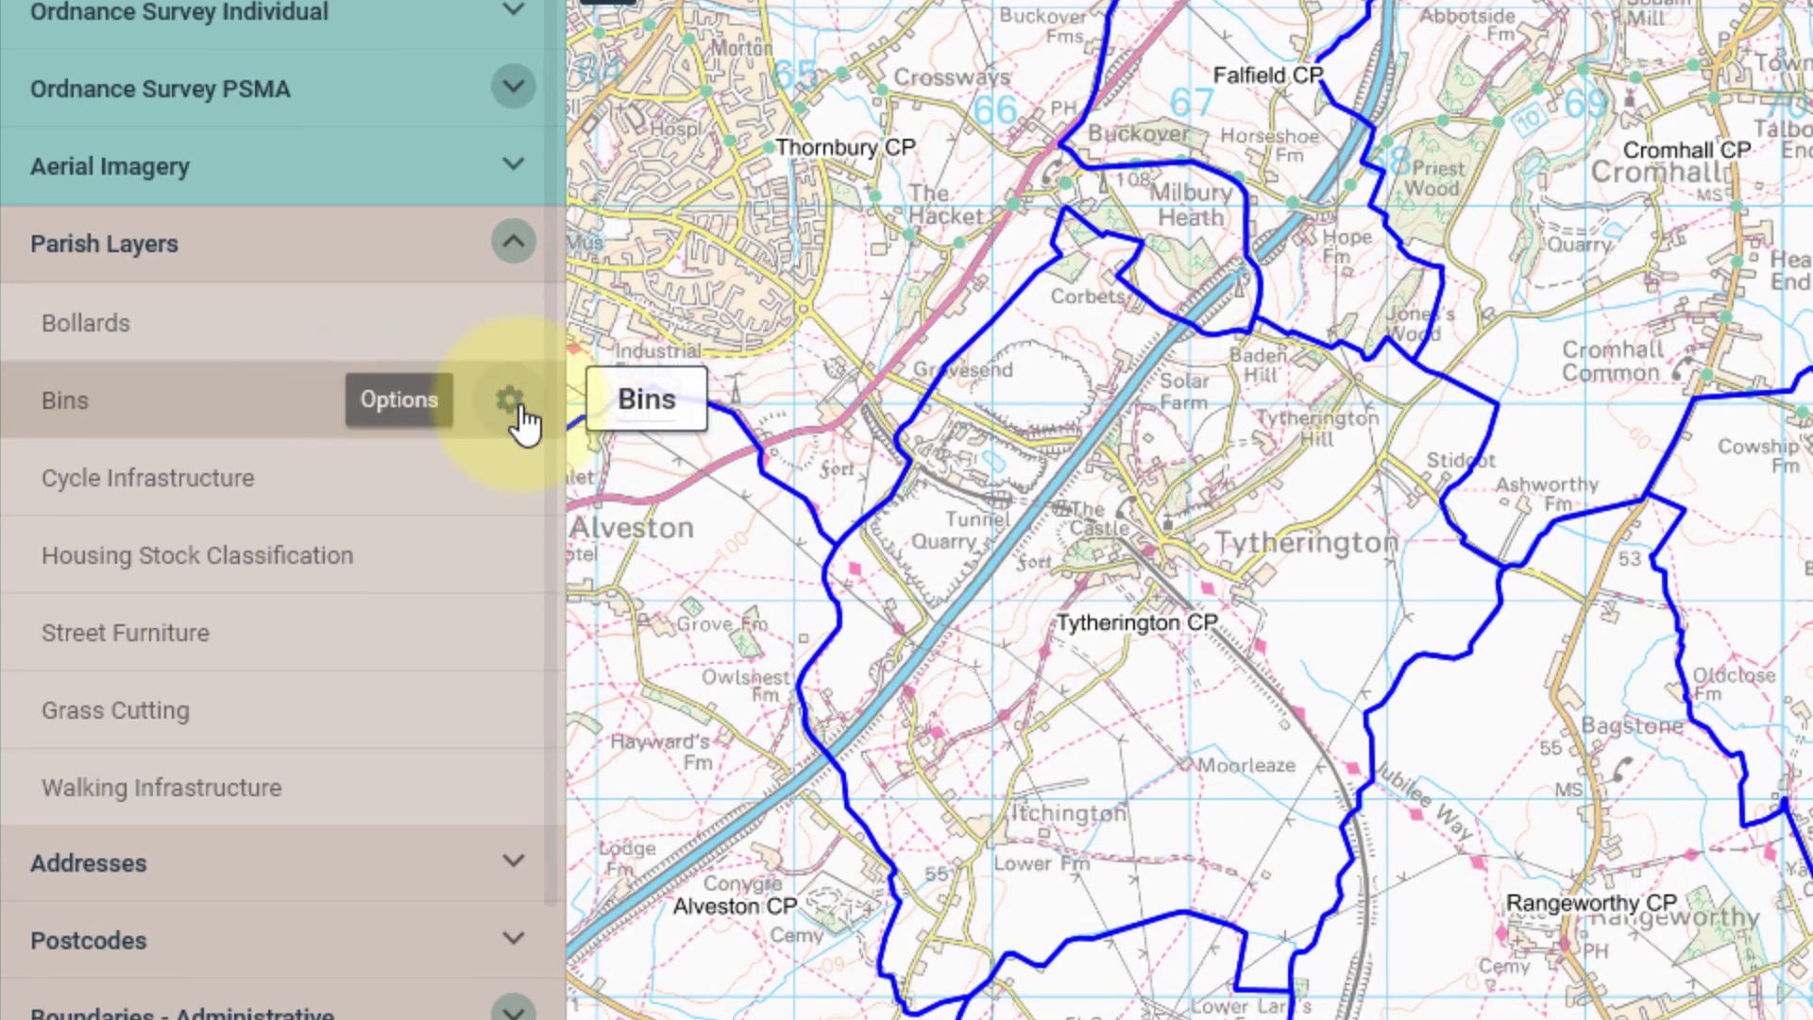
- Change the Bins layer's point fill colour to blue in its style settings and save the style
{"action": "left_click", "coordinate": [515, 404]}
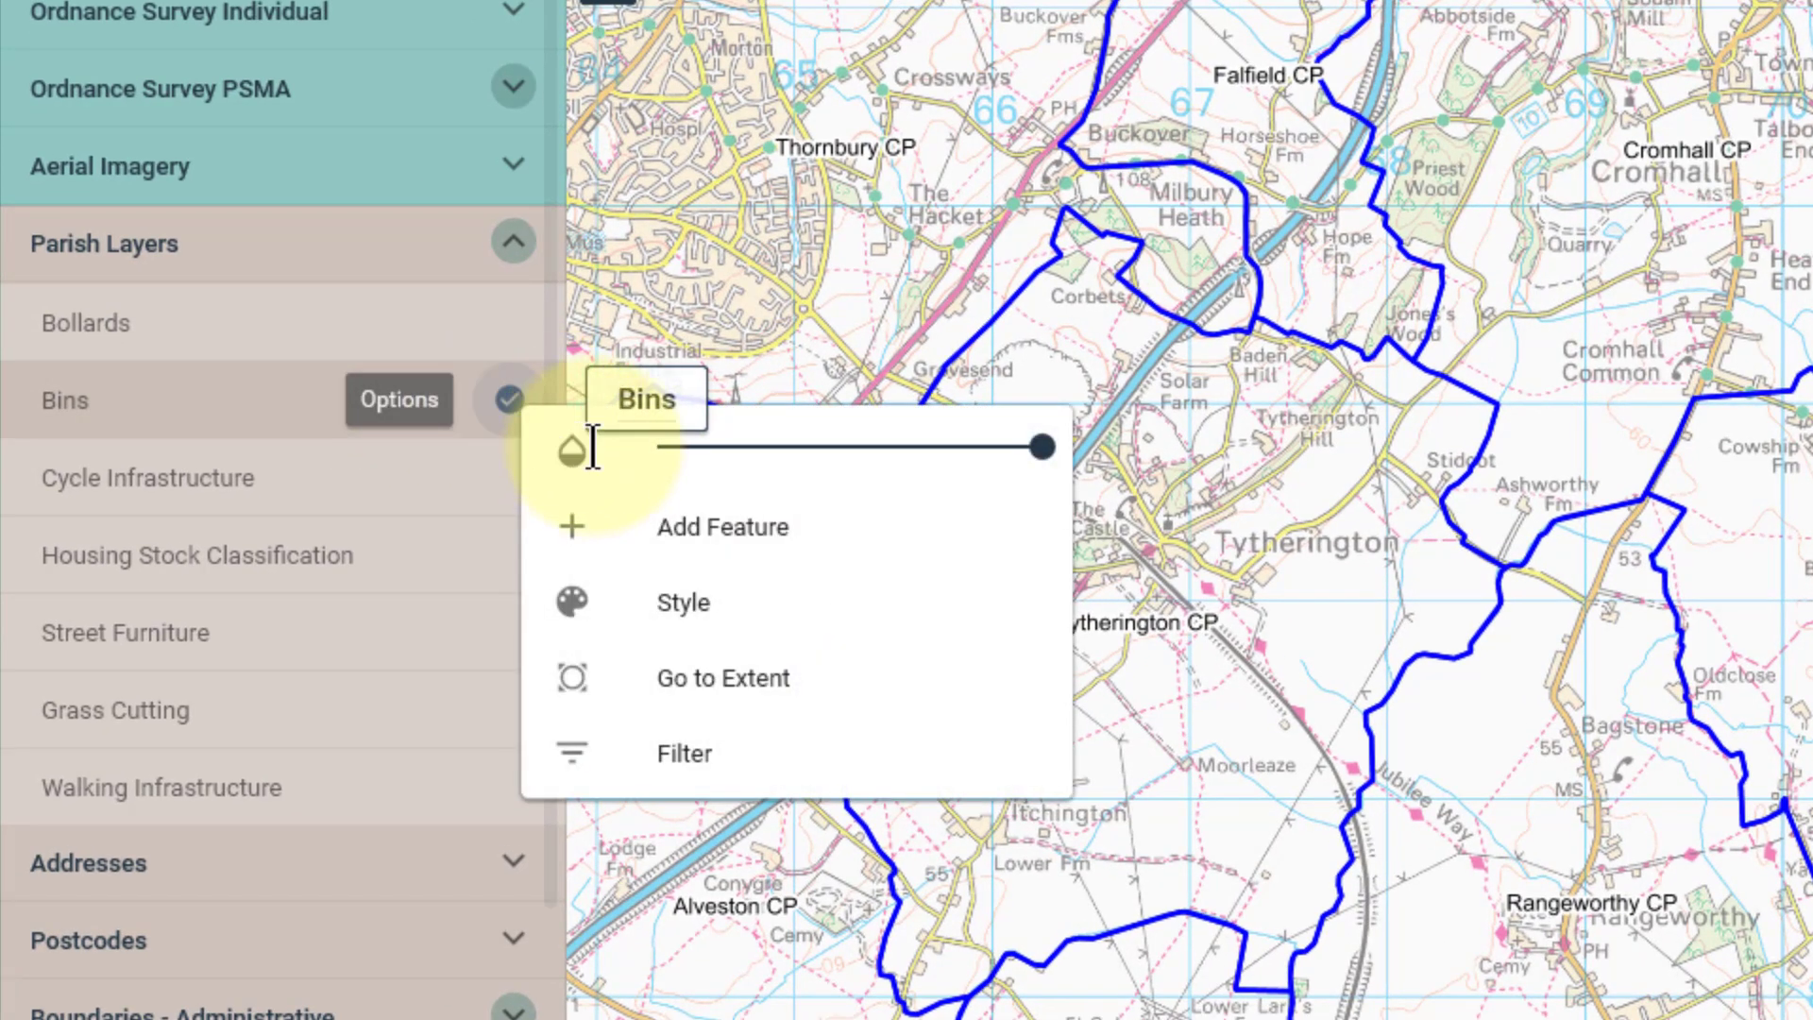
{"action": "left_click", "coordinate": [725, 604]}
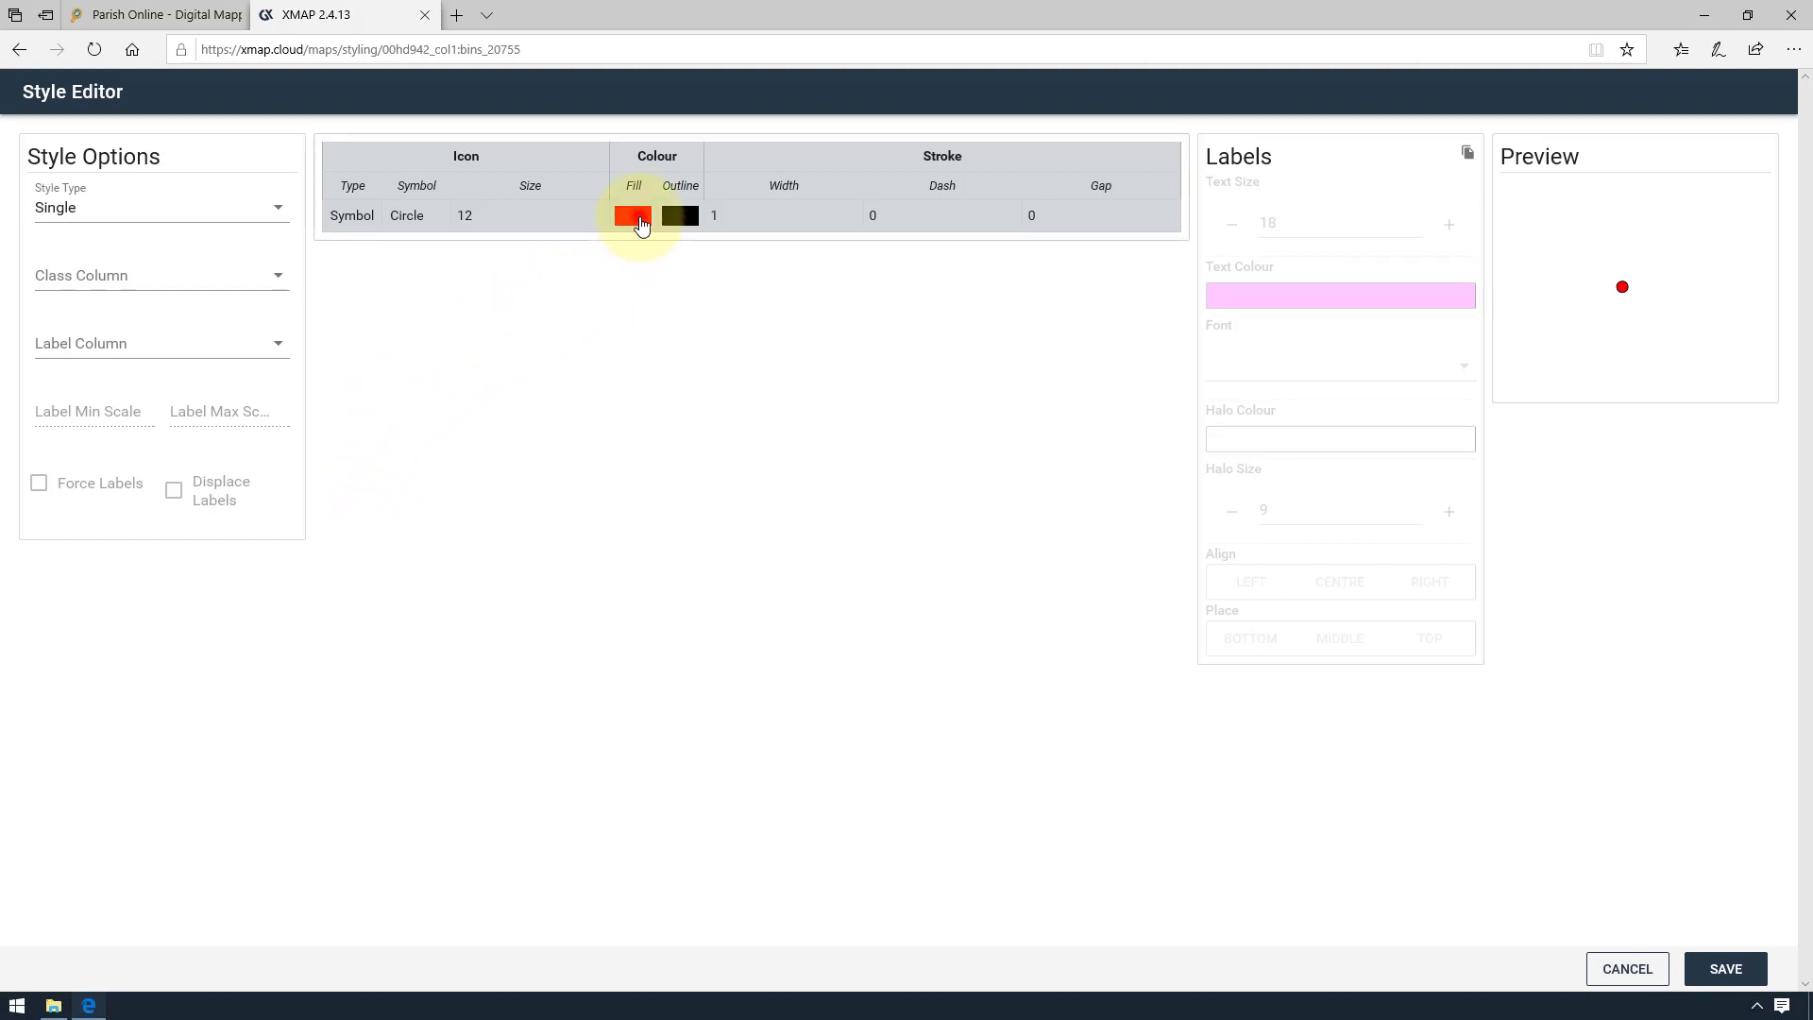
{"action": "left_click", "coordinate": [641, 224]}
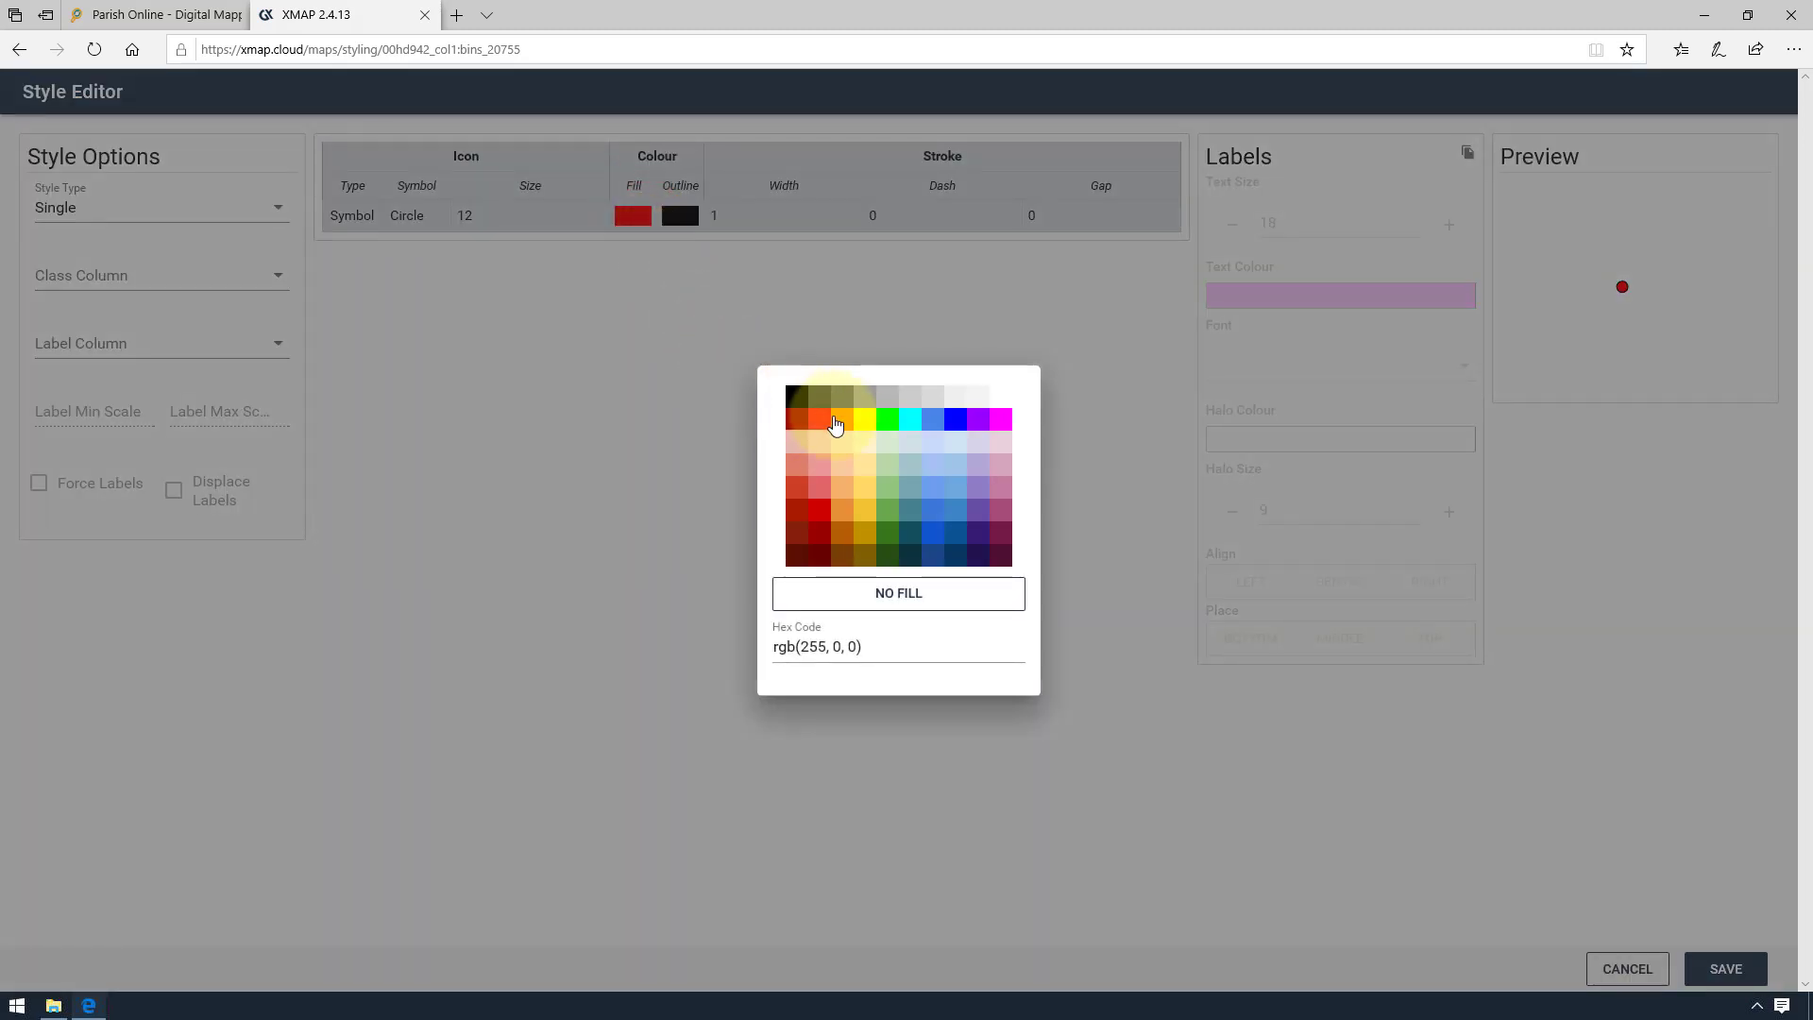
{"action": "left_click", "coordinate": [961, 424]}
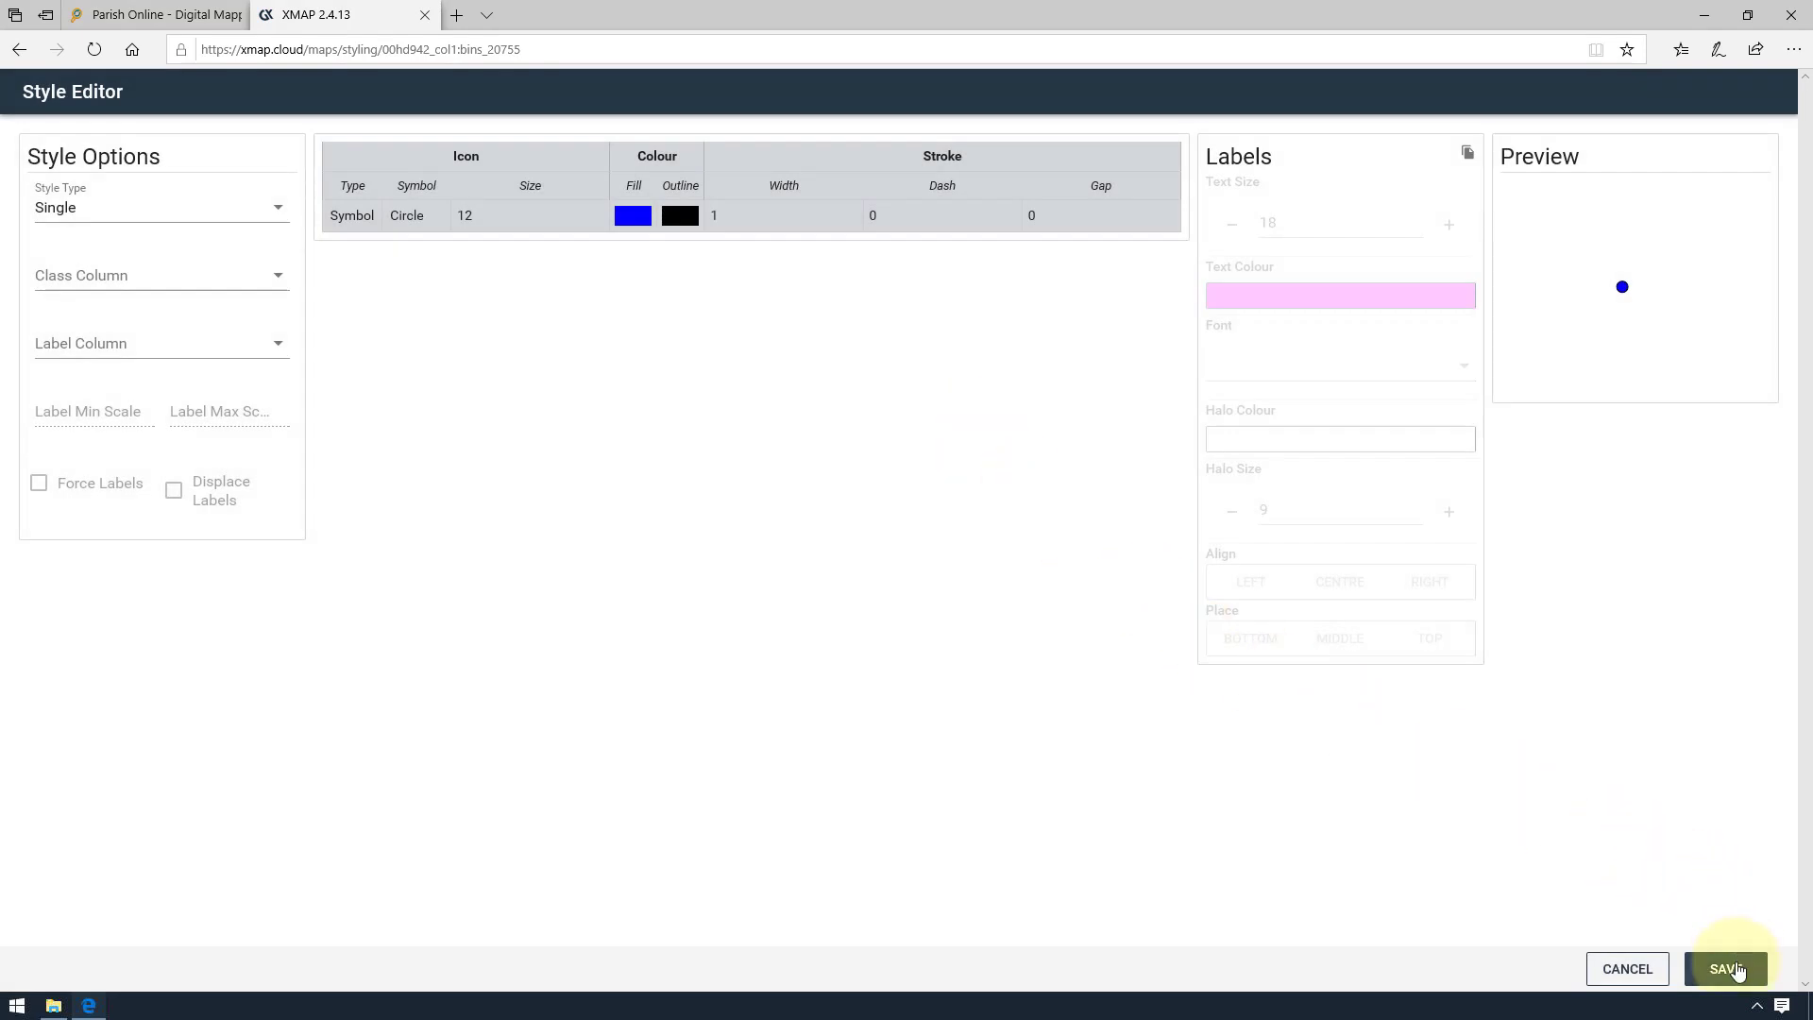
{"action": "left_click", "coordinate": [1727, 970]}
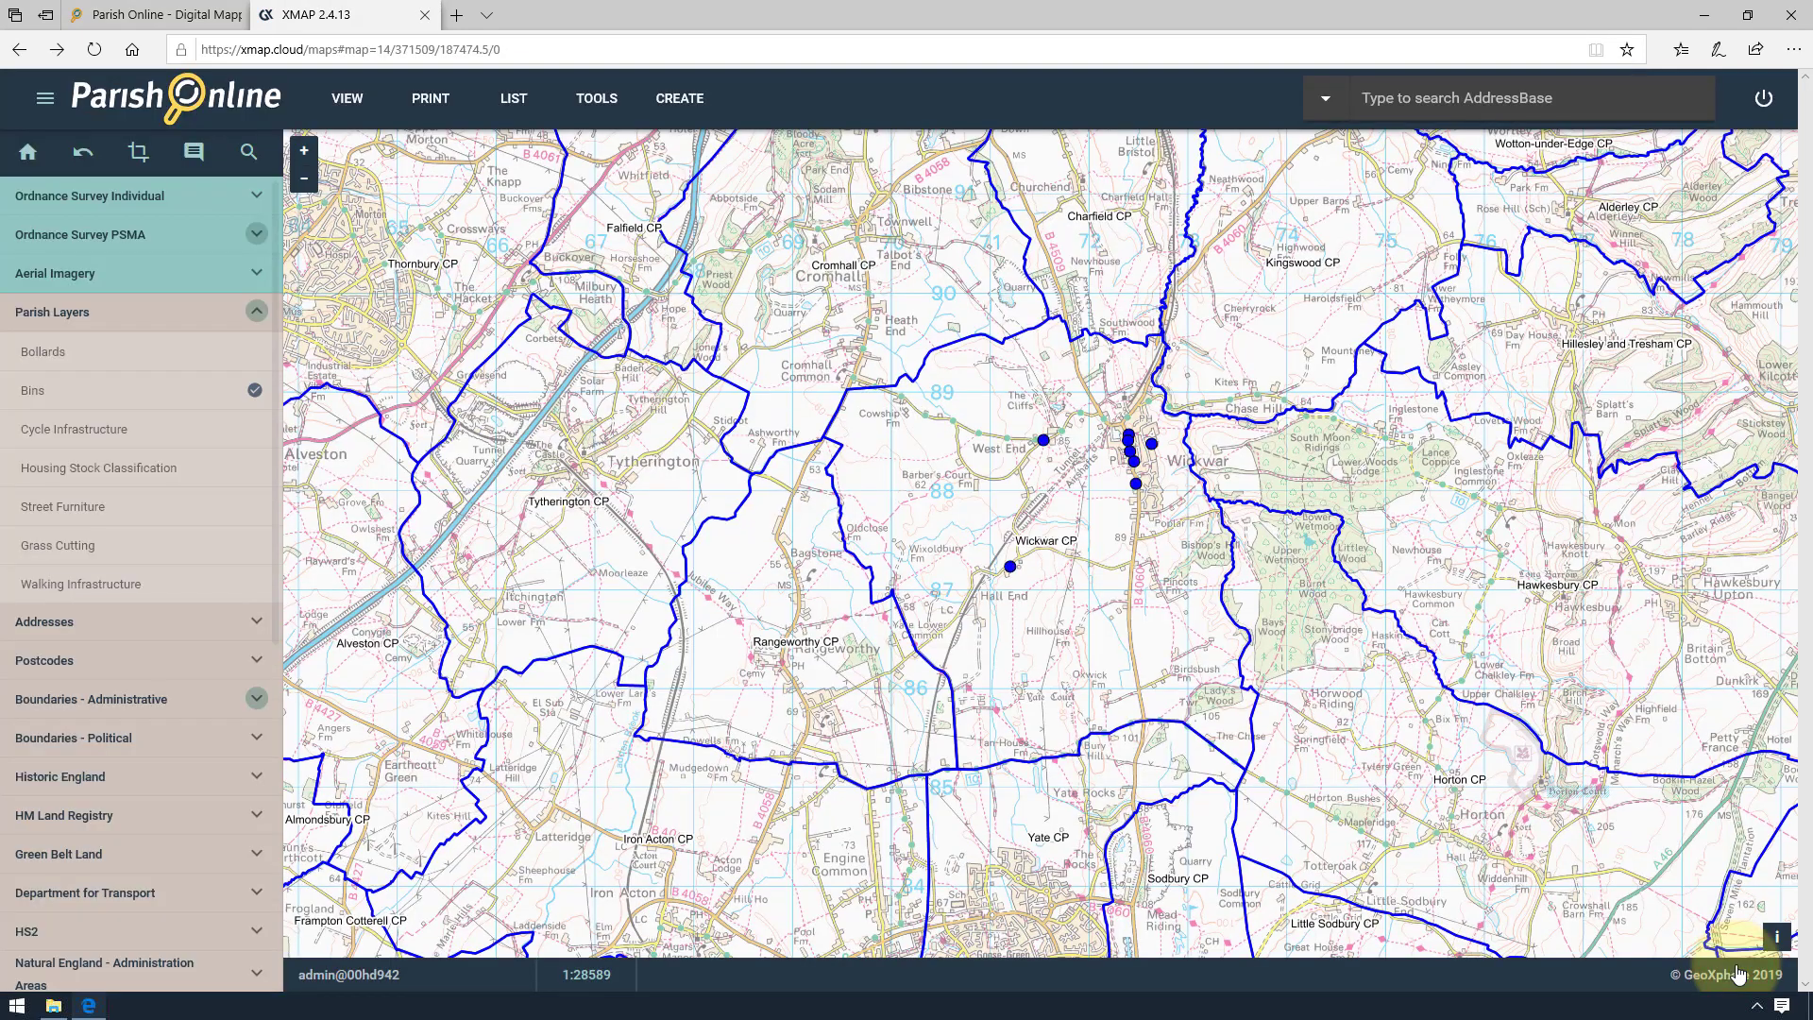
- Reopen the Bins layer's style settings and change the marker type from Symbol to Icon
{"action": "scroll", "coordinate": [1127, 459], "scroll_direction": "up", "scroll_amount": 2}
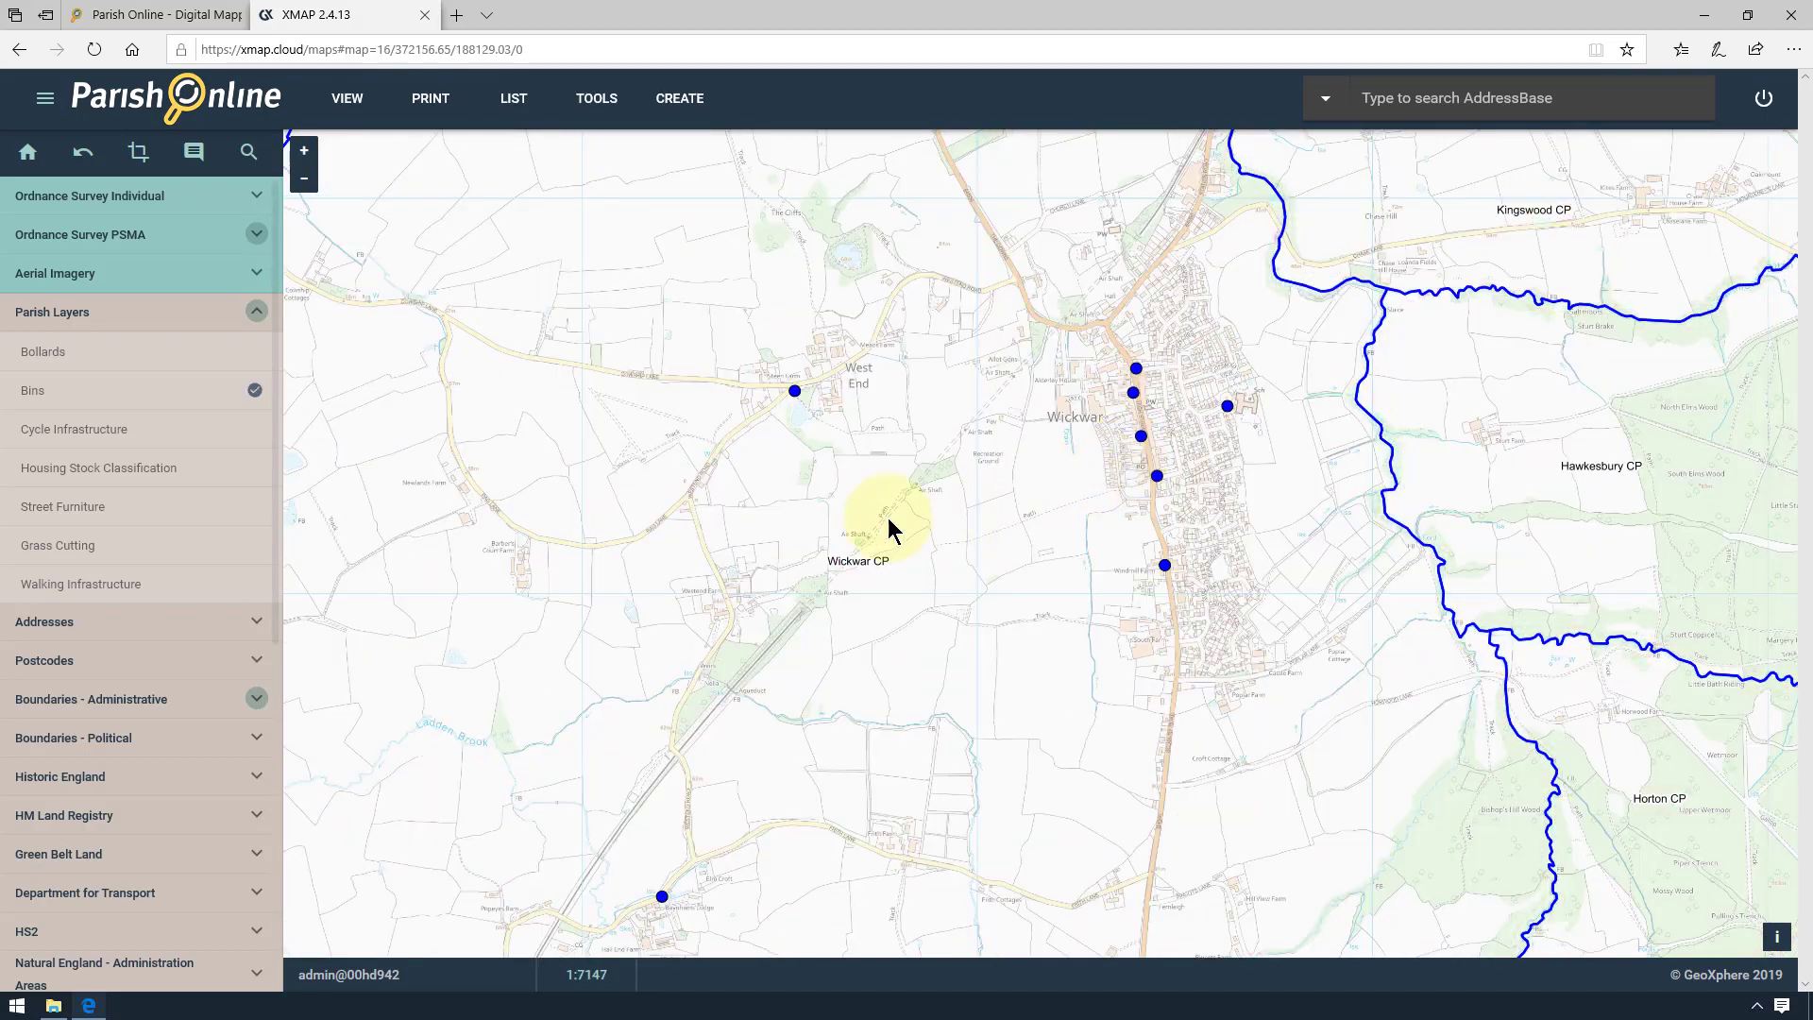
{"action": "left_click", "coordinate": [254, 390]}
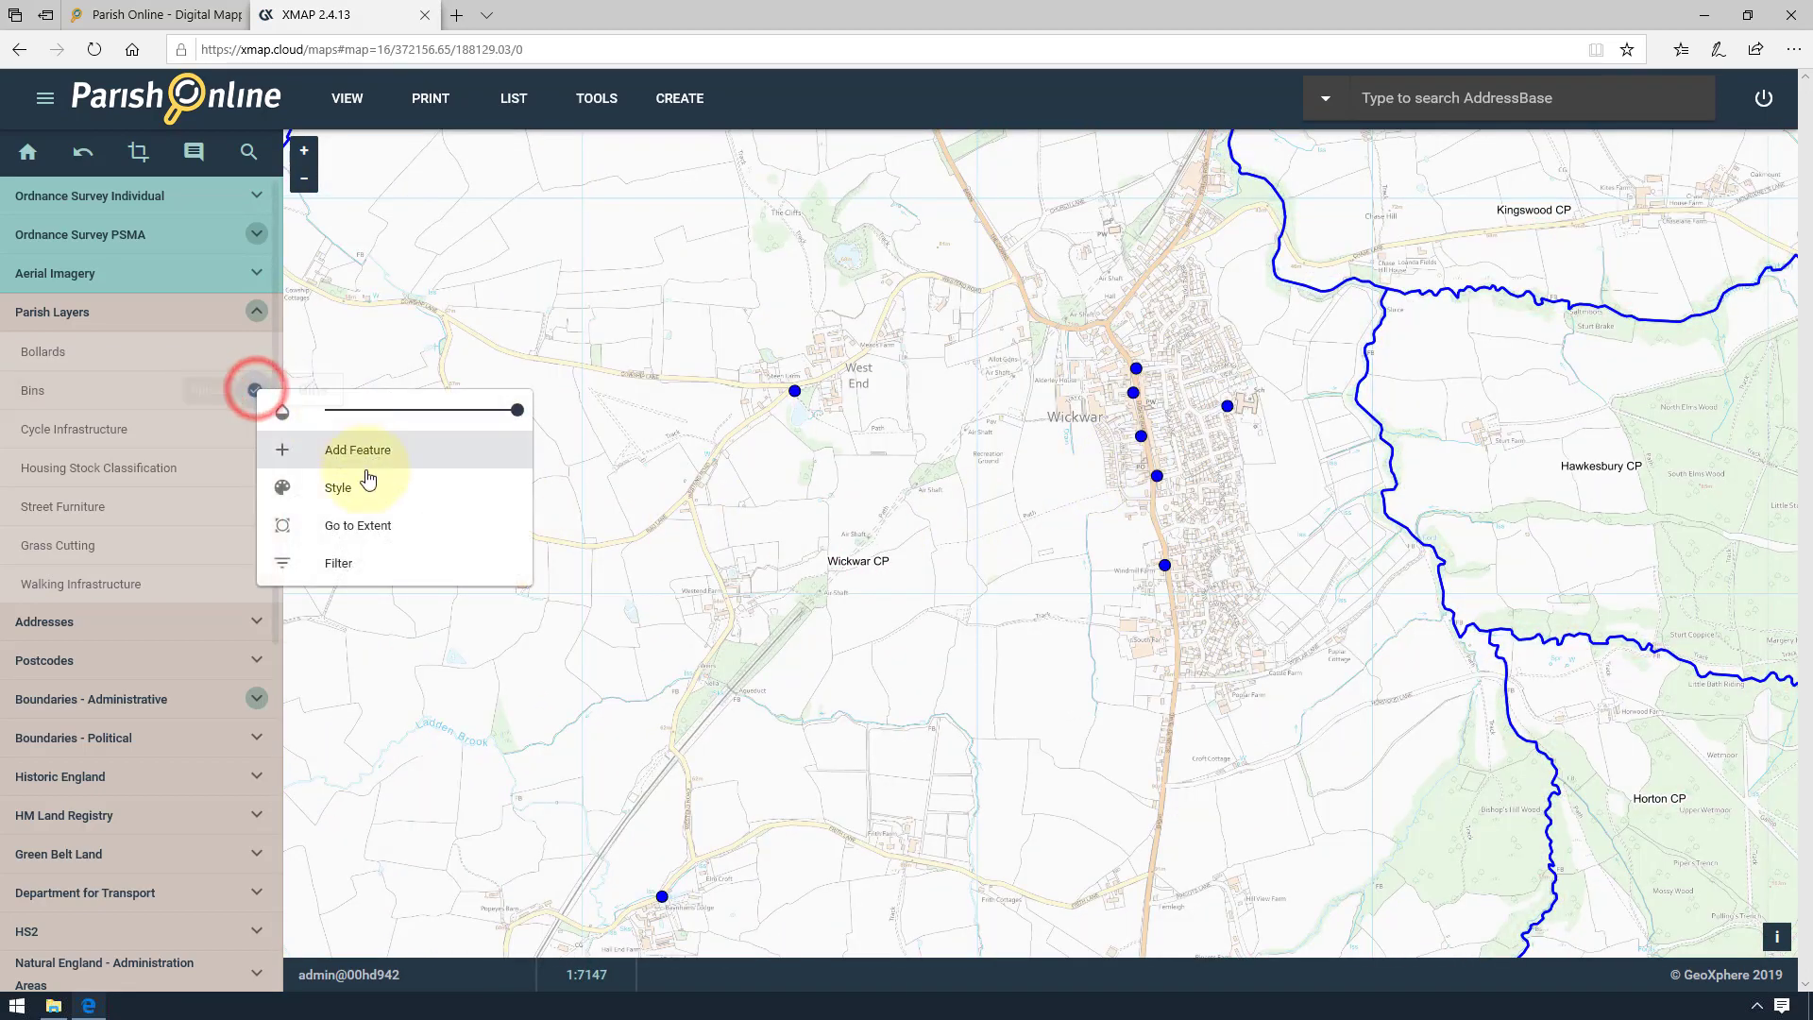
{"action": "left_click", "coordinate": [366, 489]}
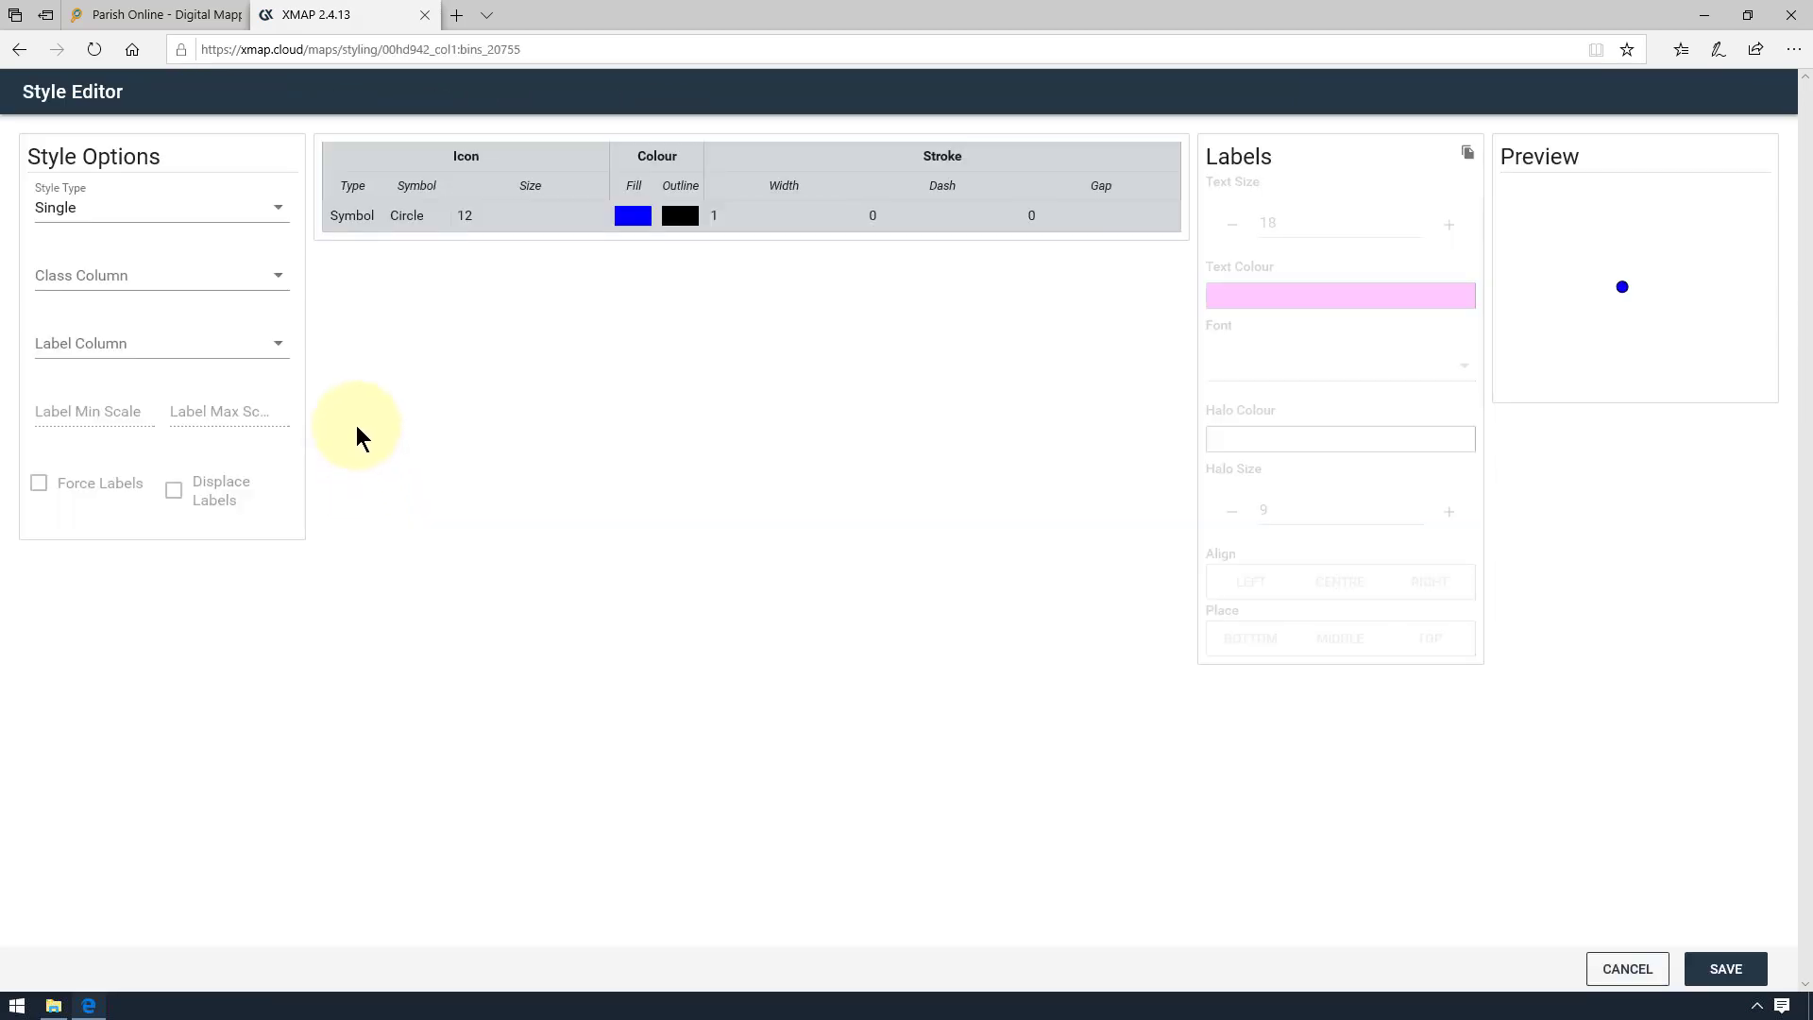
{"action": "left_click", "coordinate": [352, 216]}
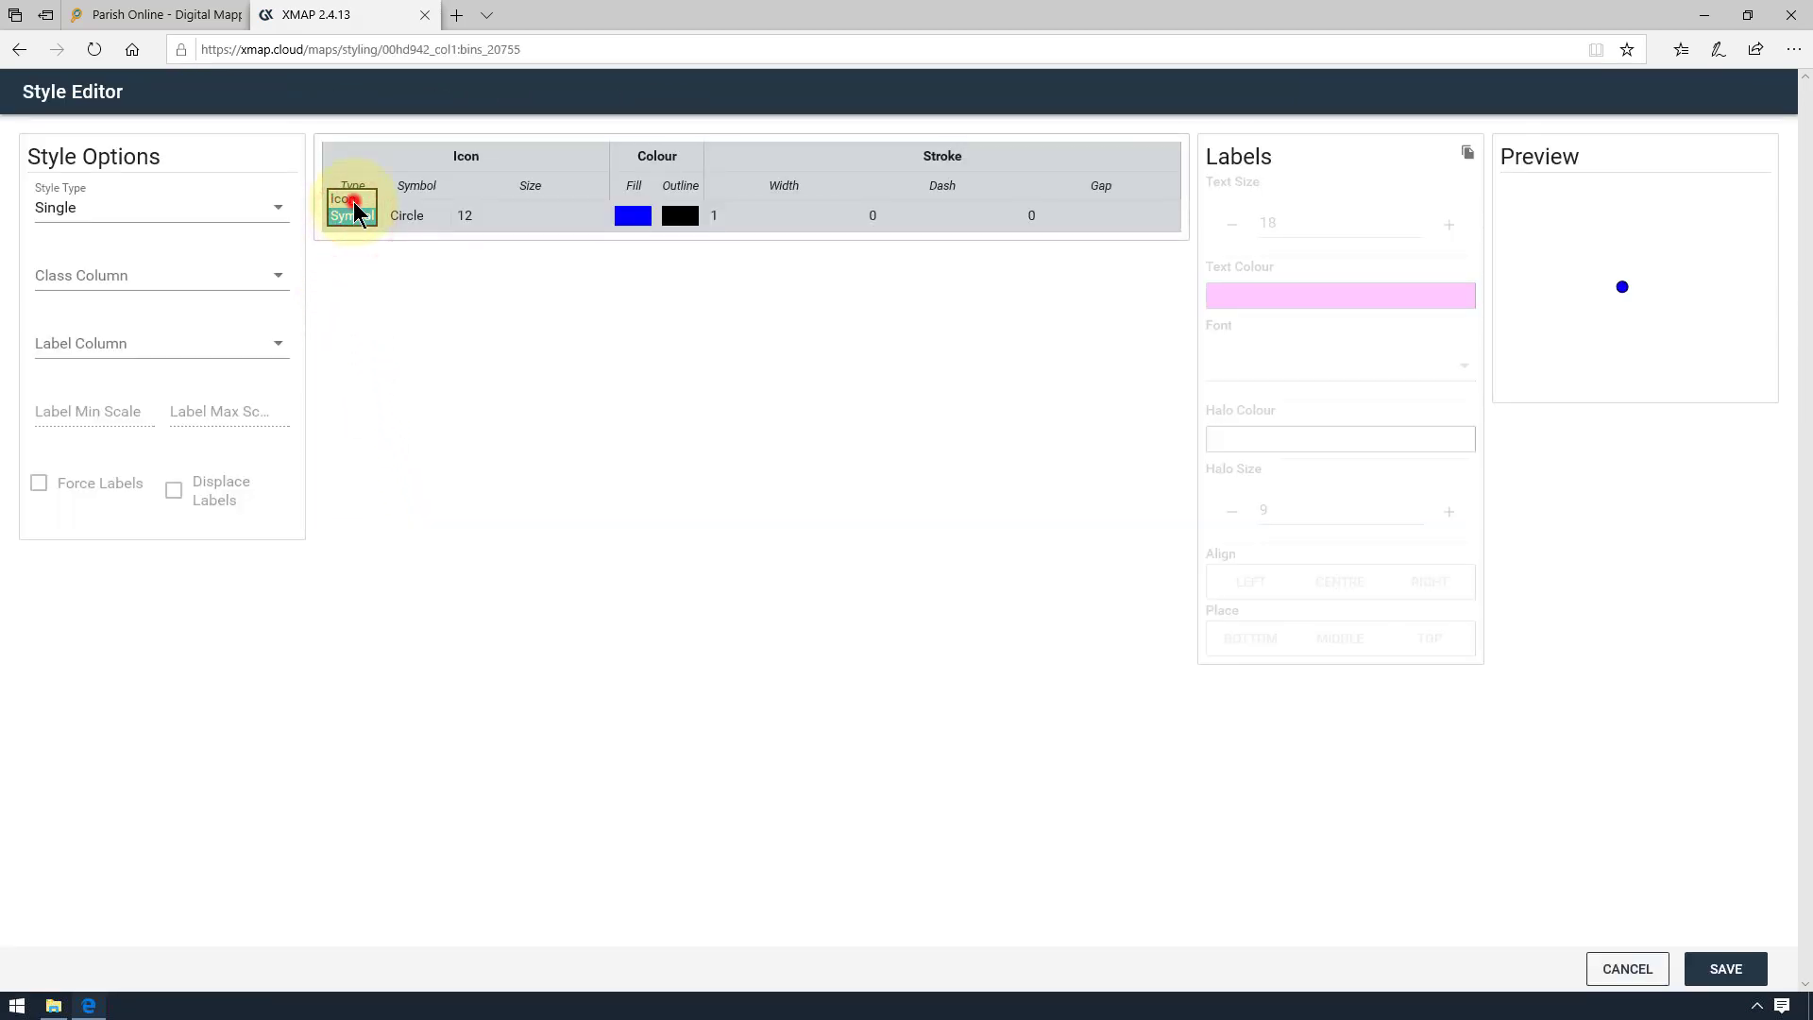
- Search the icon library for "bin" and choose the blue litter bin icon gm_bin_blue as the layer's marker
{"action": "left_click", "coordinate": [434, 215]}
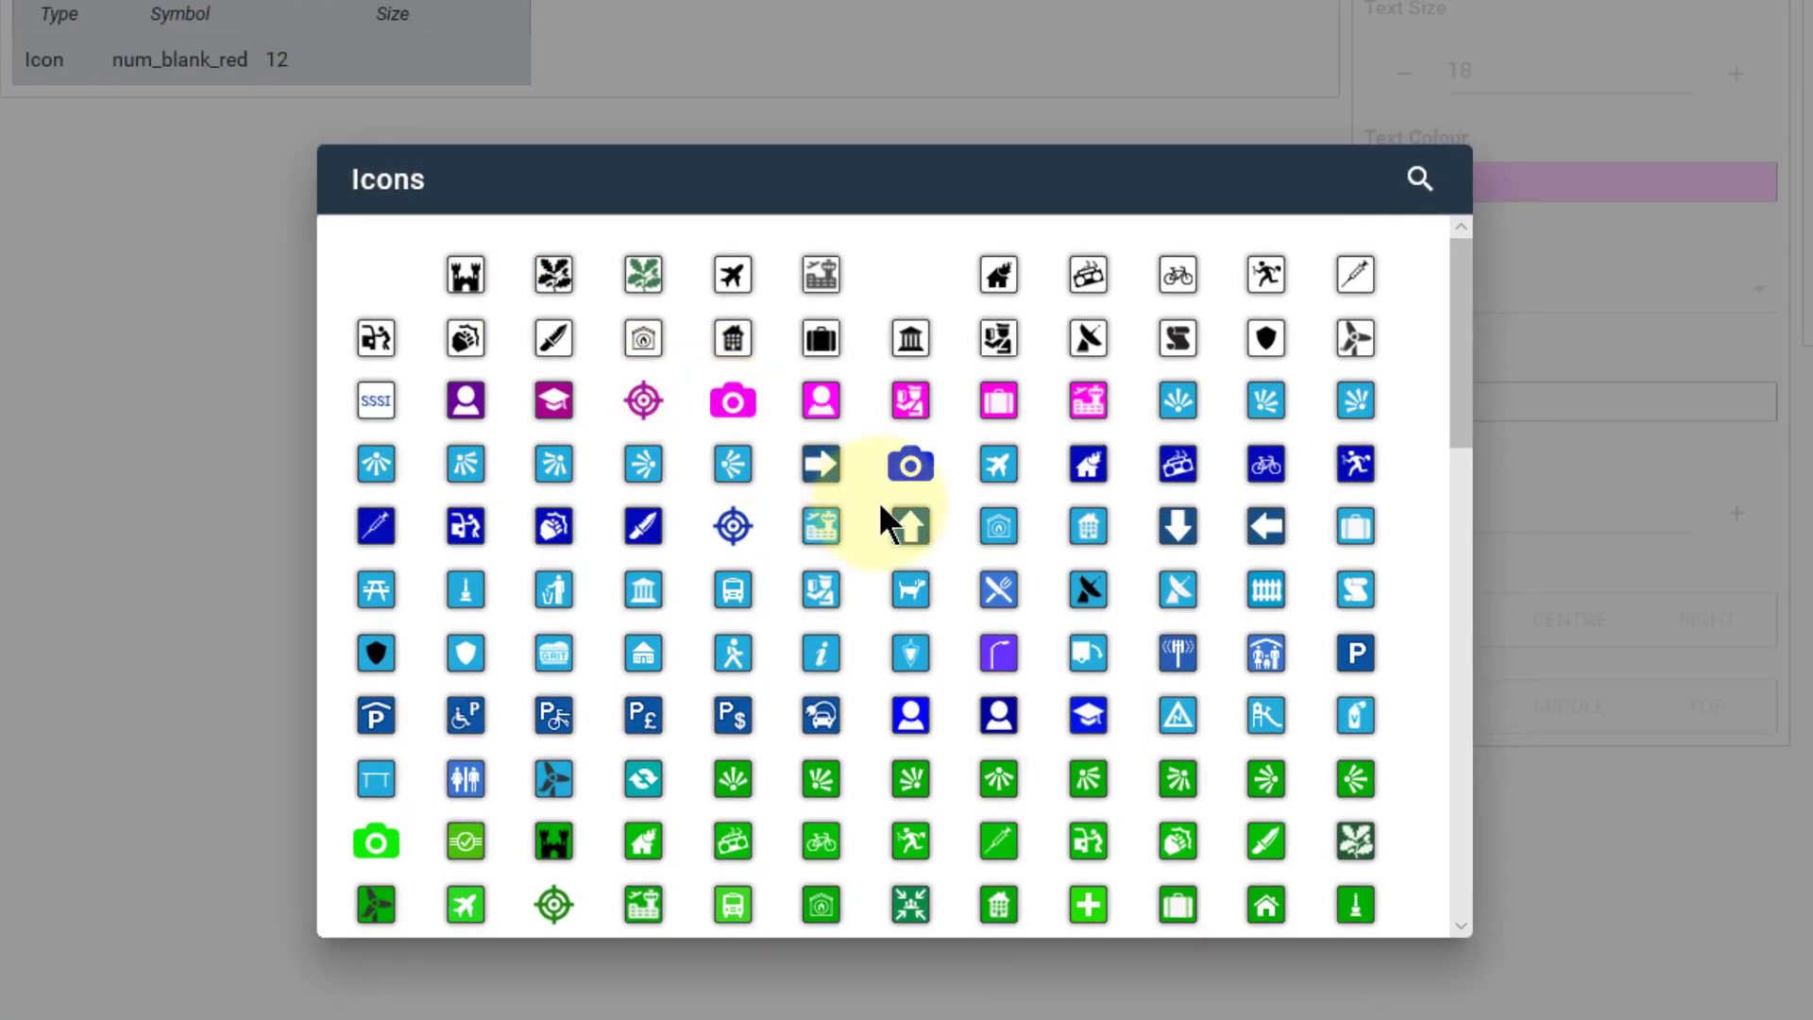
{"action": "scroll", "coordinate": [910, 520], "scroll_direction": "down", "scroll_amount": 15}
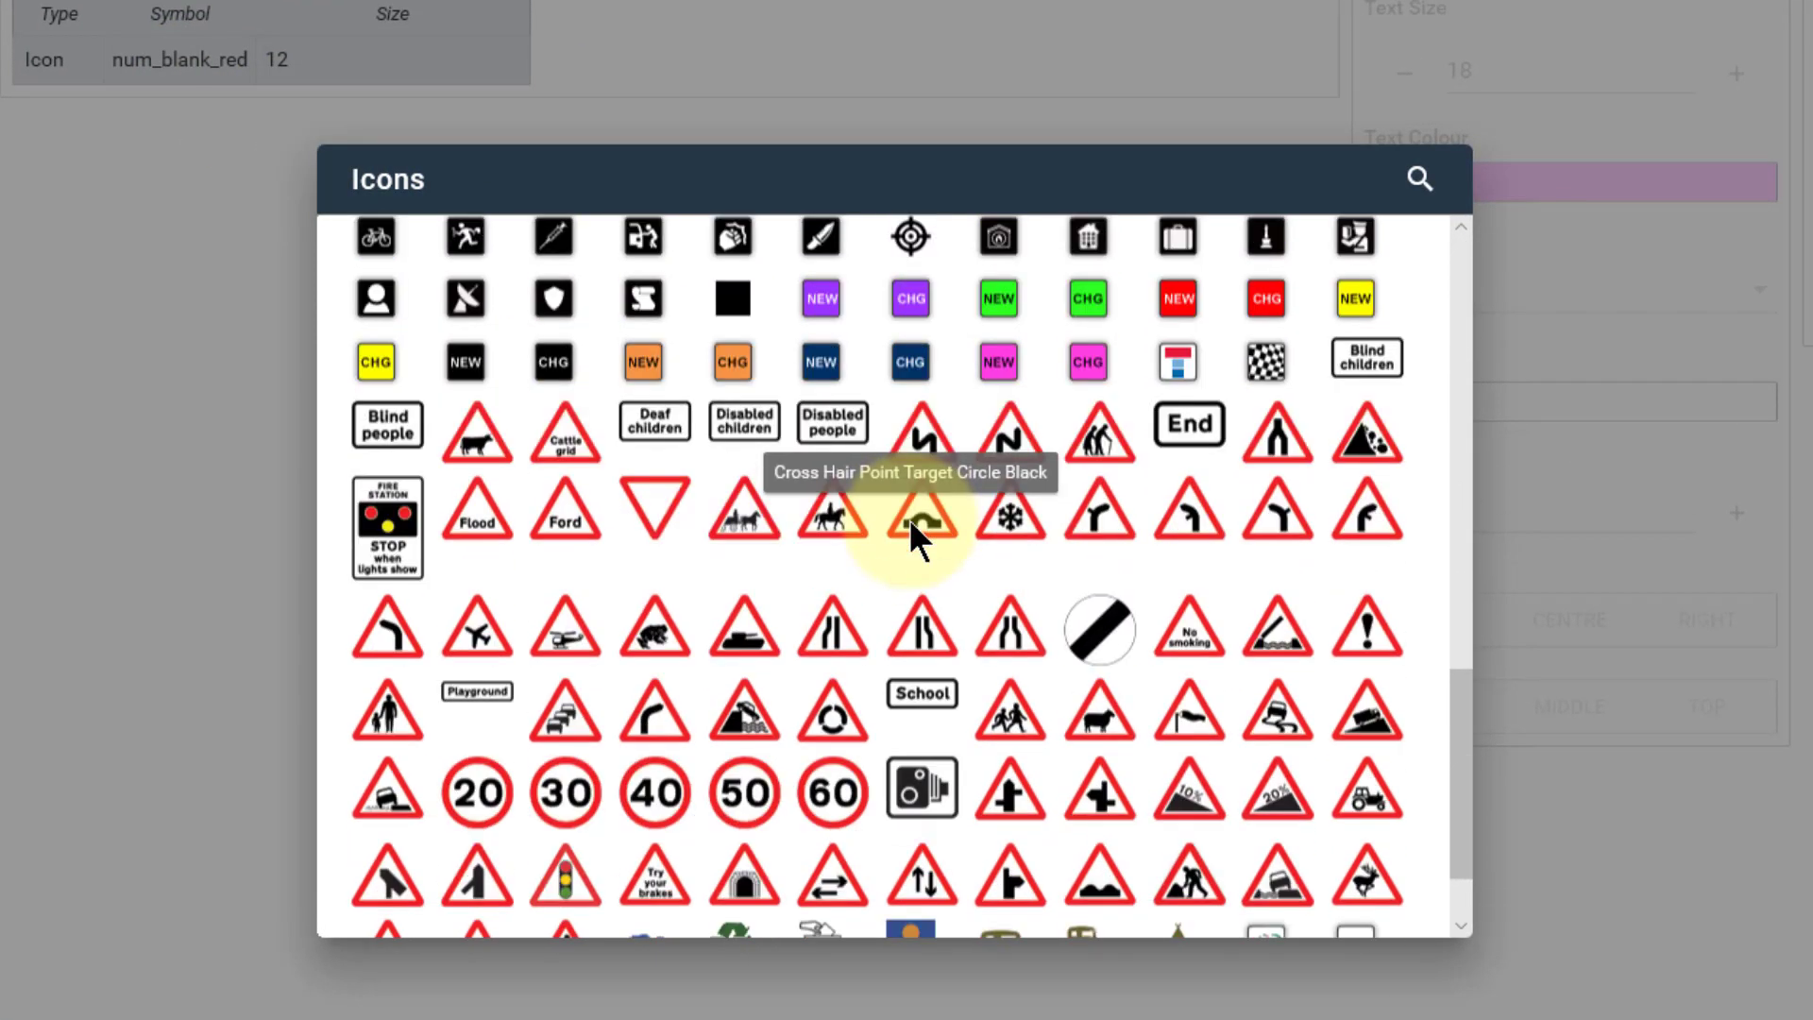
{"action": "scroll", "coordinate": [908, 518], "scroll_direction": "down", "scroll_amount": 2}
{"action": "scroll", "coordinate": [908, 519], "scroll_direction": "up", "scroll_amount": 10}
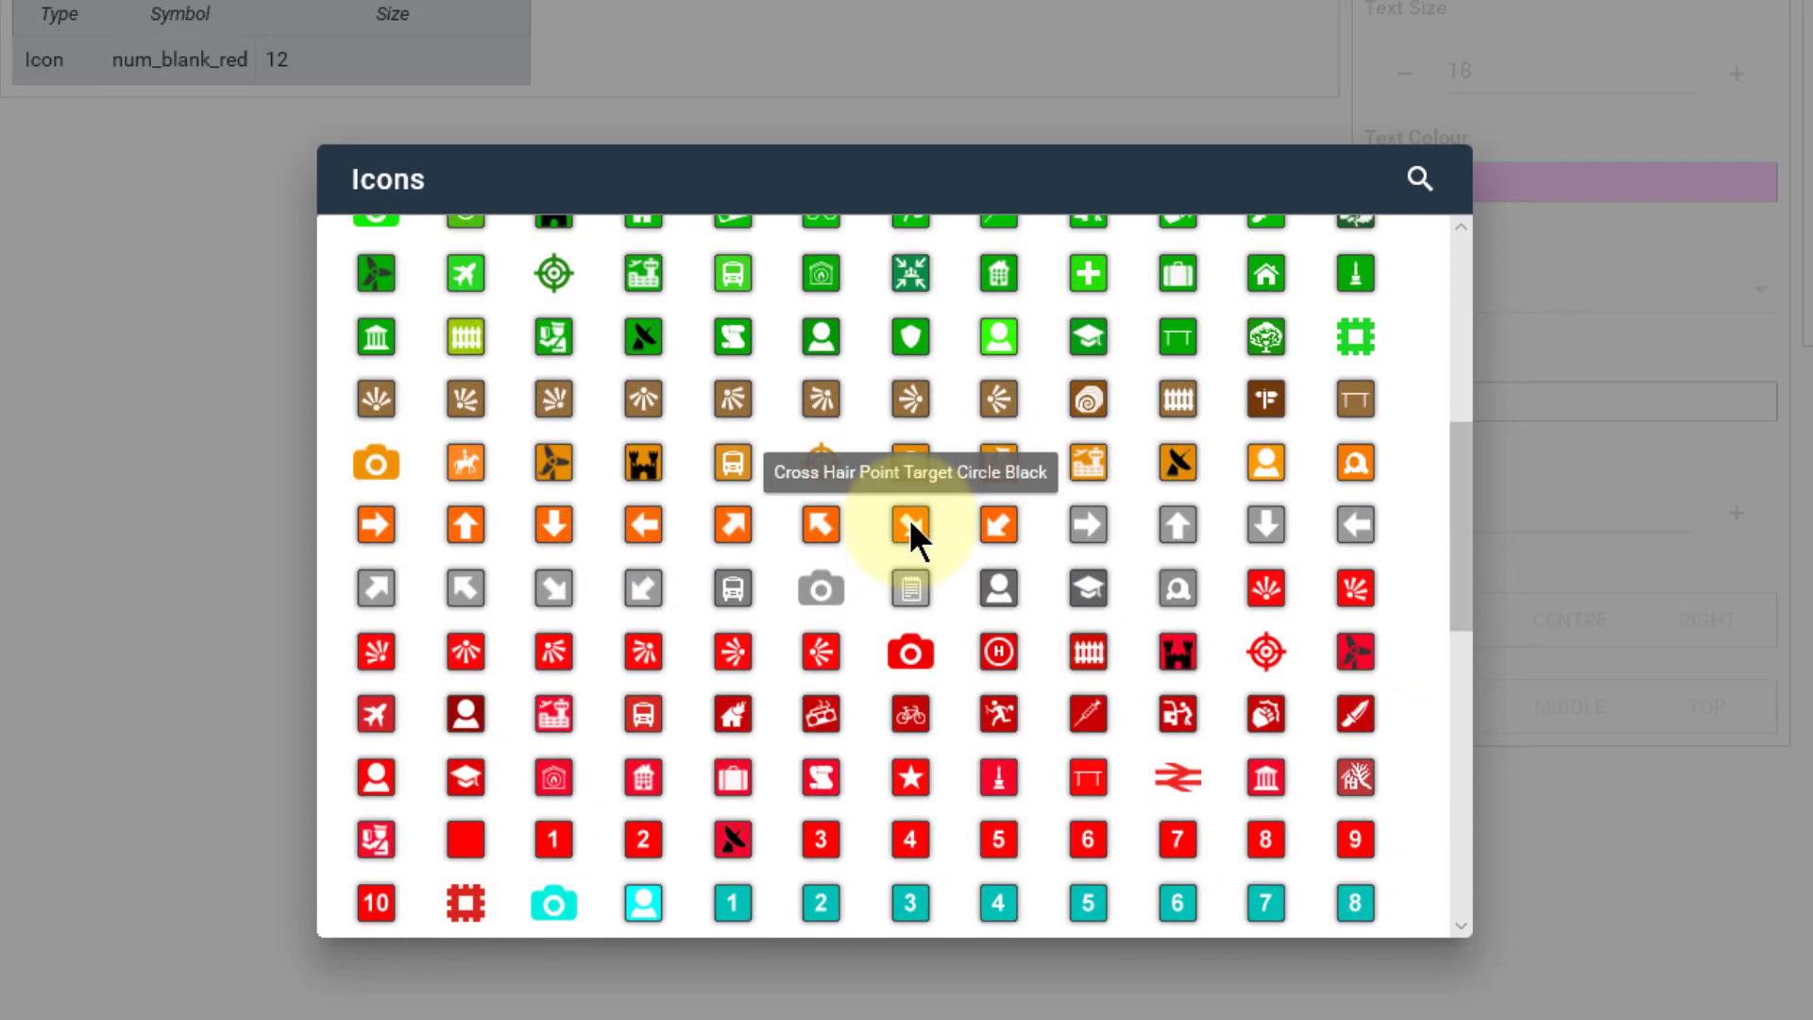
{"action": "scroll", "coordinate": [908, 519], "scroll_direction": "up", "scroll_amount": 10}
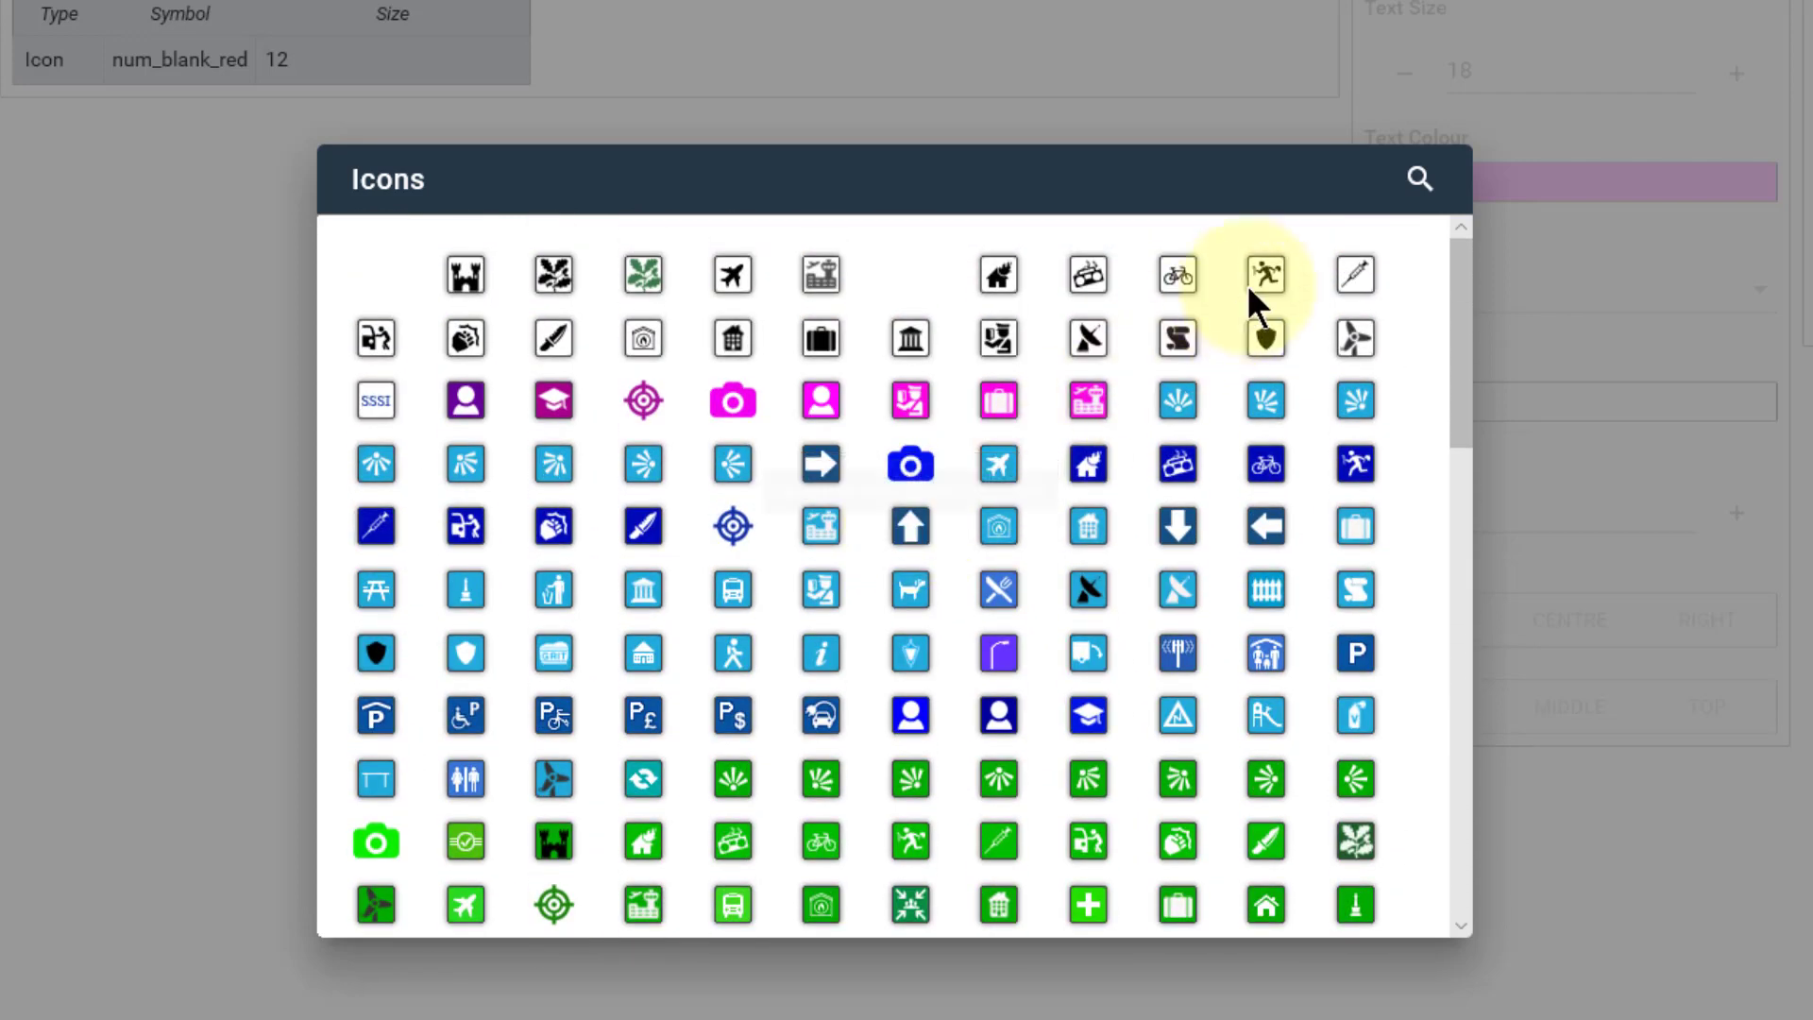
{"action": "left_click", "coordinate": [1419, 179]}
{"action": "left_click", "coordinate": [1261, 184]}
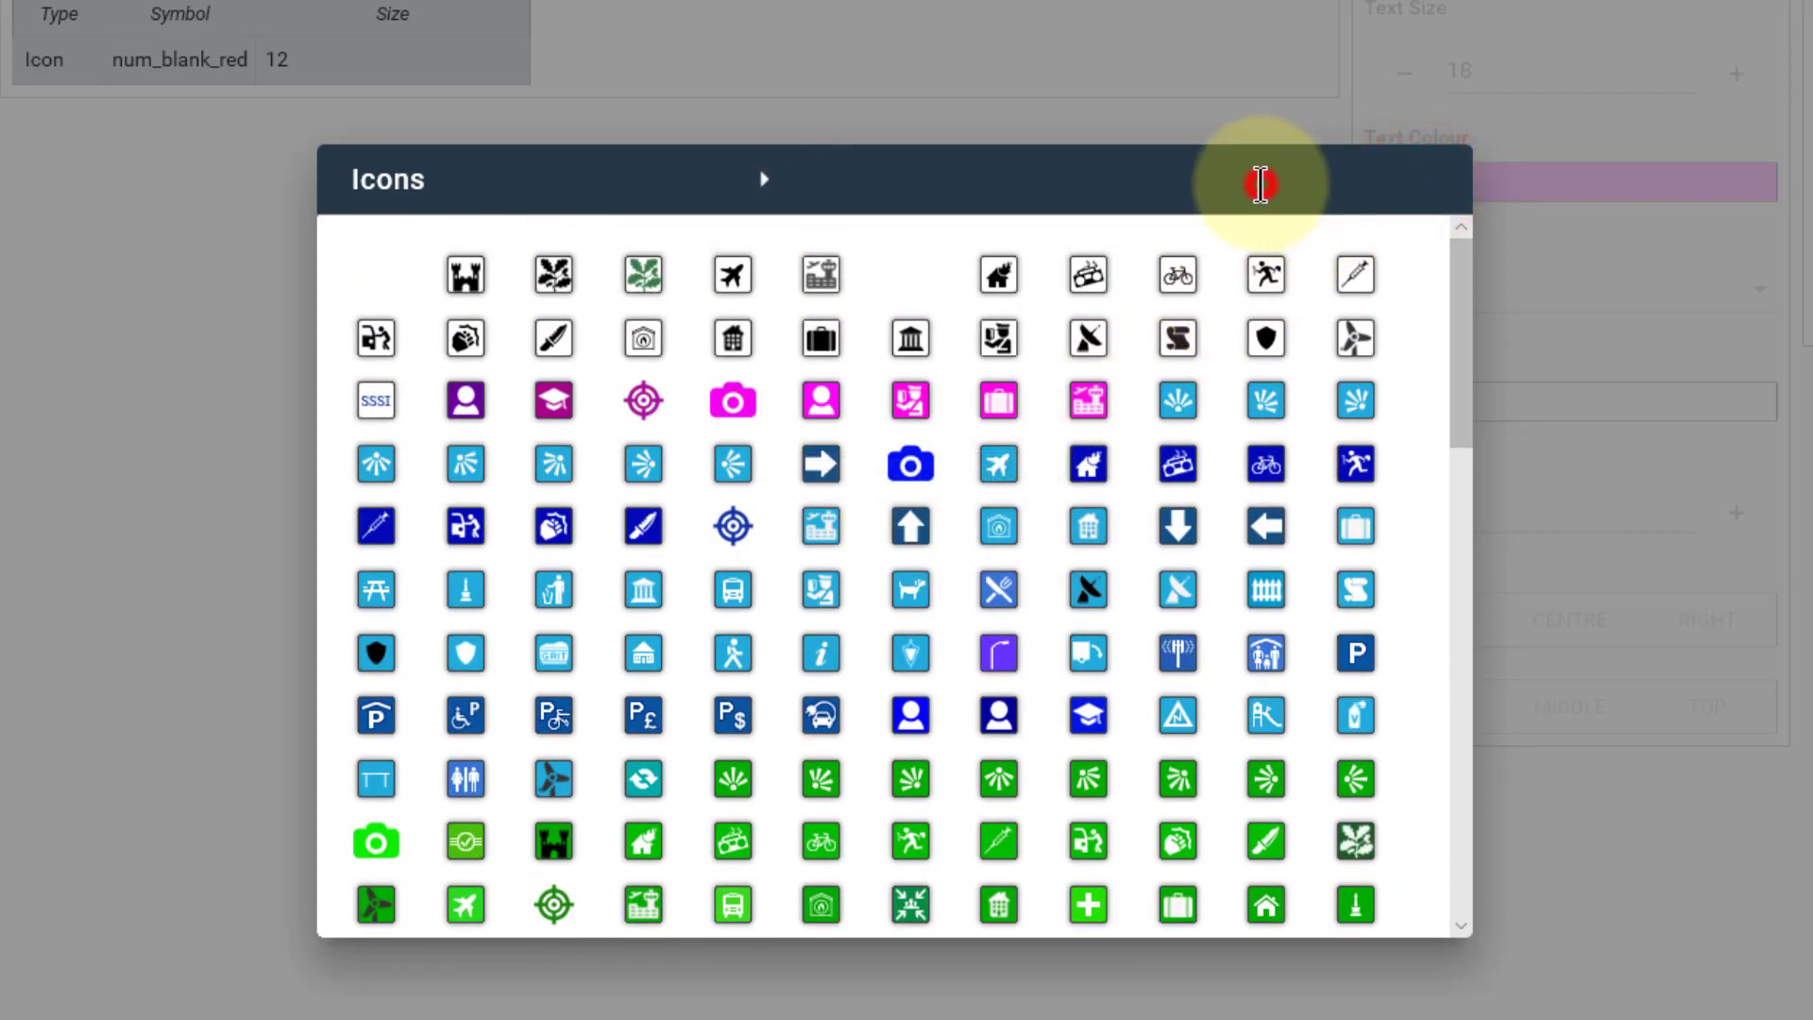
{"action": "type", "text": "bin"}
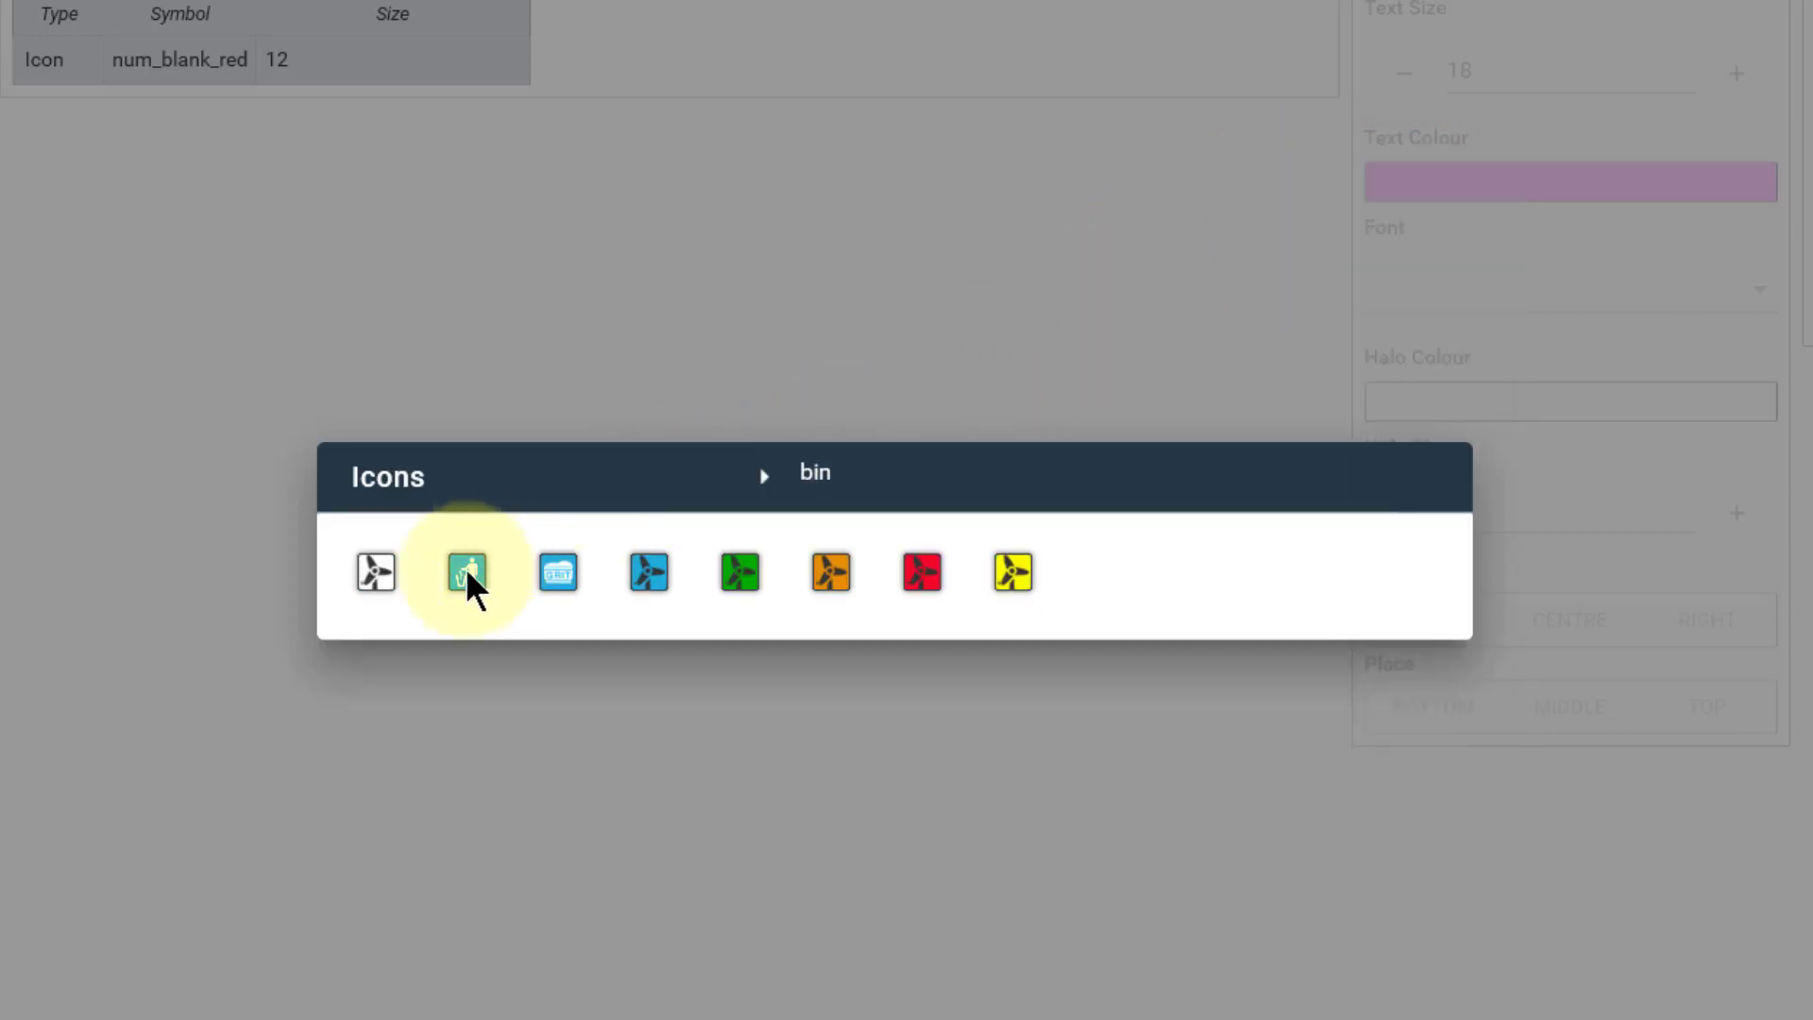
{"action": "left_click", "coordinate": [457, 575]}
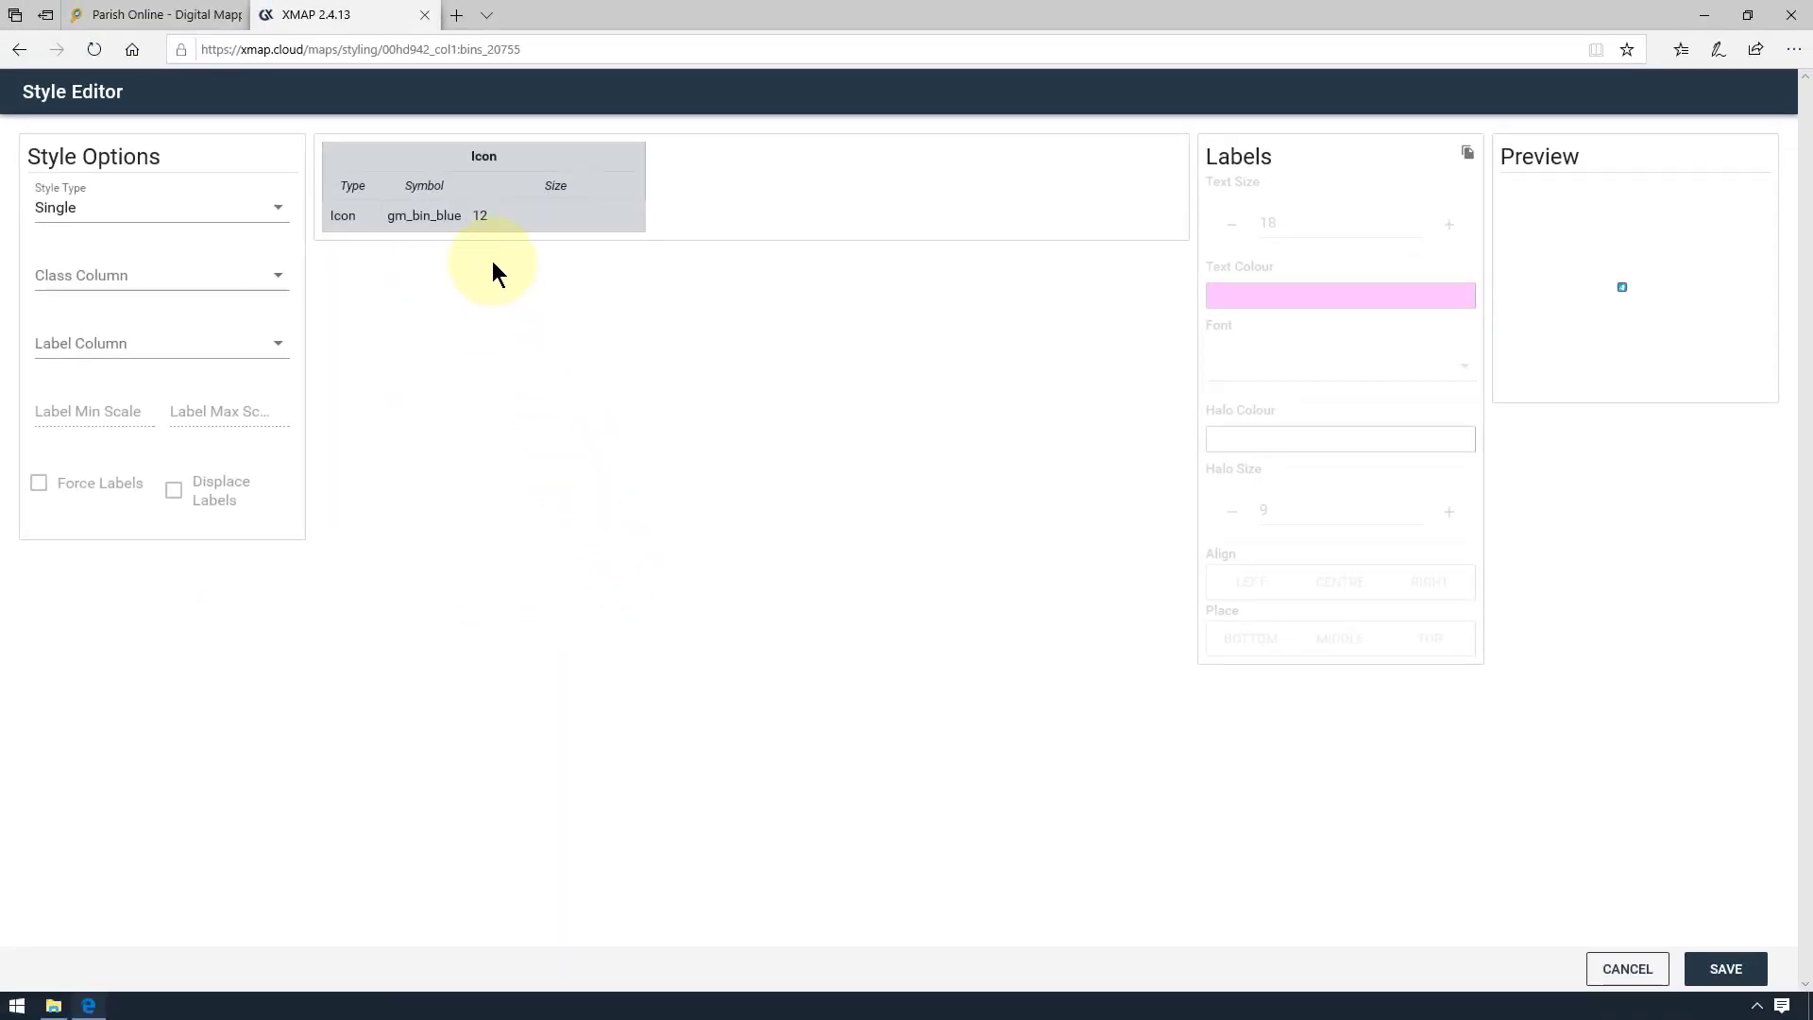
- Set the bin icon's size to 35 and save the layer style
{"action": "double_click", "coordinate": [490, 215]}
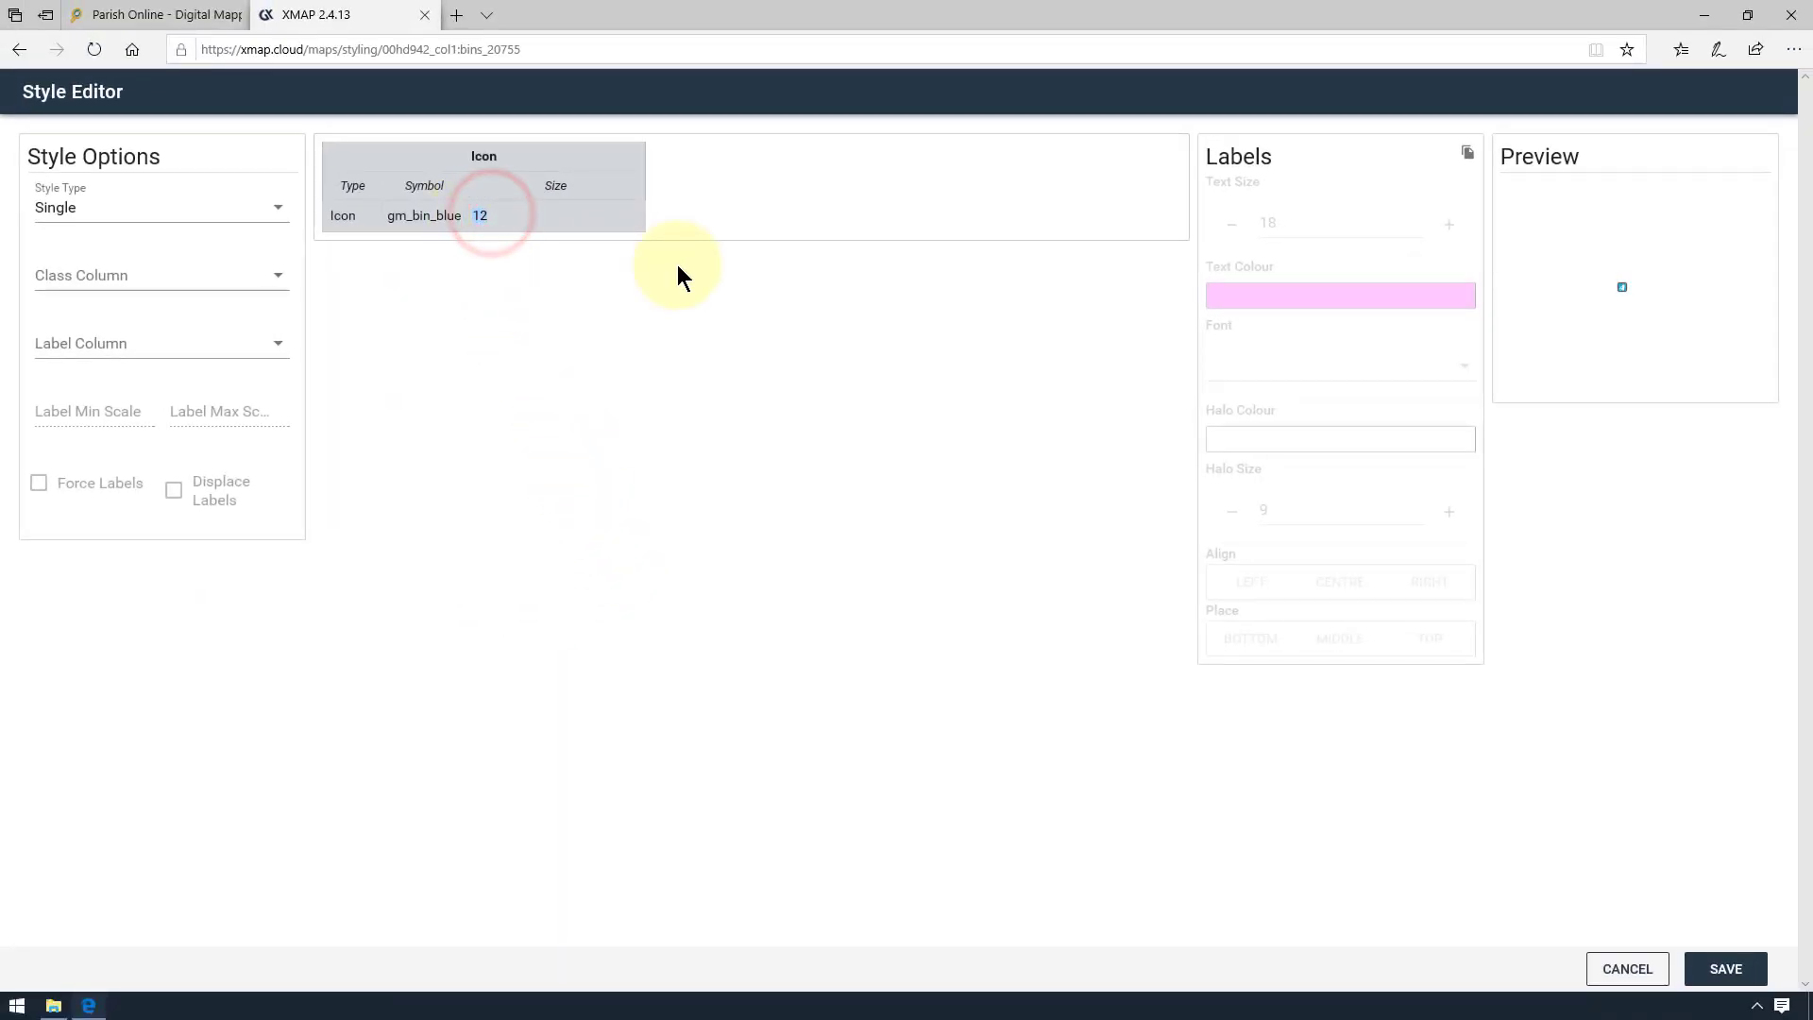
{"action": "type", "text": "25"}
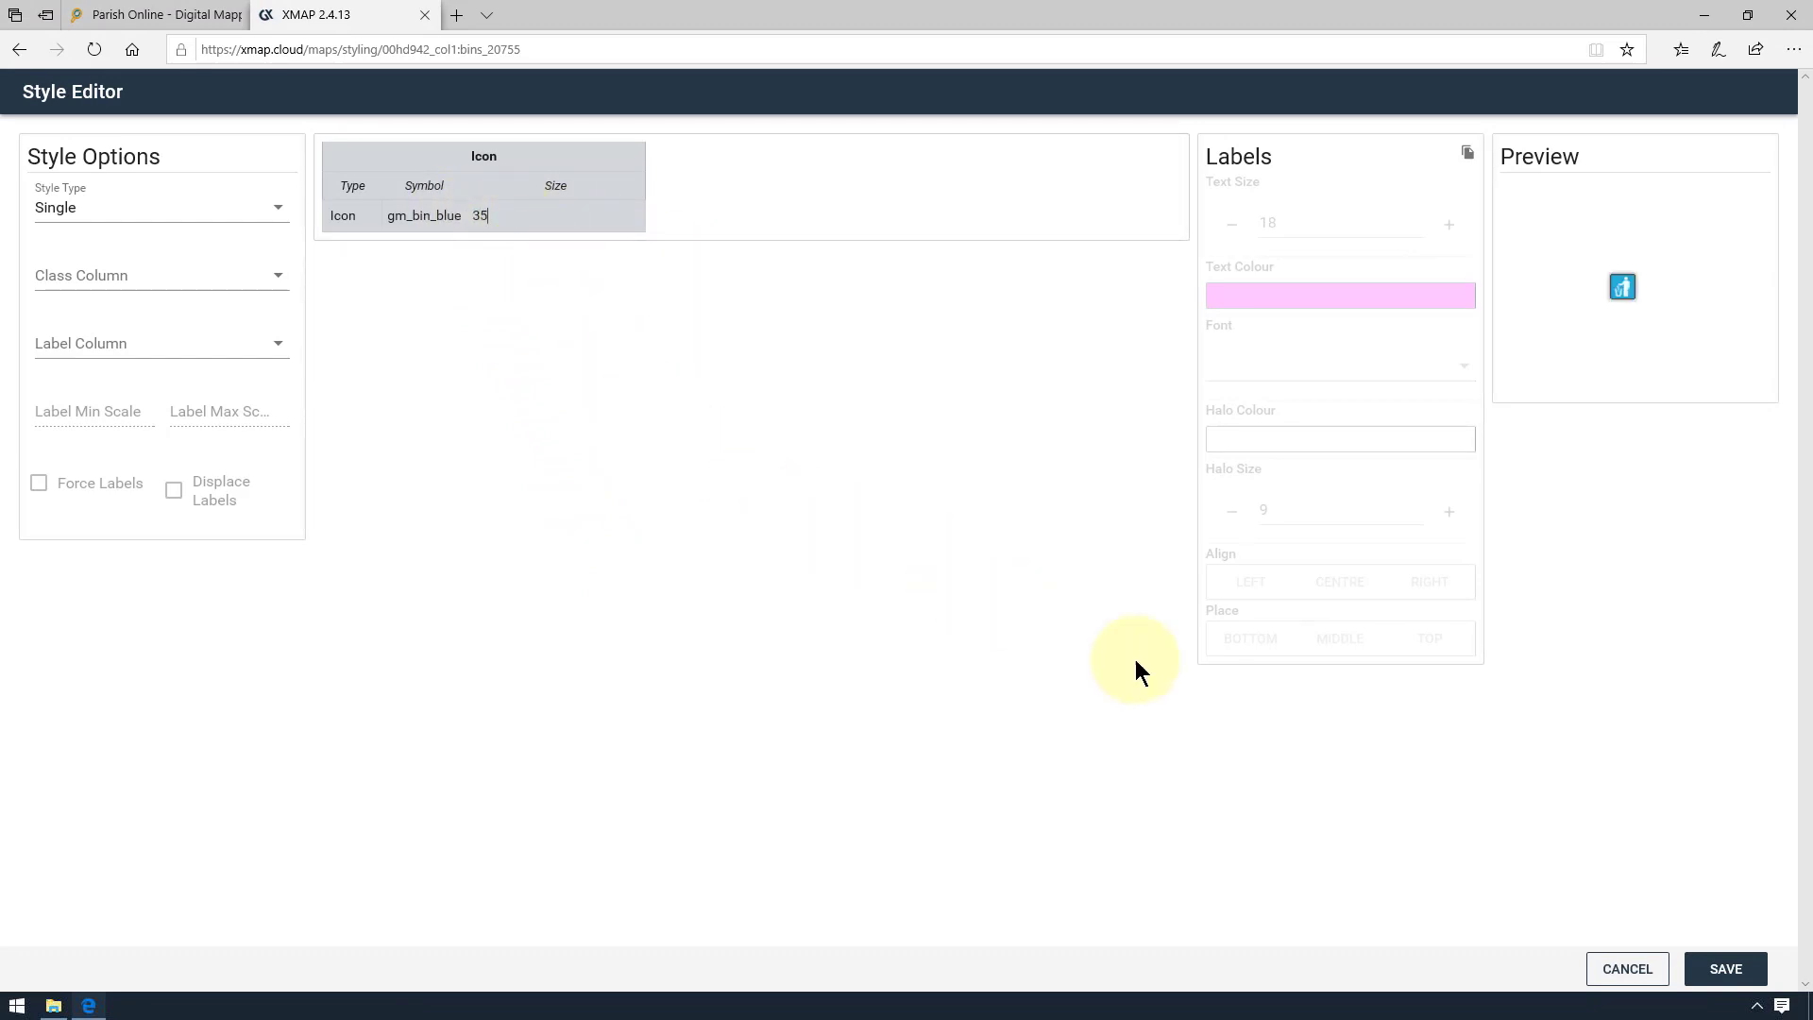
{"action": "left_click", "coordinate": [1725, 969]}
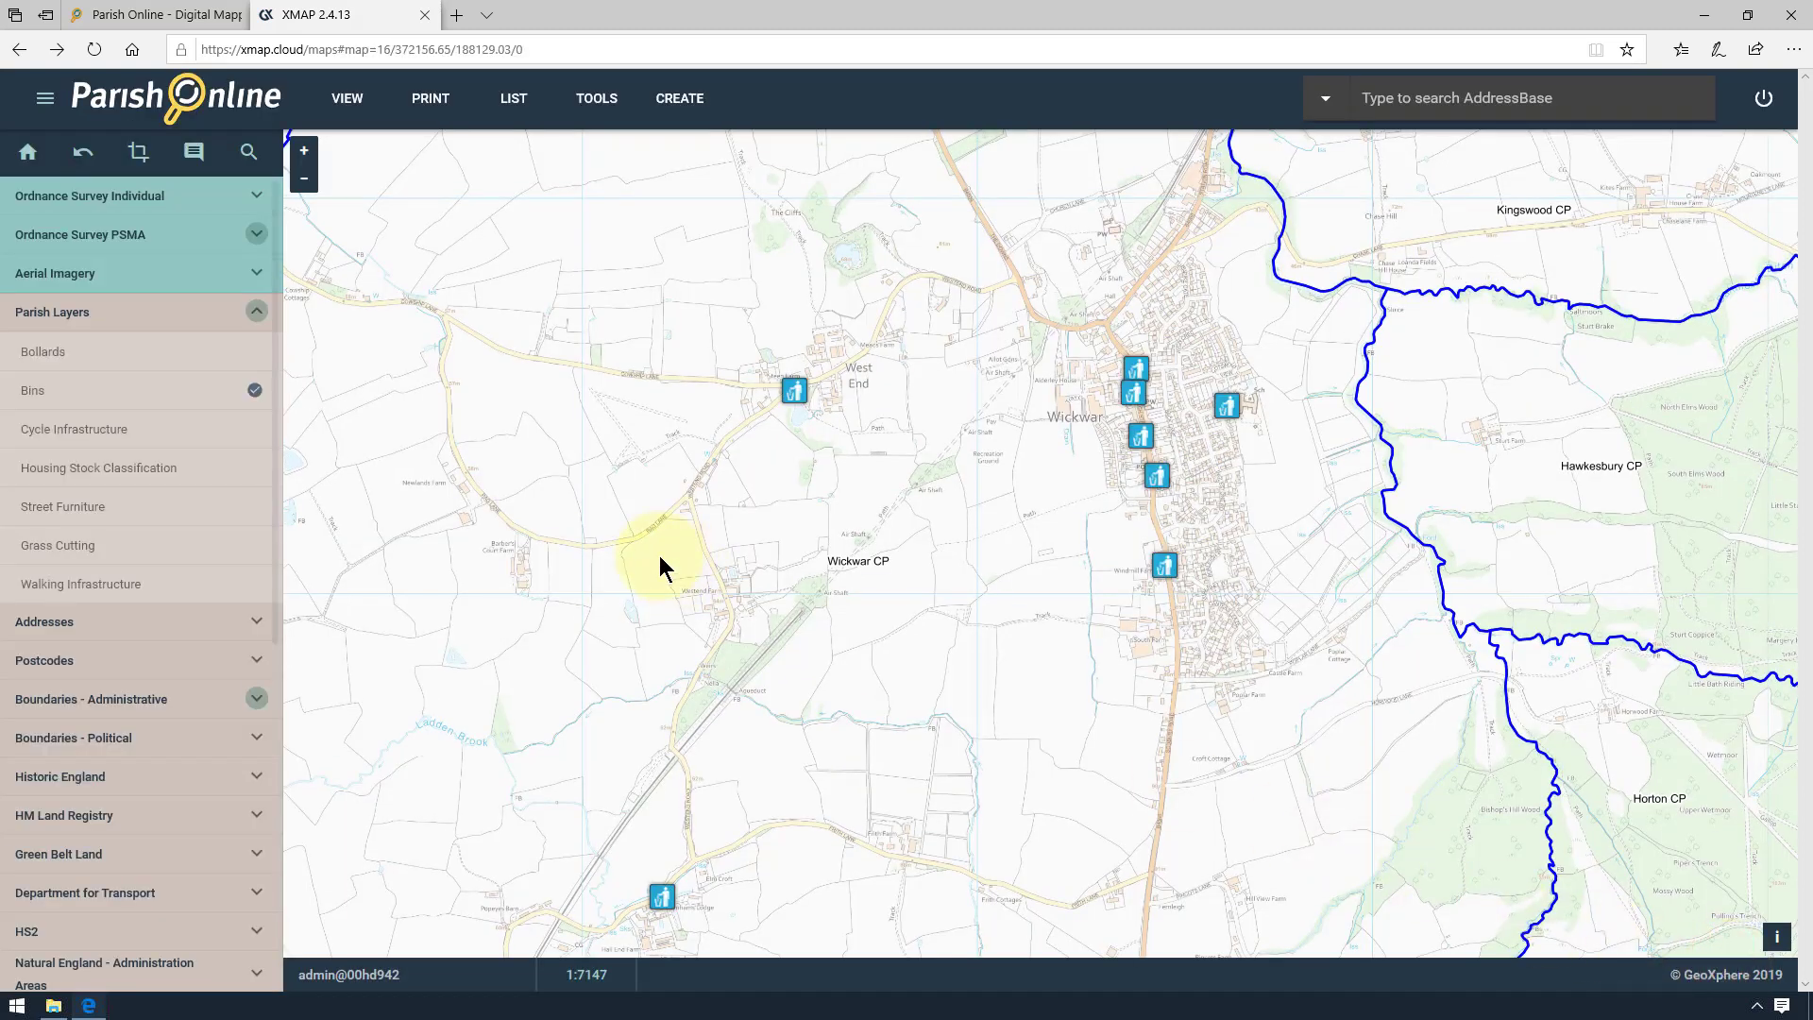
- Reopen the Bins layer's style settings, switch the marker type back to Symbol and set its size to 12
{"action": "left_click", "coordinate": [255, 390]}
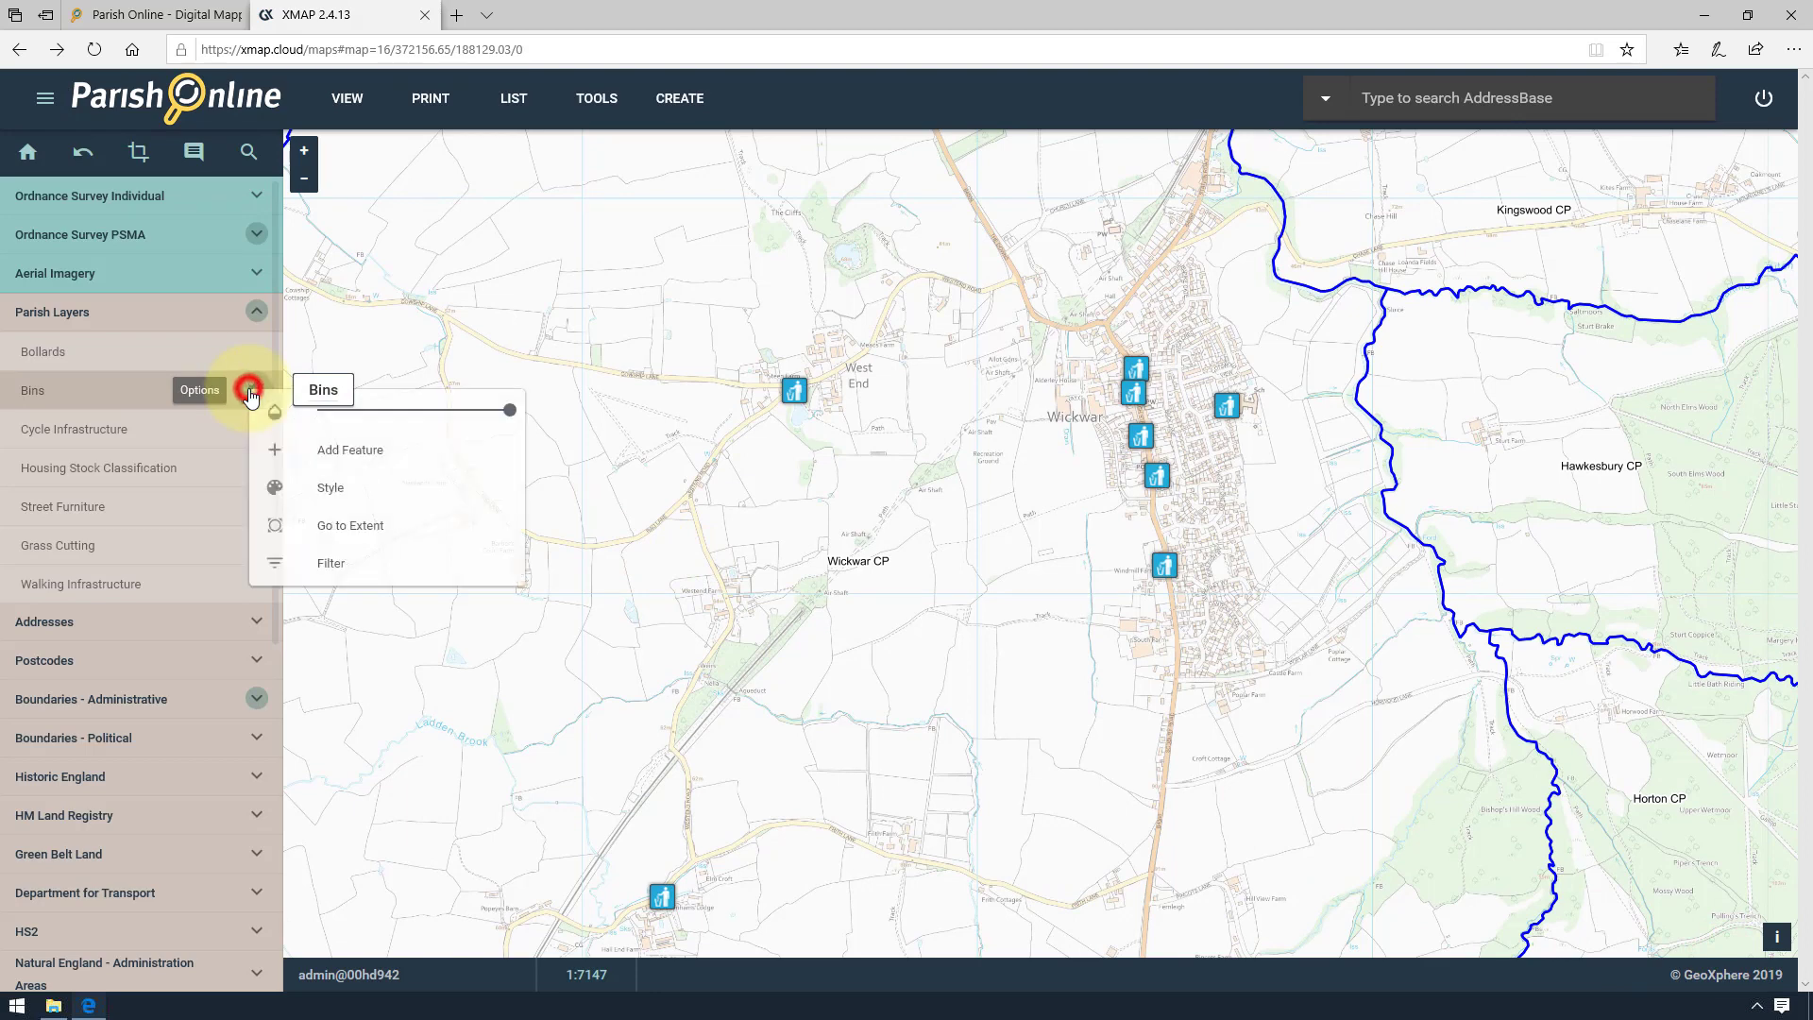
{"action": "left_click", "coordinate": [380, 494]}
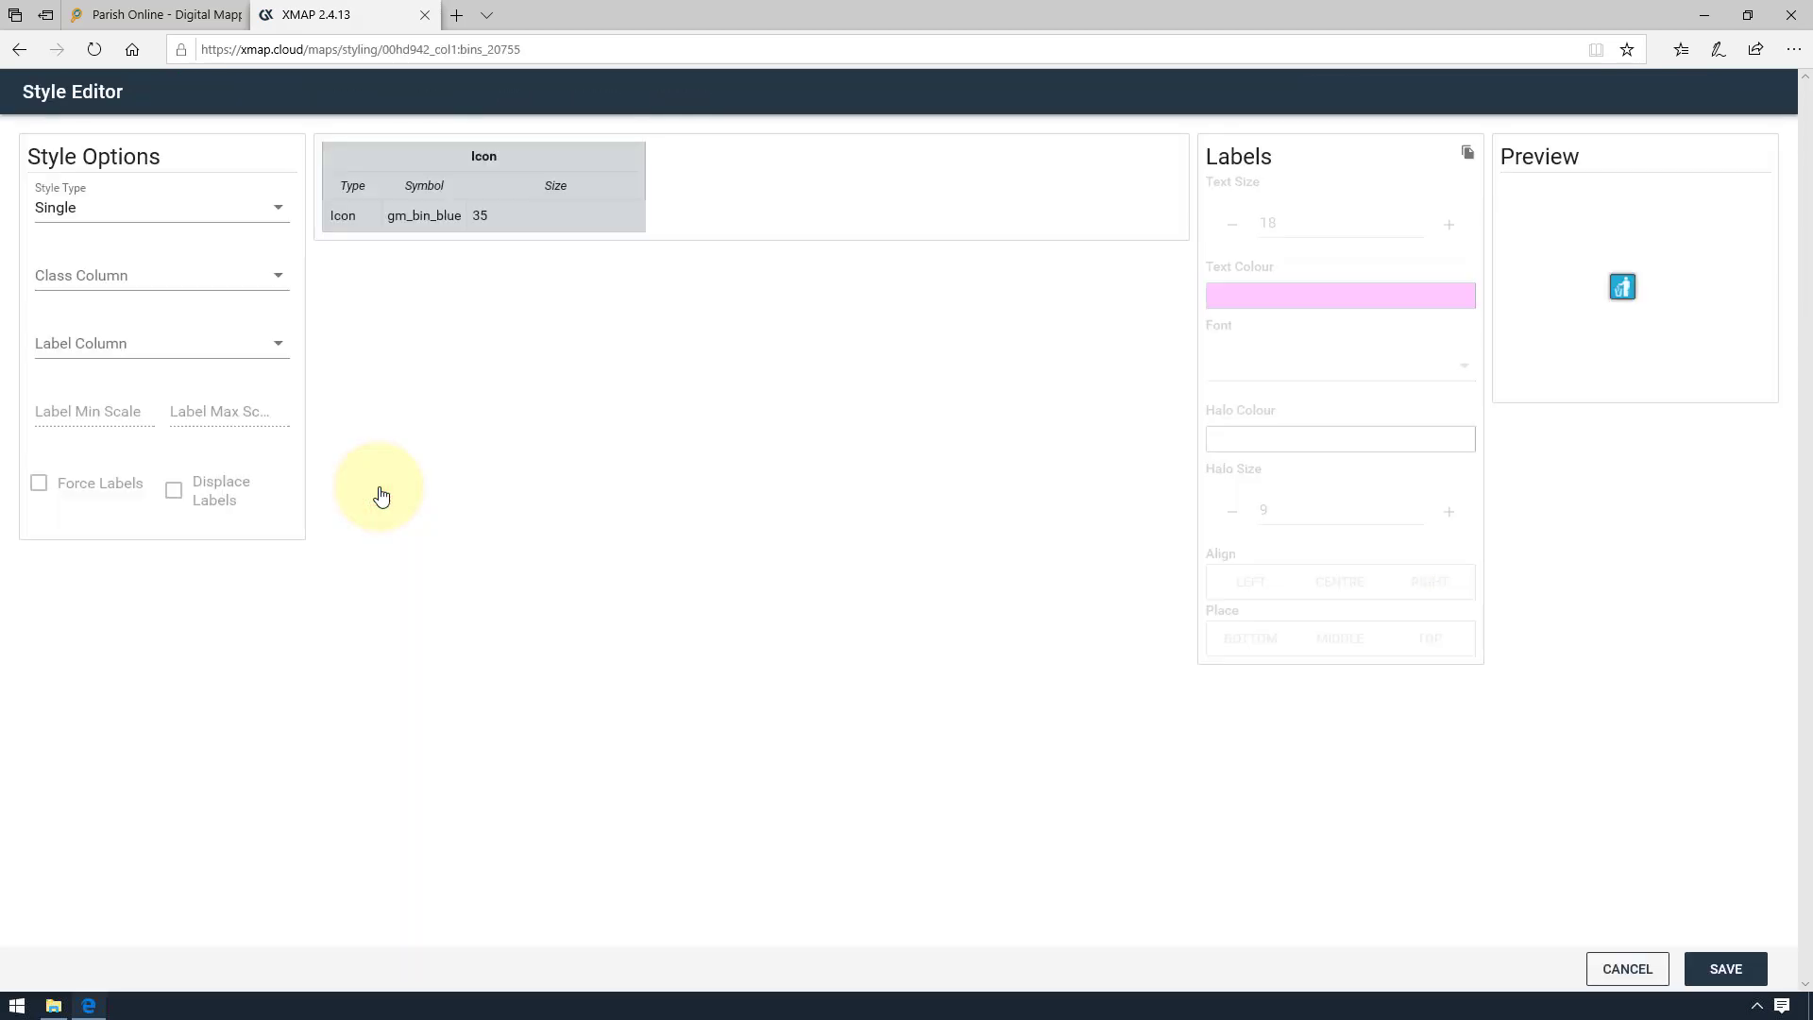
{"action": "left_click", "coordinate": [347, 217]}
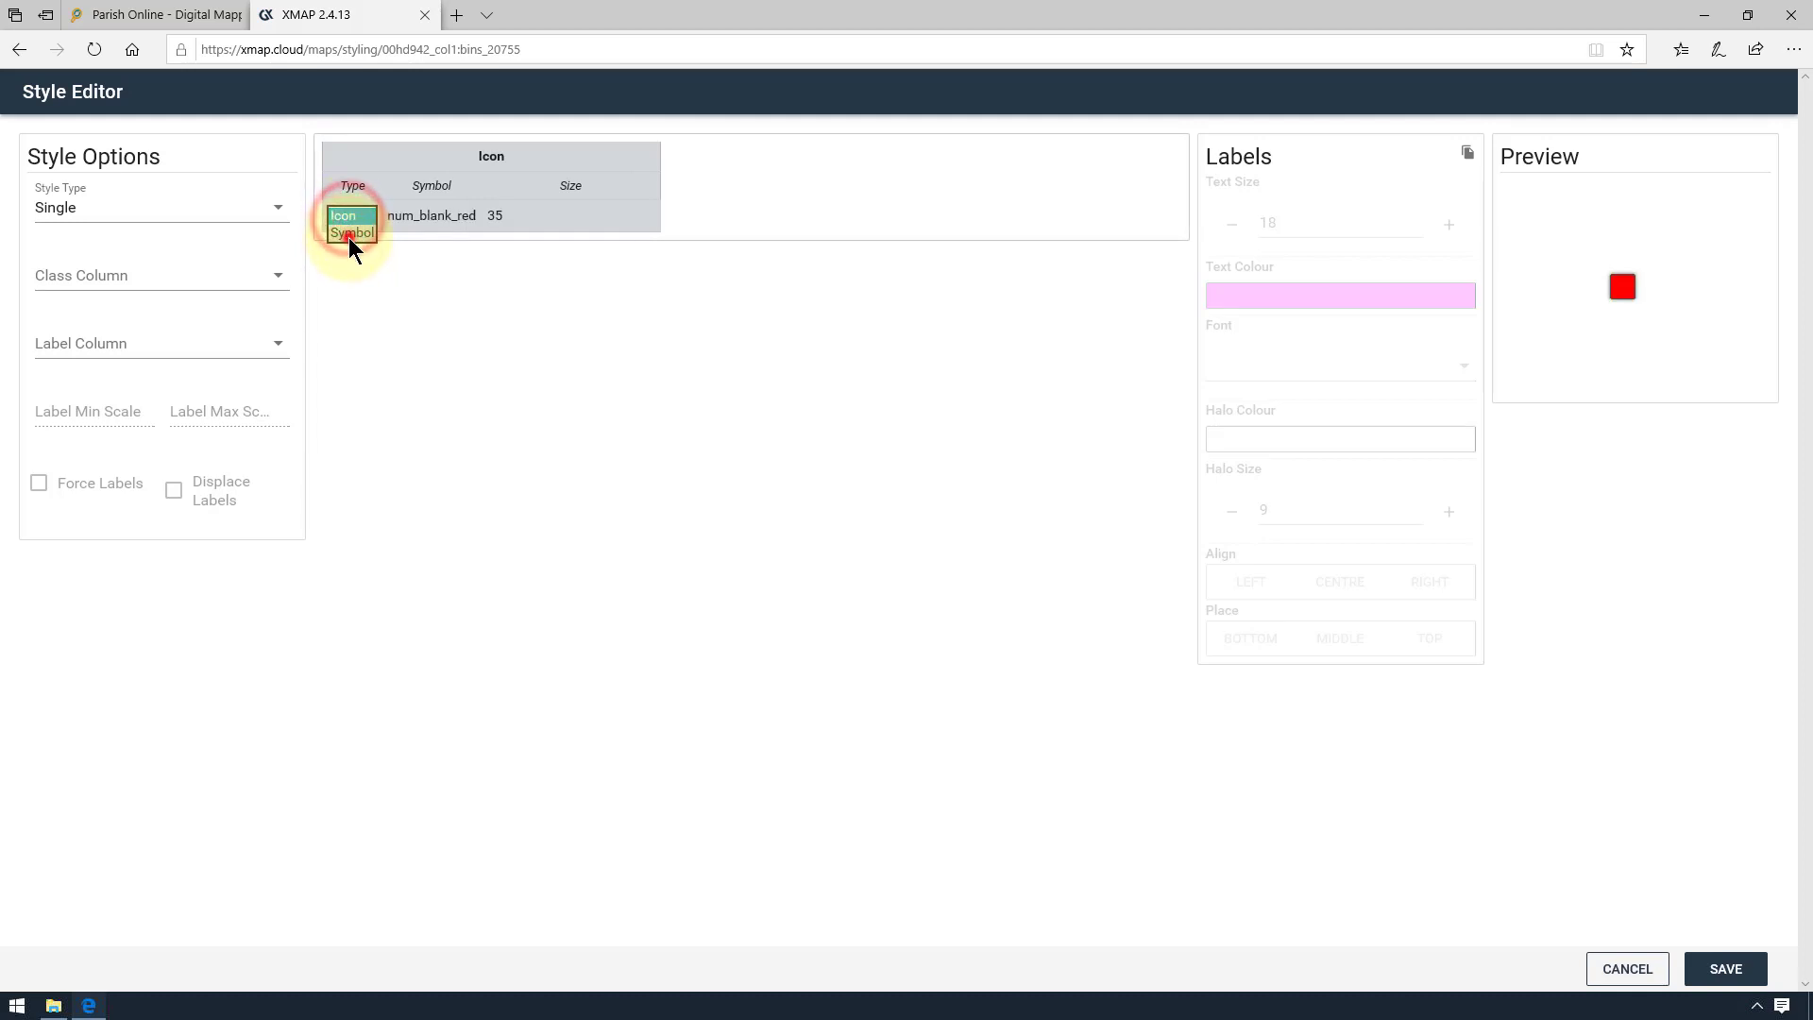
{"action": "left_click", "coordinate": [350, 234]}
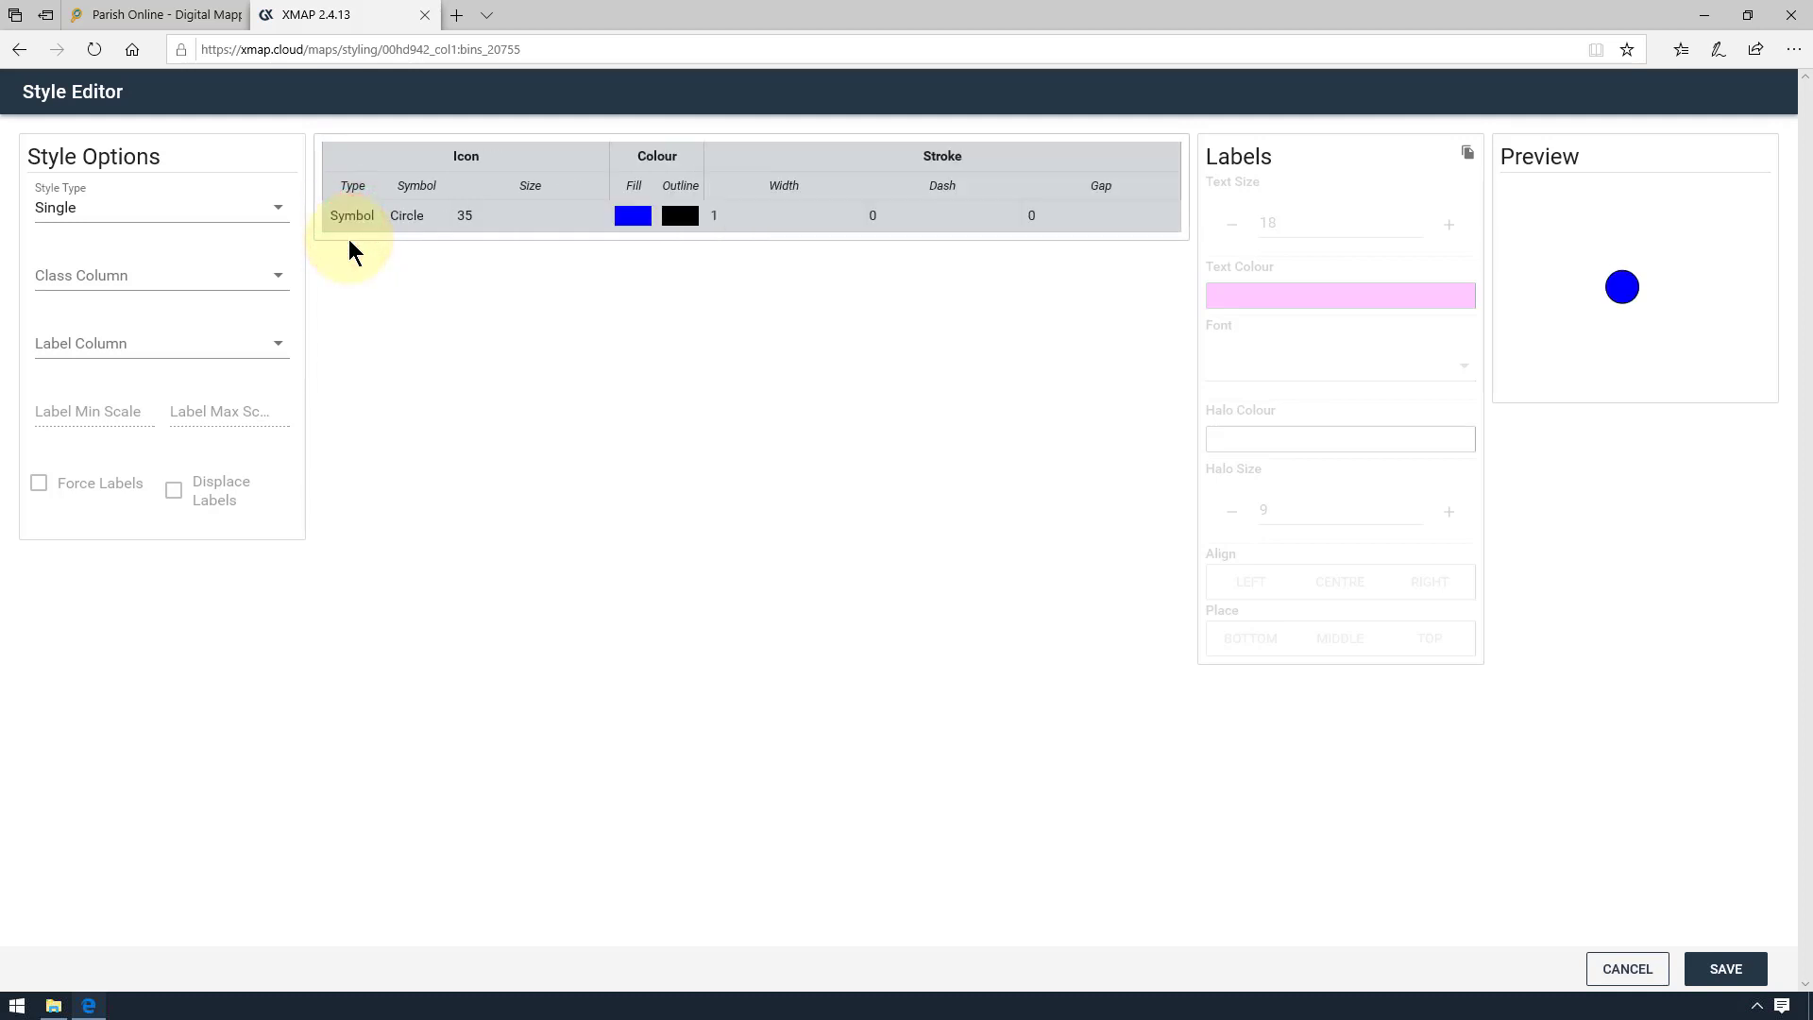
{"action": "left_click", "coordinate": [488, 215]}
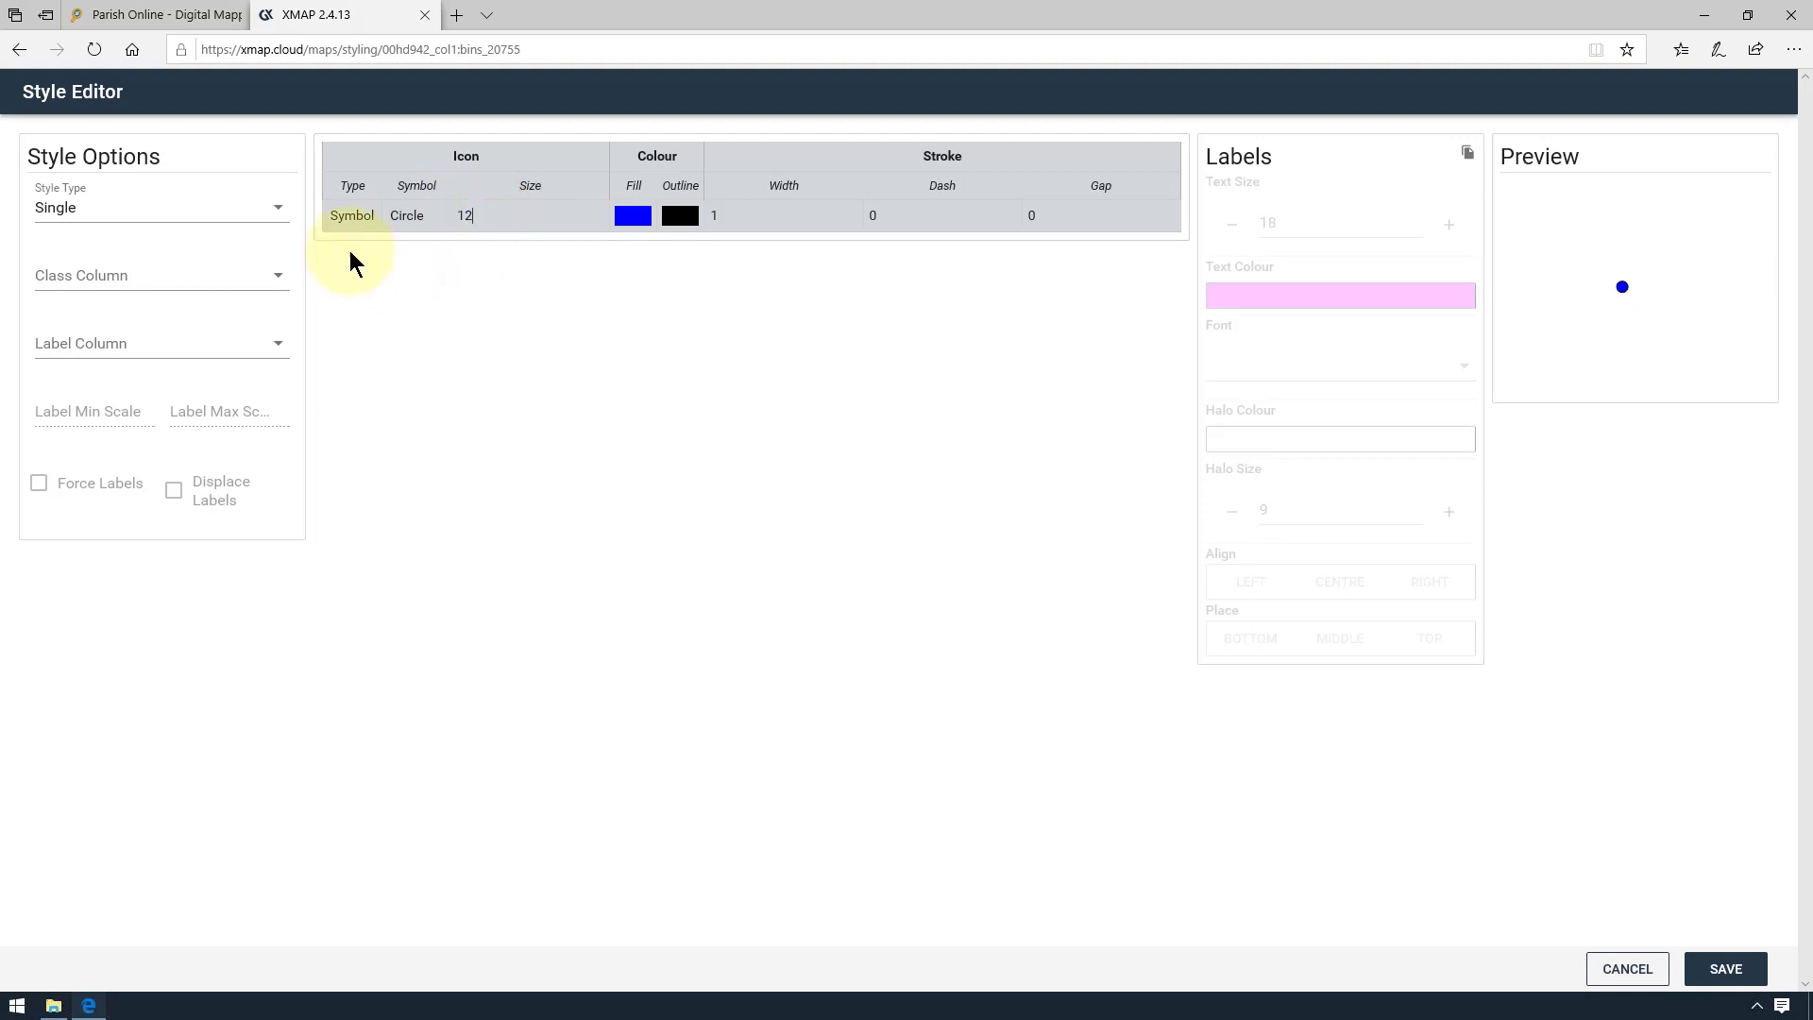
{"action": "left_click", "coordinate": [201, 206]}
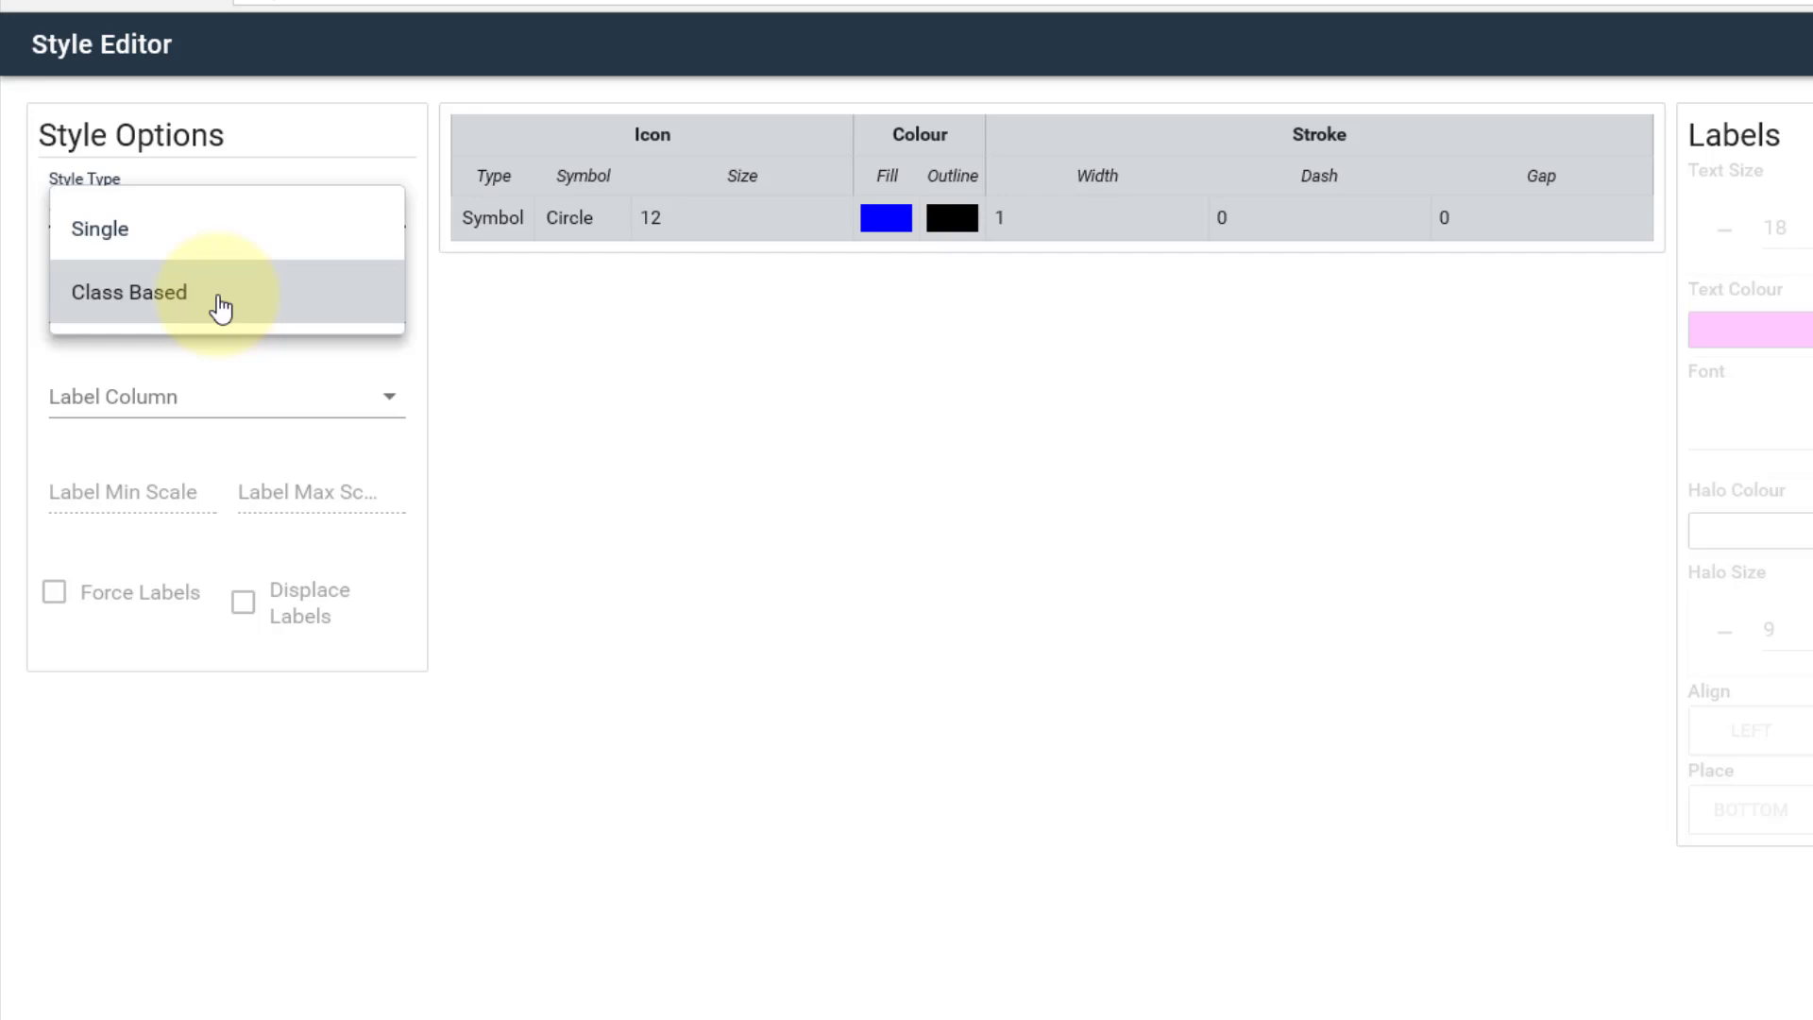
{"action": "left_click", "coordinate": [210, 230]}
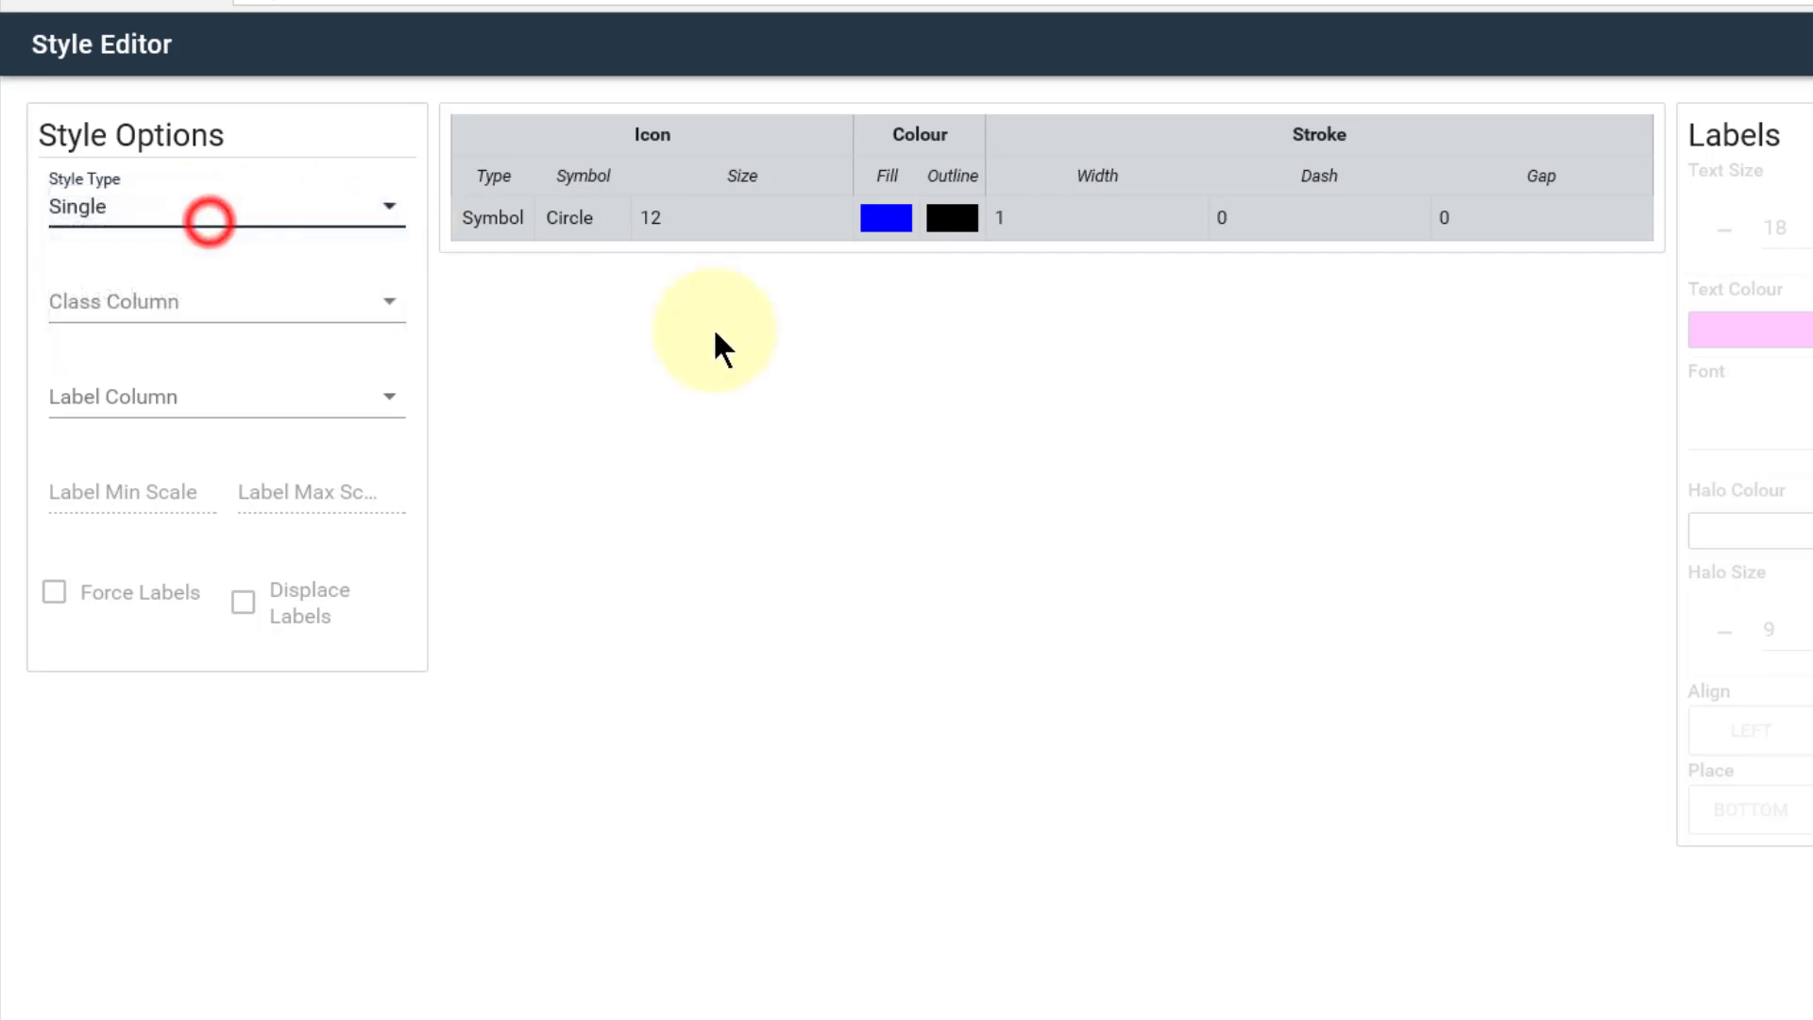
{"action": "left_click", "coordinate": [821, 317]}
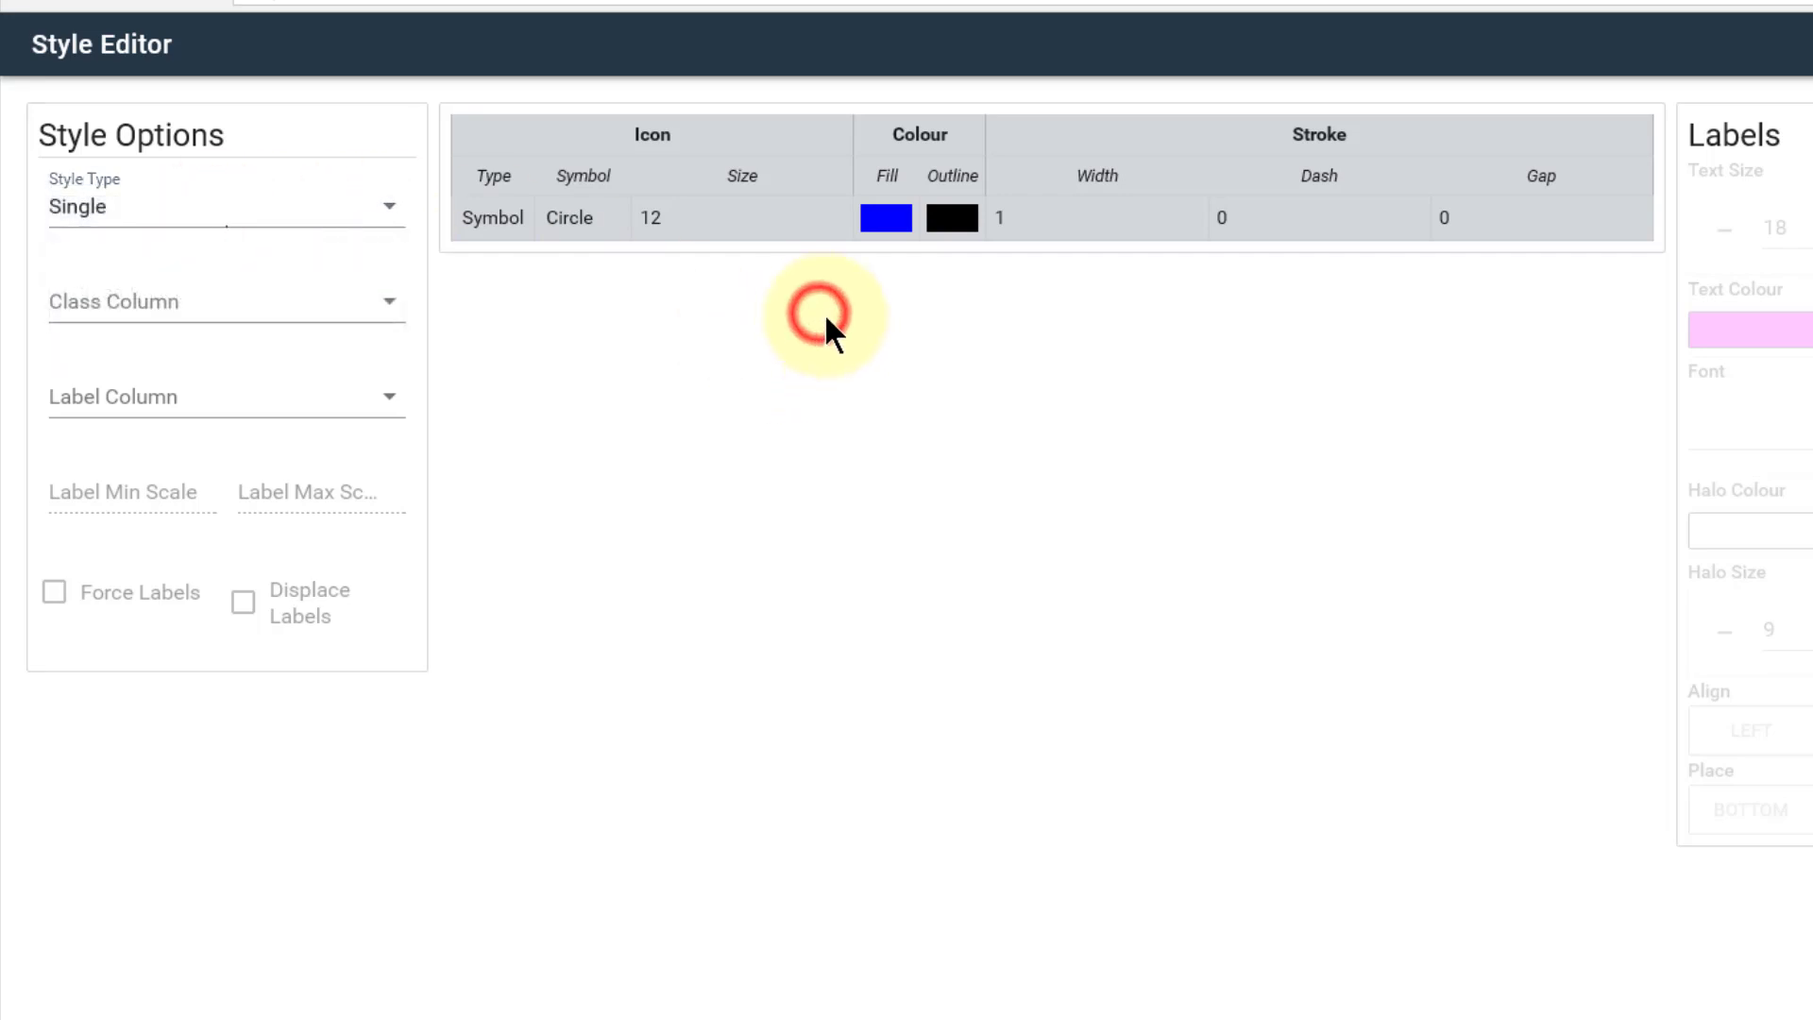
- Set the circle symbol's fill colour to bright purple and its outline colour to very dark purple
{"action": "left_click", "coordinate": [883, 220]}
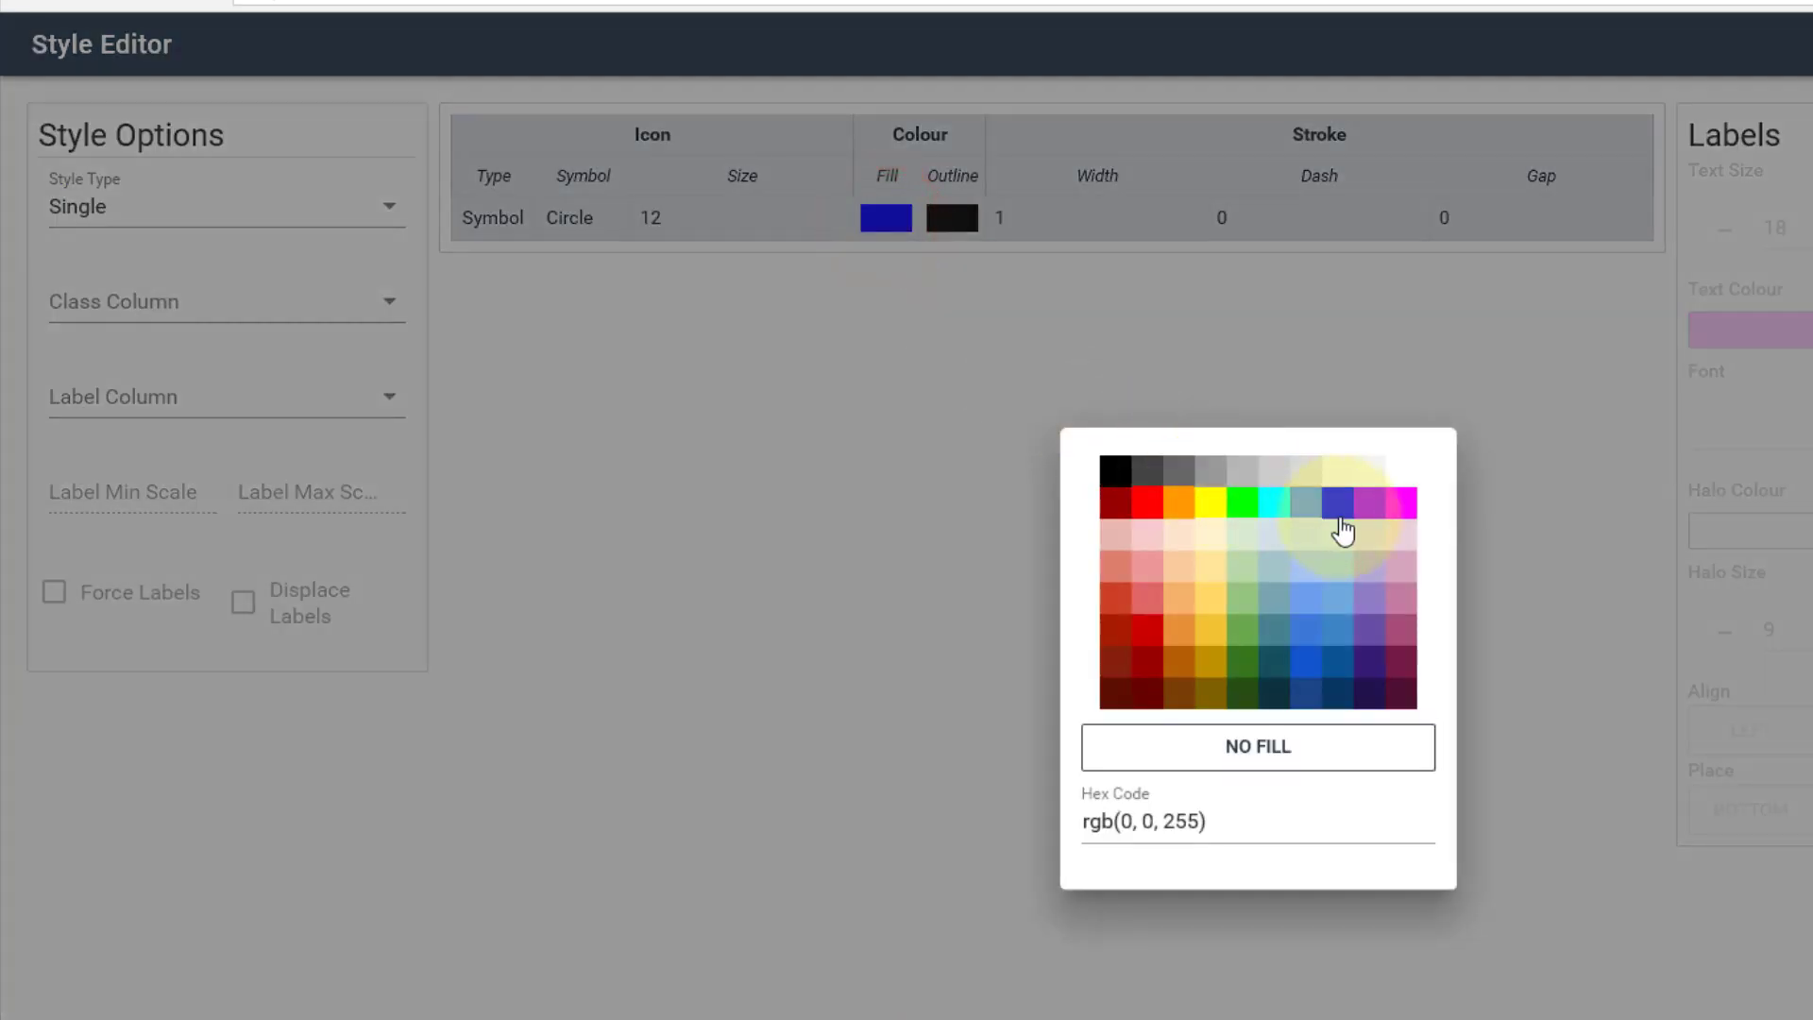
{"action": "left_click", "coordinate": [1372, 500]}
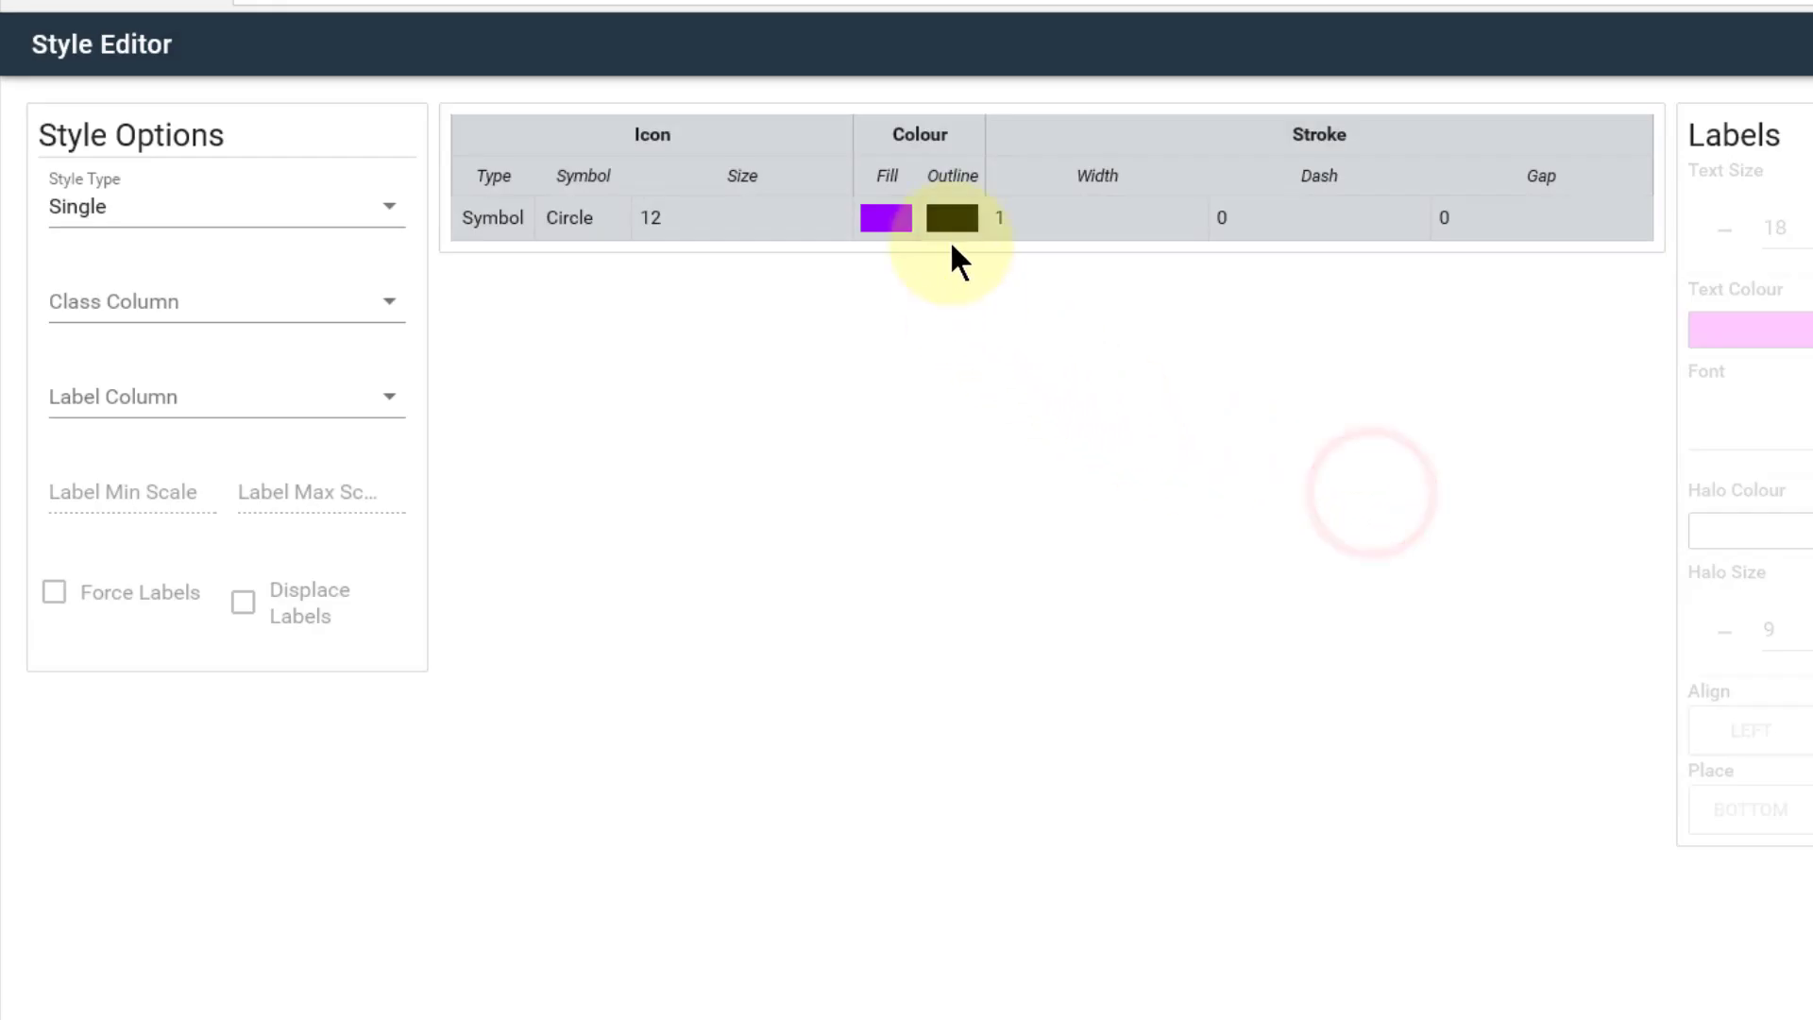
{"action": "left_click", "coordinate": [952, 220]}
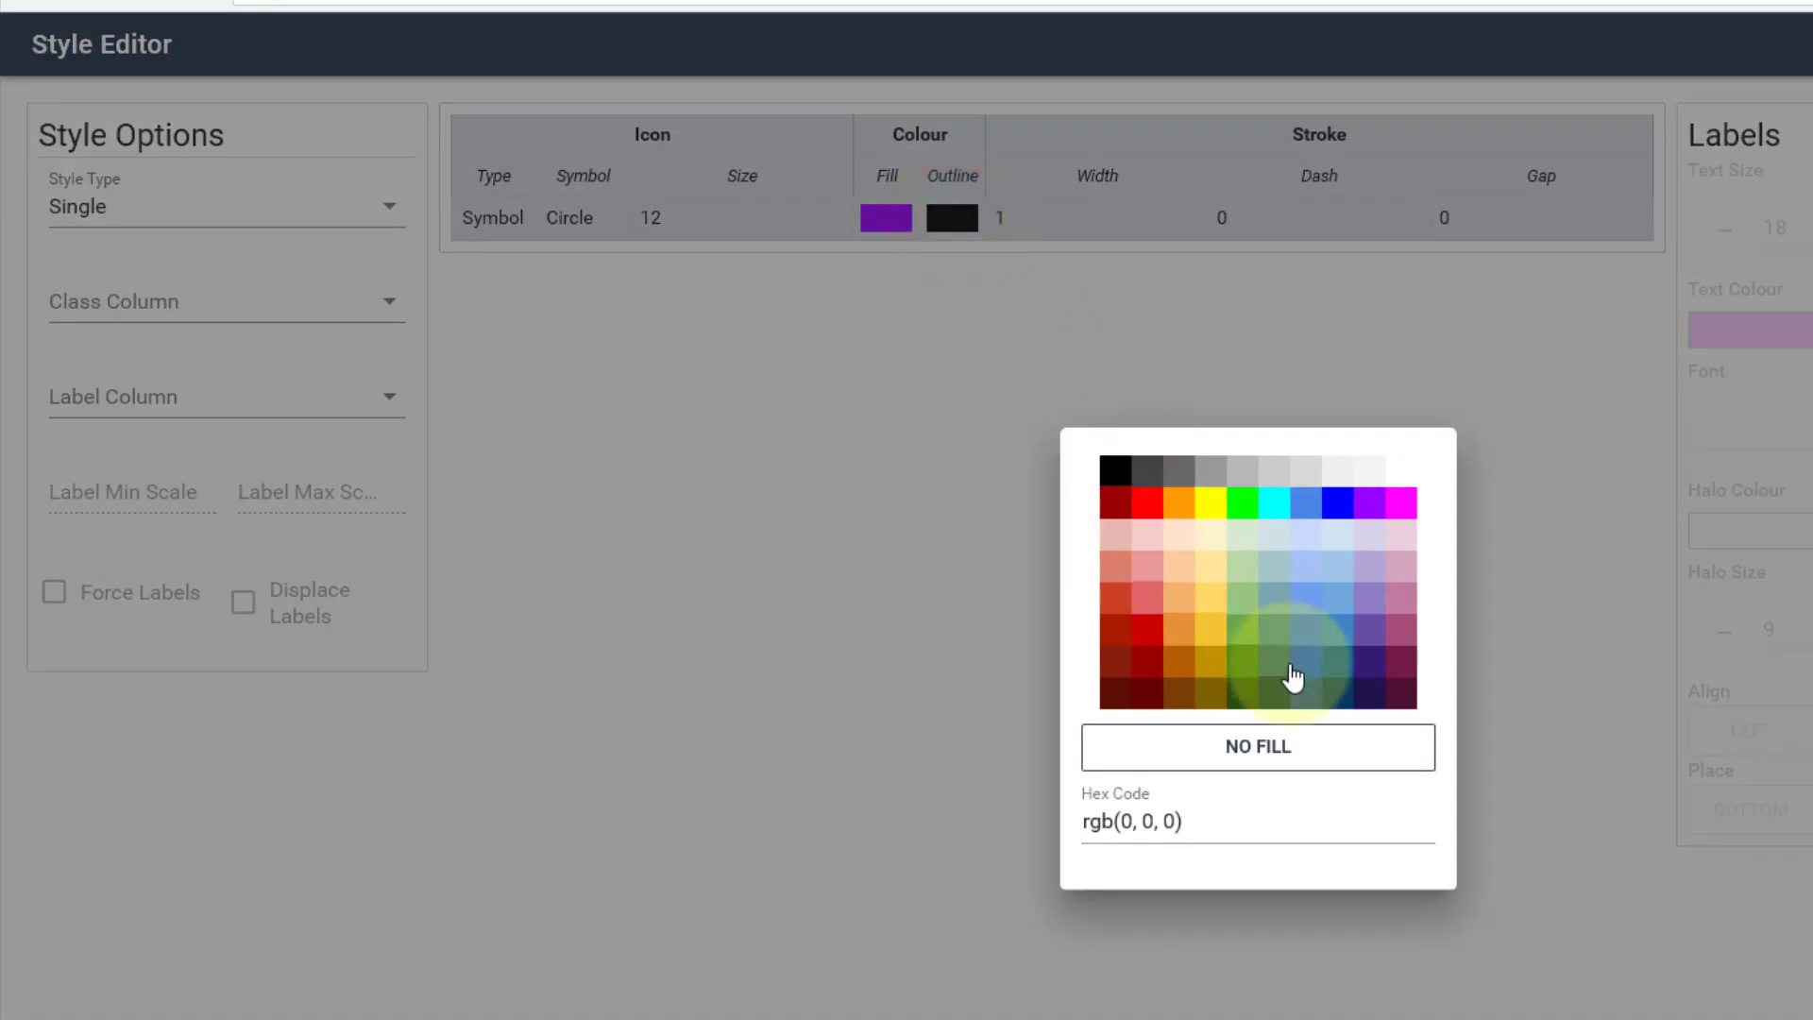
{"action": "left_click", "coordinate": [1362, 701]}
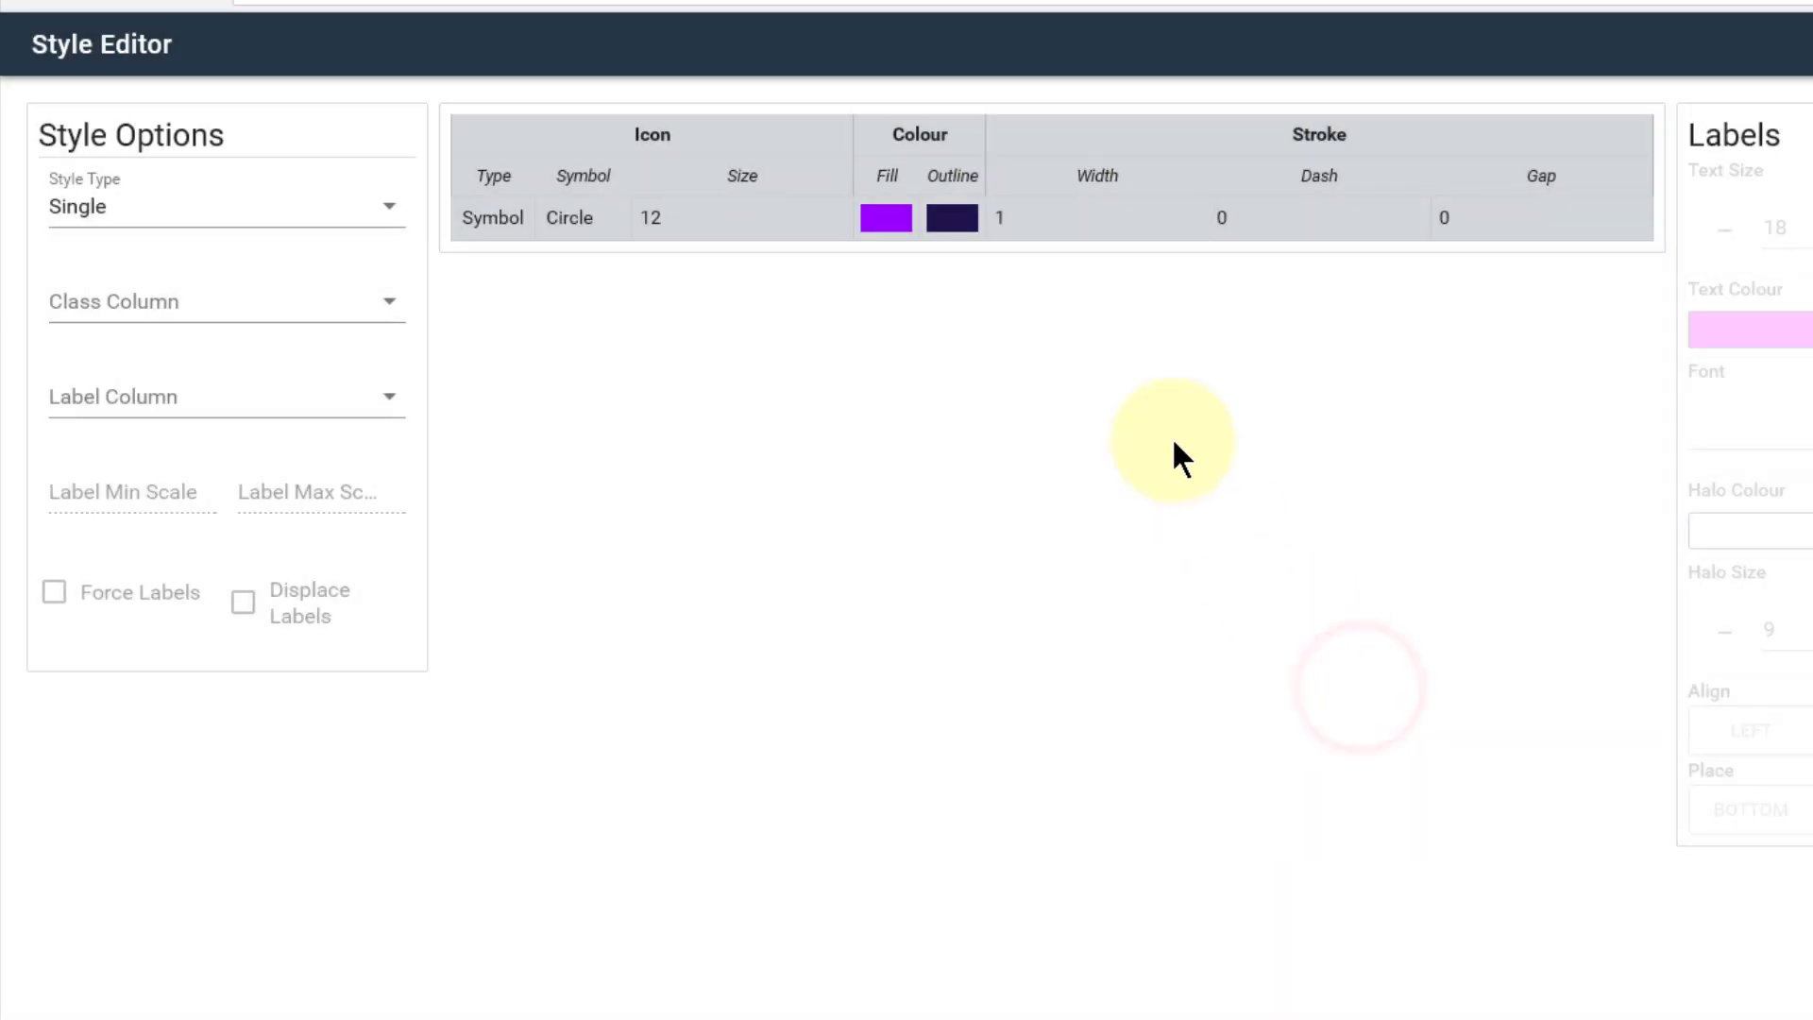
- Set the circle symbol's stroke width to 2
{"action": "left_click", "coordinate": [1057, 215]}
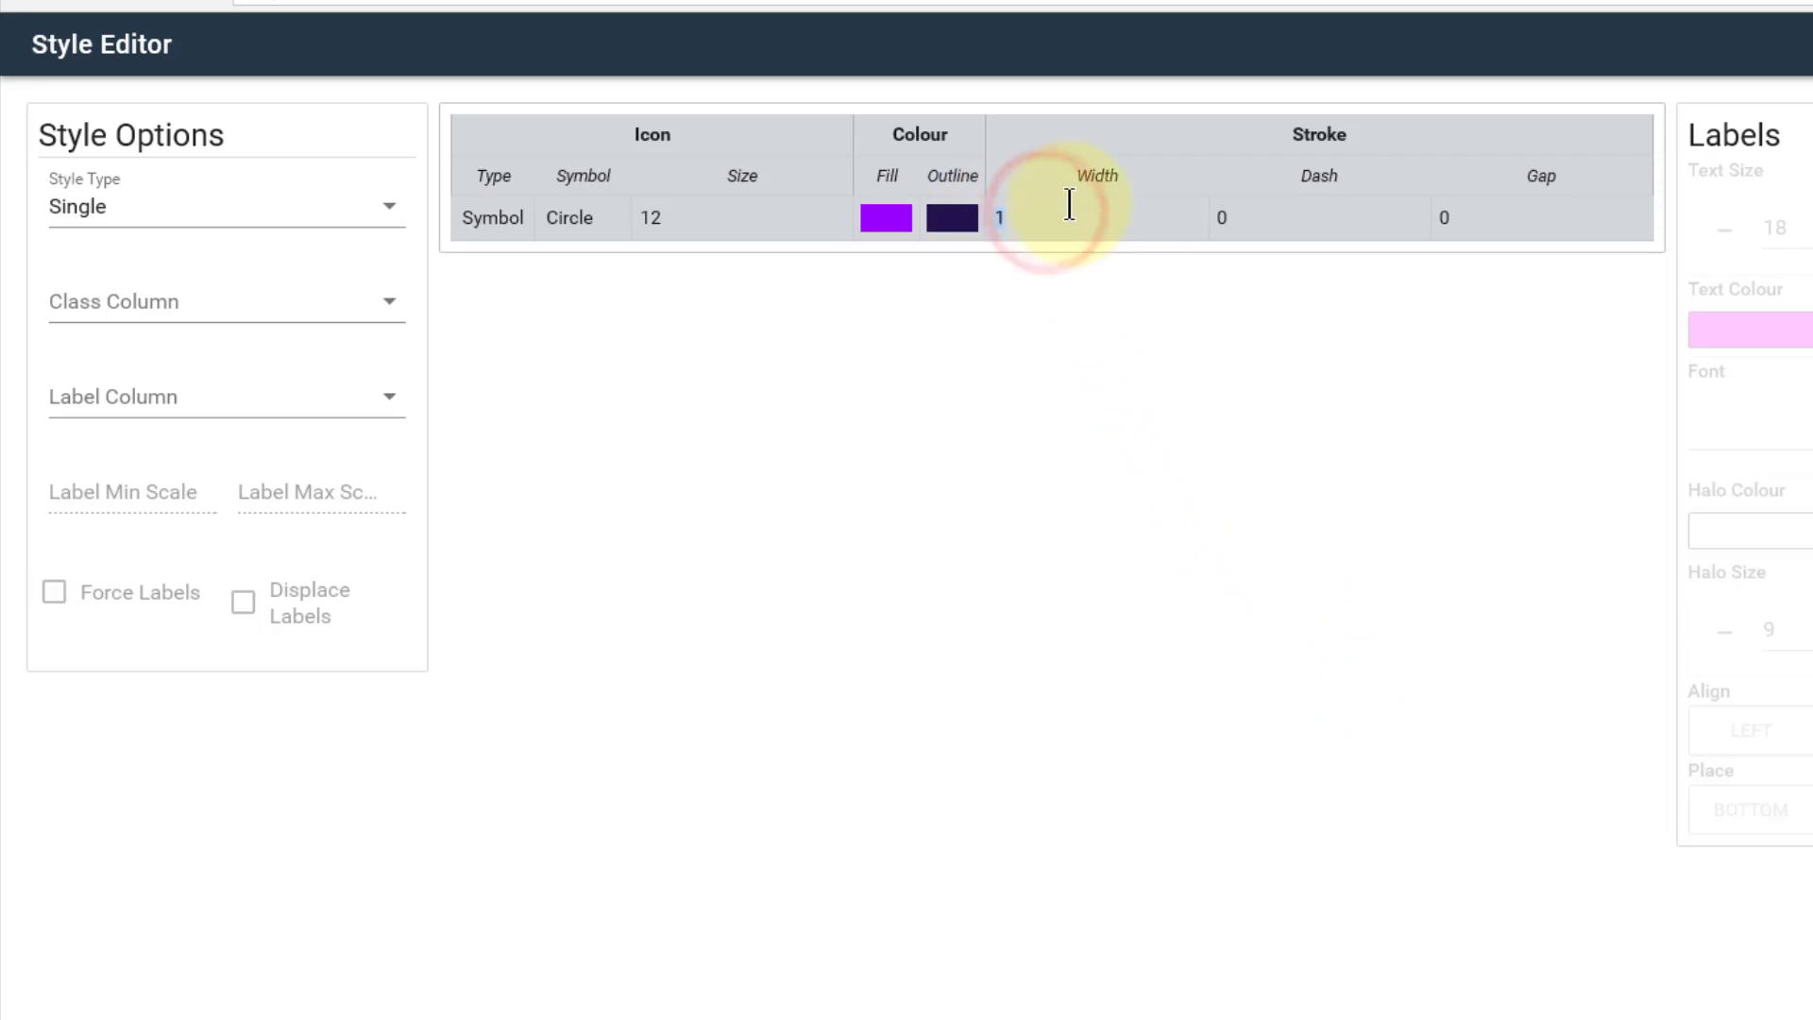
{"action": "key", "text": "BackSpace"}
{"action": "type", "text": "2"}
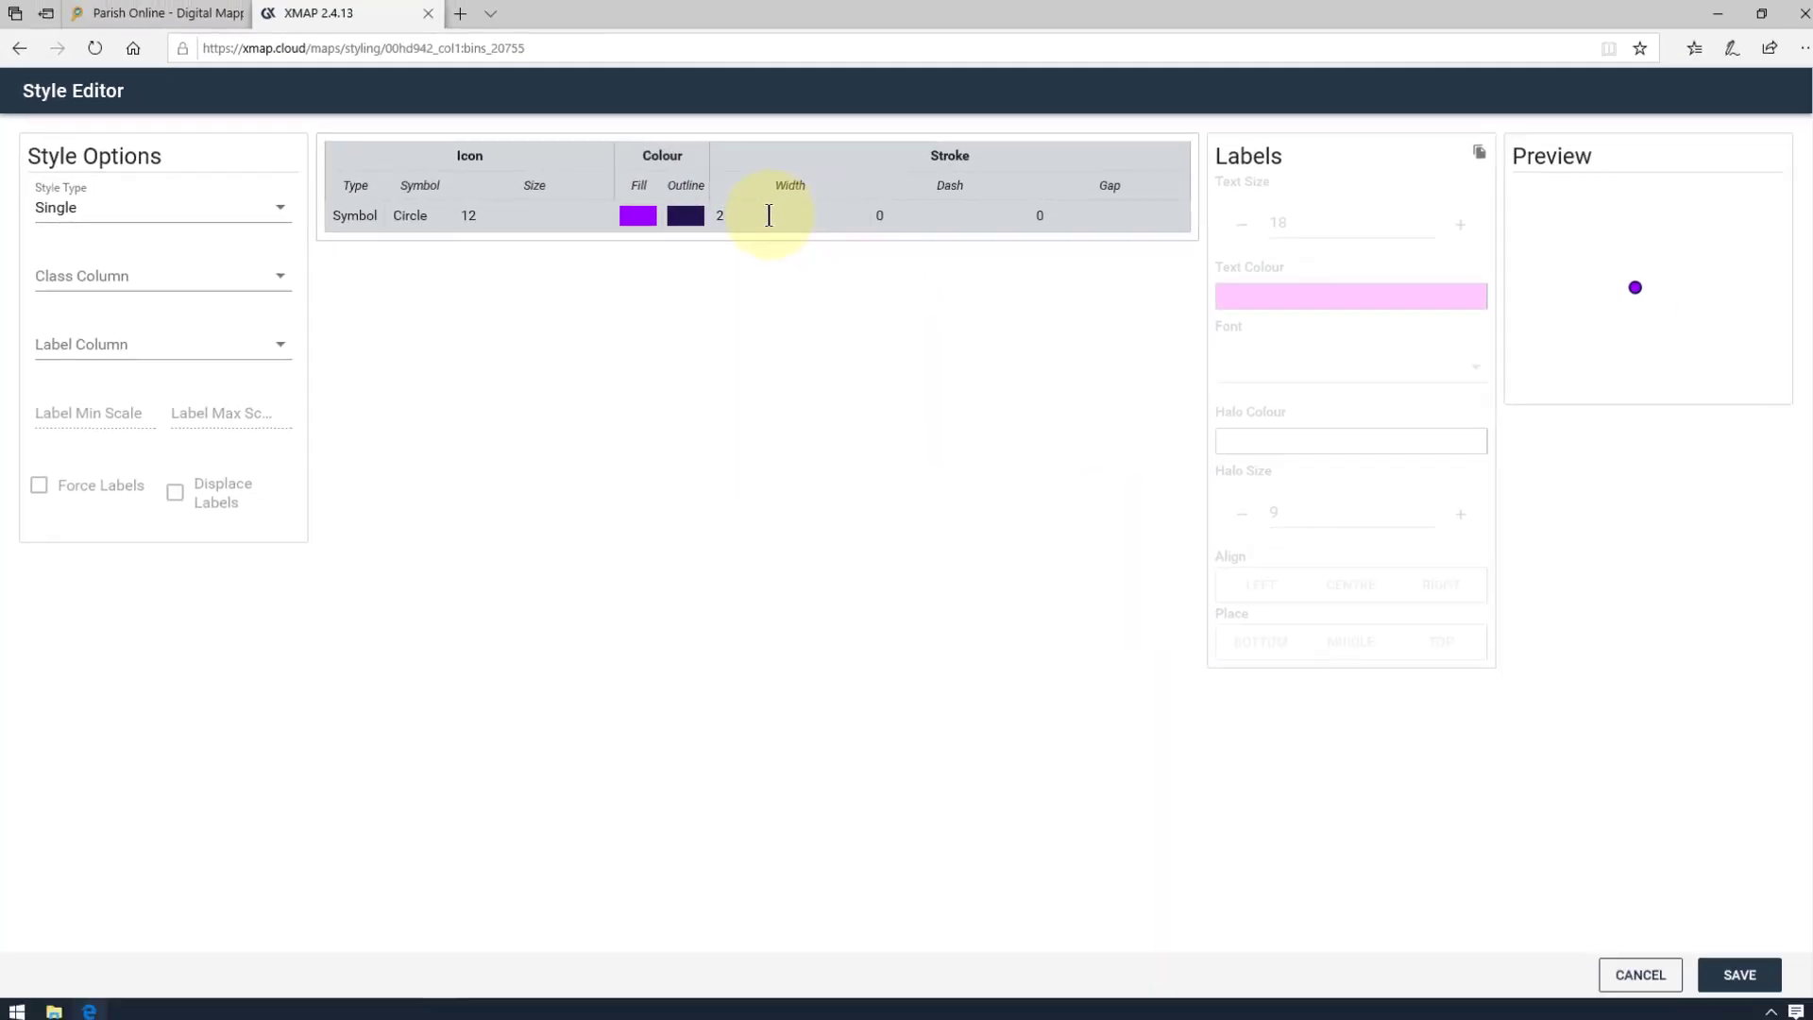
- Label the Bins layer's points using the Reference ID column
{"action": "left_click", "coordinate": [151, 349]}
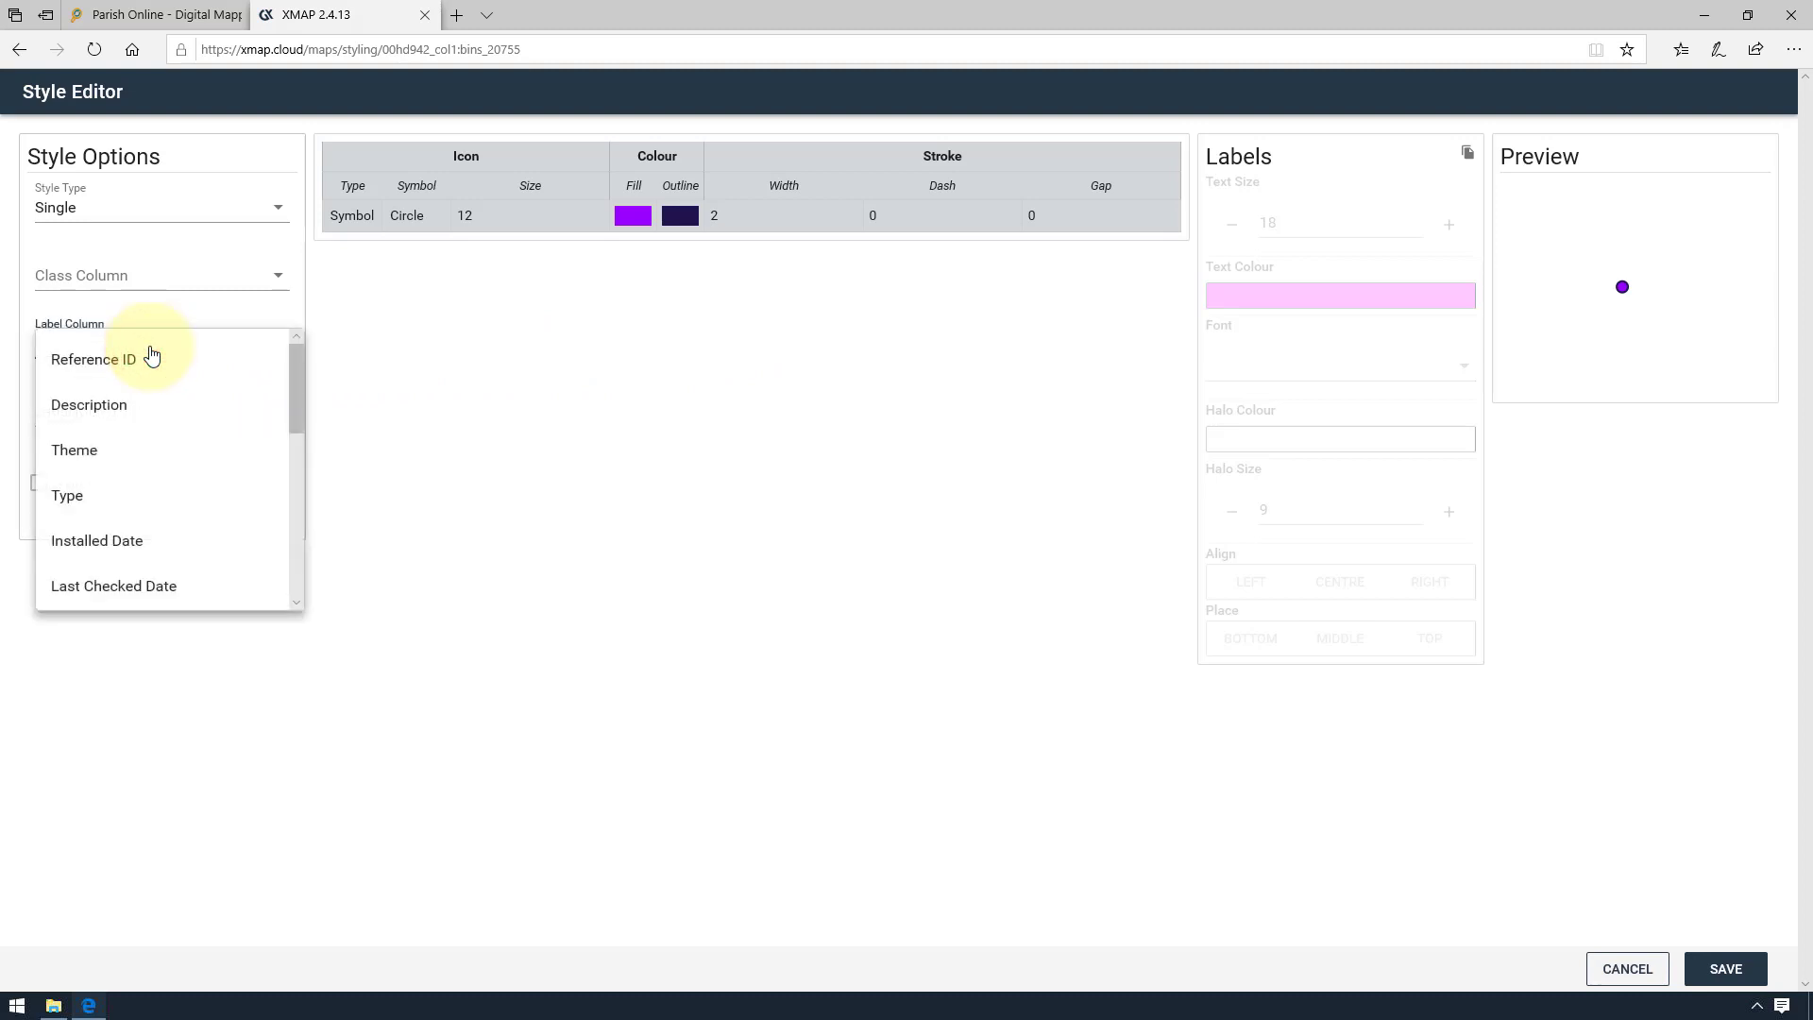
{"action": "left_click", "coordinate": [159, 360]}
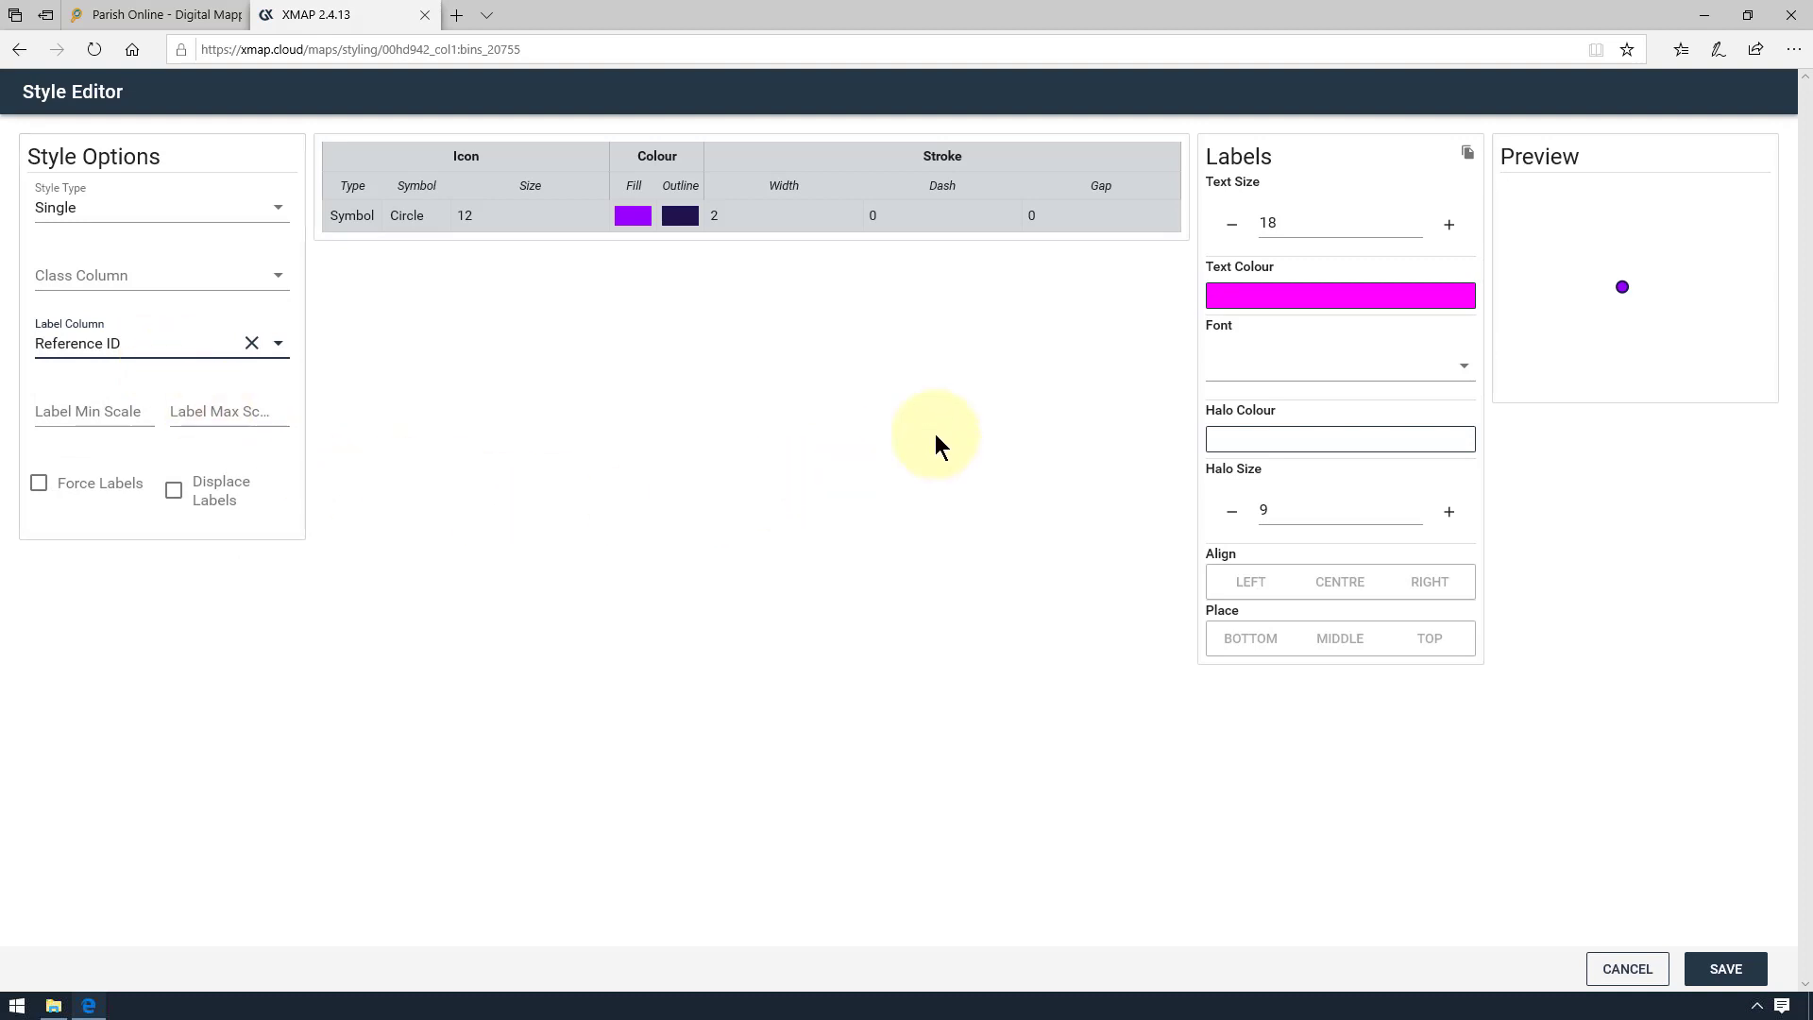
- Reduce the label text size to 12
{"action": "left_click", "coordinate": [1231, 227]}
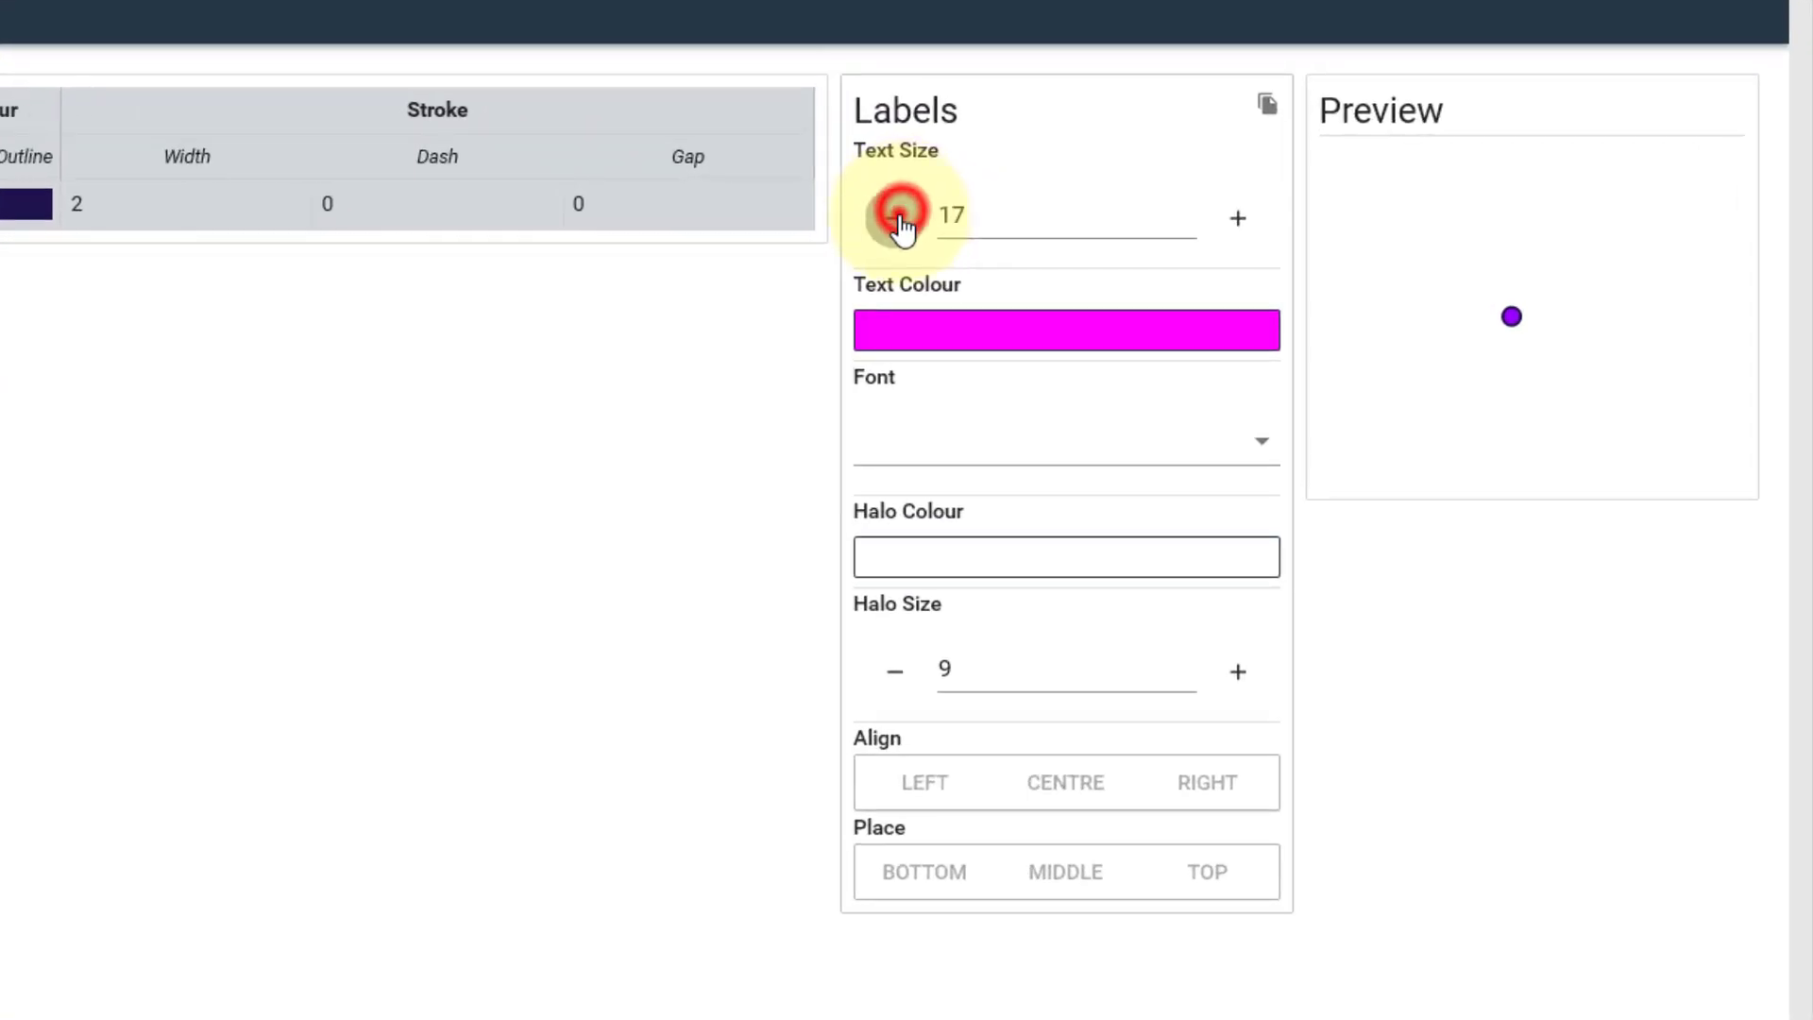
{"action": "left_click", "coordinate": [1231, 227]}
{"action": "left_click", "coordinate": [1232, 227]}
{"action": "left_click", "coordinate": [896, 218]}
{"action": "left_click", "coordinate": [896, 218]}
{"action": "left_click", "coordinate": [896, 218]}
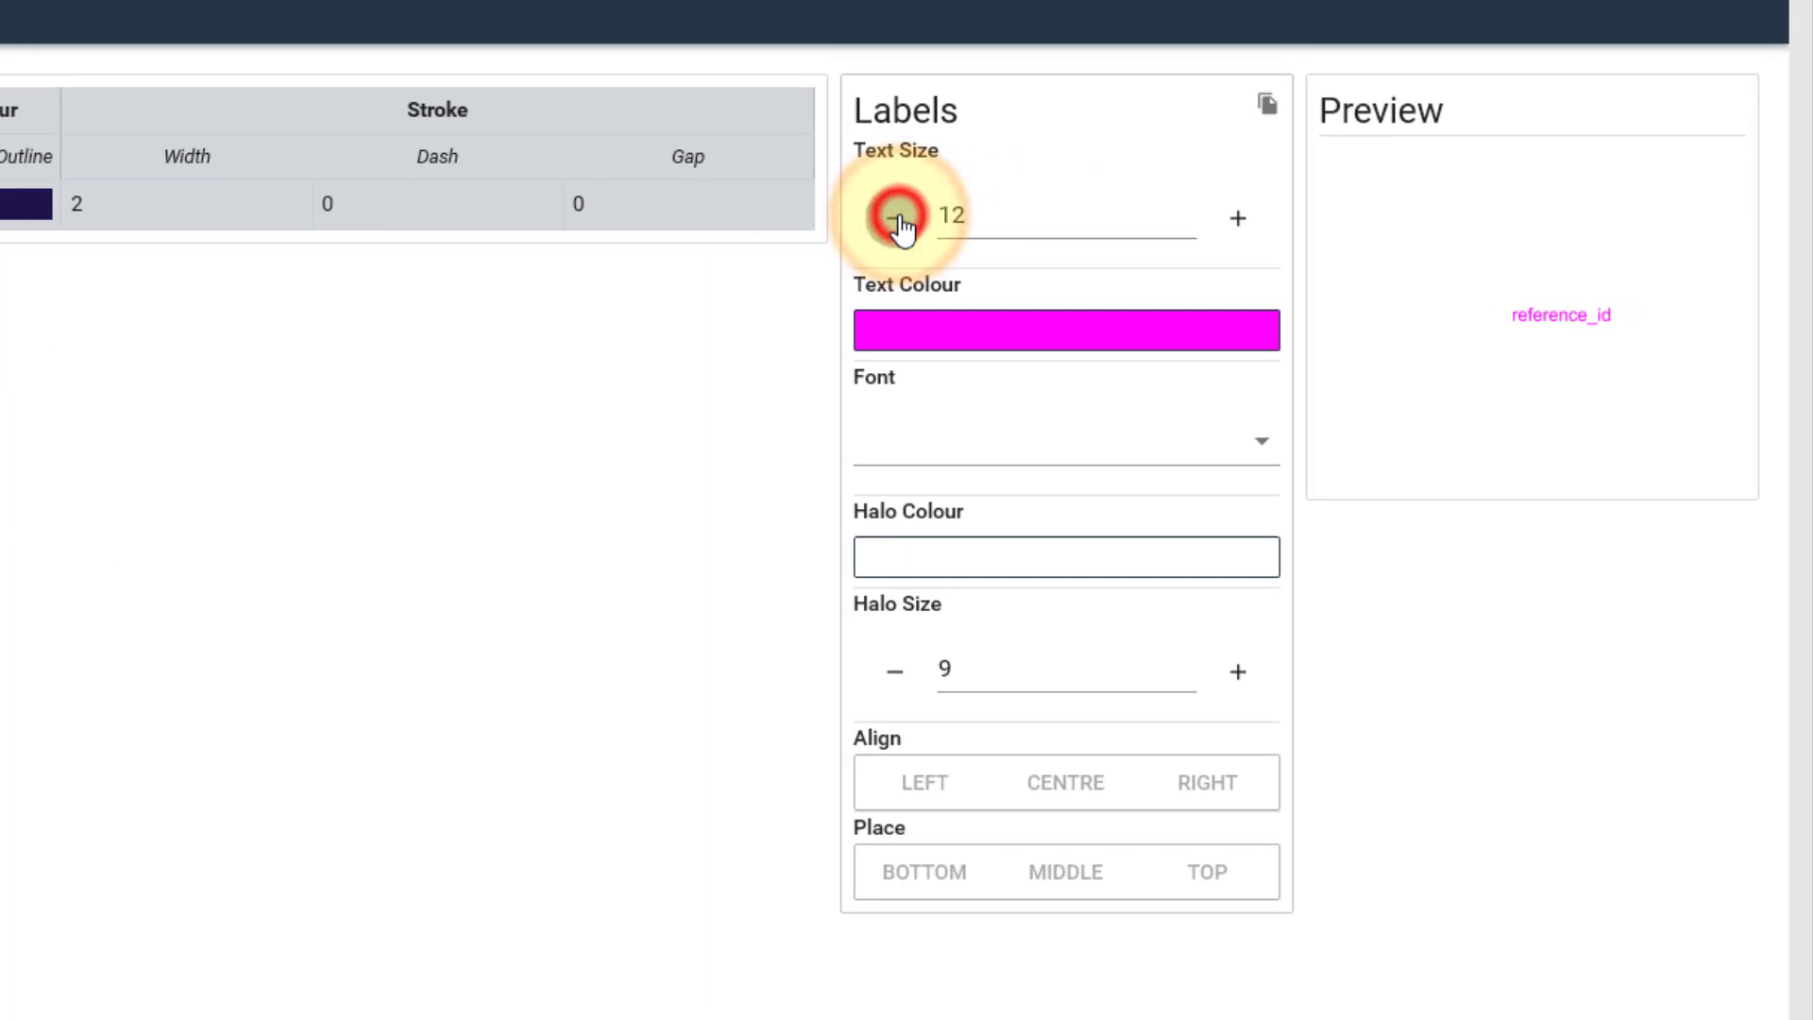
- Set the label text colour to black and the font to Arial Bold
{"action": "left_click", "coordinate": [975, 329]}
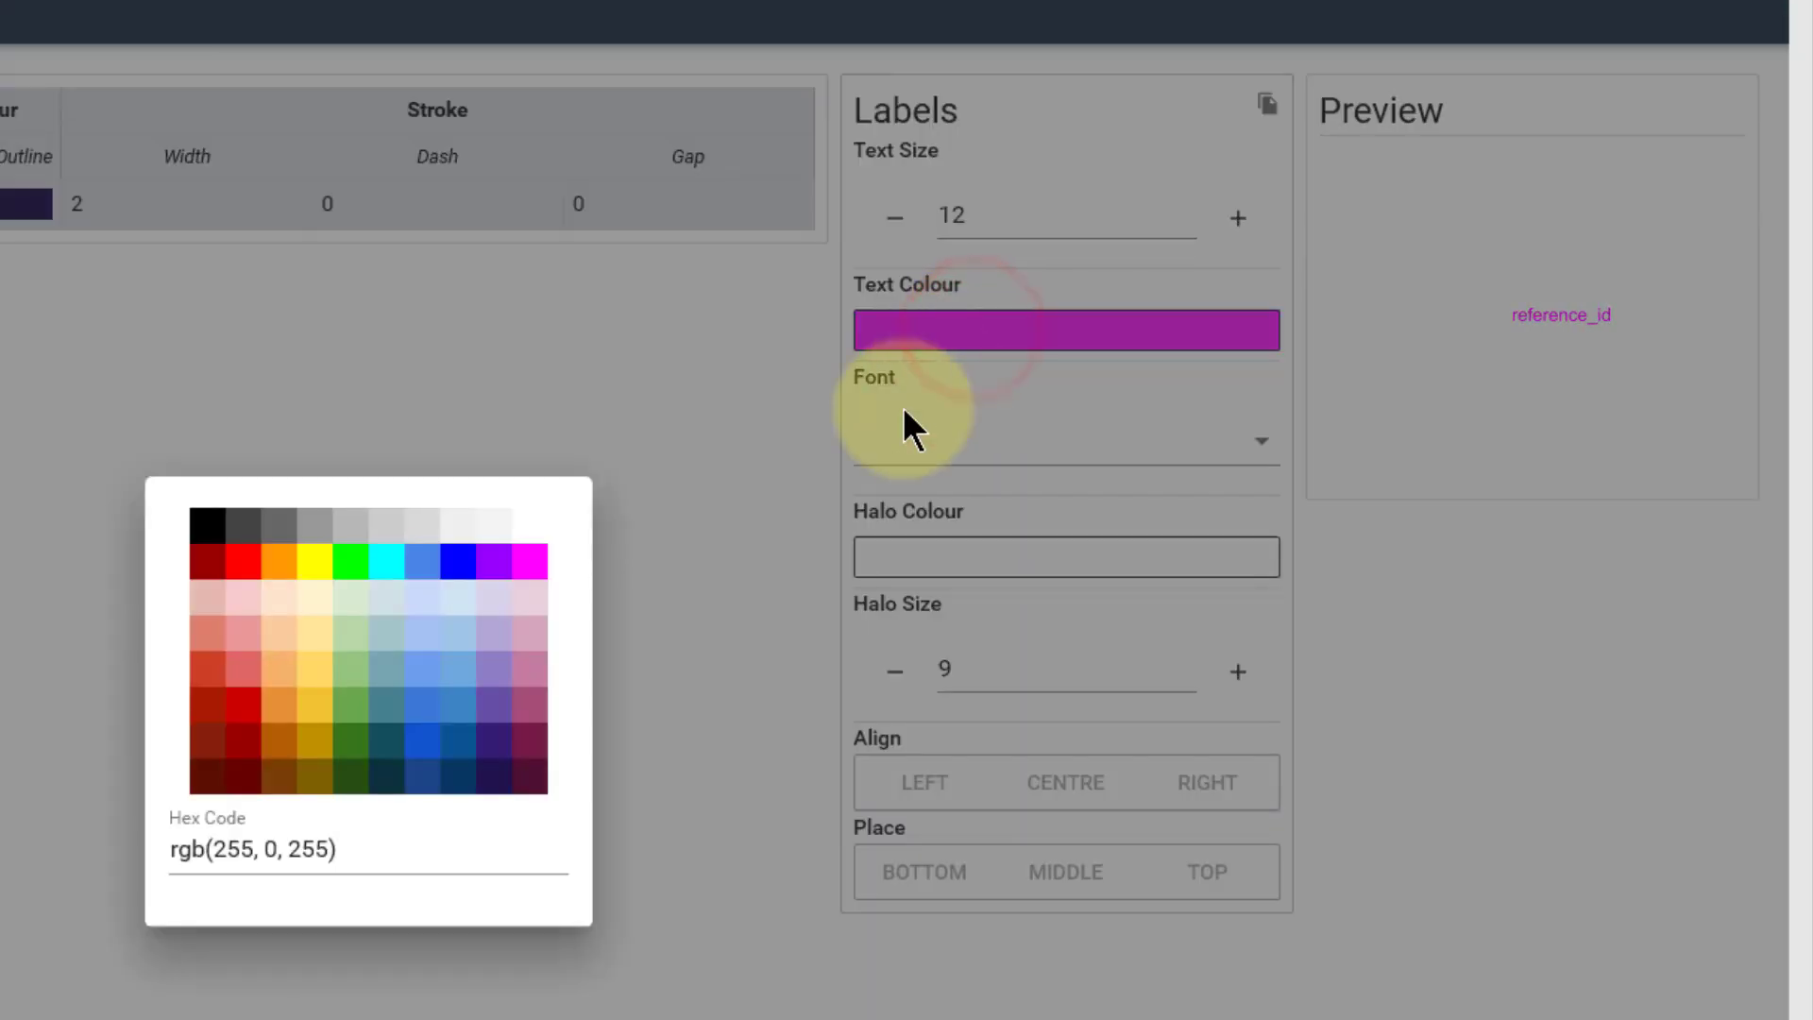
{"action": "left_click", "coordinate": [208, 525]}
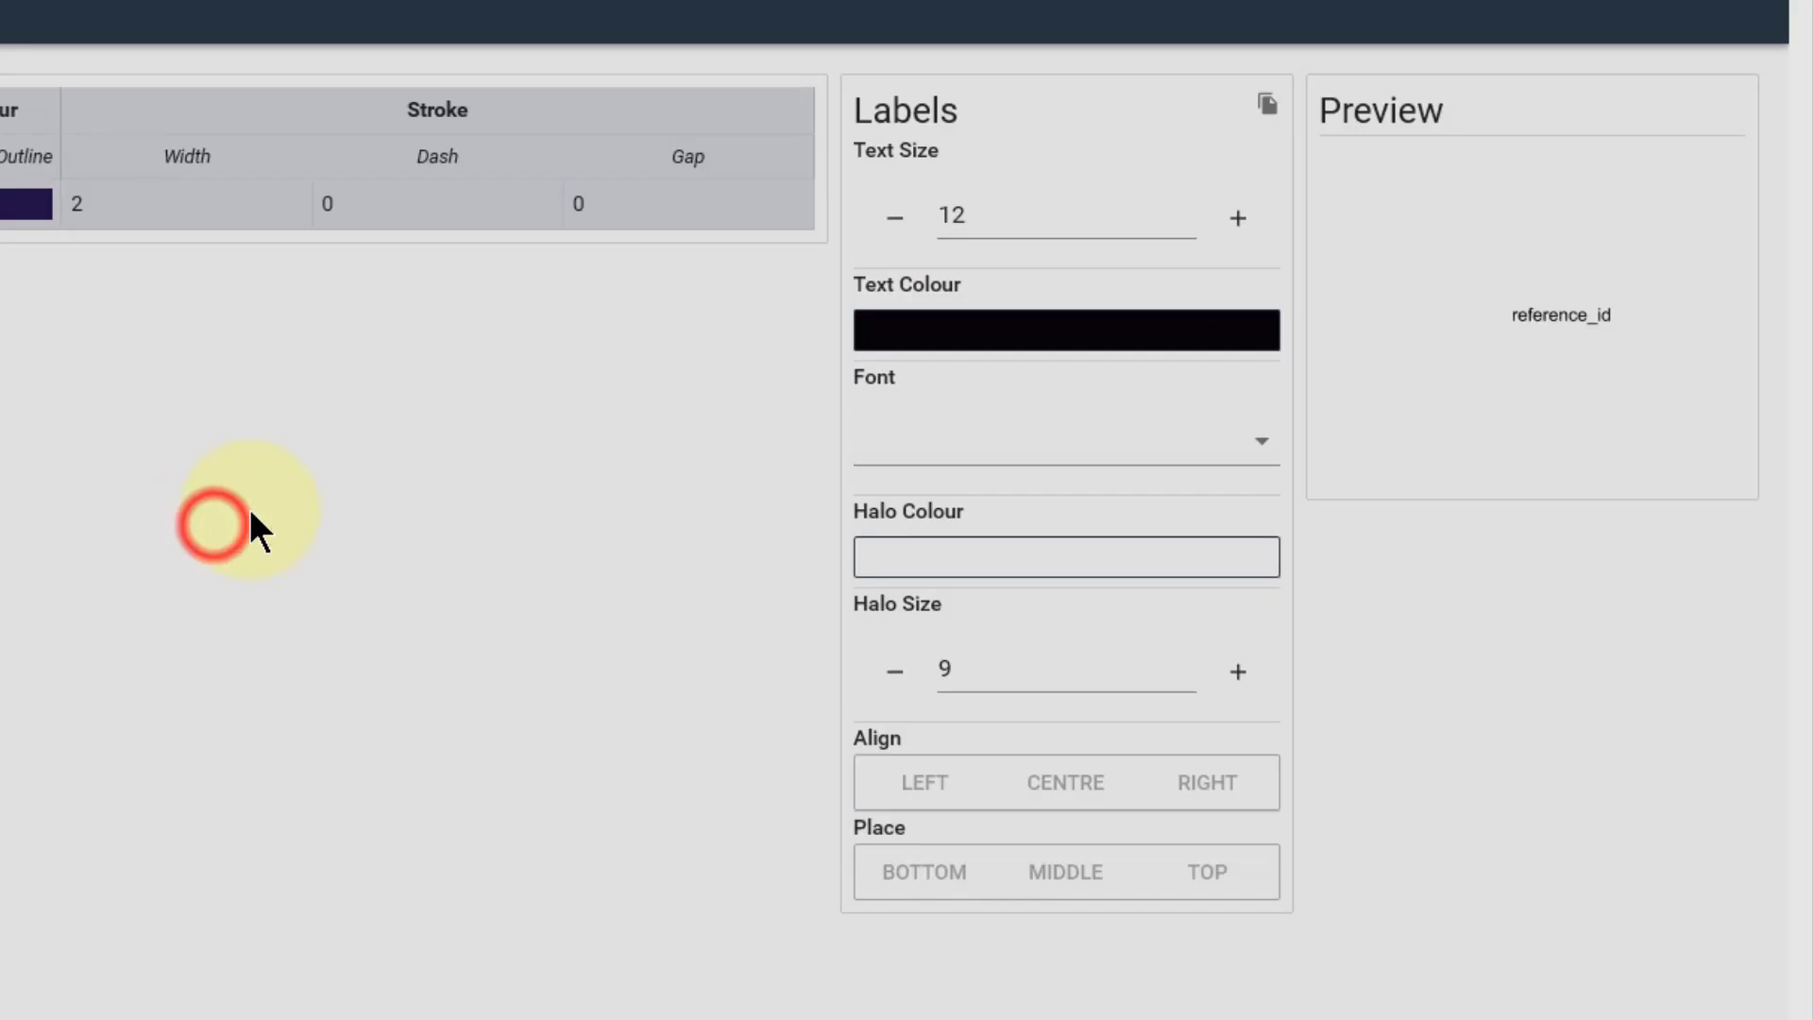
{"action": "left_click", "coordinate": [1083, 441]}
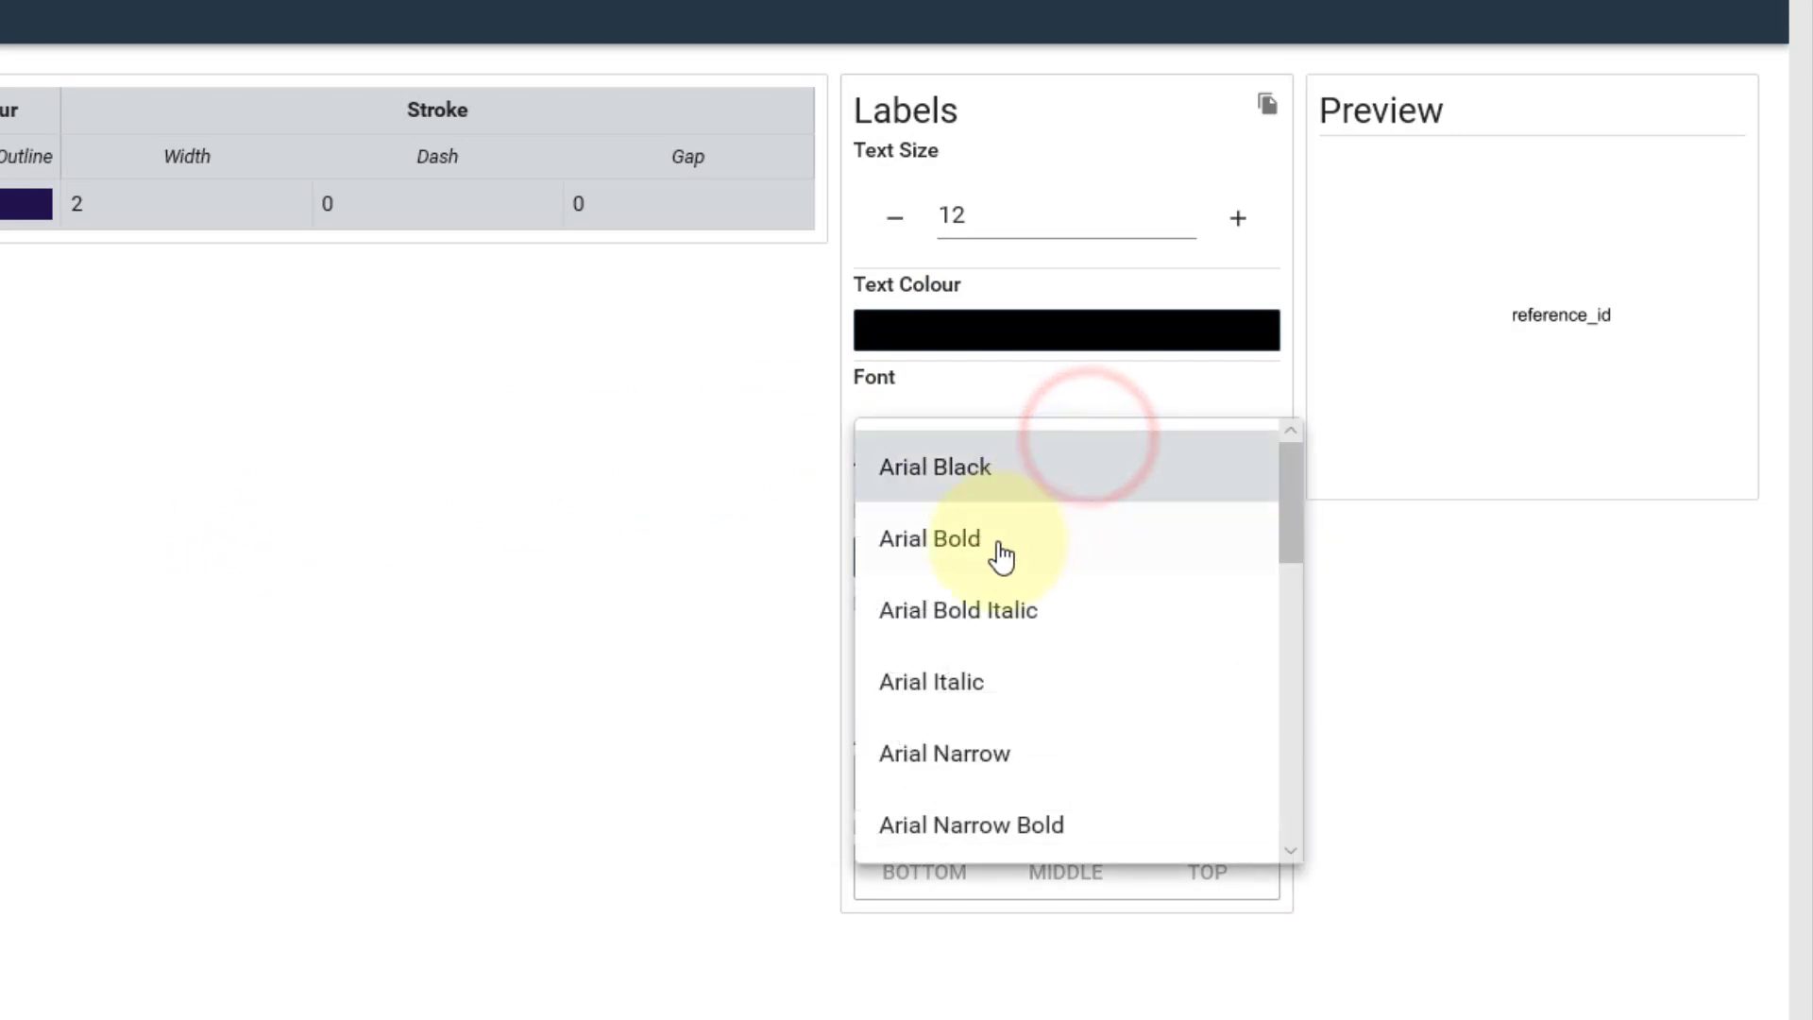
{"action": "left_click", "coordinate": [986, 561]}
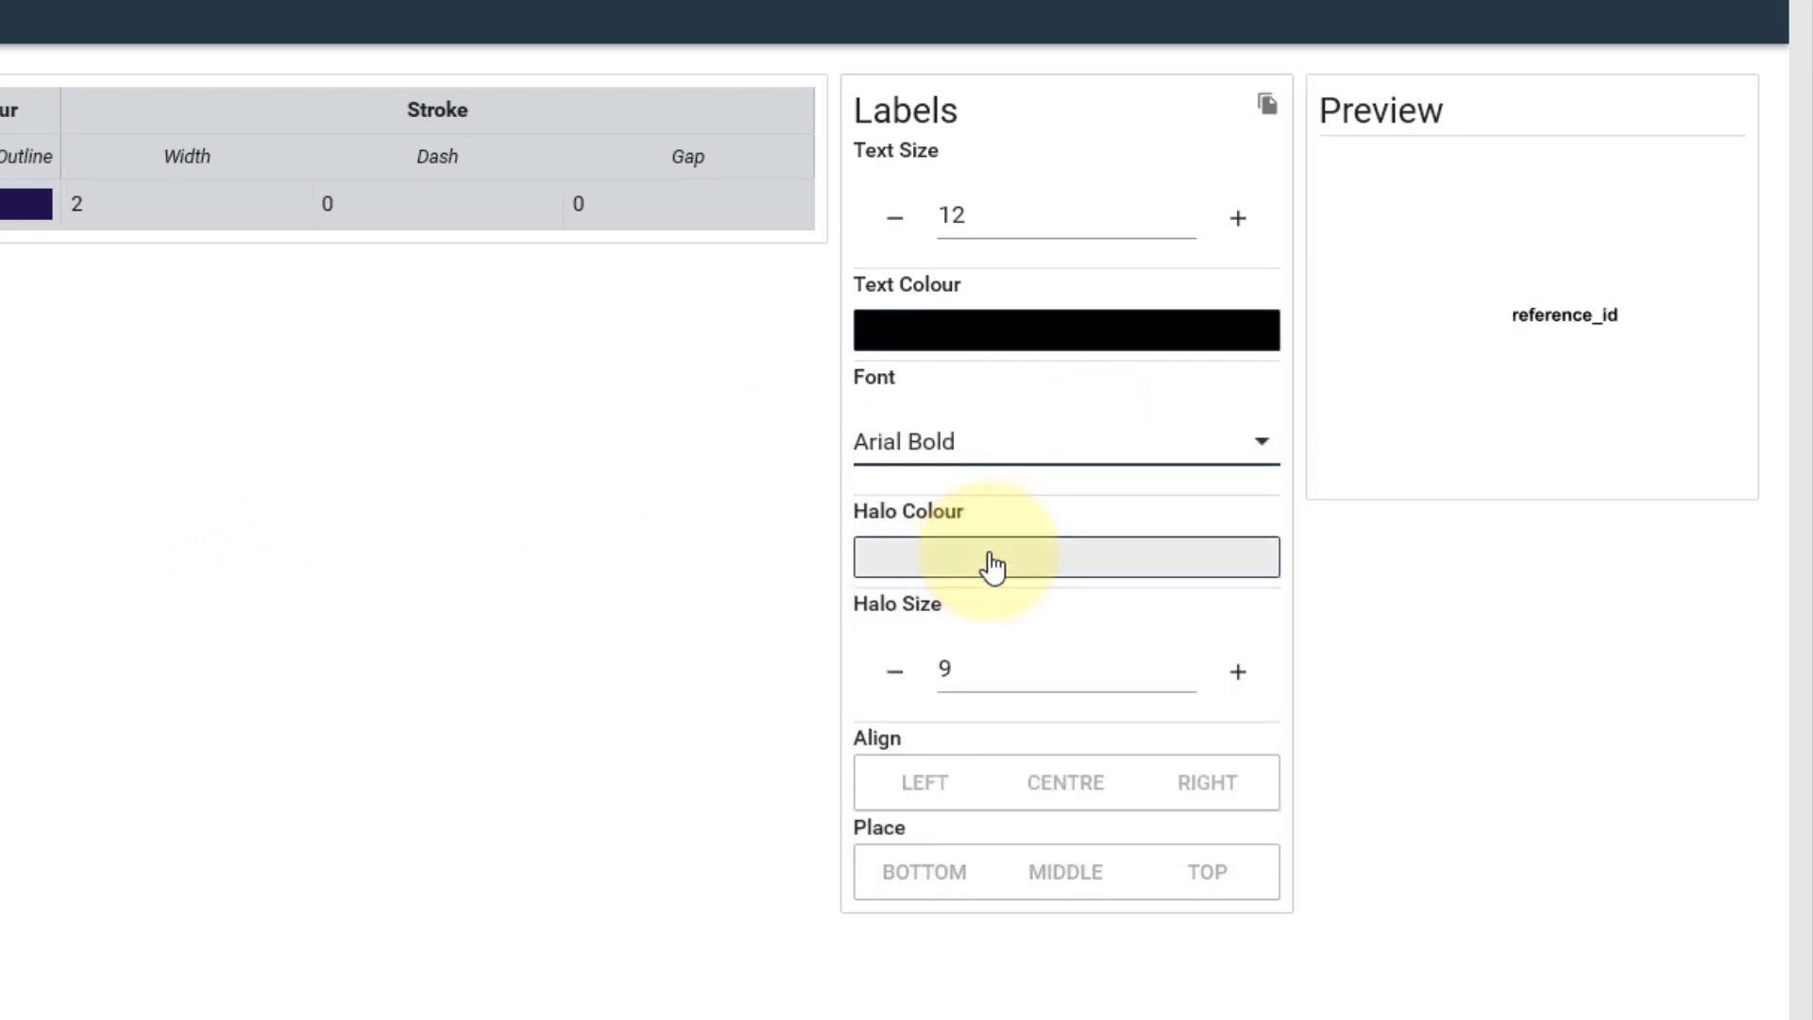
- Set the label halo colour to white and reduce the halo size to 1
{"action": "left_click", "coordinate": [999, 573]}
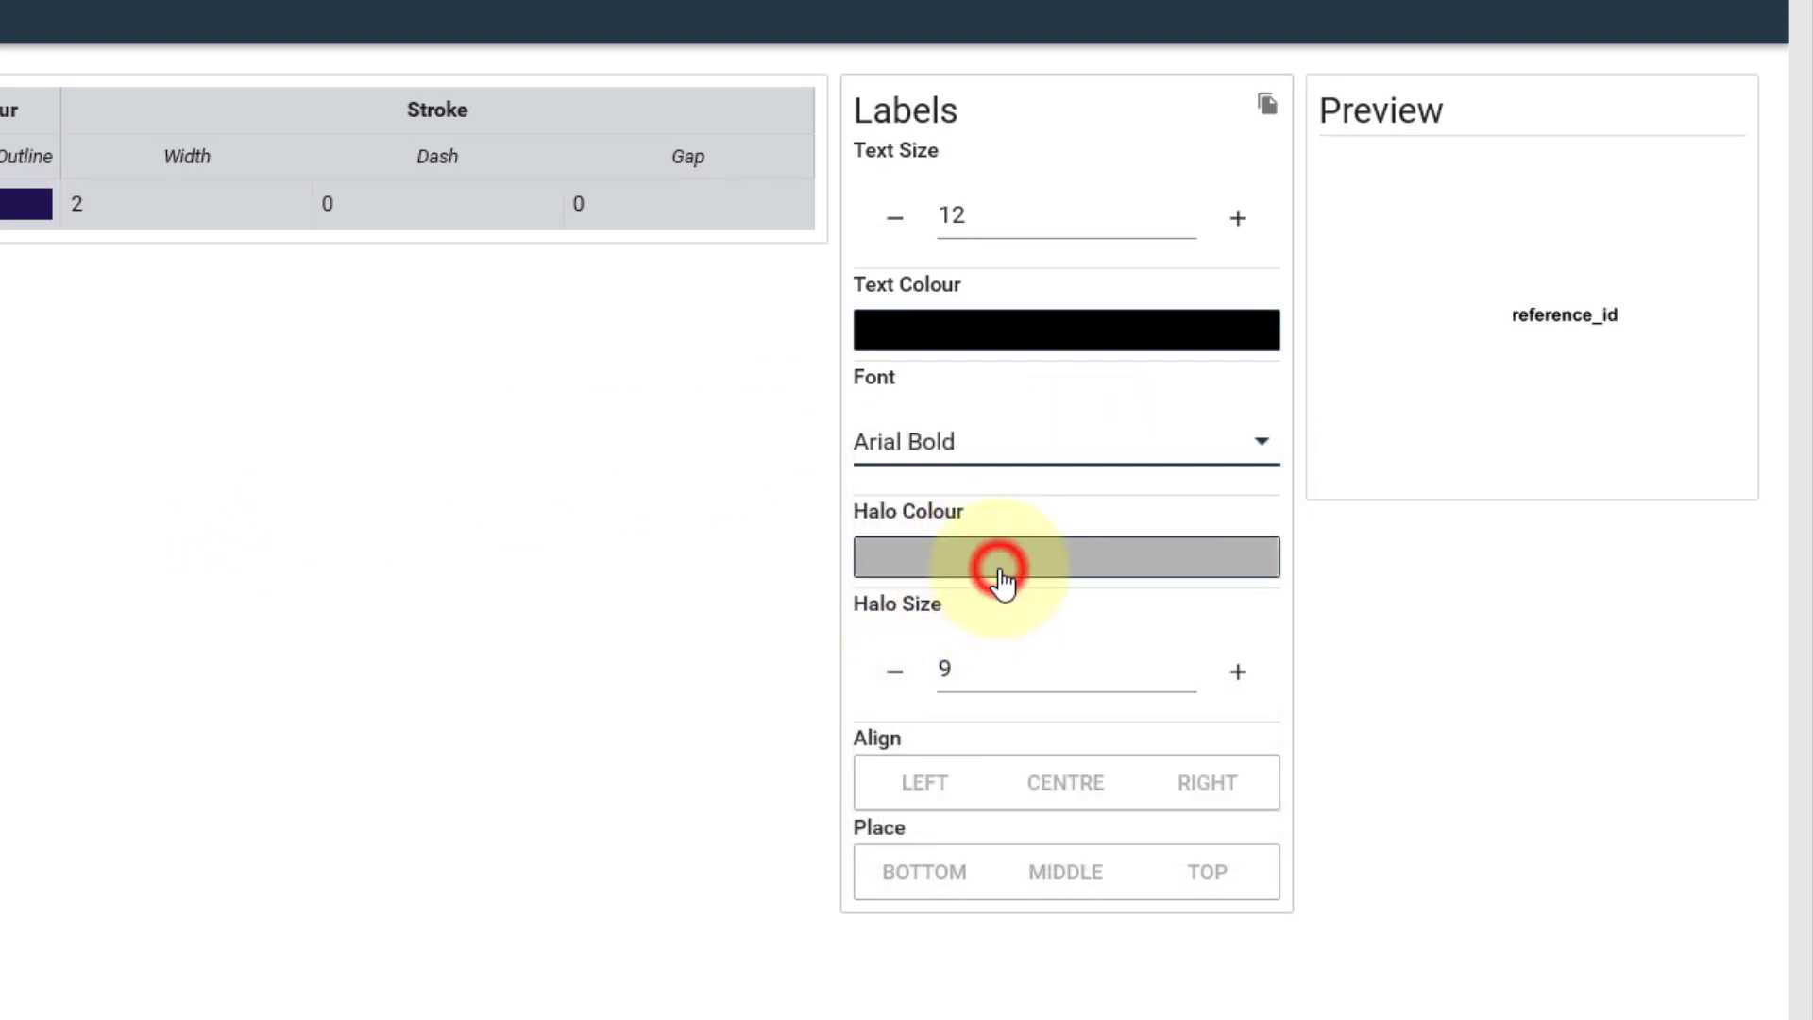
{"action": "left_click", "coordinate": [531, 535]}
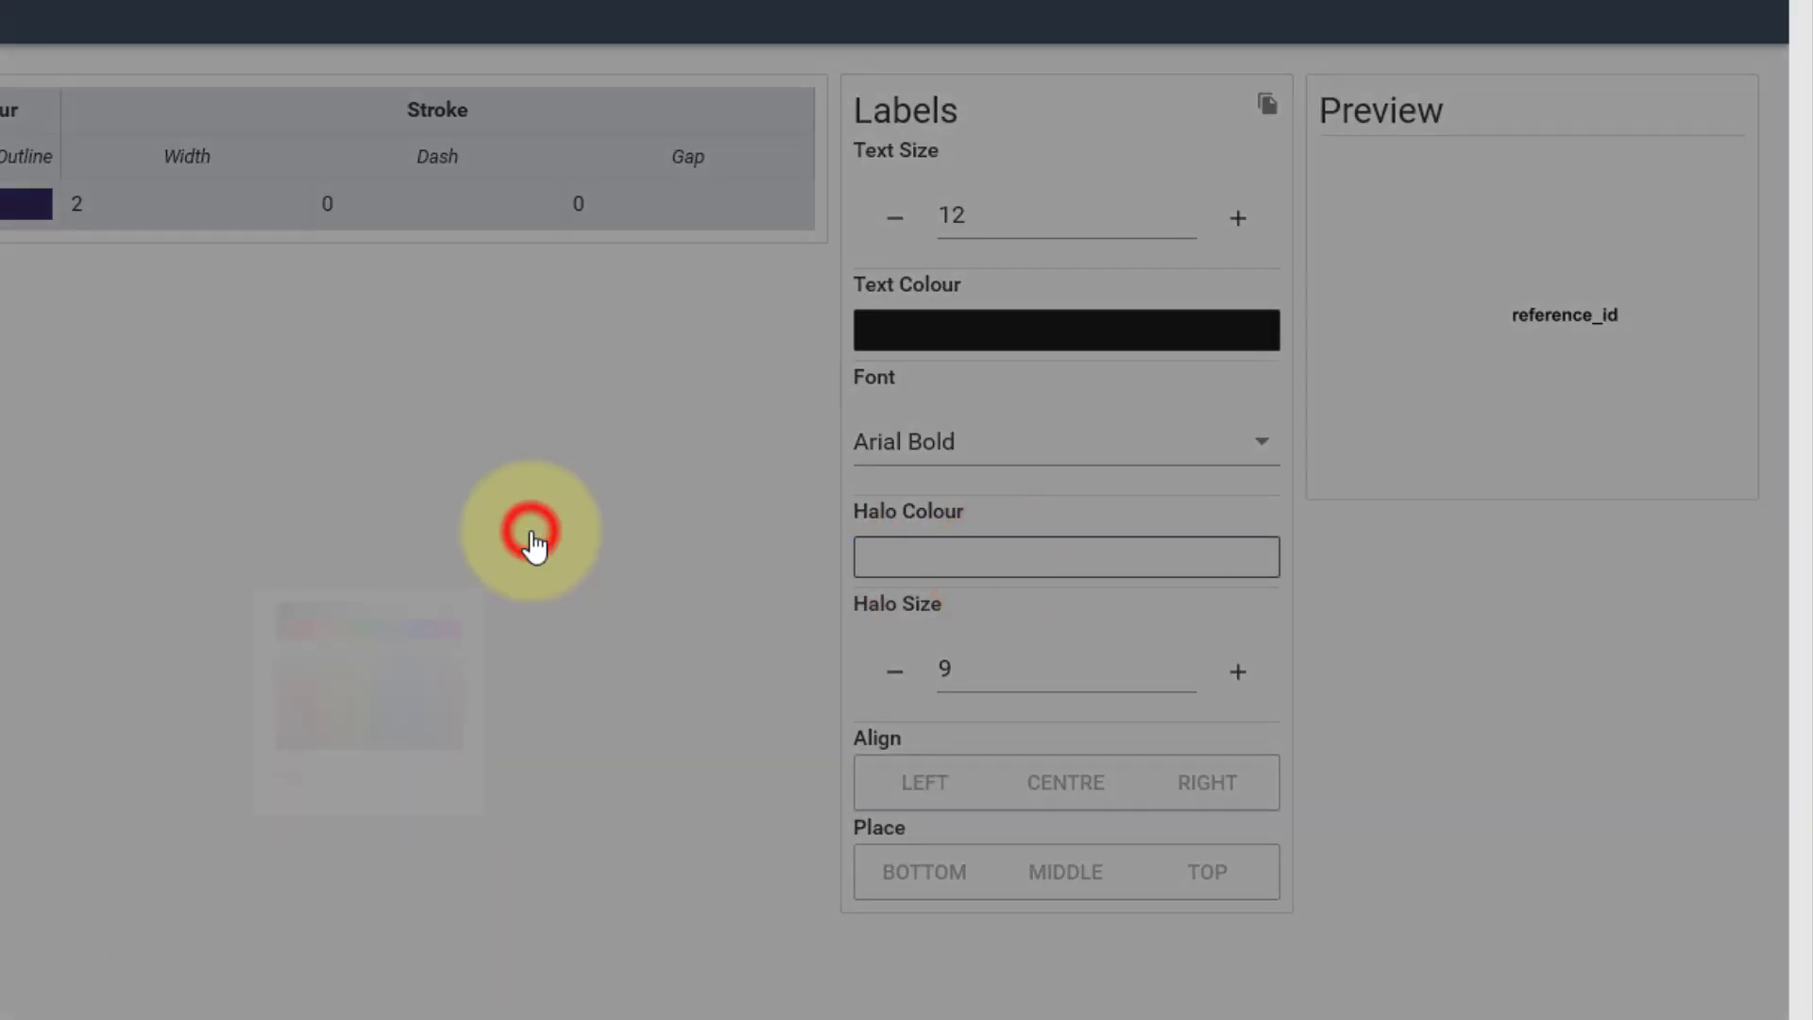
{"action": "left_click", "coordinate": [899, 673]}
{"action": "left_click", "coordinate": [902, 674]}
{"action": "left_click", "coordinate": [903, 674]}
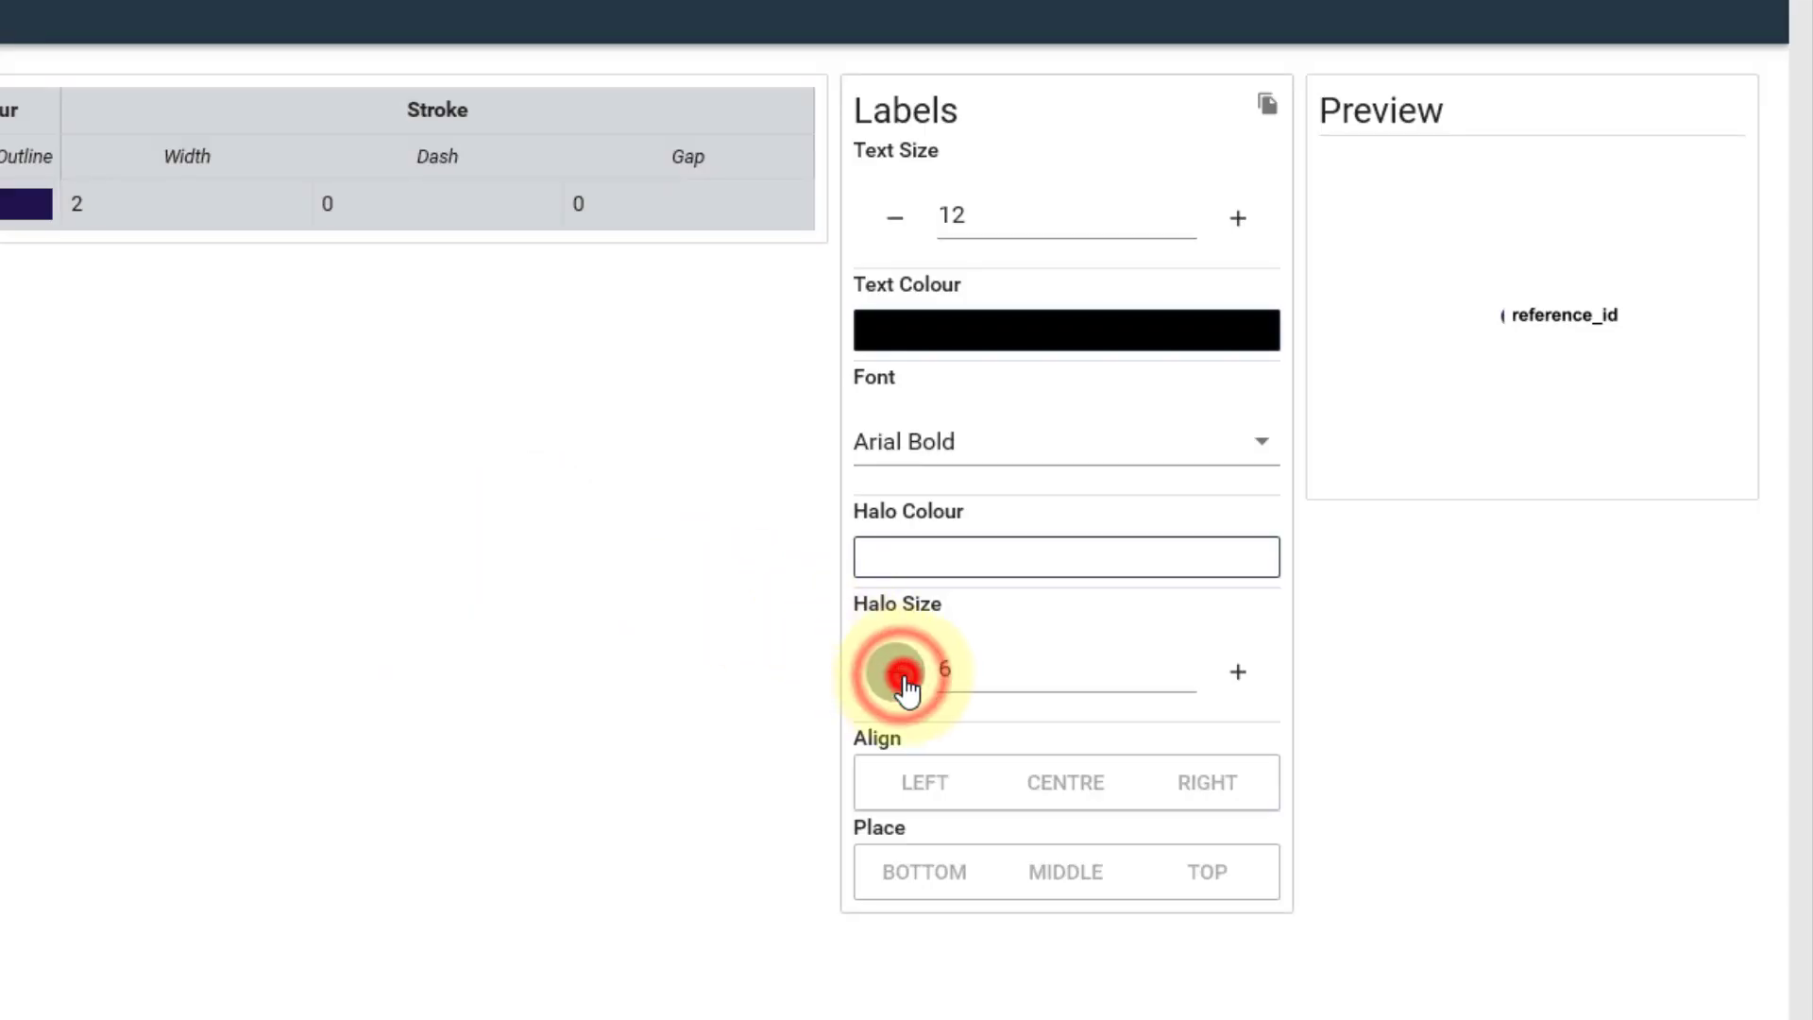
{"action": "left_click", "coordinate": [903, 675]}
{"action": "left_click", "coordinate": [904, 675]}
{"action": "left_click", "coordinate": [904, 675]}
{"action": "left_click", "coordinate": [904, 675]}
{"action": "left_click", "coordinate": [904, 675]}
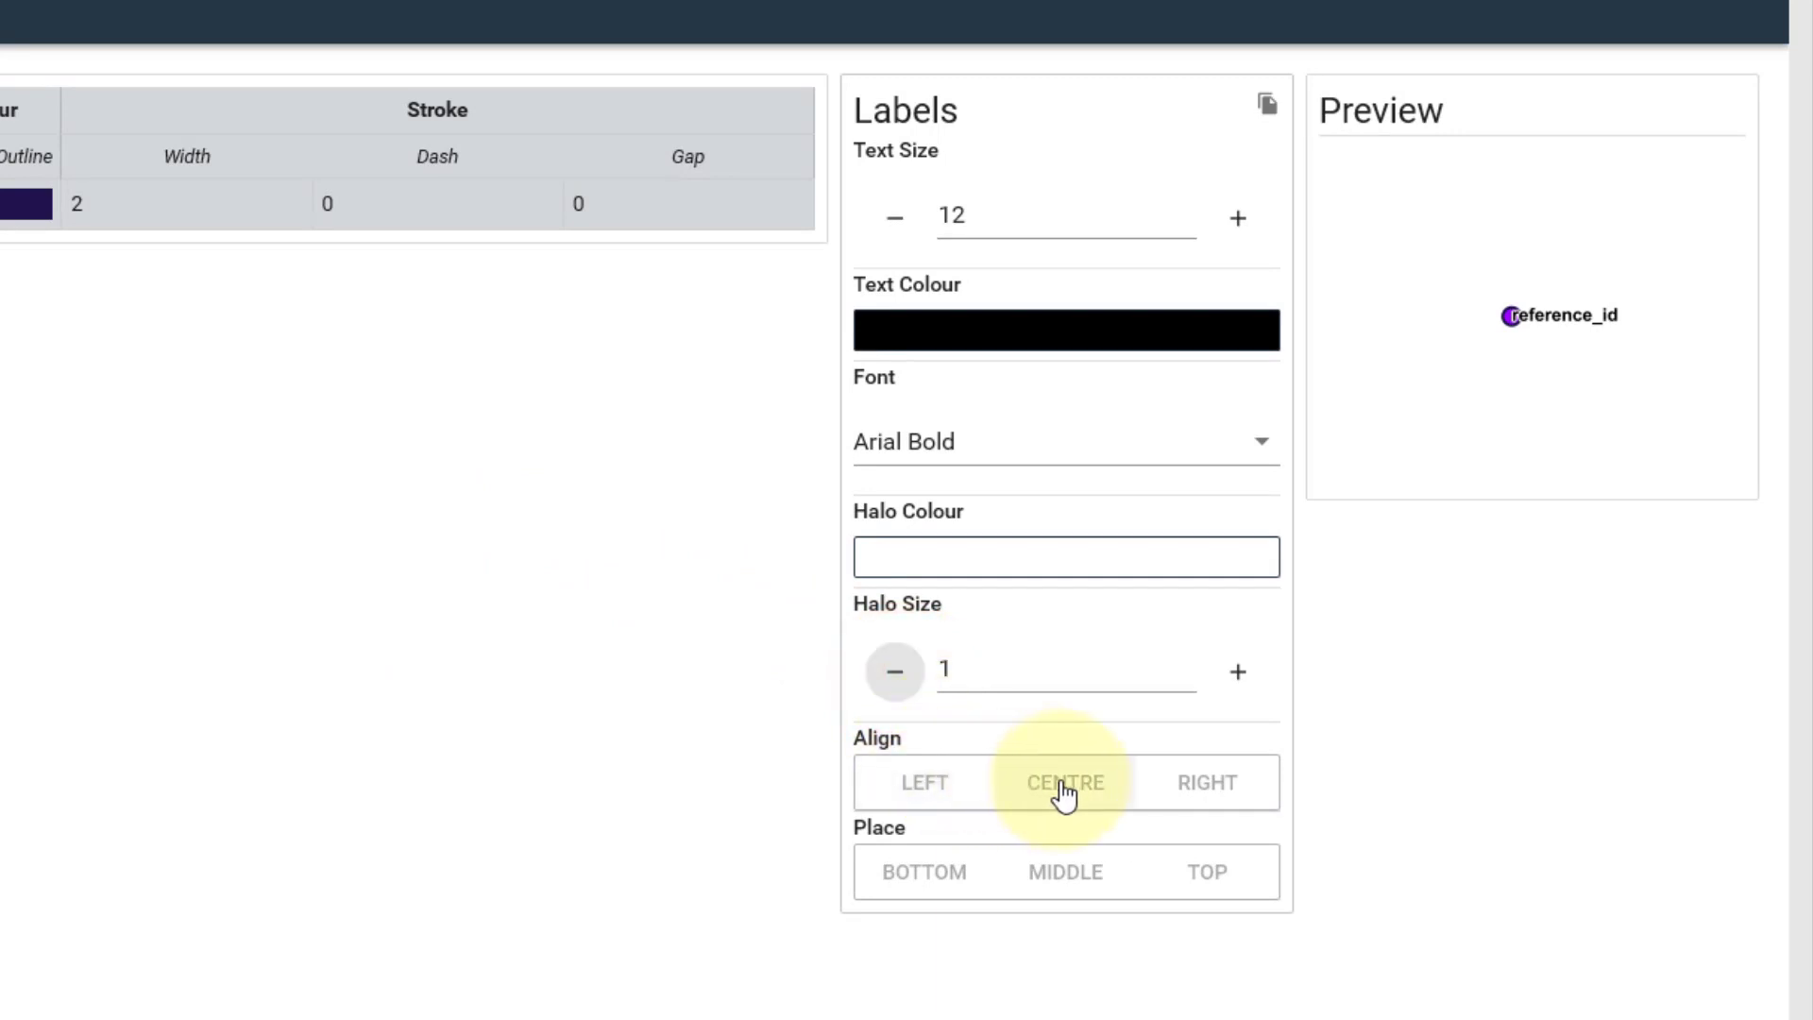
- Align the labels to the right of the points and place them in the middle vertically
{"action": "left_click", "coordinate": [1199, 786]}
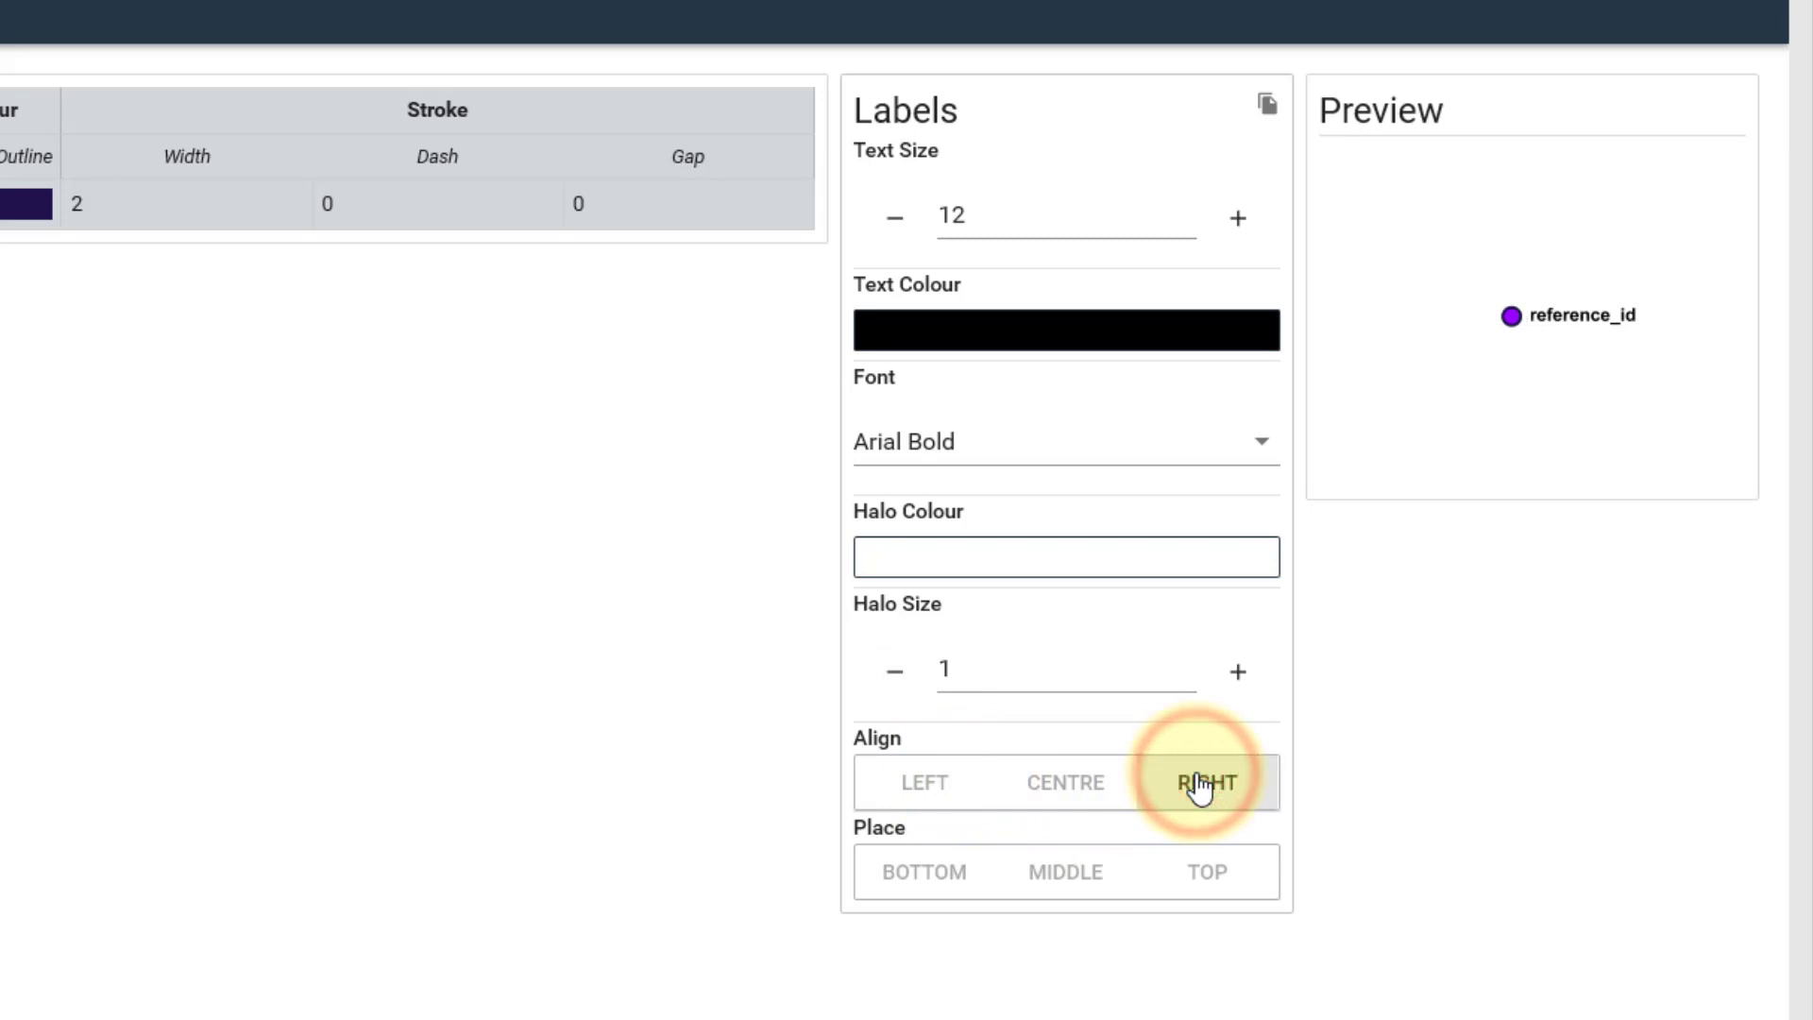
{"action": "left_click", "coordinate": [1069, 874]}
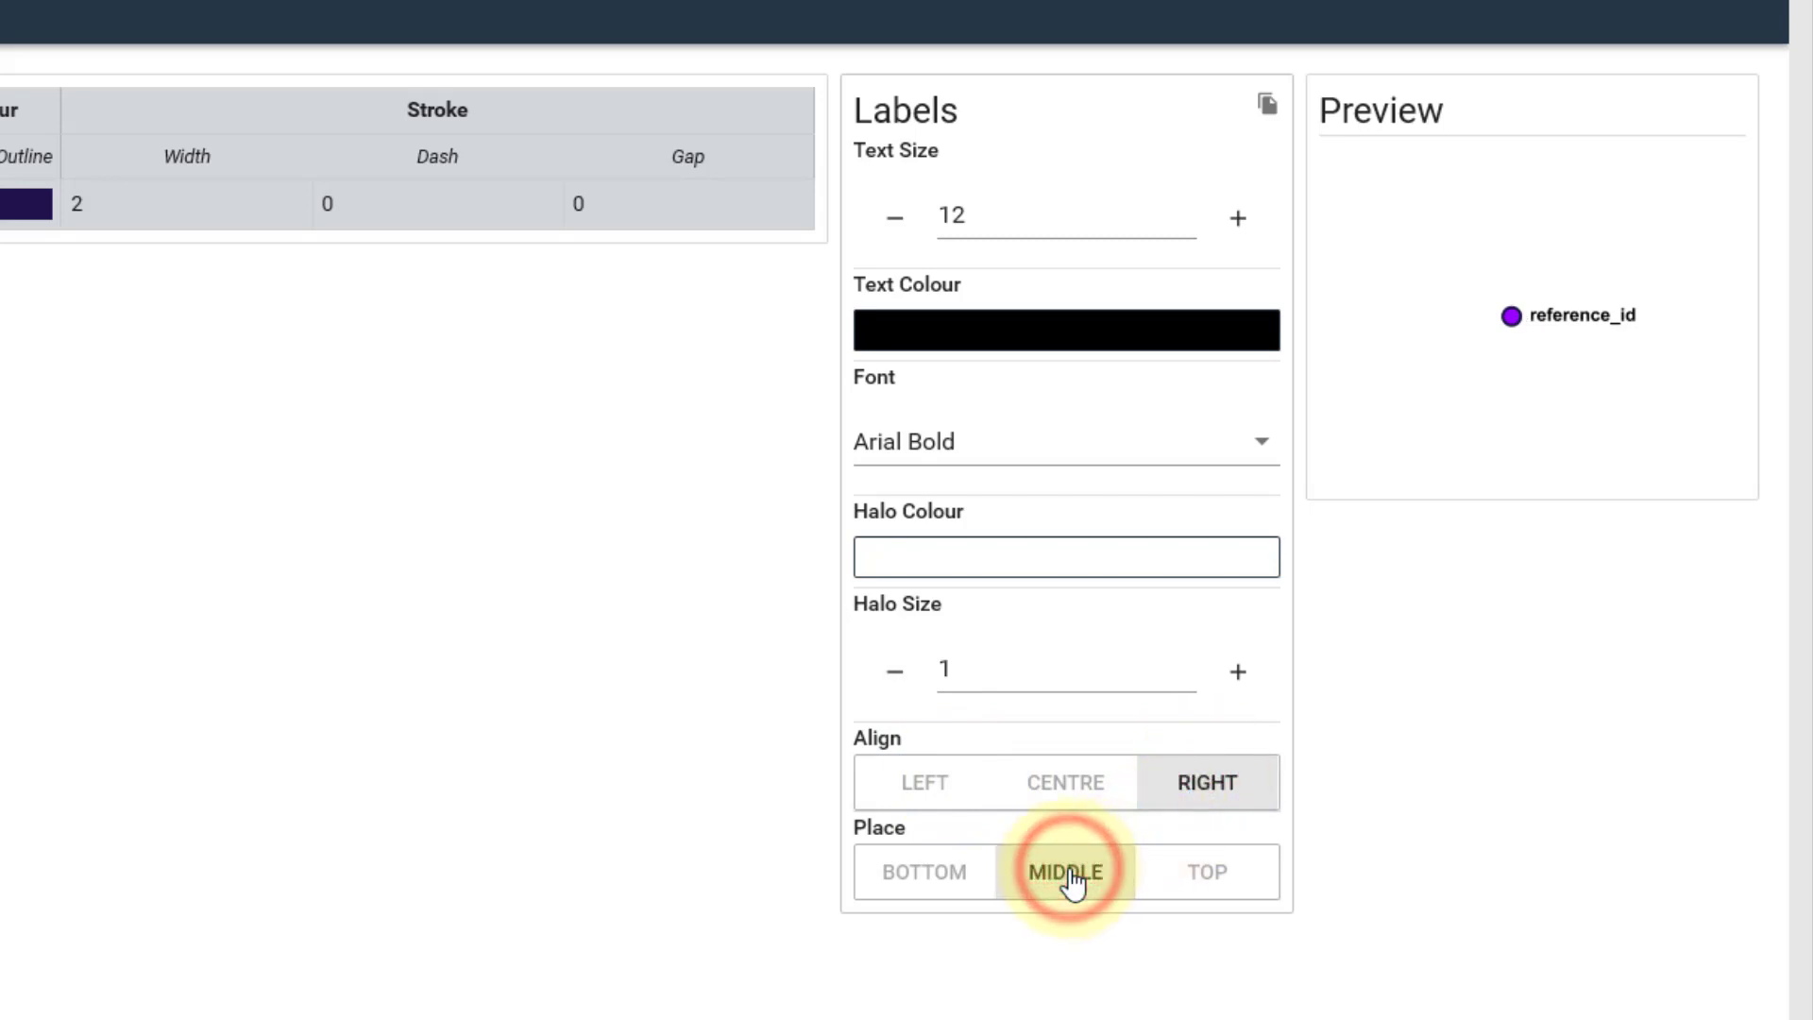
- Try the top and bottom label placements and the centre and left alignments, returning to middle placement and right alignment
{"action": "left_click", "coordinate": [1190, 866]}
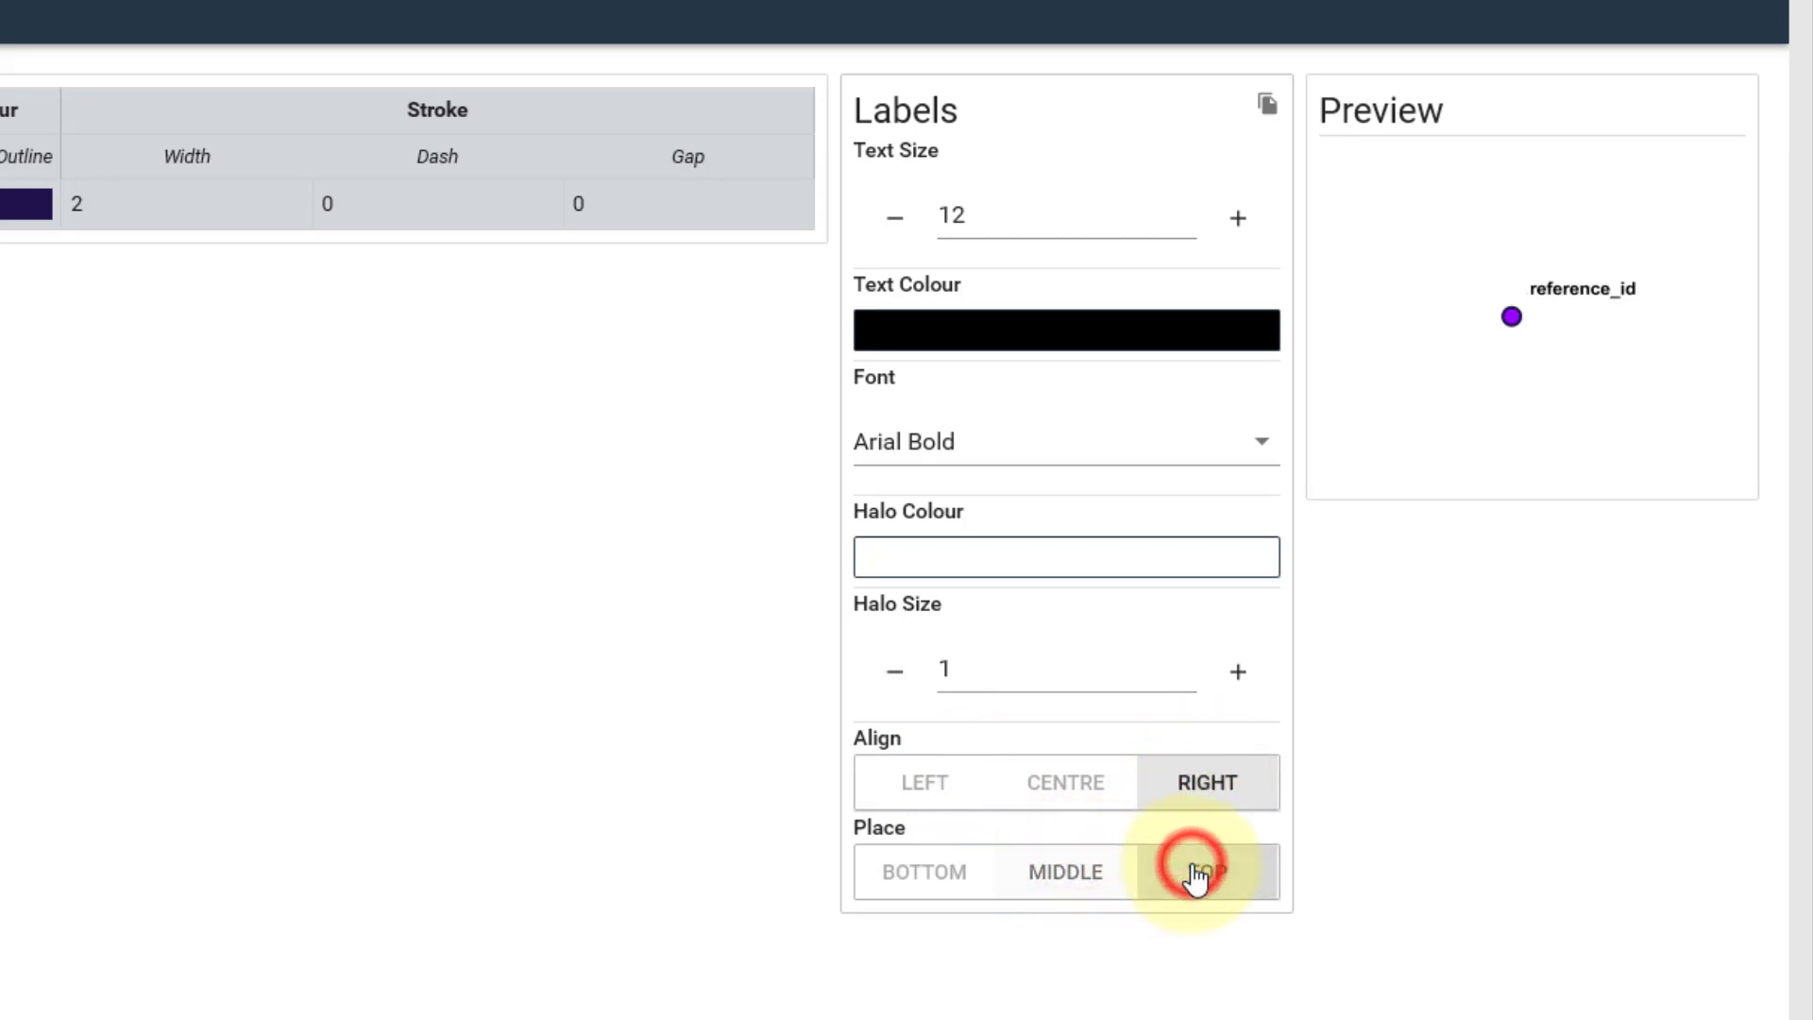
{"action": "left_click", "coordinate": [935, 873]}
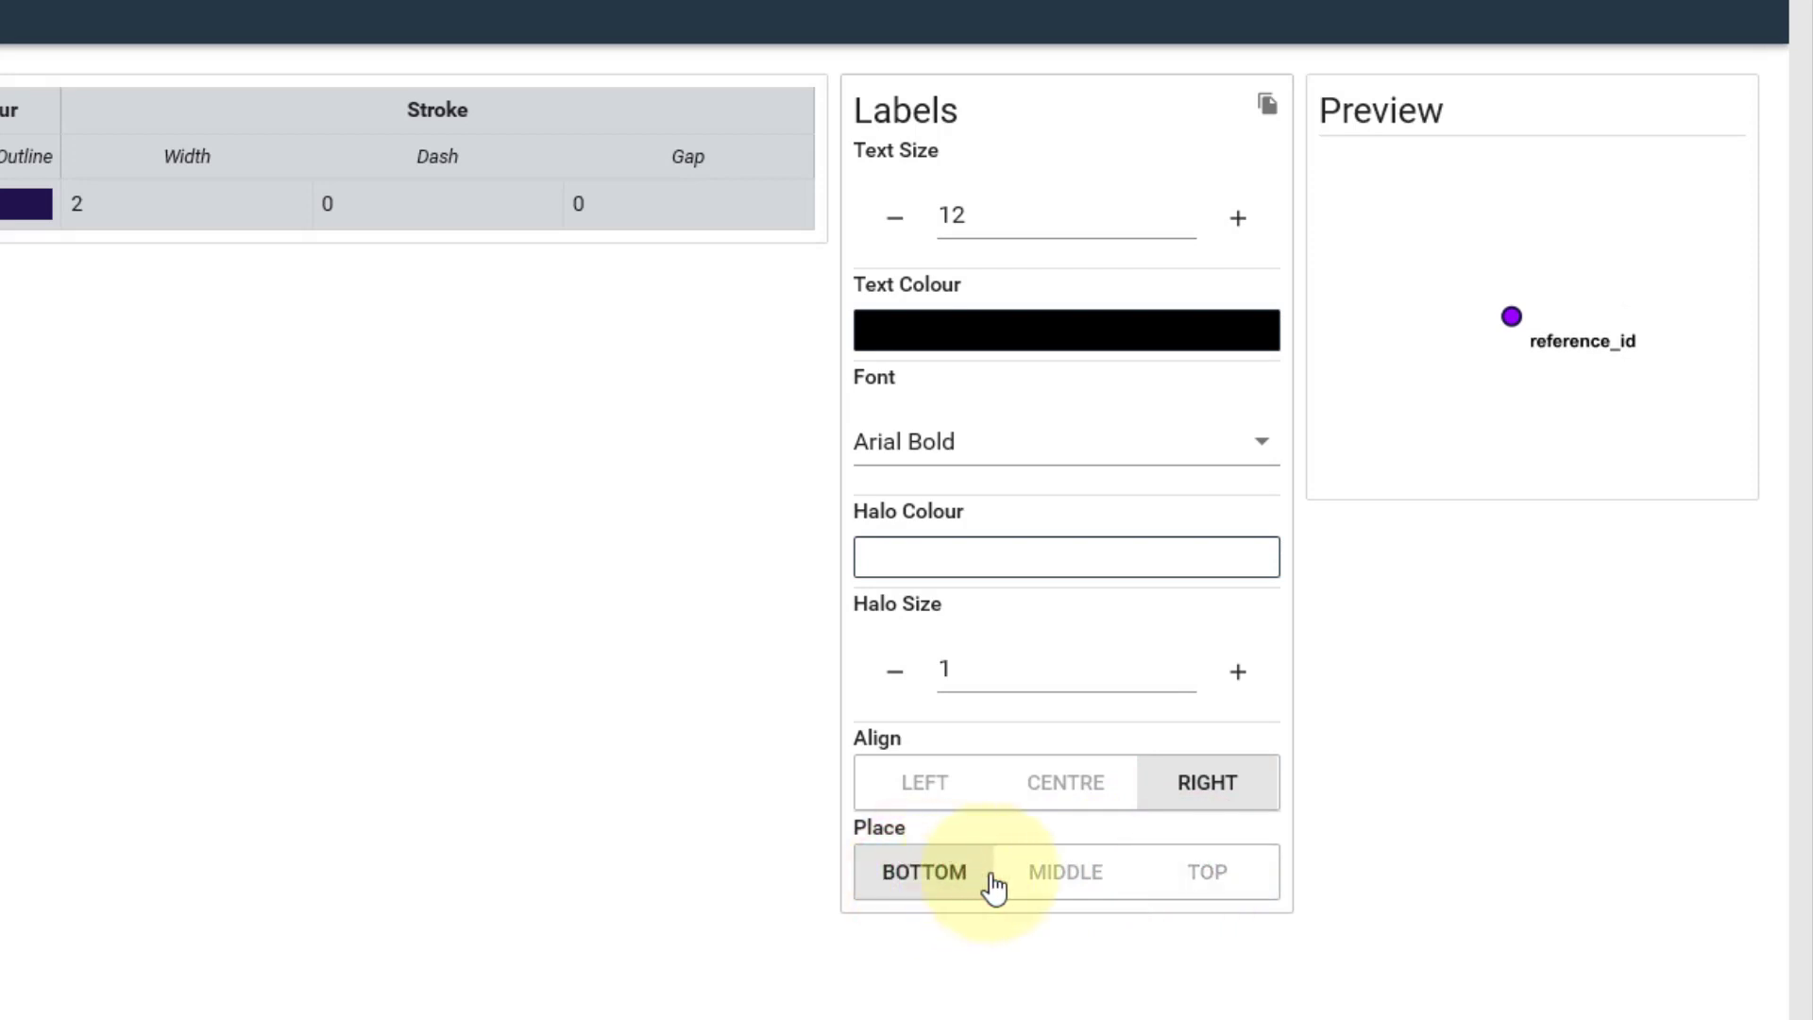
{"action": "left_click", "coordinate": [1065, 869]}
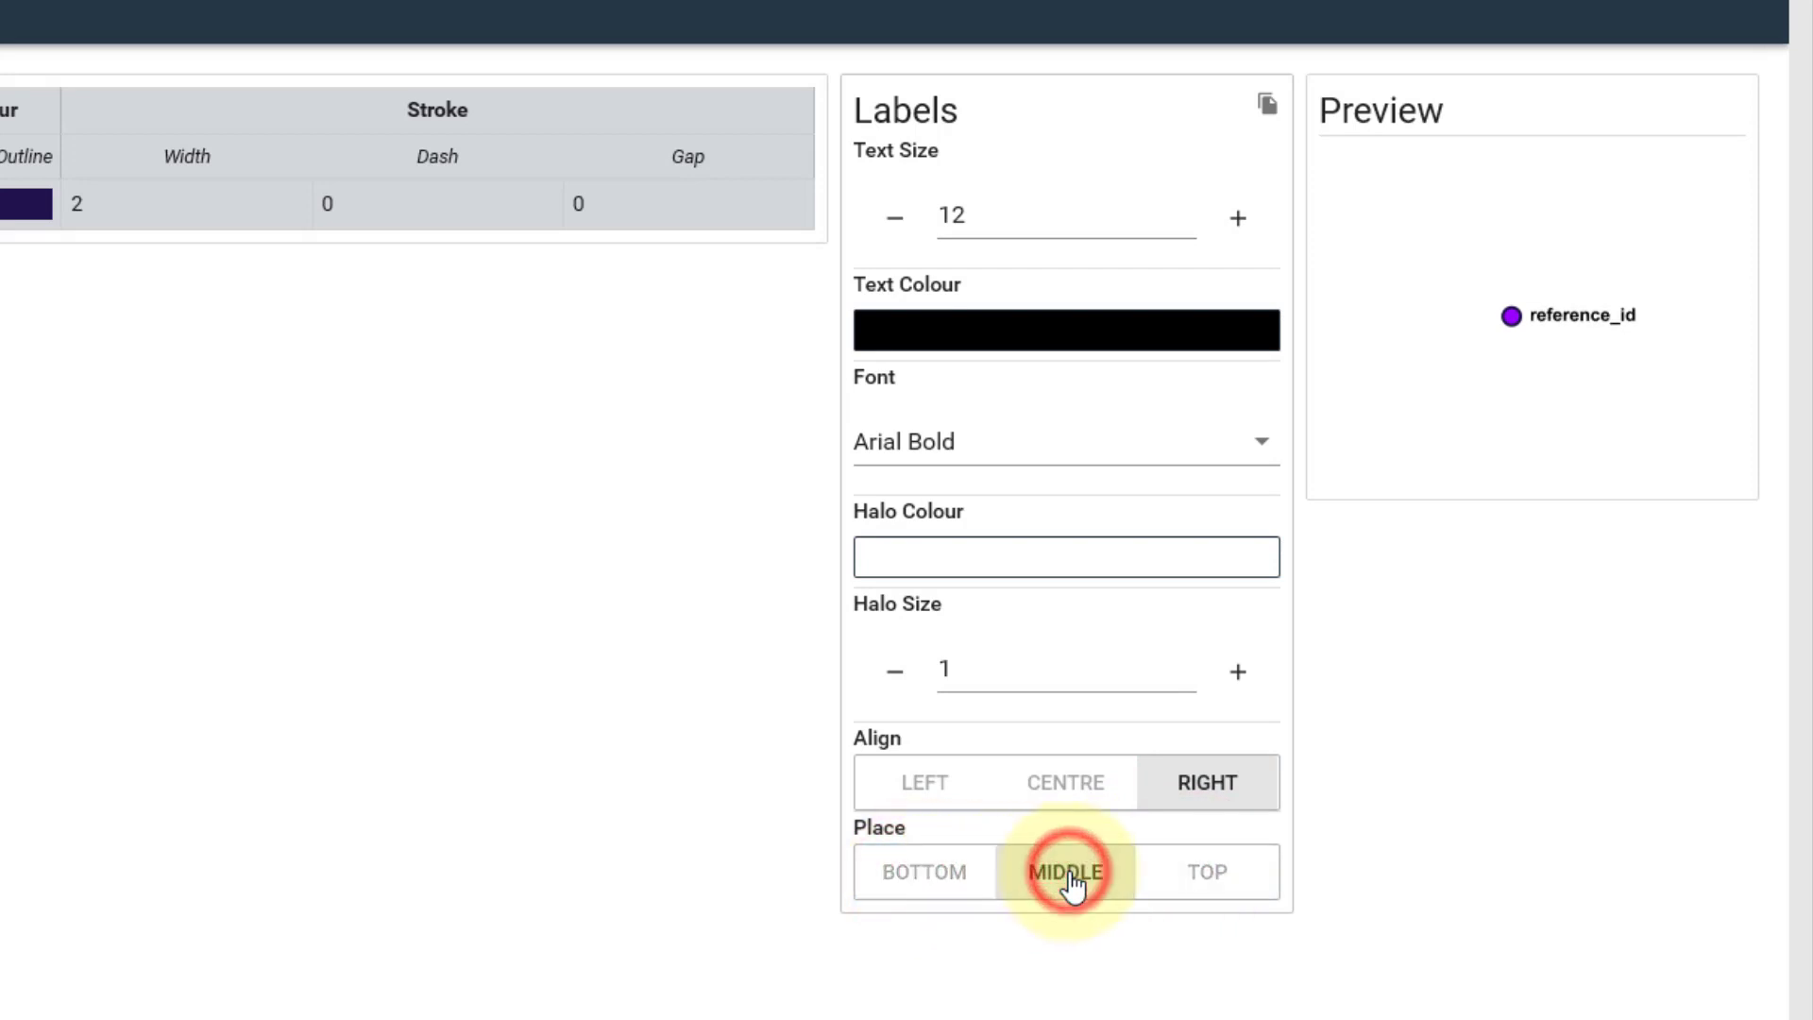
{"action": "left_click", "coordinate": [1068, 781]}
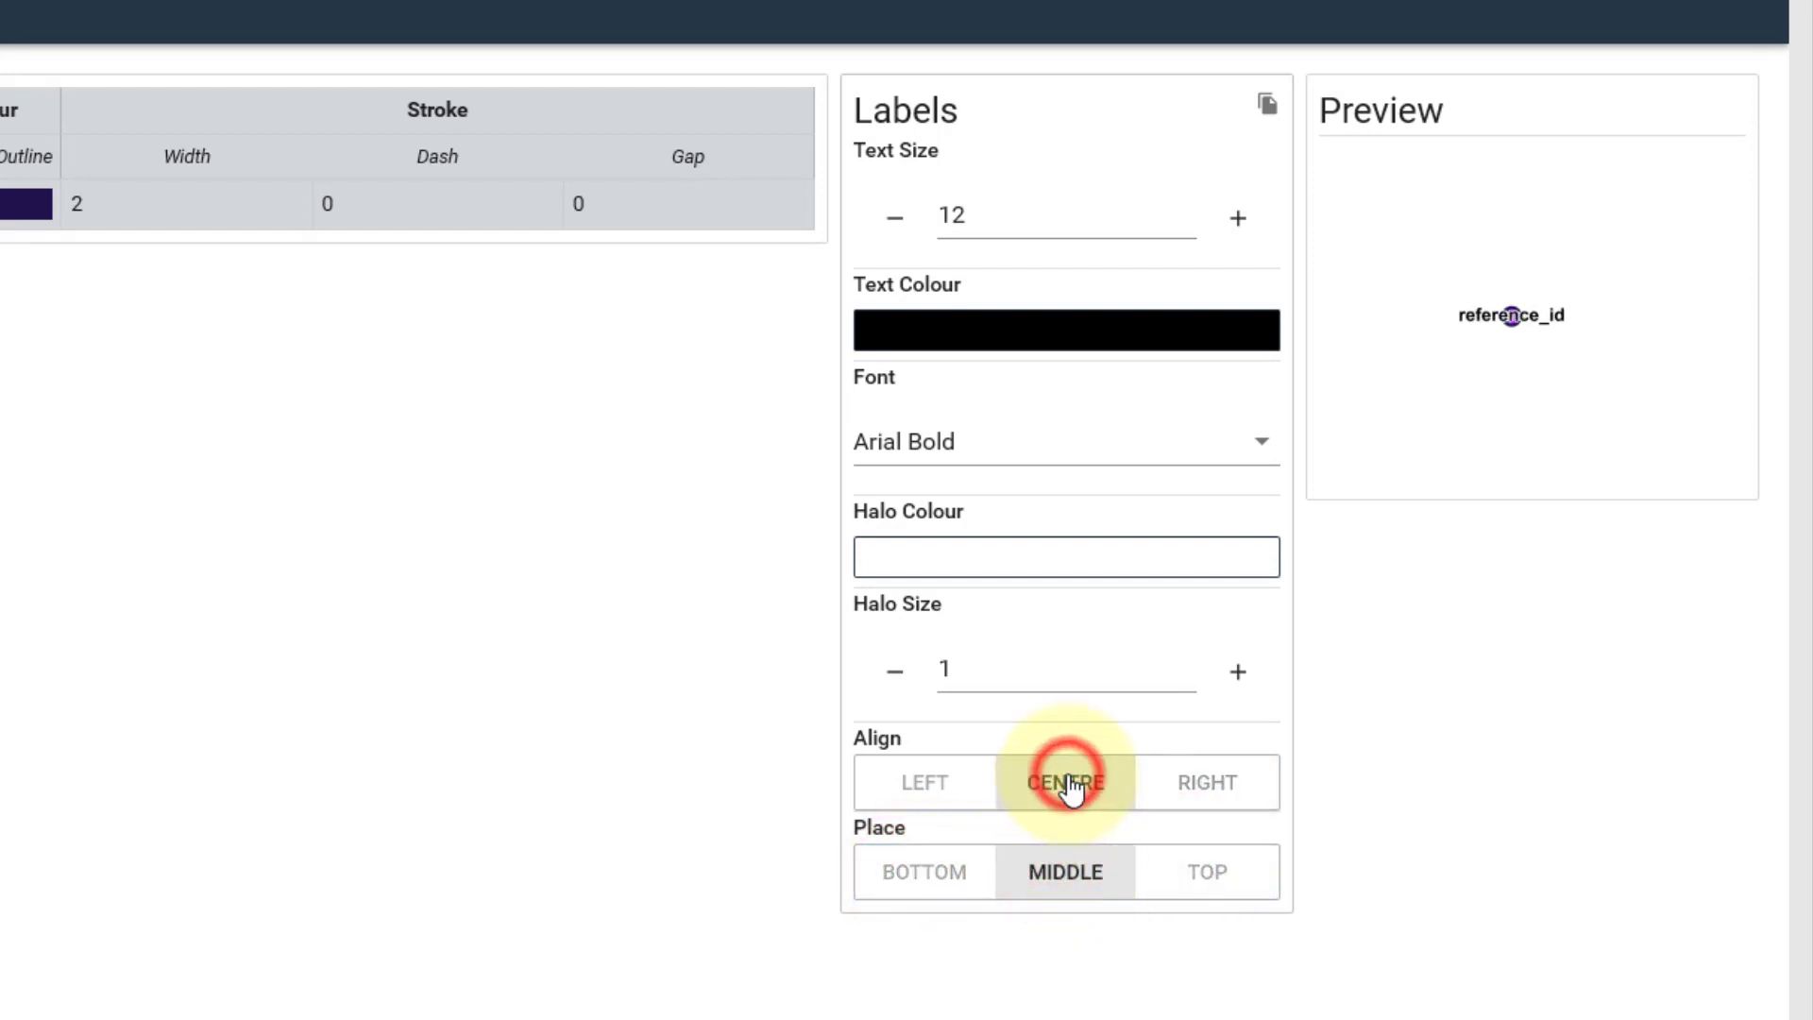
{"action": "left_click", "coordinate": [942, 782]}
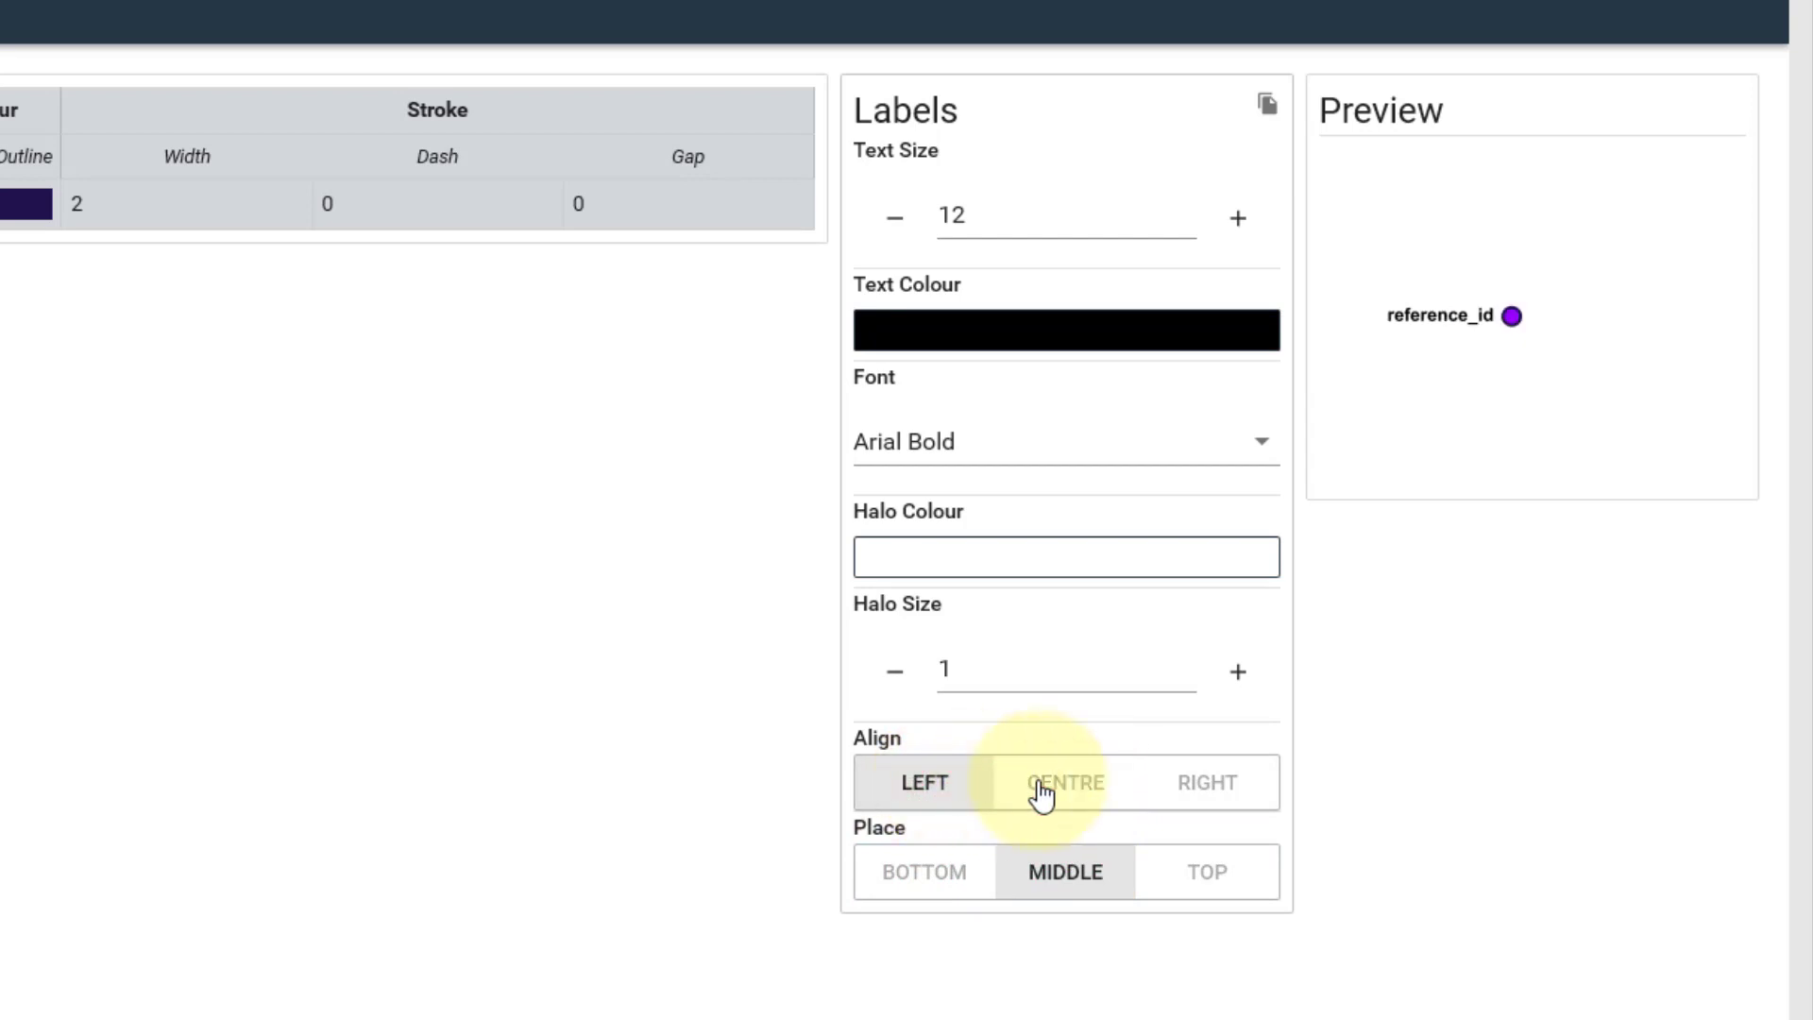
{"action": "left_click", "coordinate": [1206, 781]}
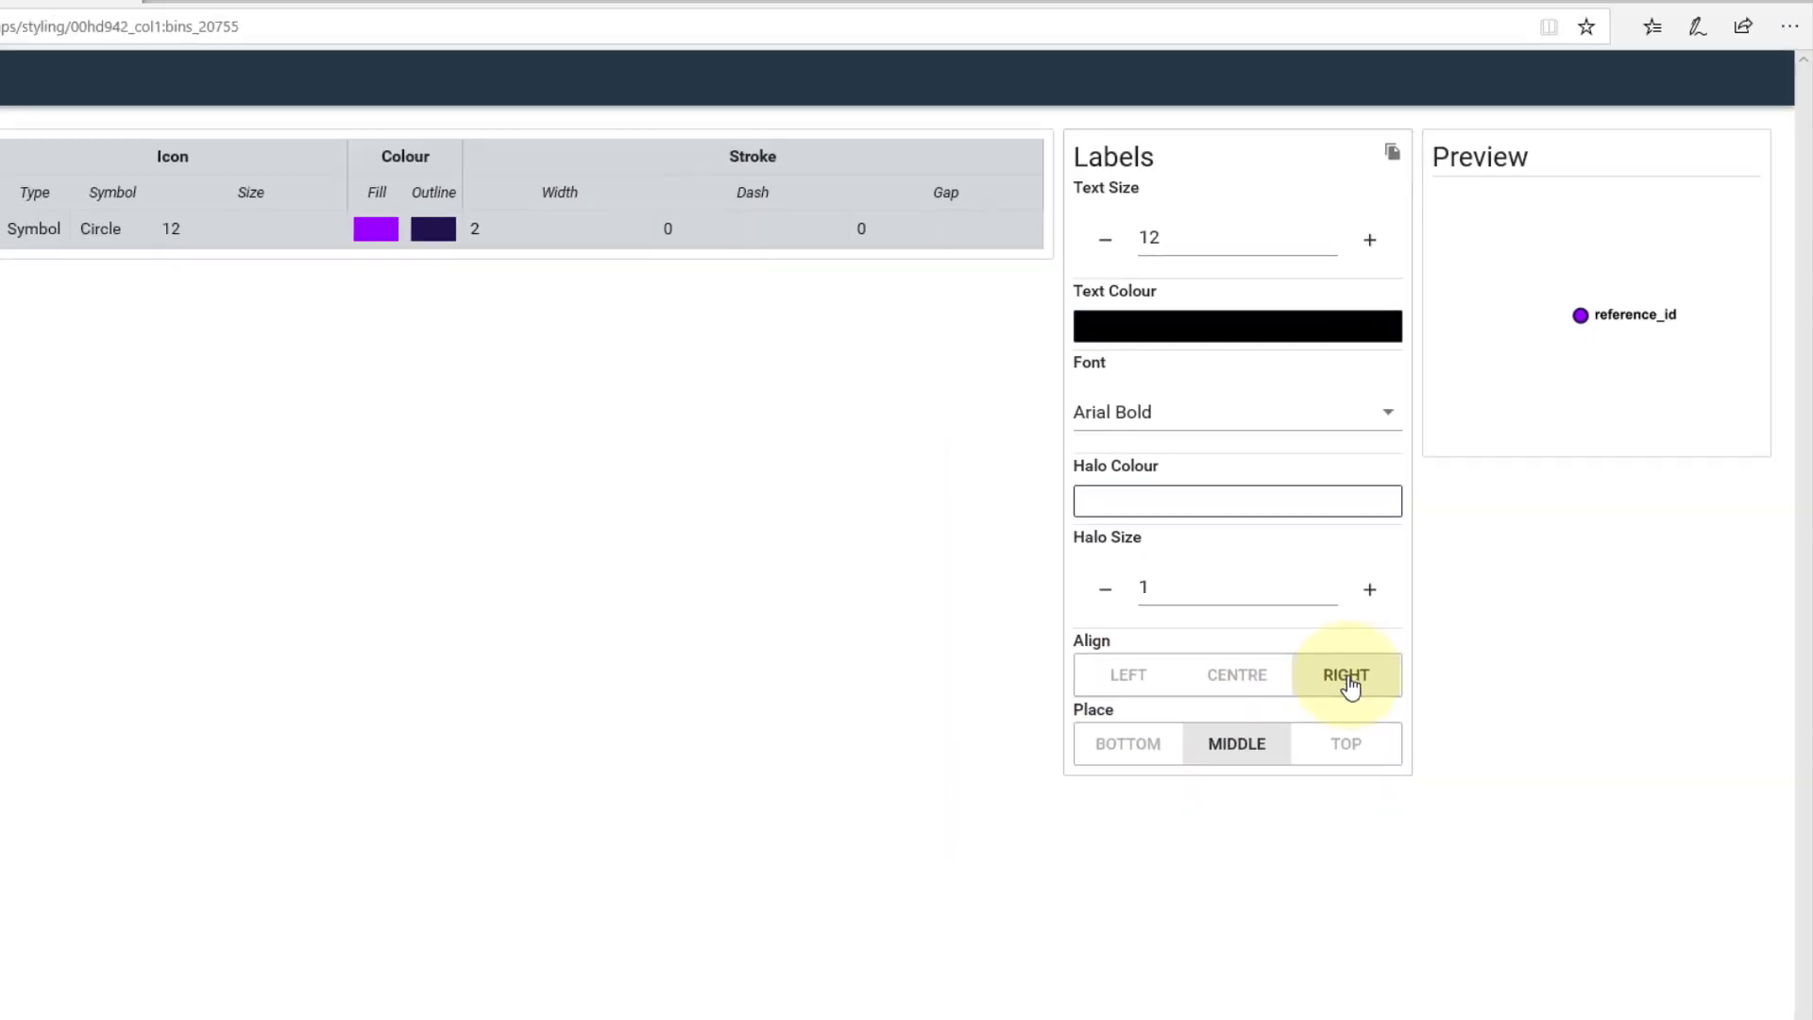
- Save the label styling and reopen the Bins layer's style settings
{"action": "left_click", "coordinate": [1728, 993]}
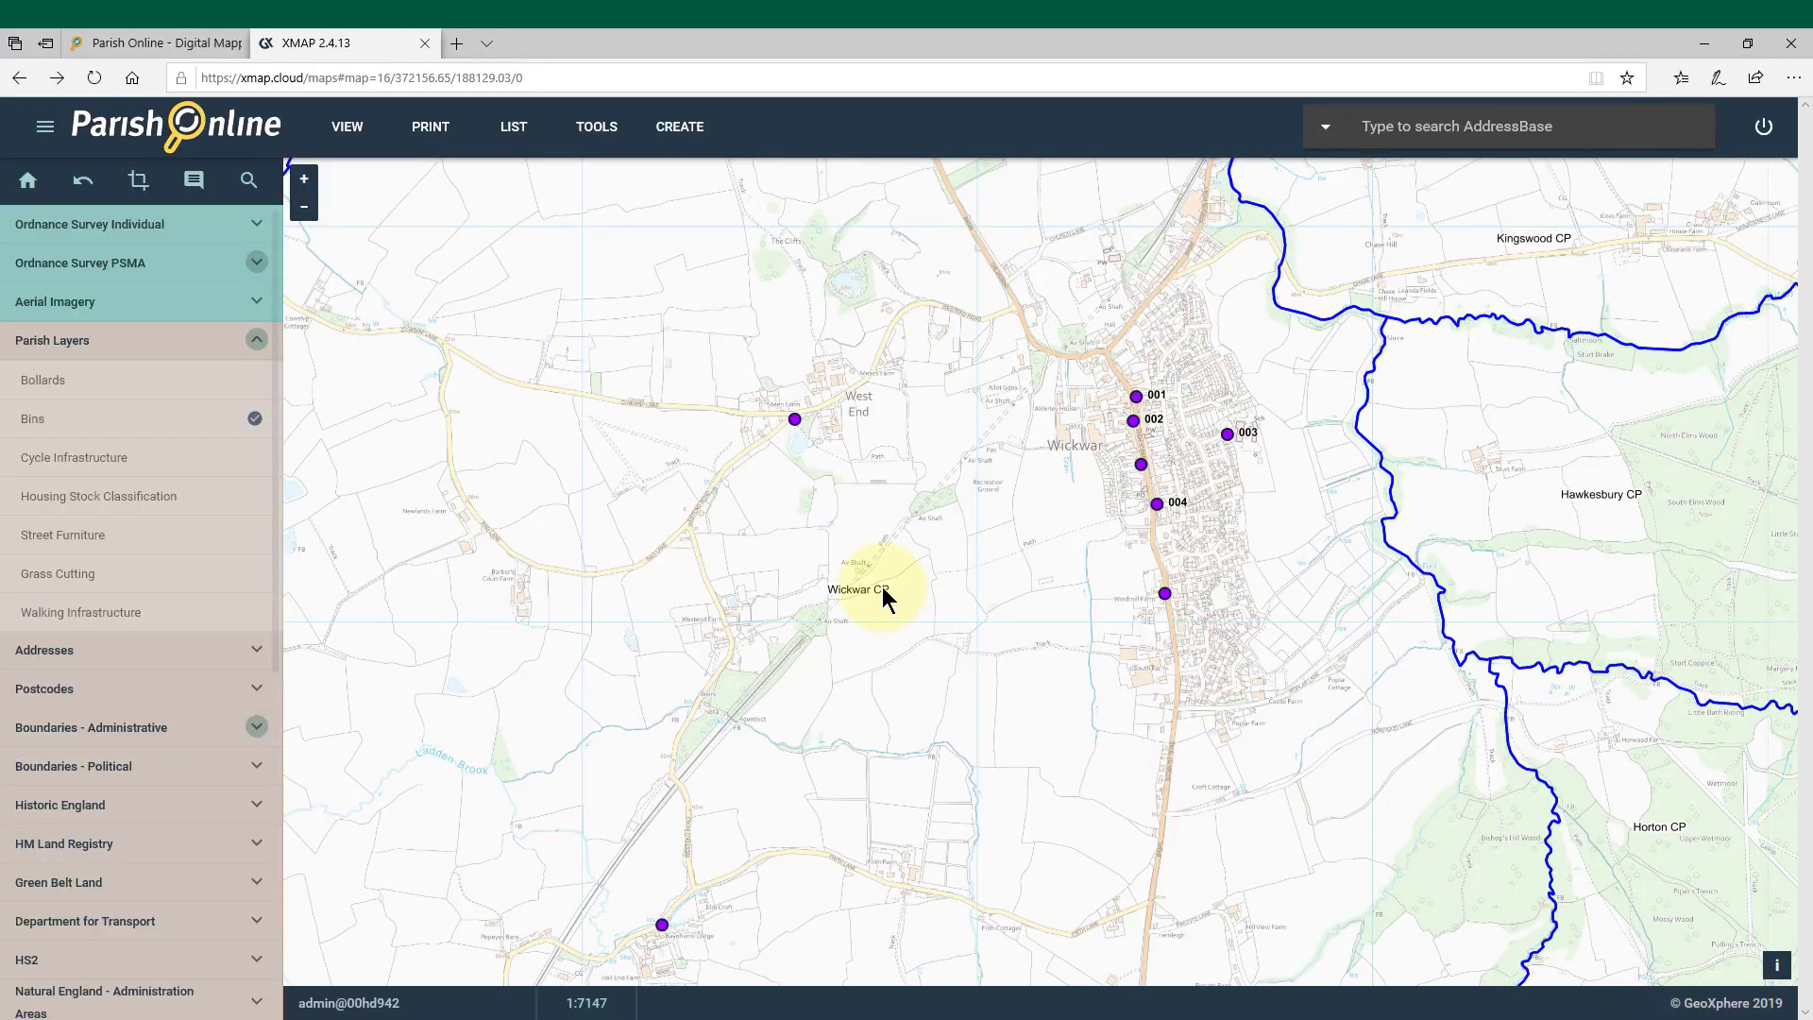
{"action": "left_click", "coordinate": [253, 418]}
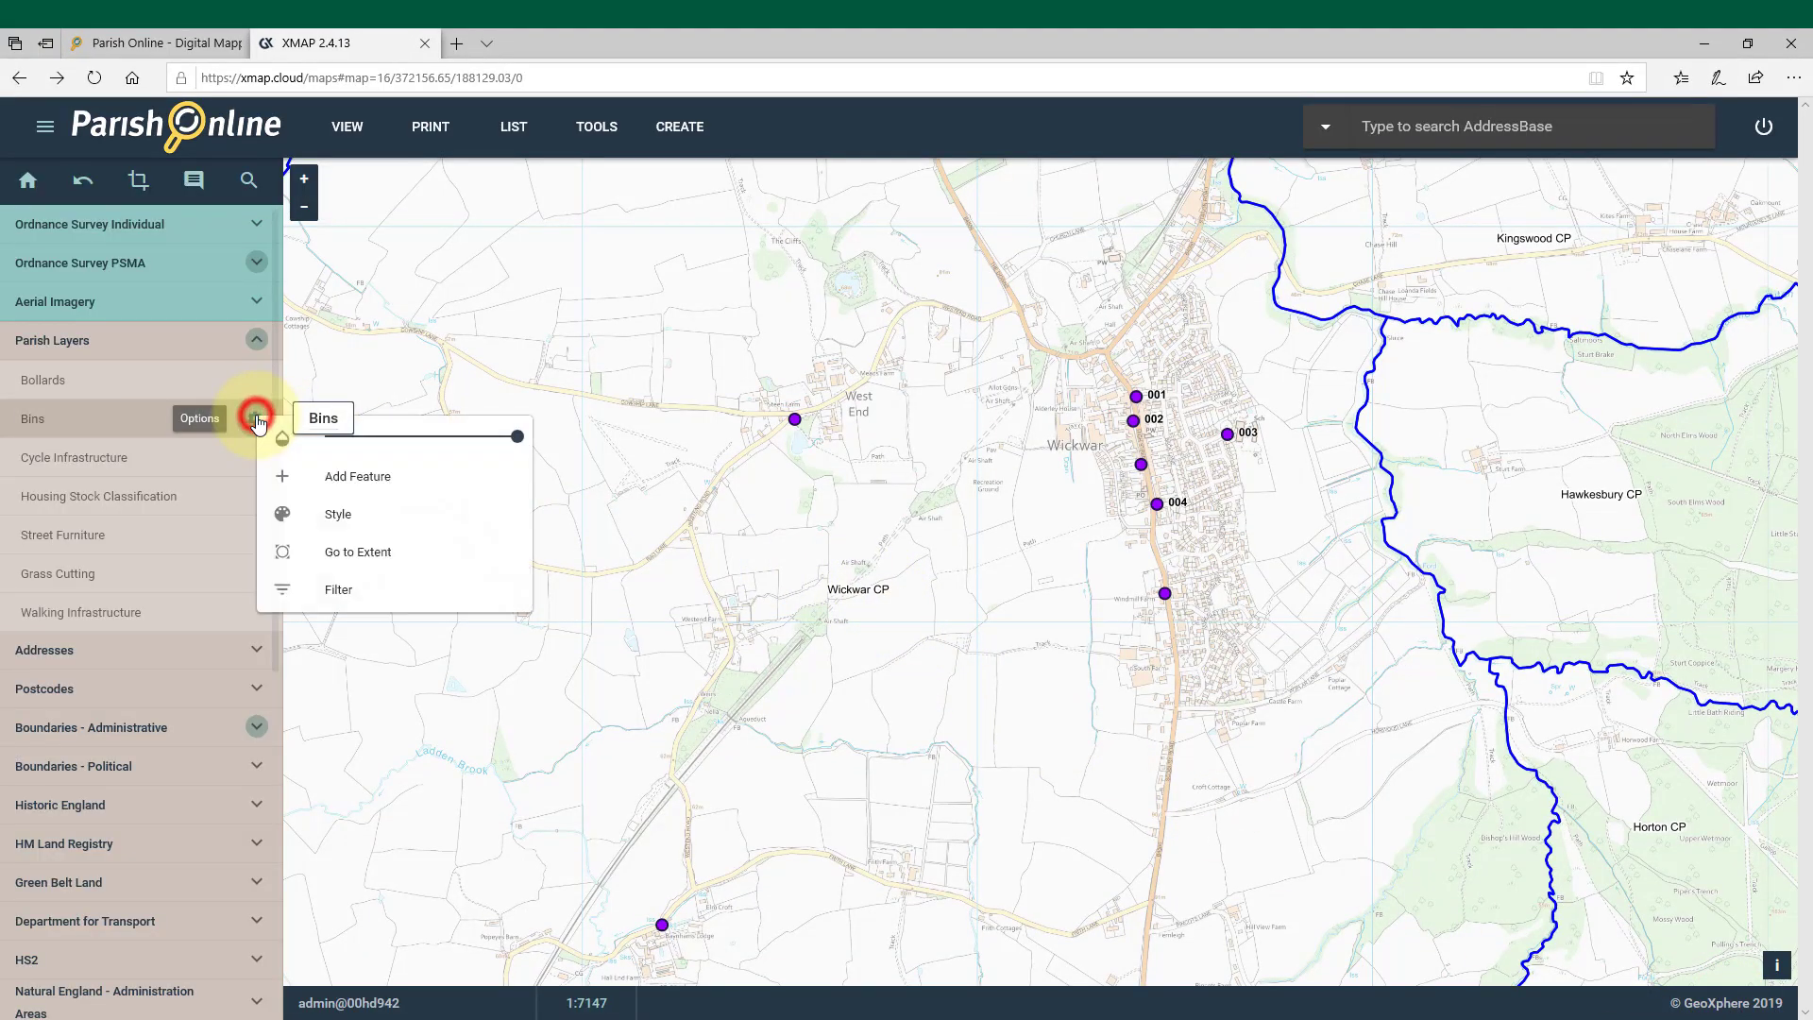
{"action": "left_click", "coordinate": [387, 512]}
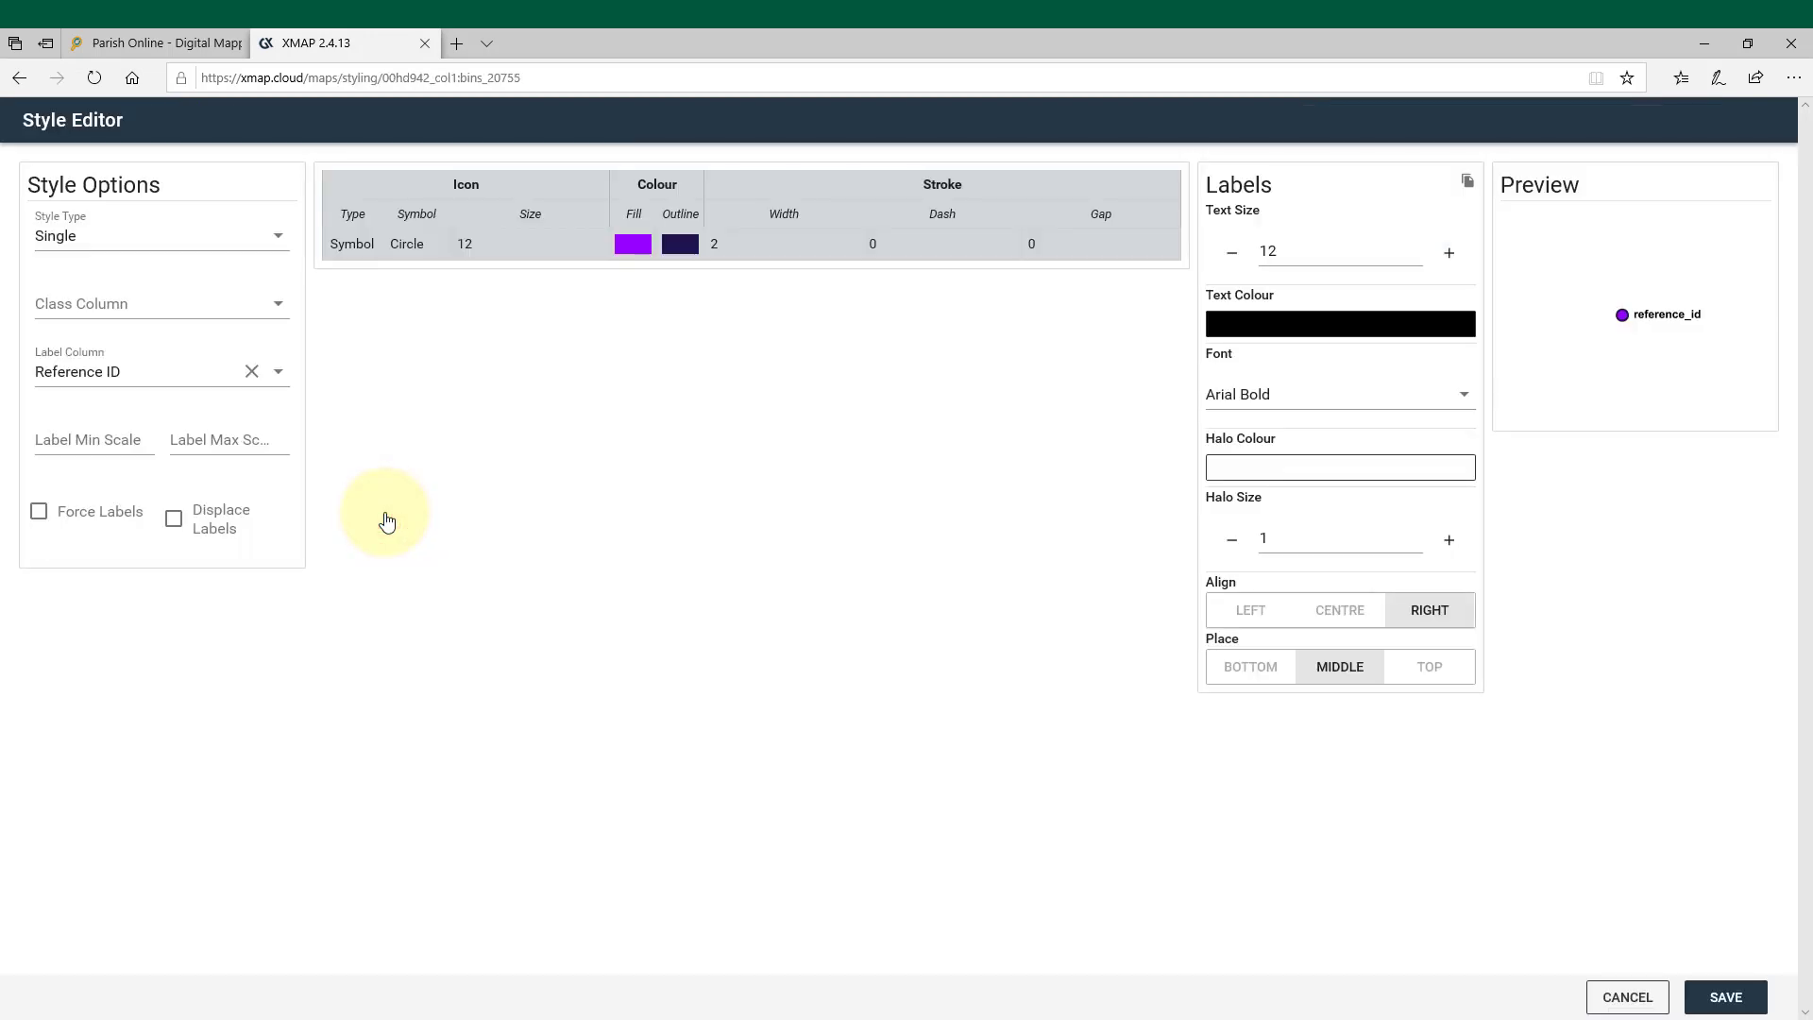
- Switch the style type to Class Based, trying Type as the class column and settling on Theme
{"action": "left_click", "coordinate": [141, 236]}
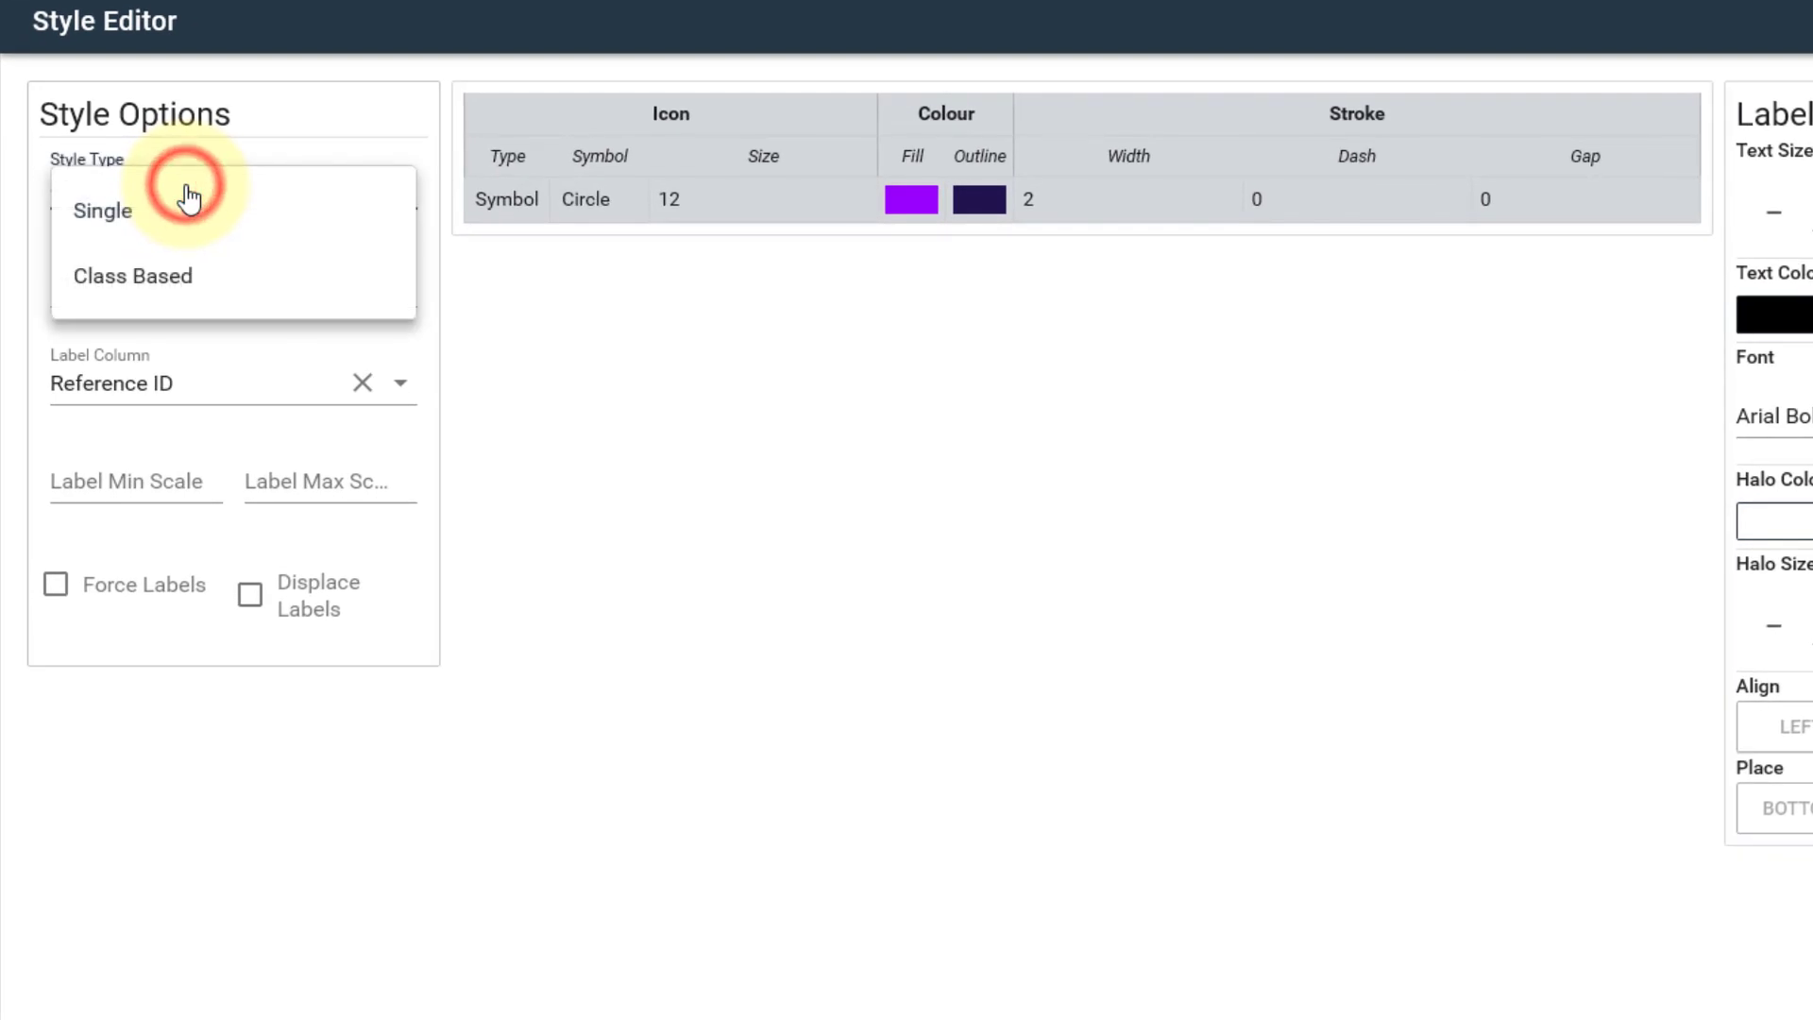
{"action": "left_click", "coordinate": [191, 284]}
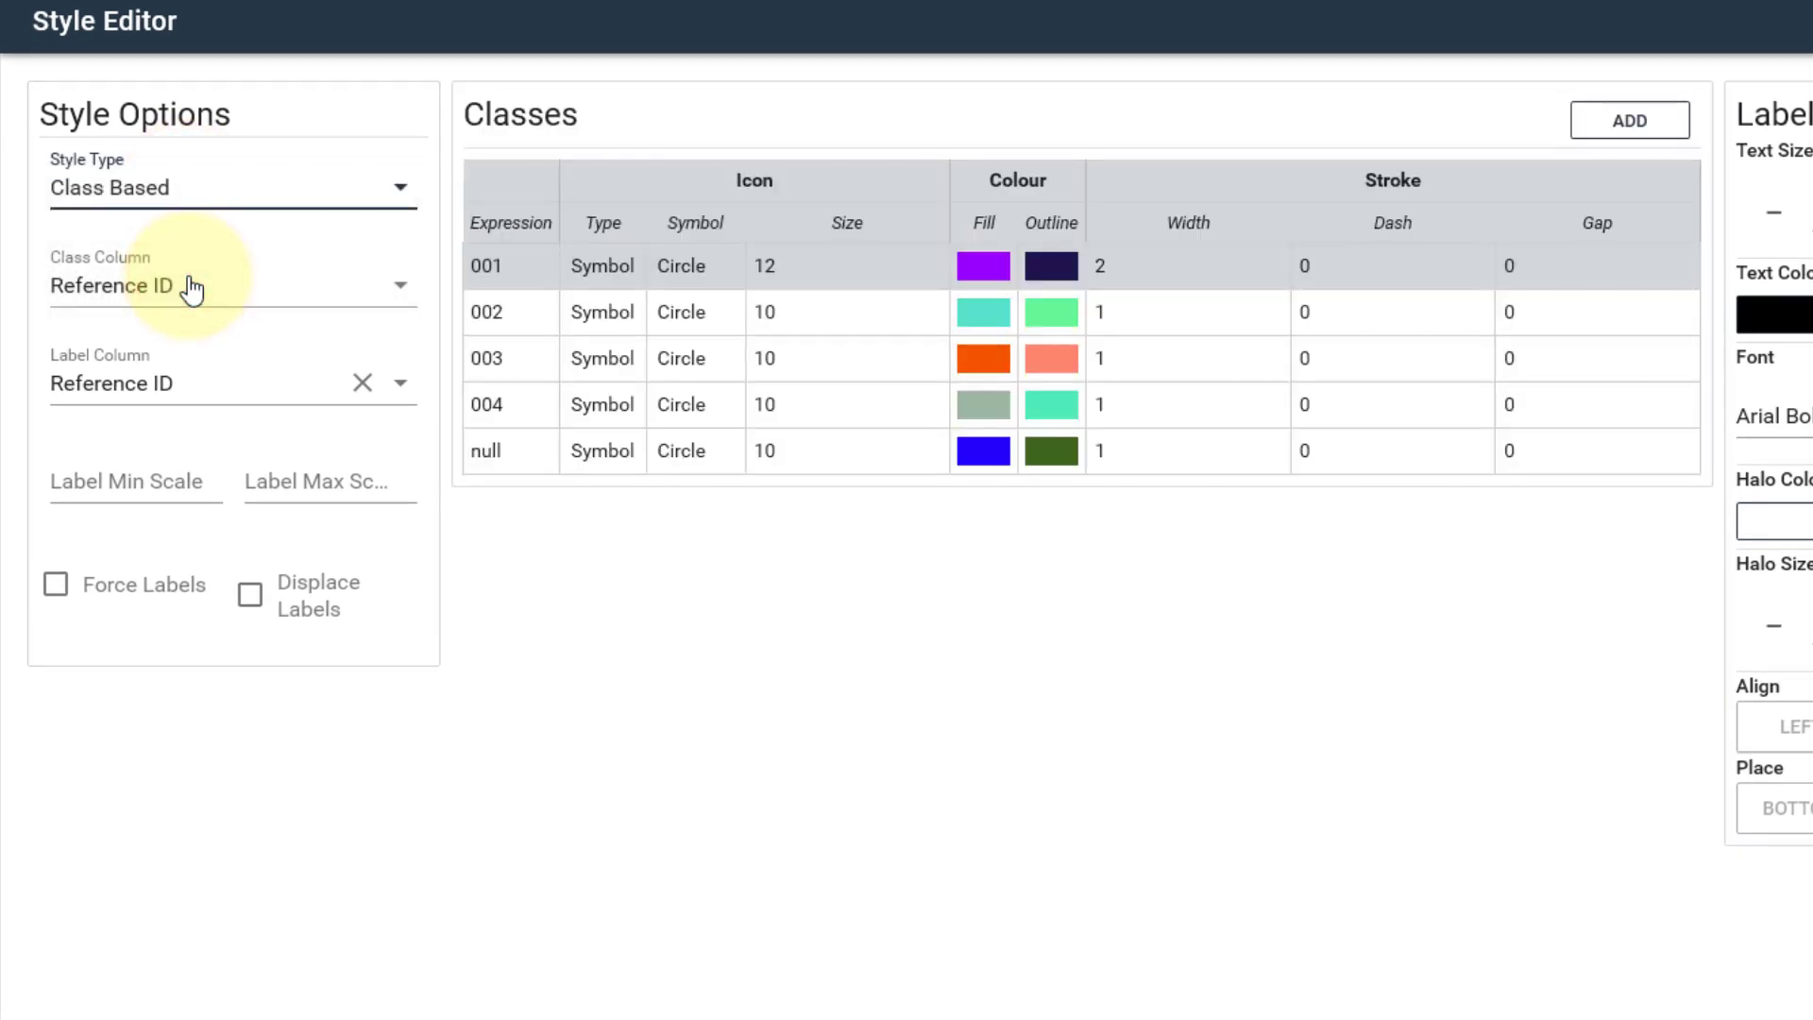
{"action": "left_click", "coordinate": [235, 303]}
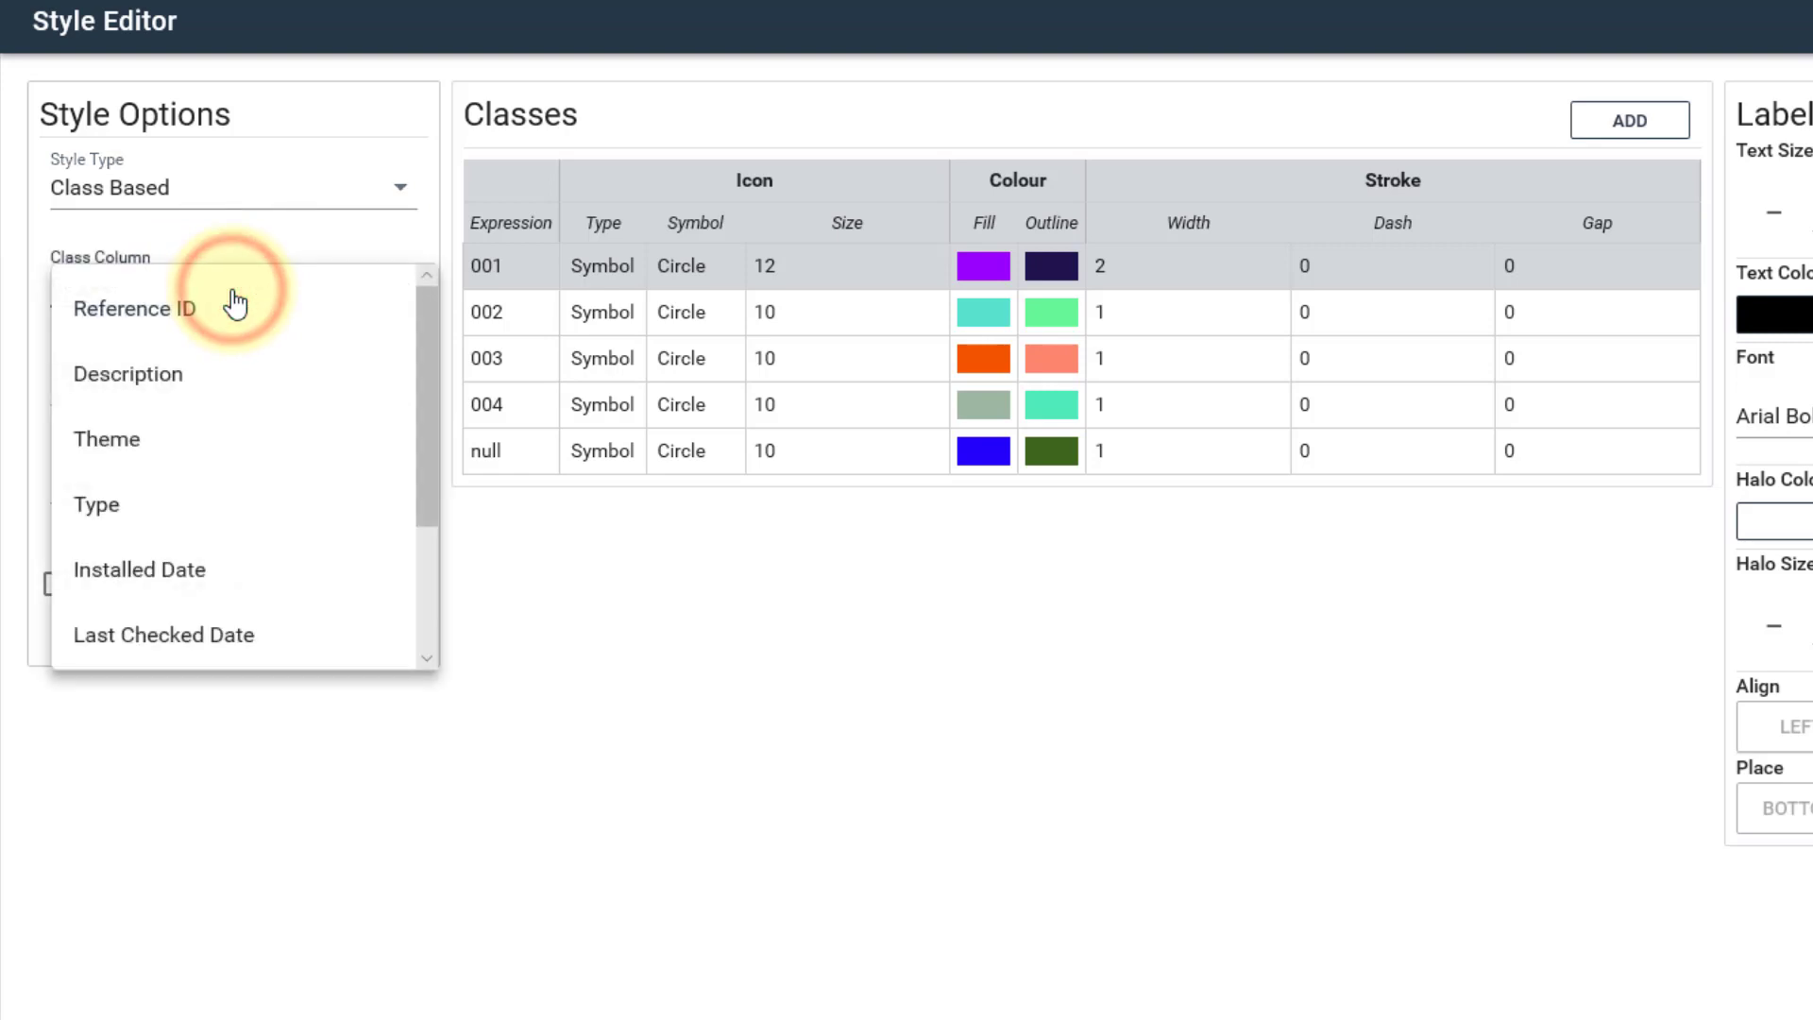
{"action": "left_click", "coordinate": [237, 515]}
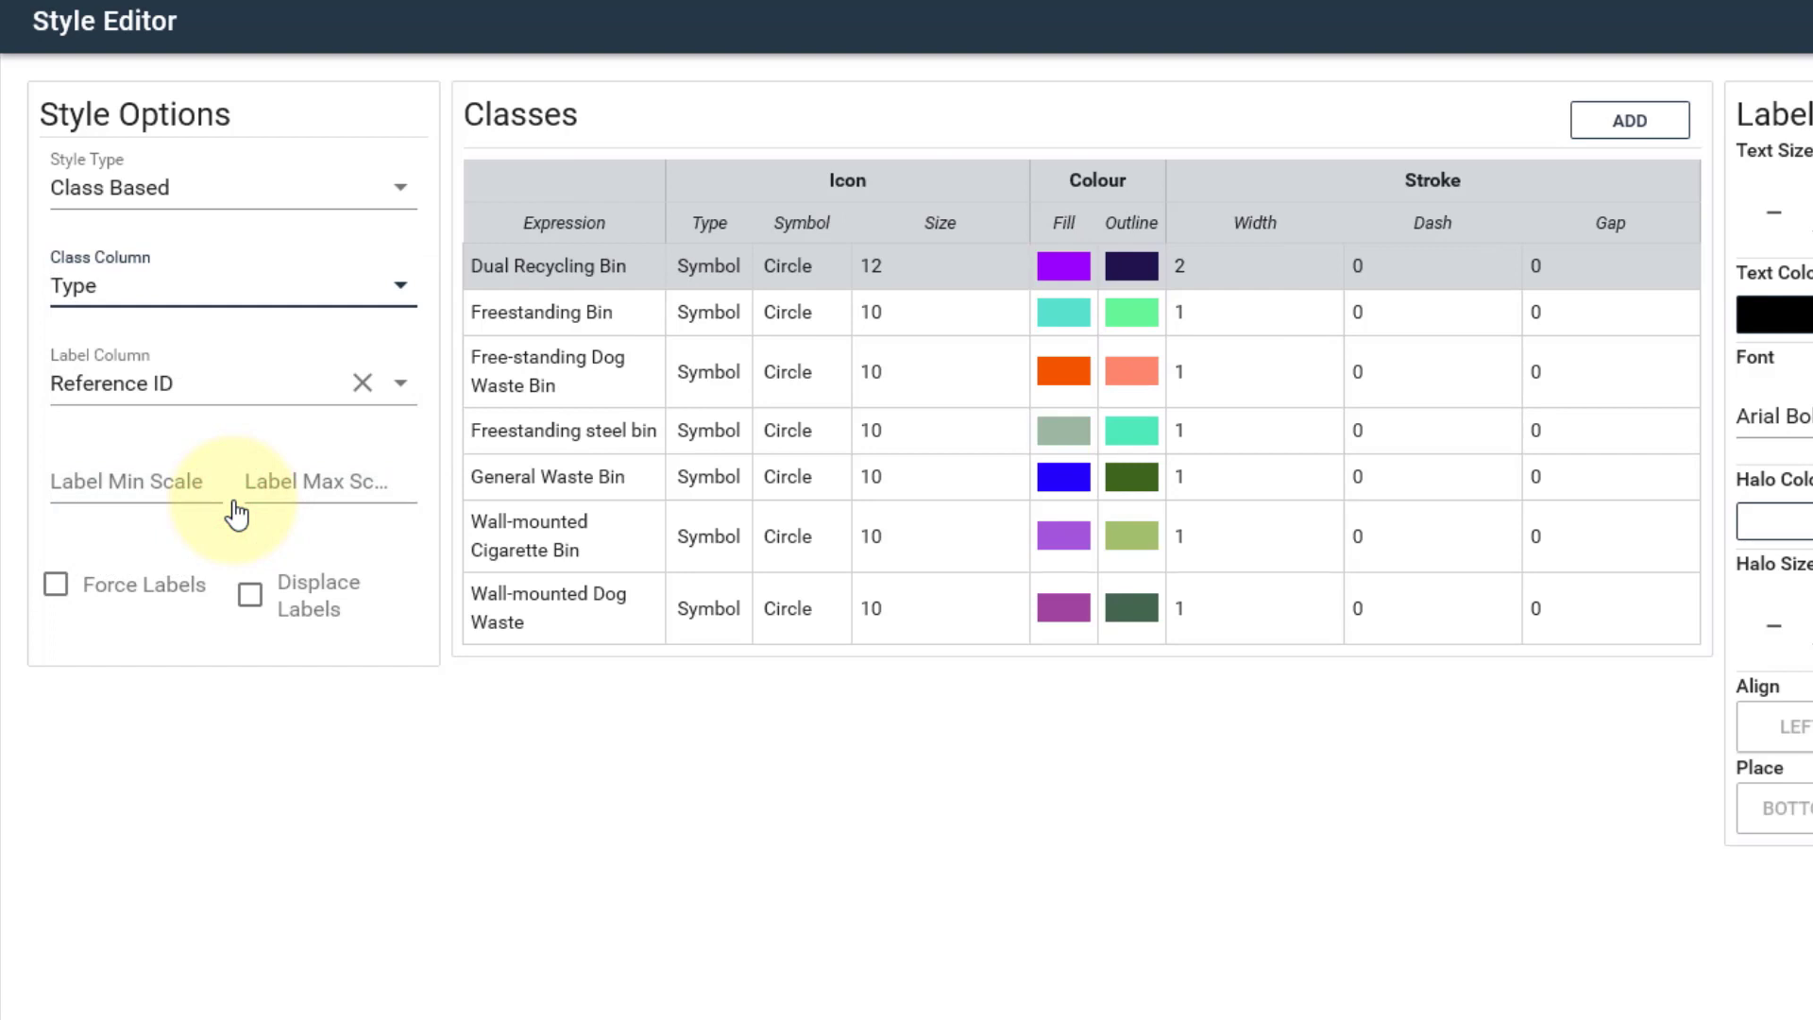
{"action": "left_click", "coordinate": [237, 296]}
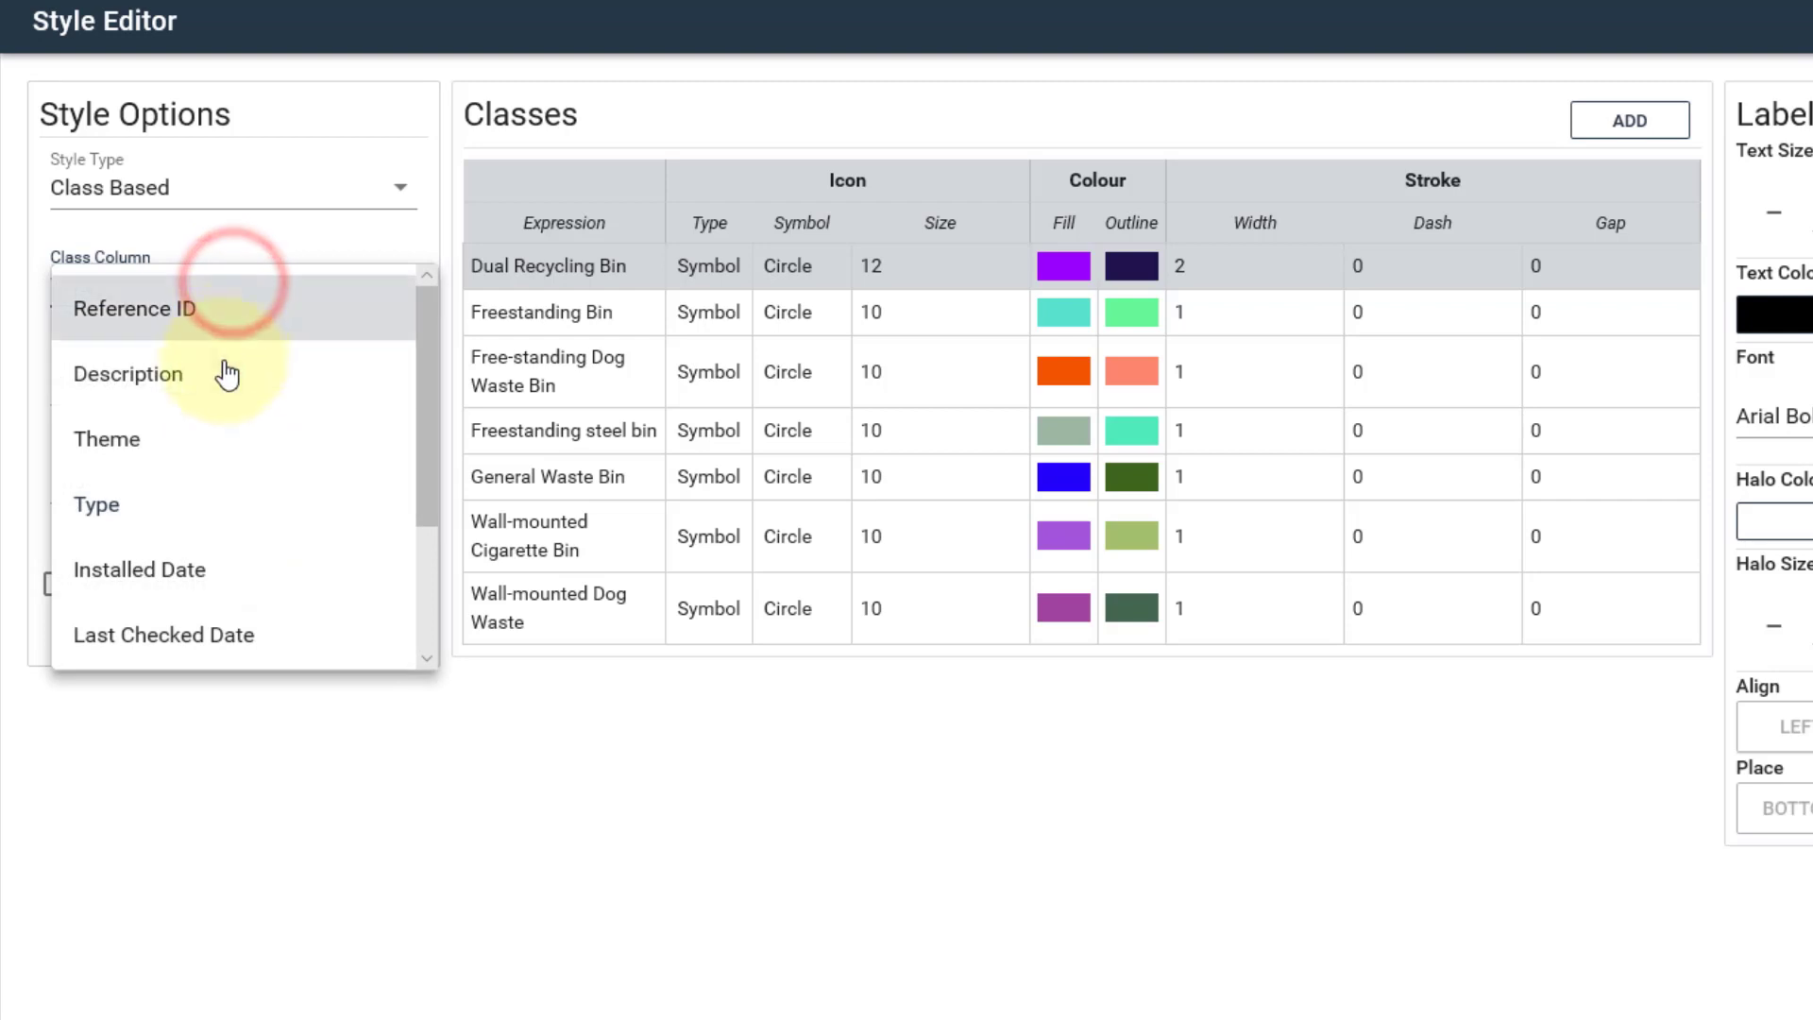
{"action": "left_click", "coordinate": [210, 454]}
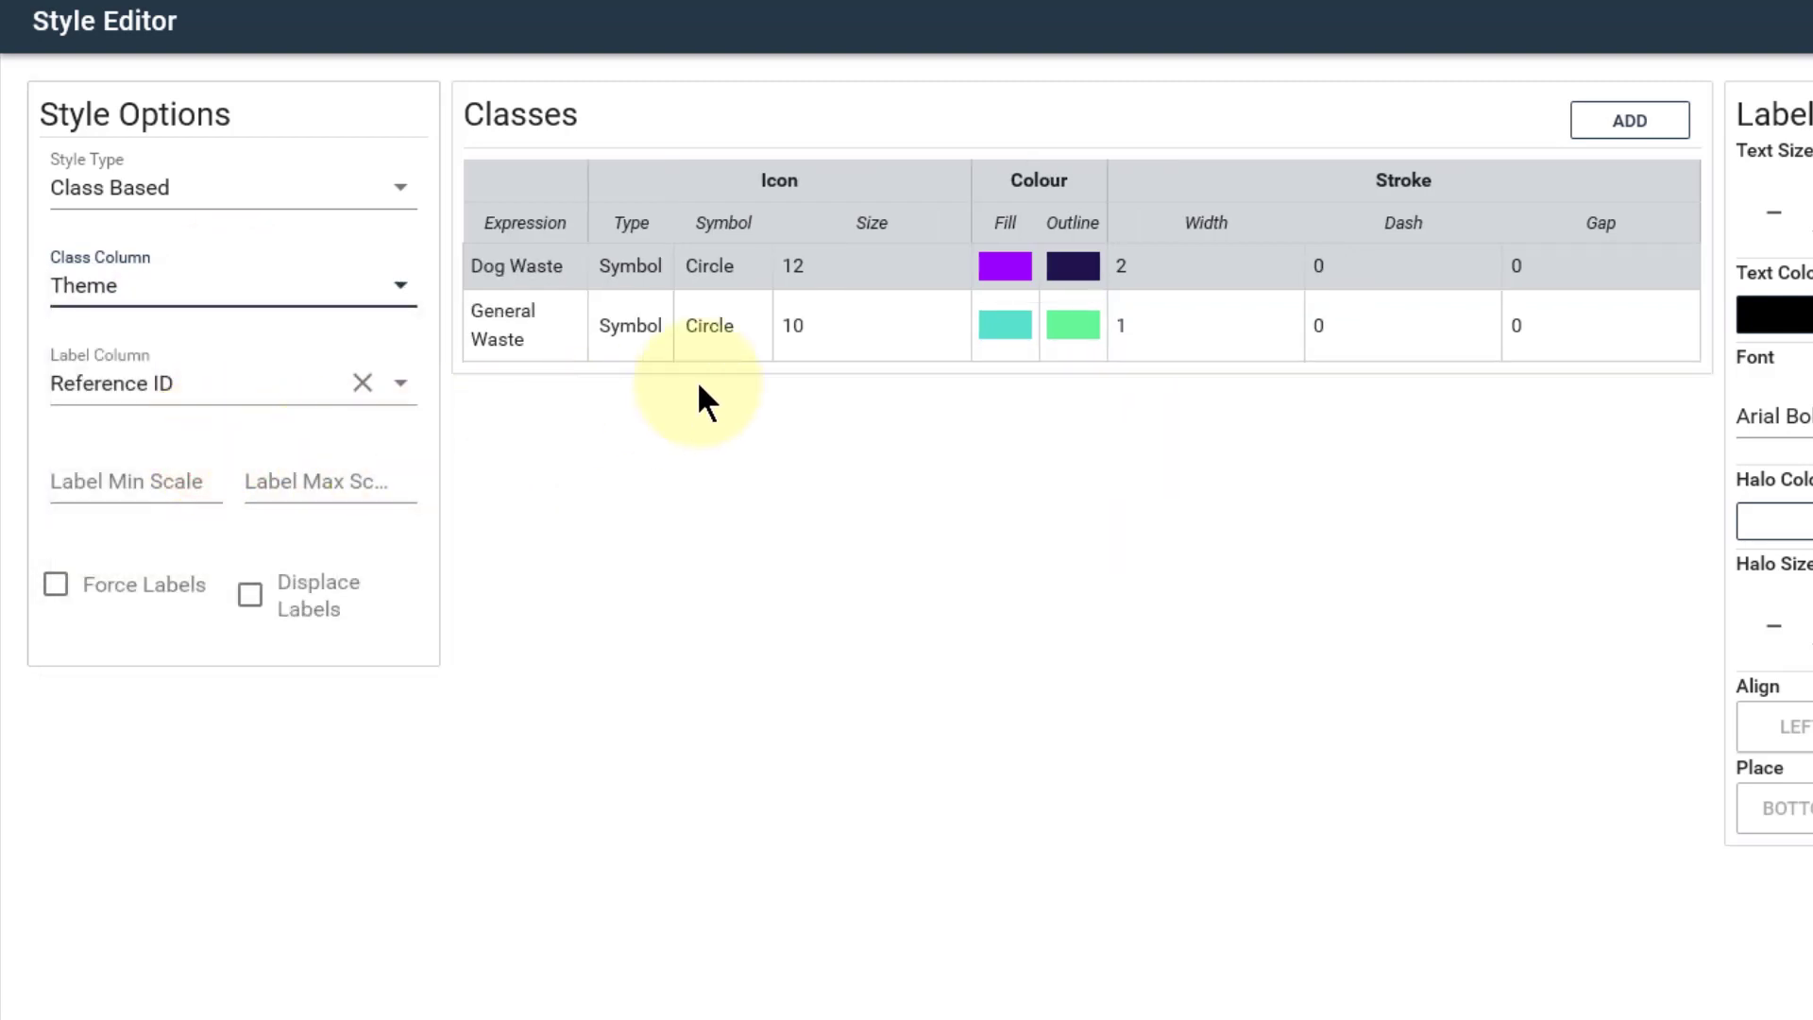
- Set the General Waste class's symbol size to 12
{"action": "left_click", "coordinate": [830, 323]}
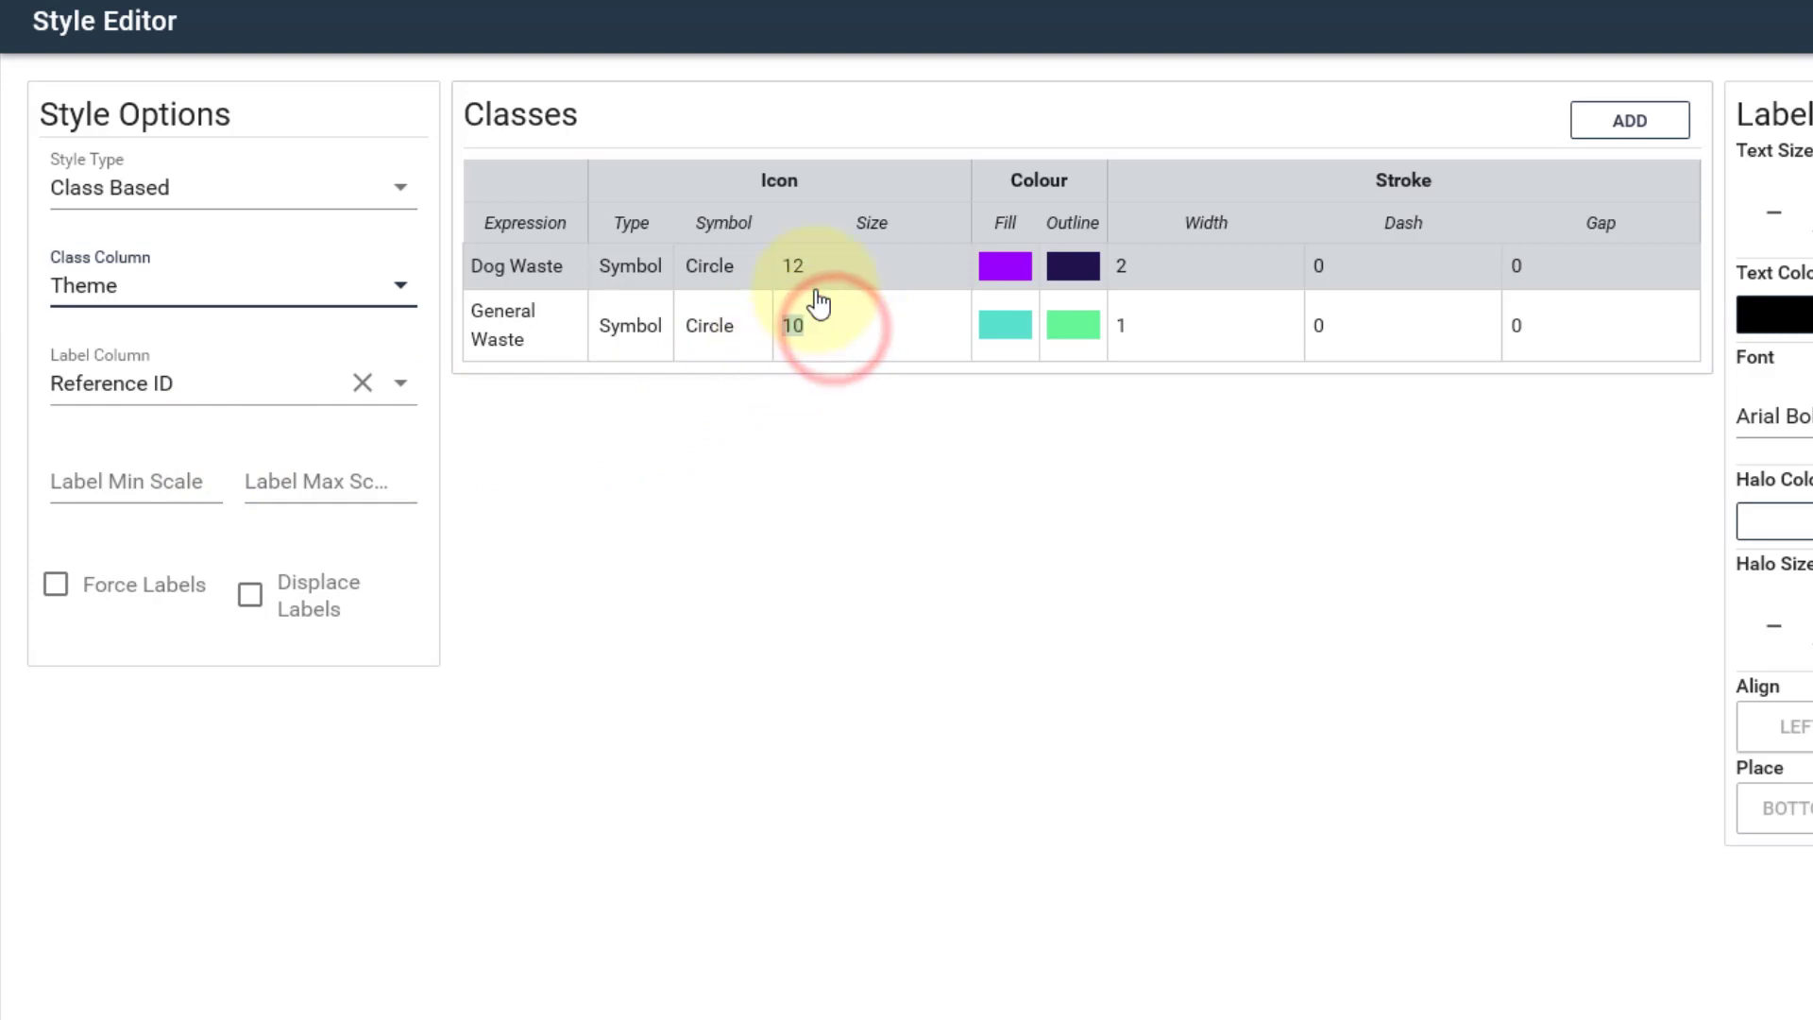
{"action": "key", "text": "BackSpace"}
{"action": "type", "text": "2"}
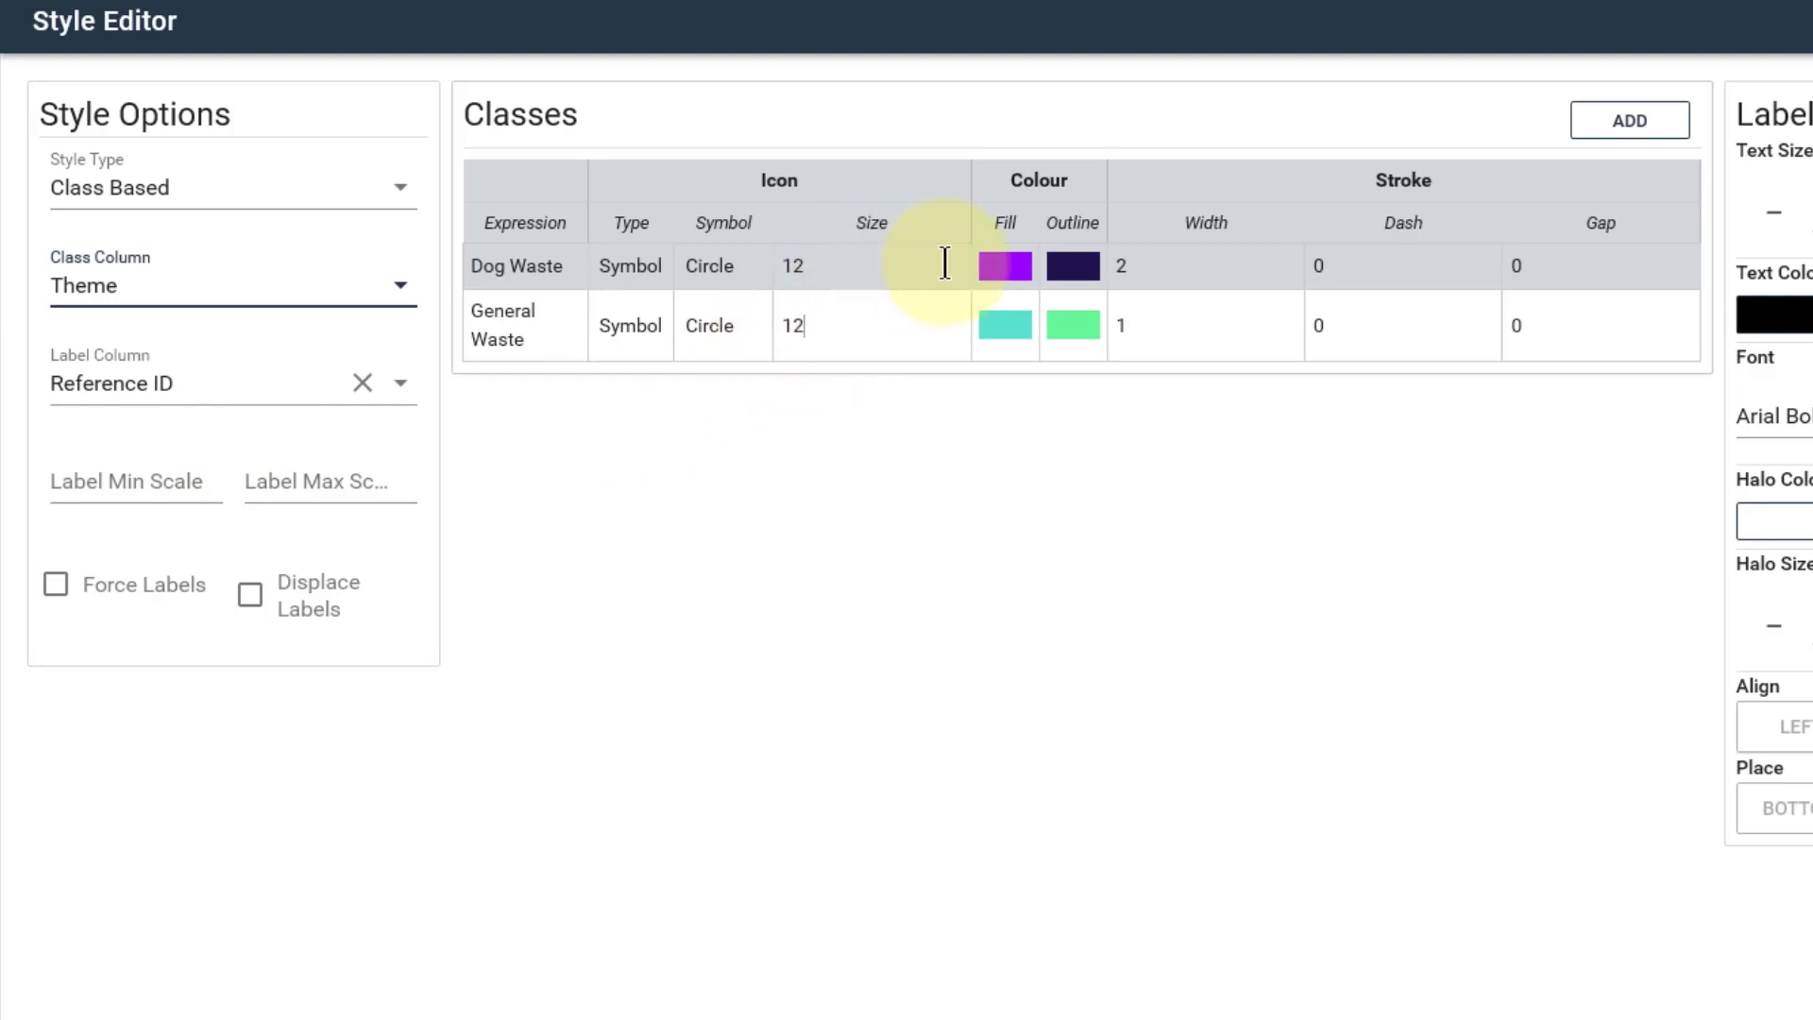
- Set the fill colour to red for the Dog Waste class and to blue for the General Waste class
{"action": "left_click", "coordinate": [1003, 265]}
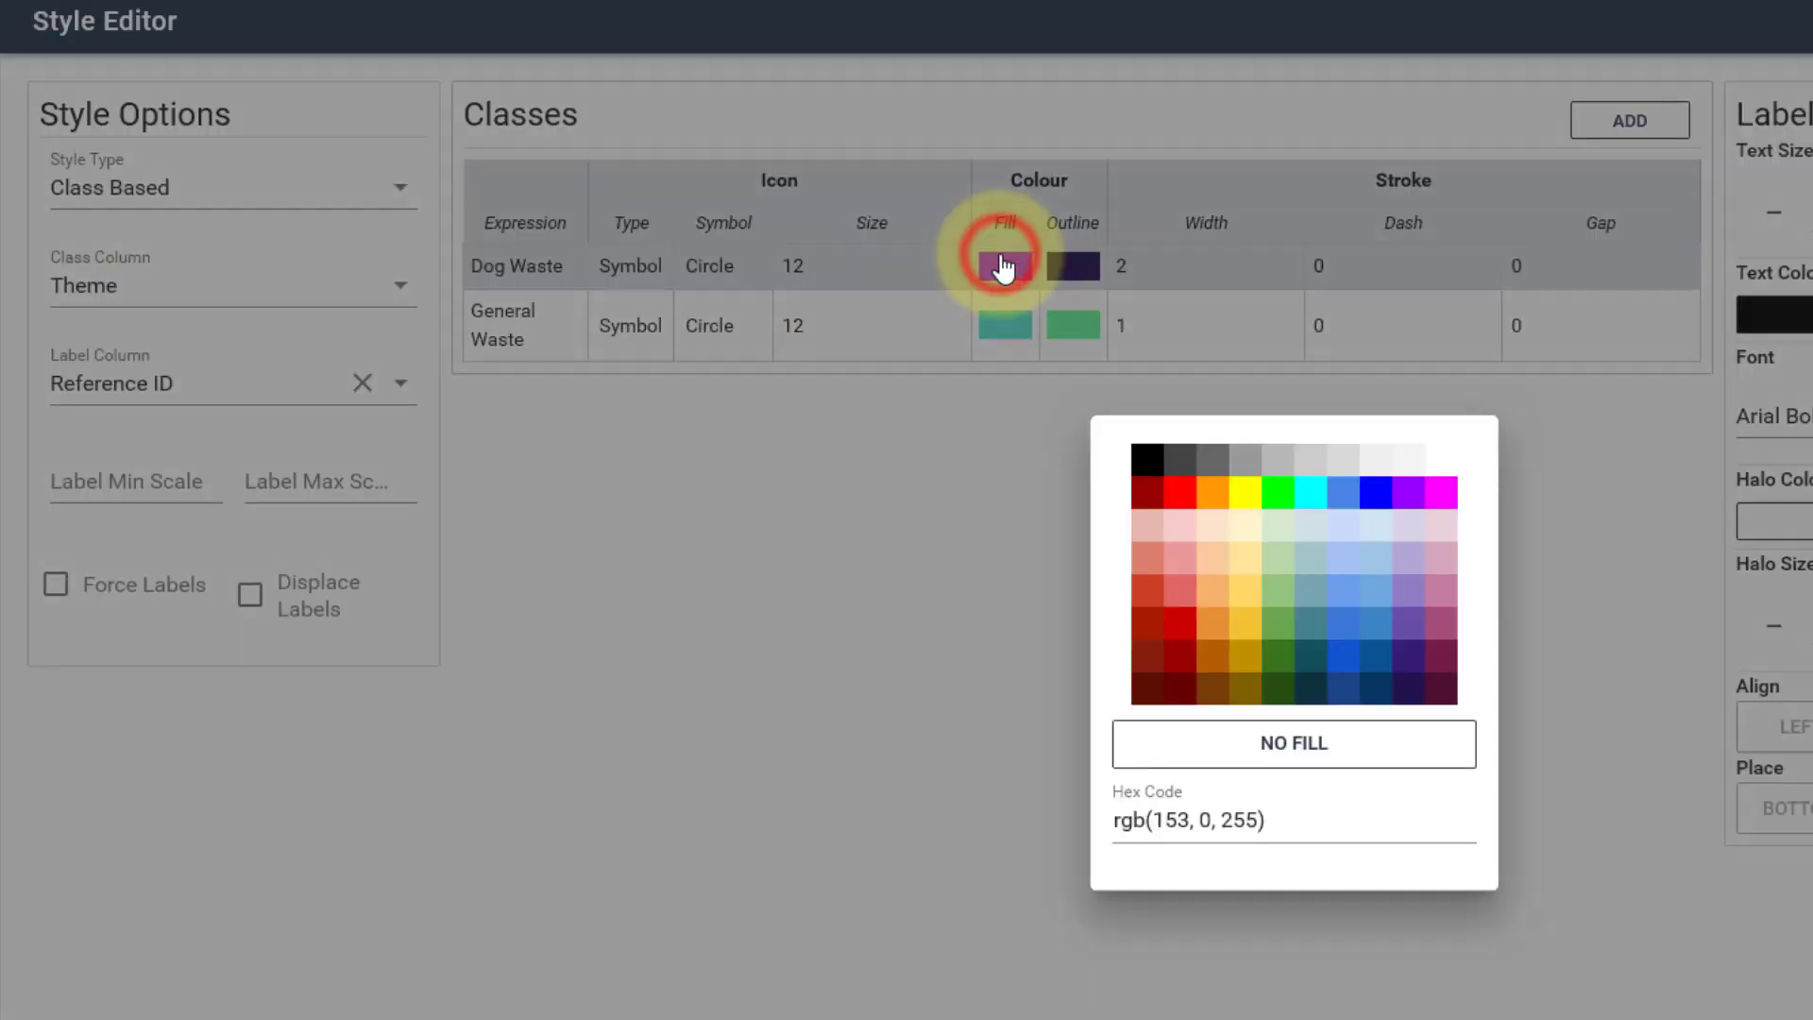
{"action": "left_click", "coordinate": [1180, 497]}
{"action": "left_click", "coordinate": [1015, 332]}
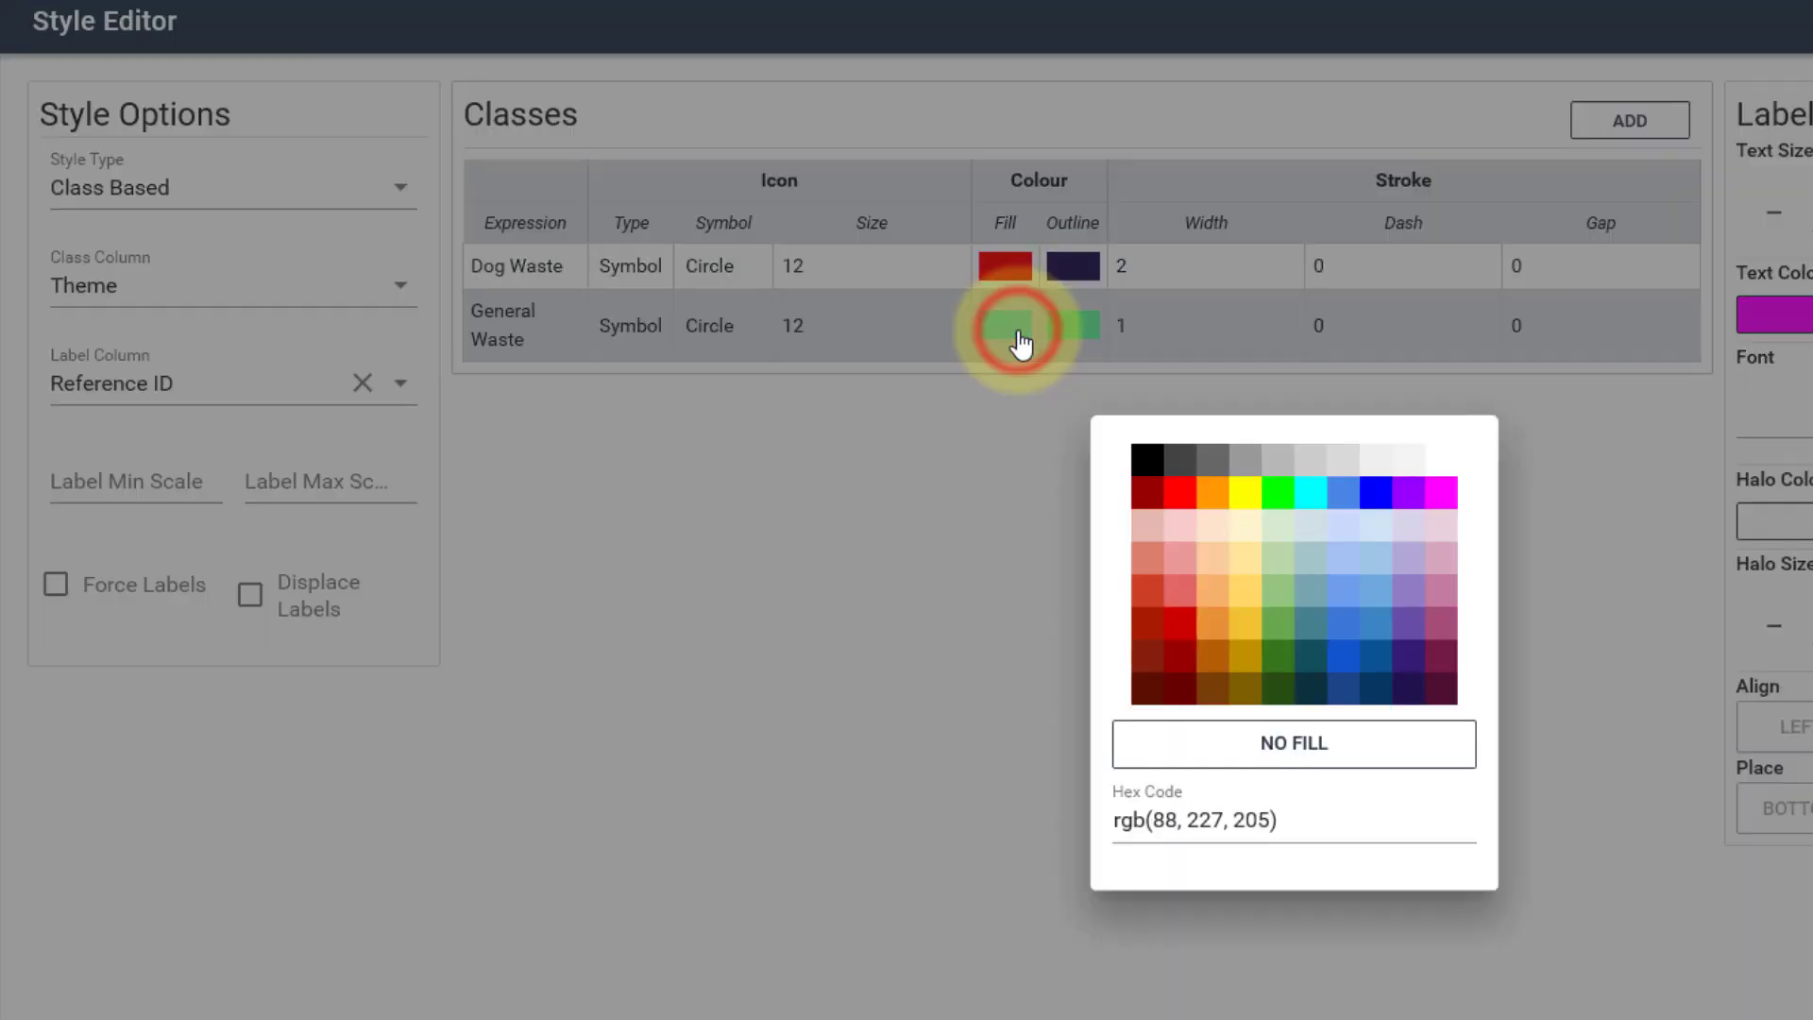
{"action": "left_click", "coordinate": [1375, 492]}
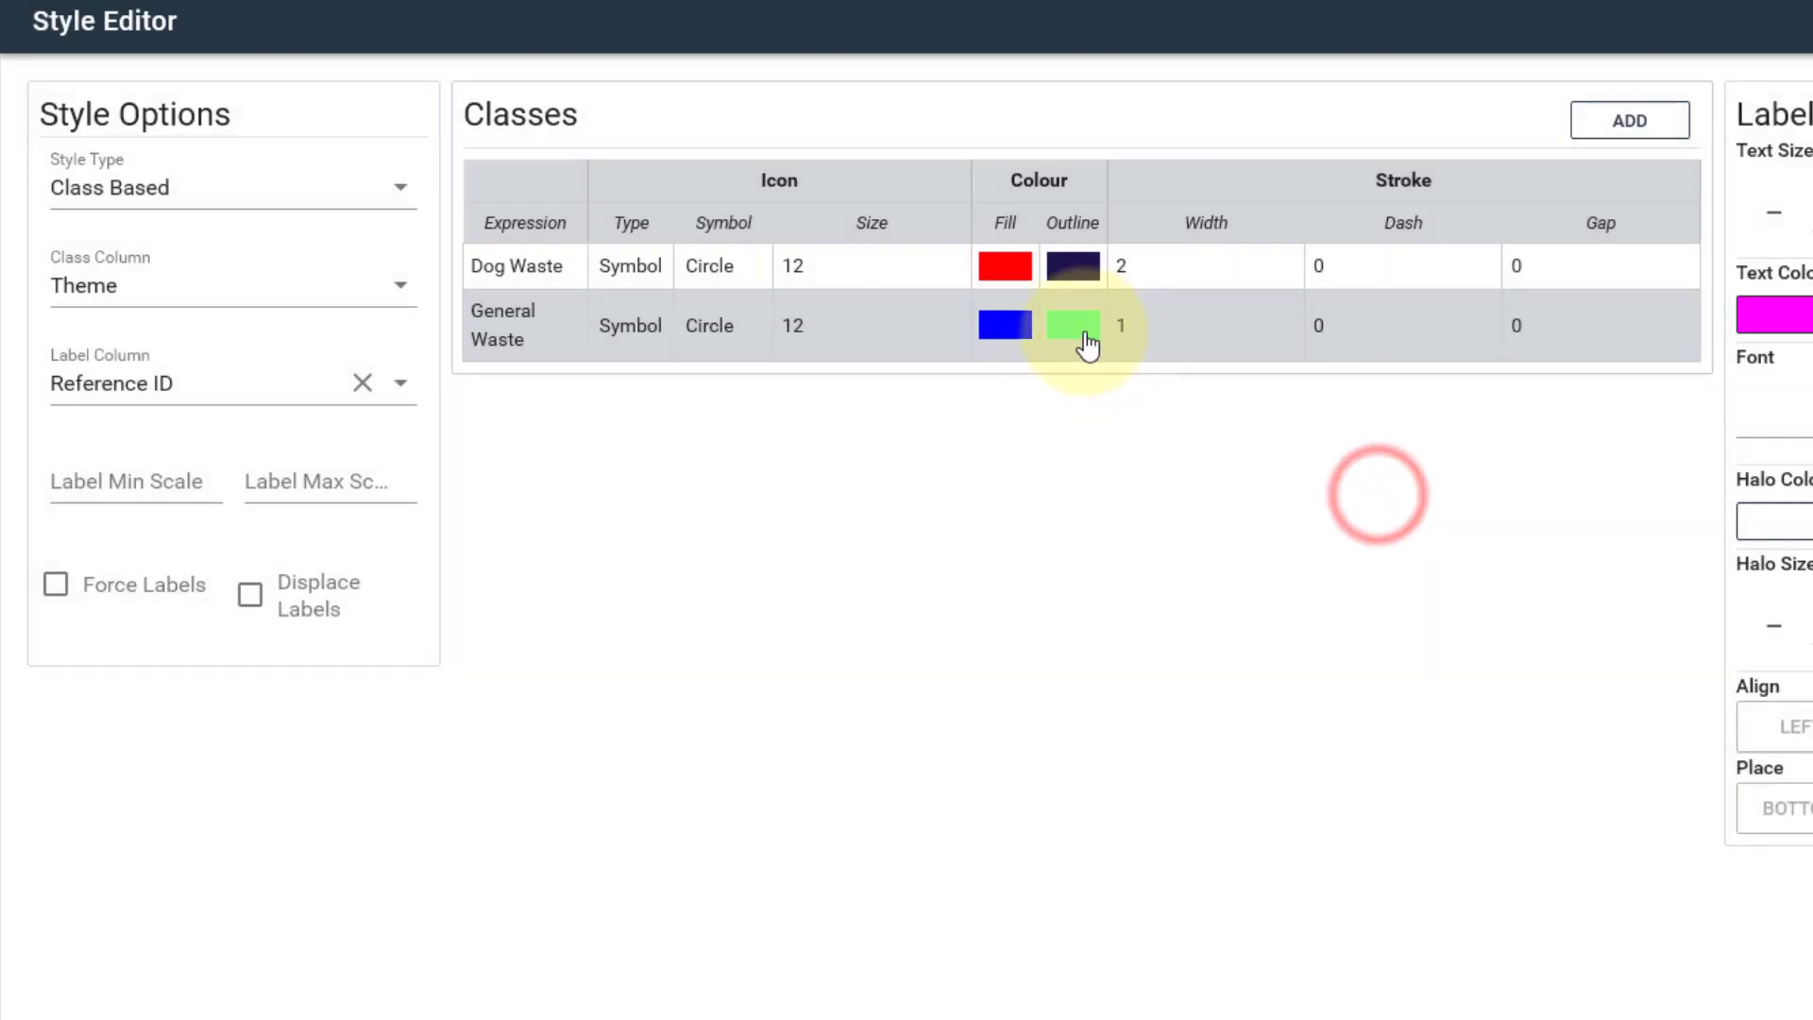
- Give the General Waste class a black outline with a stroke width of 2
{"action": "left_click", "coordinate": [1078, 328]}
{"action": "left_click", "coordinate": [1143, 469]}
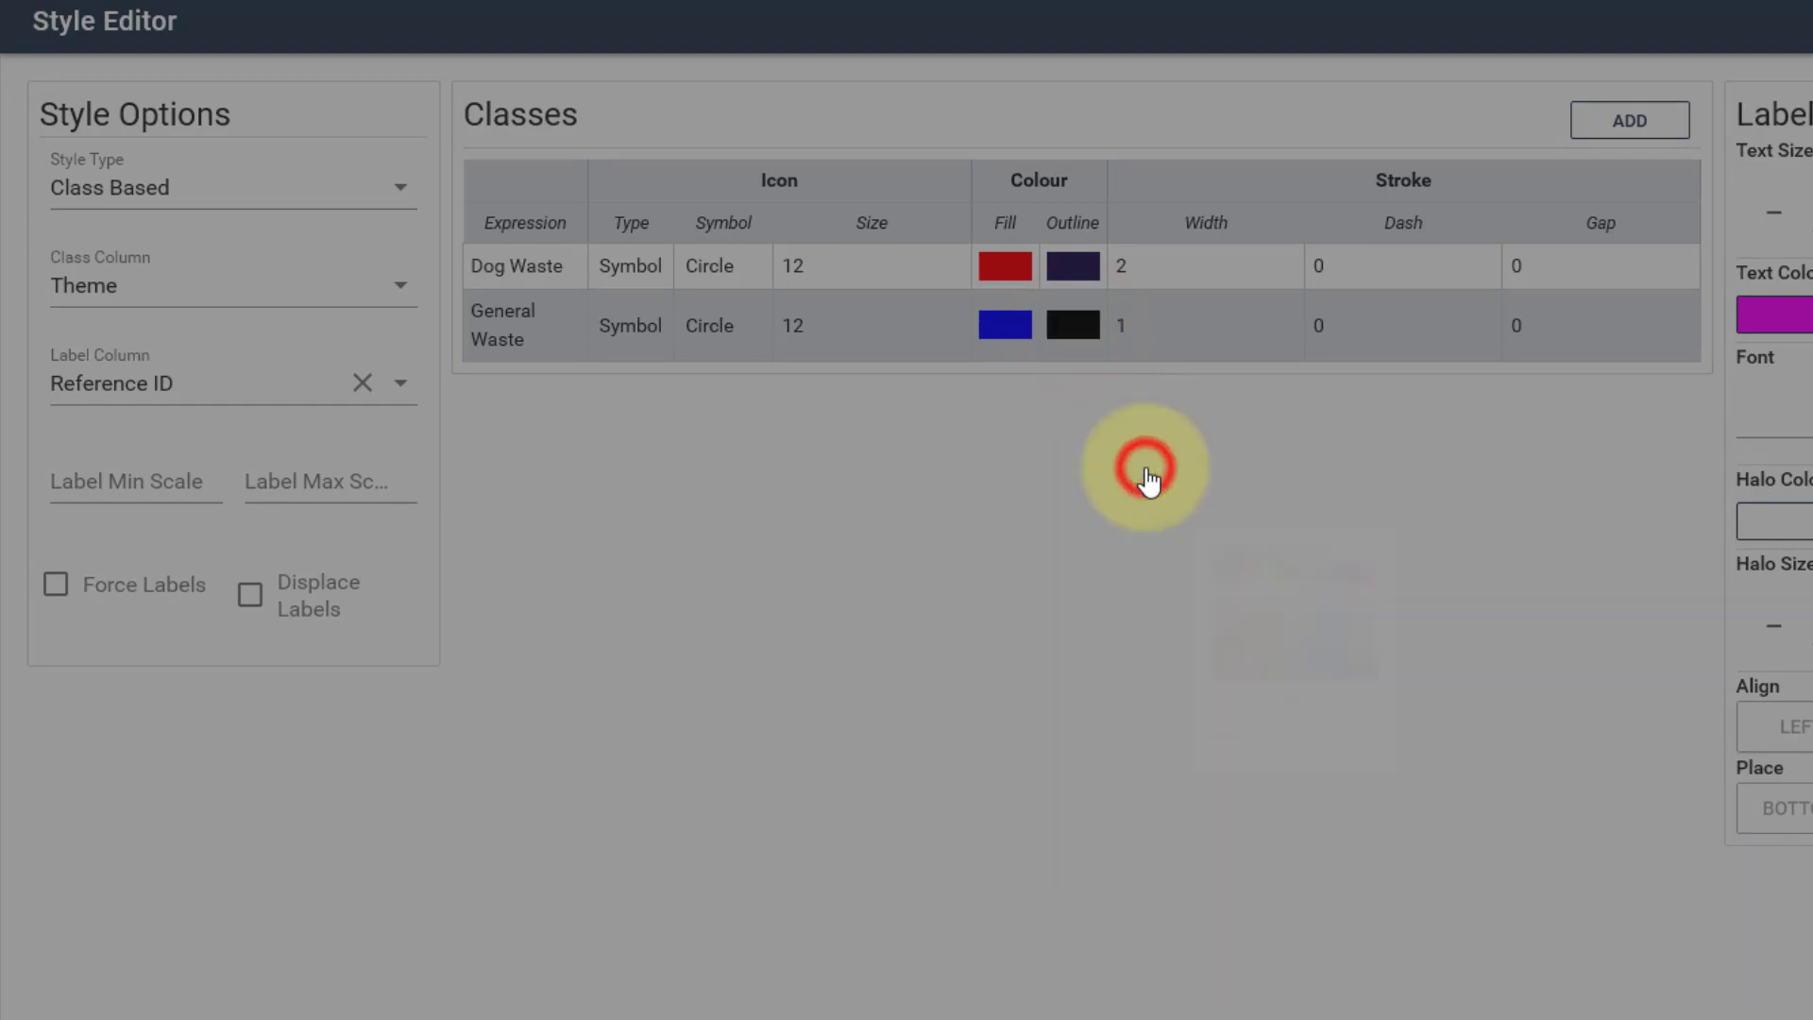
{"action": "left_click", "coordinate": [1142, 329]}
{"action": "type", "text": "2"}
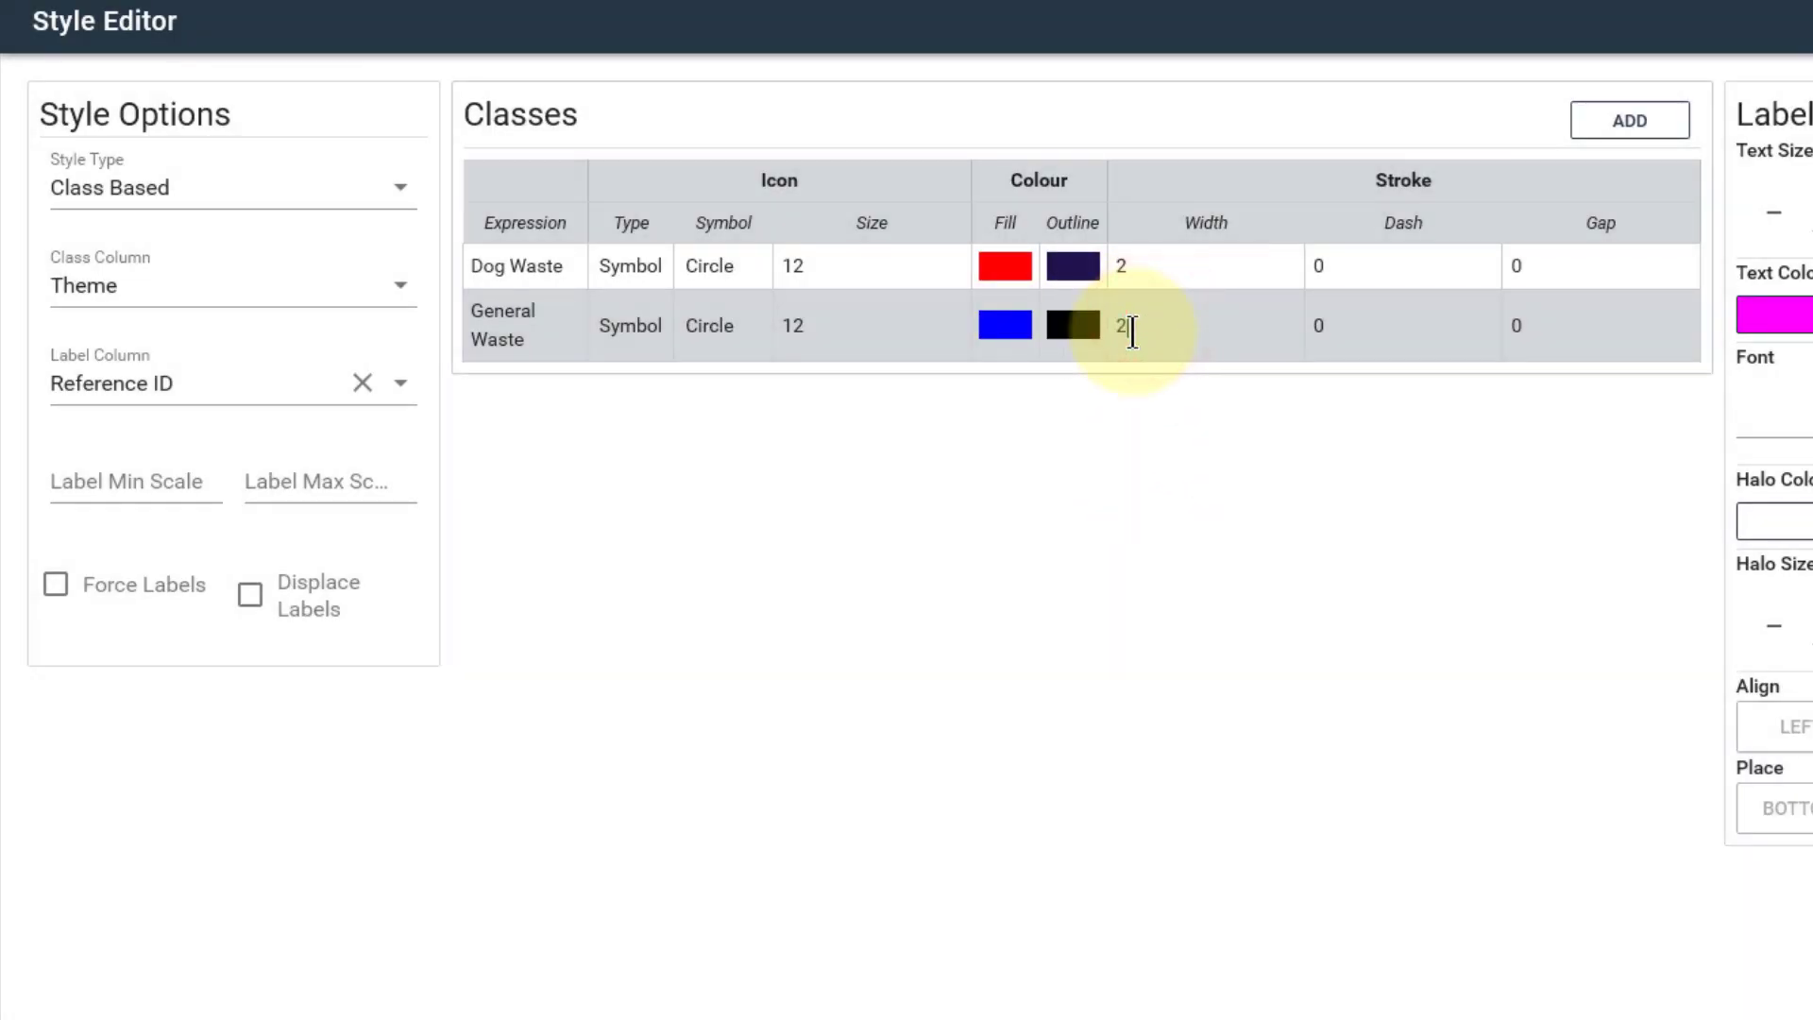
- Change the General Waste class's symbol to Square
{"action": "left_click", "coordinate": [721, 327]}
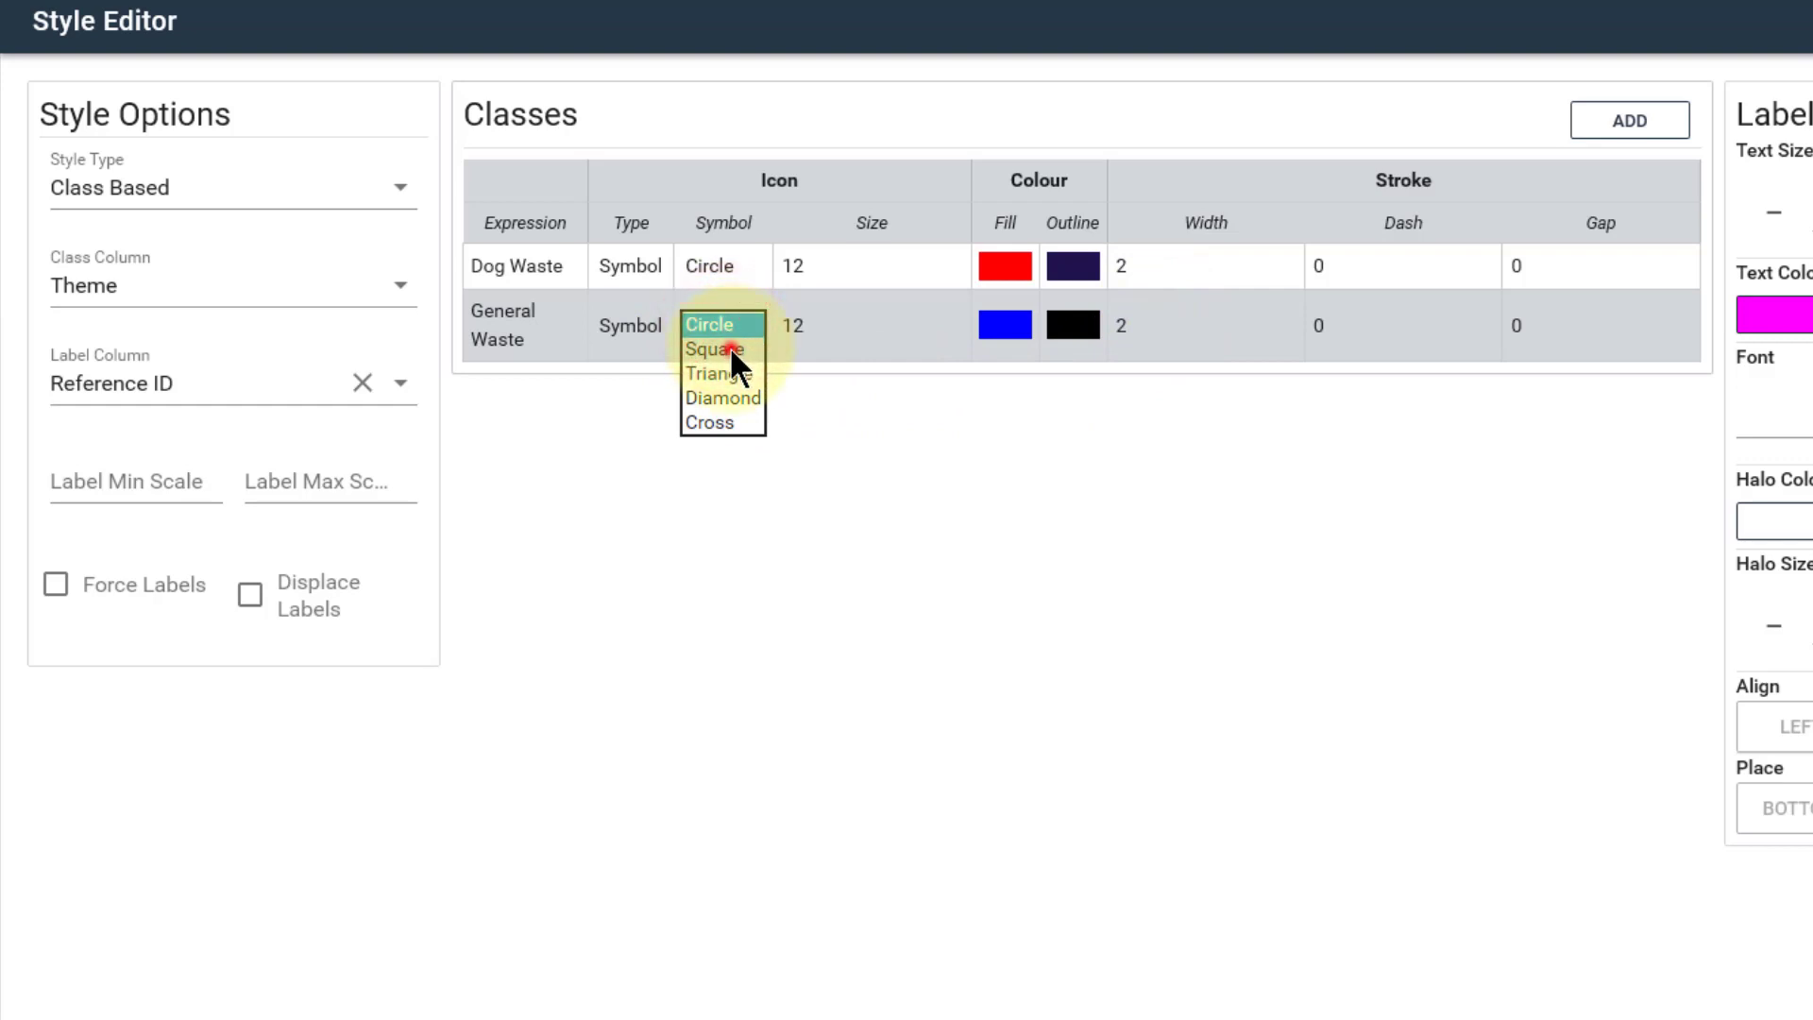
{"action": "left_click", "coordinate": [728, 348]}
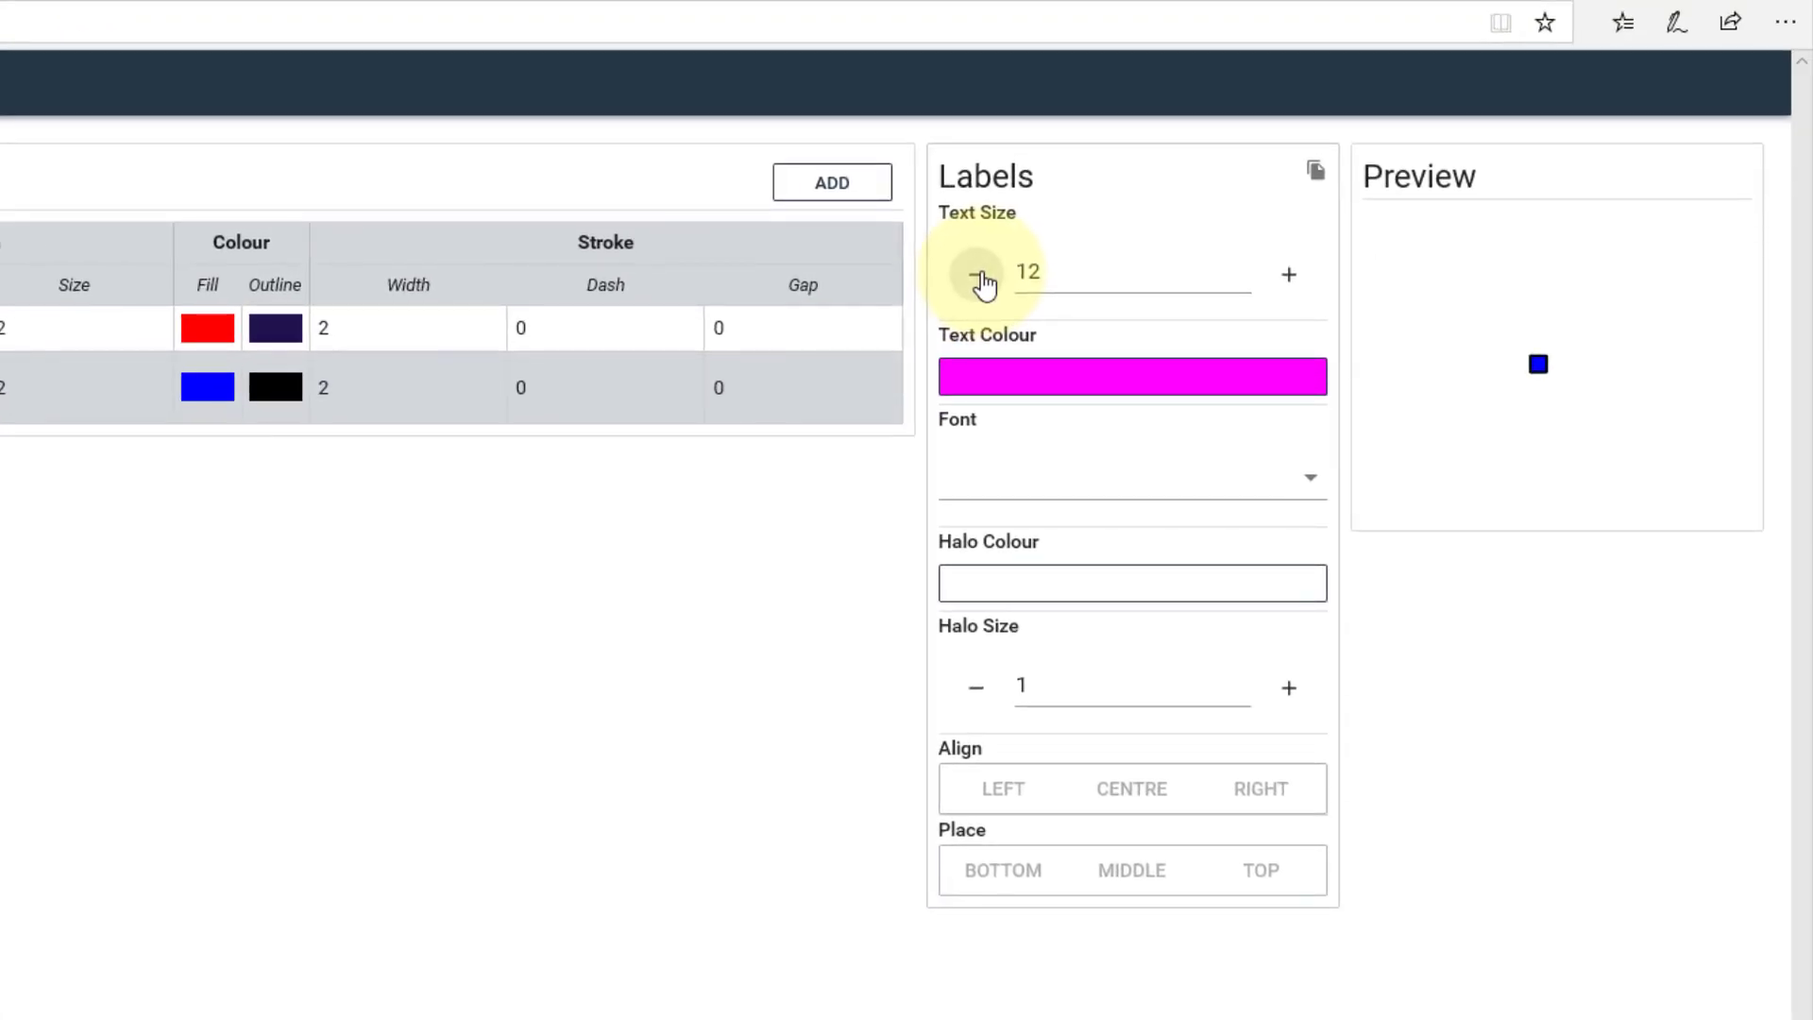
- Set the label text to size 10, black, in the Arial Black font
{"action": "left_click", "coordinate": [978, 275]}
{"action": "left_click", "coordinate": [978, 274]}
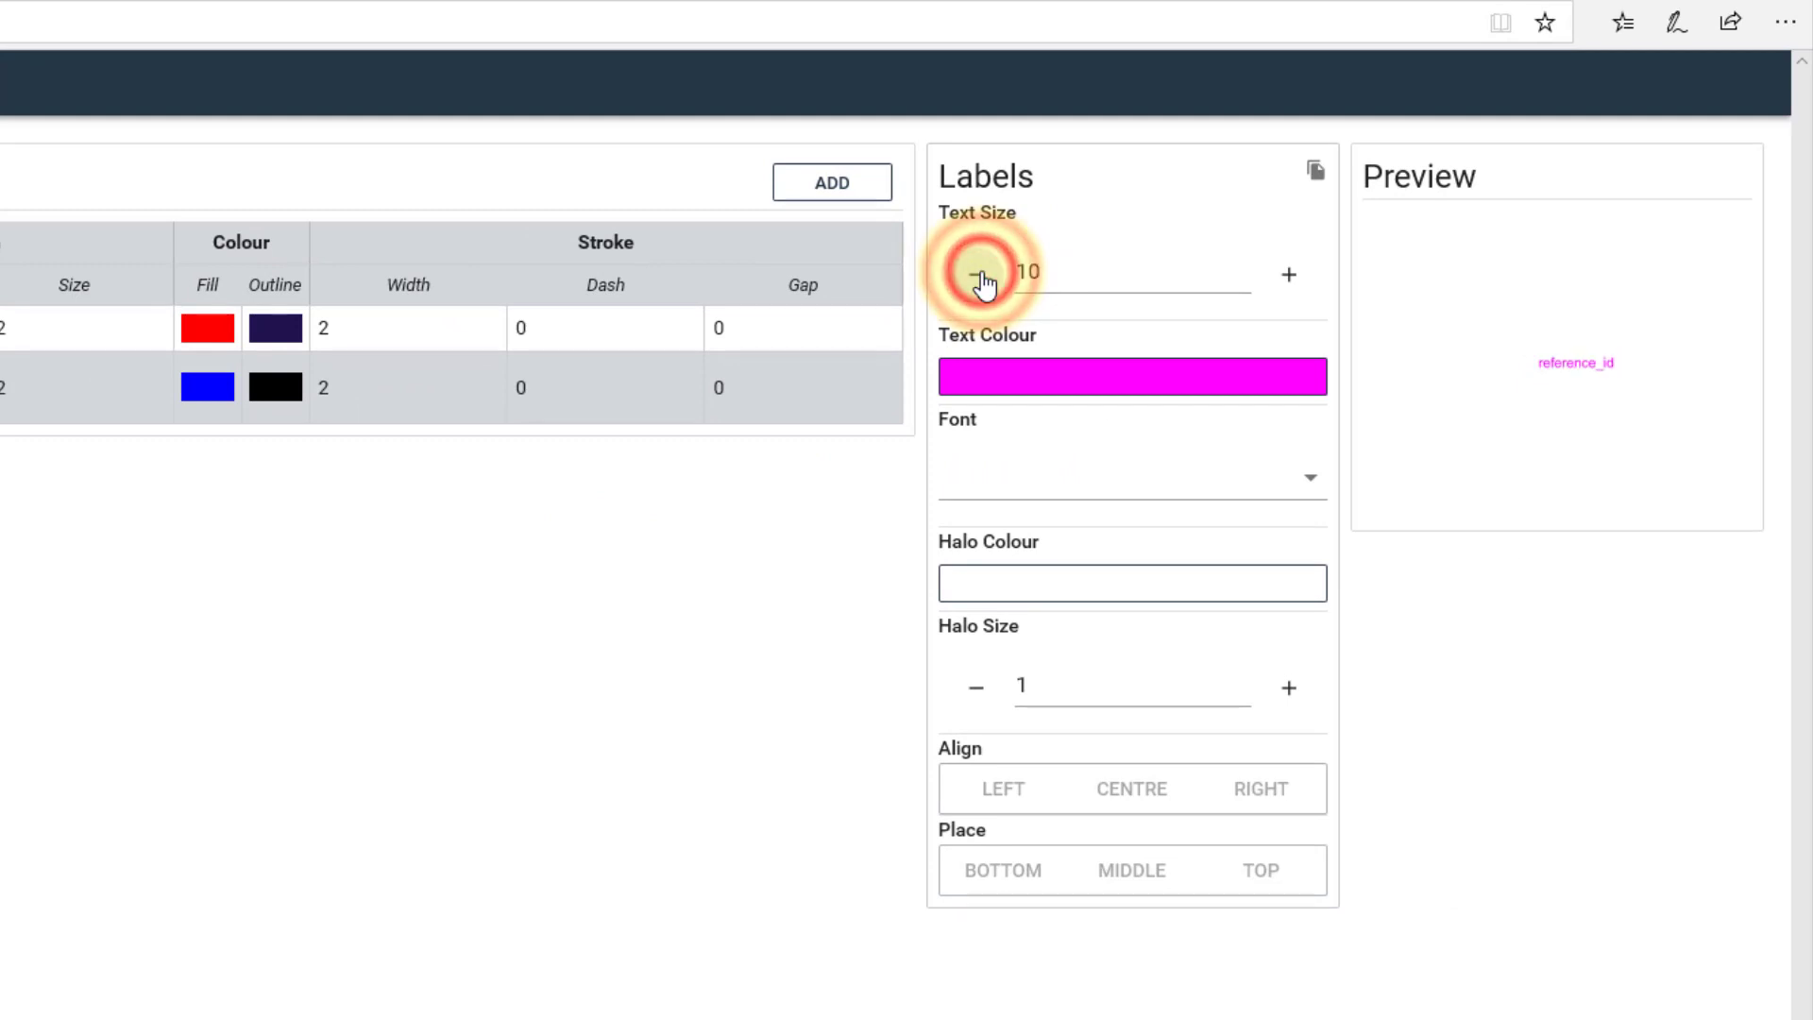
{"action": "left_click", "coordinate": [1018, 385]}
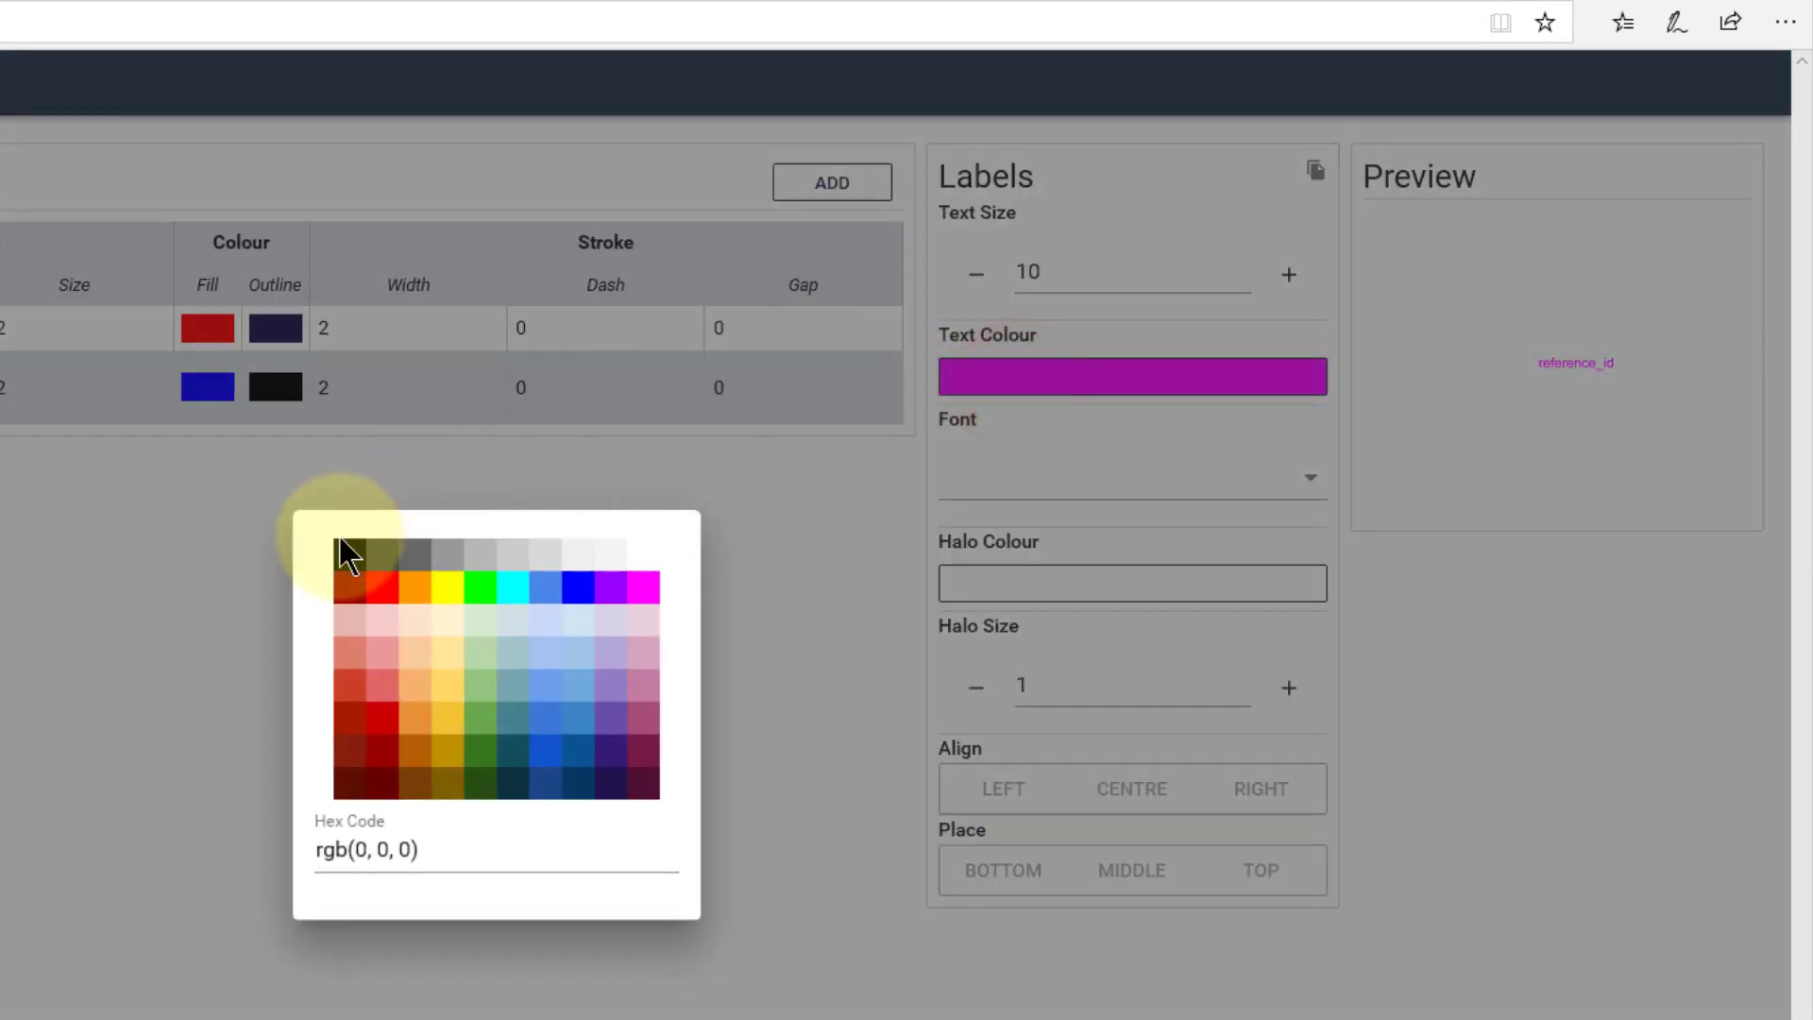
{"action": "left_click", "coordinate": [345, 555]}
{"action": "left_click", "coordinate": [1051, 472]}
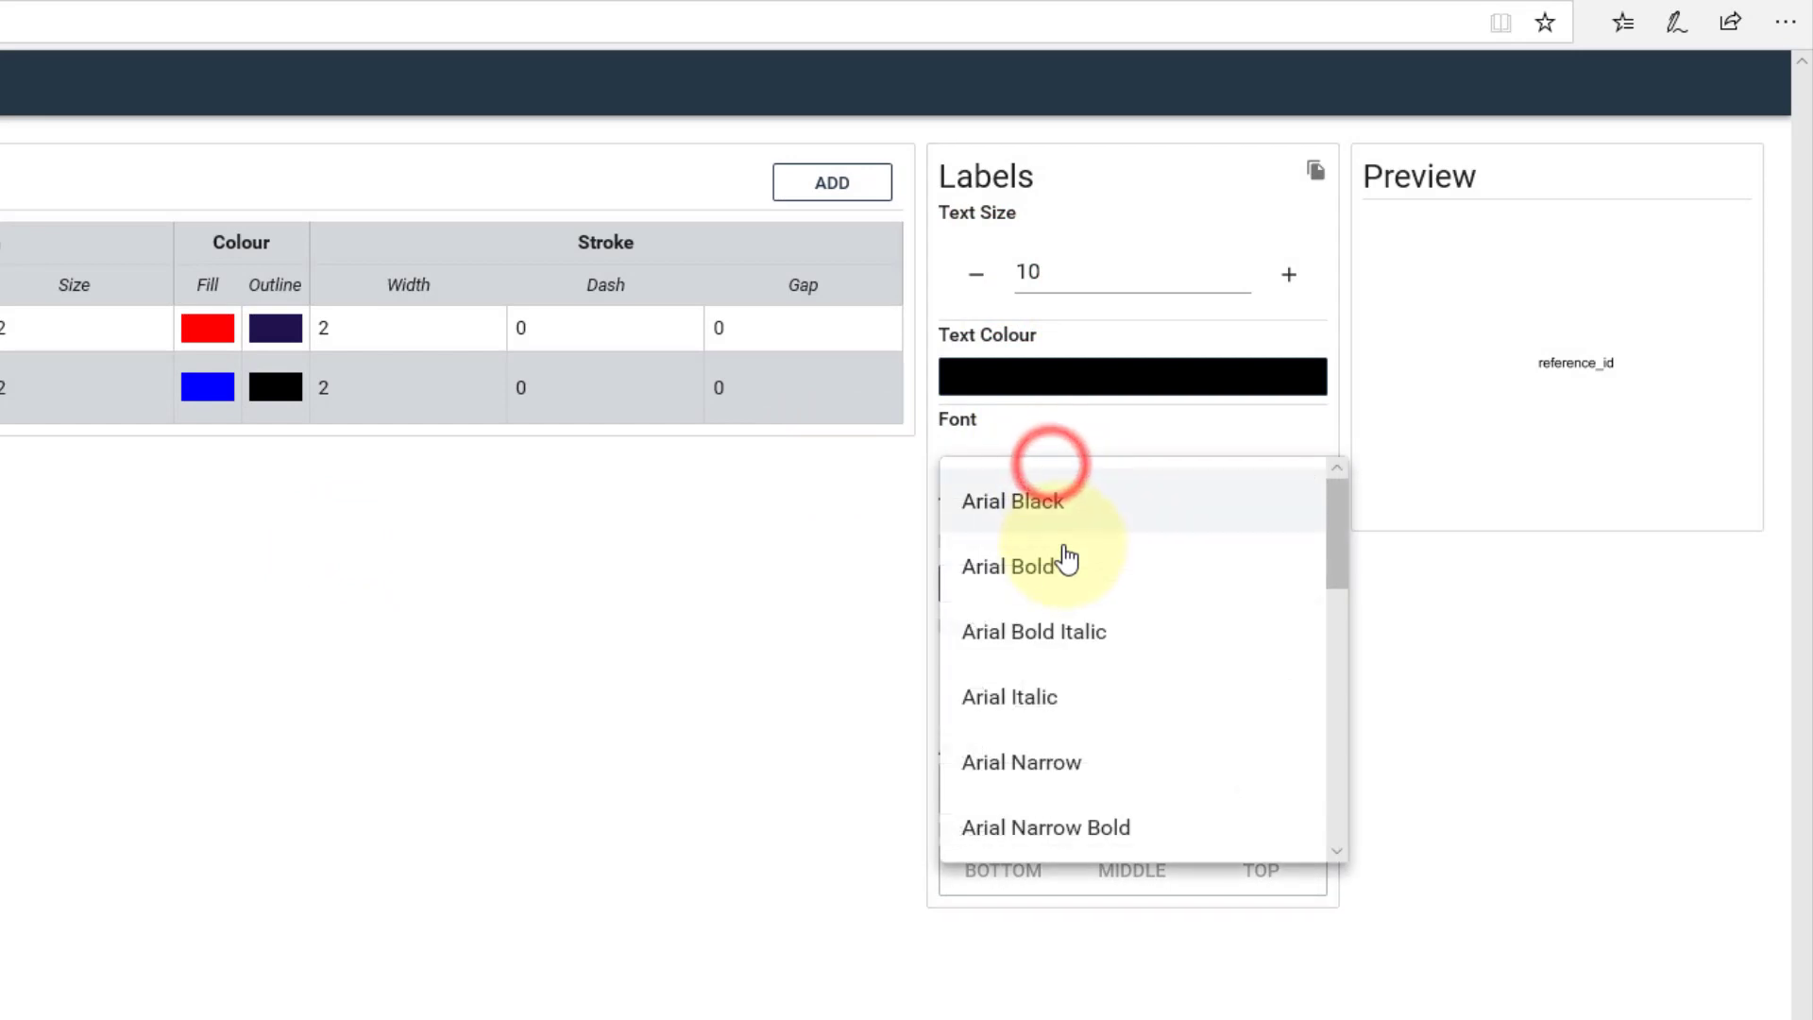
{"action": "left_click", "coordinate": [1076, 524]}
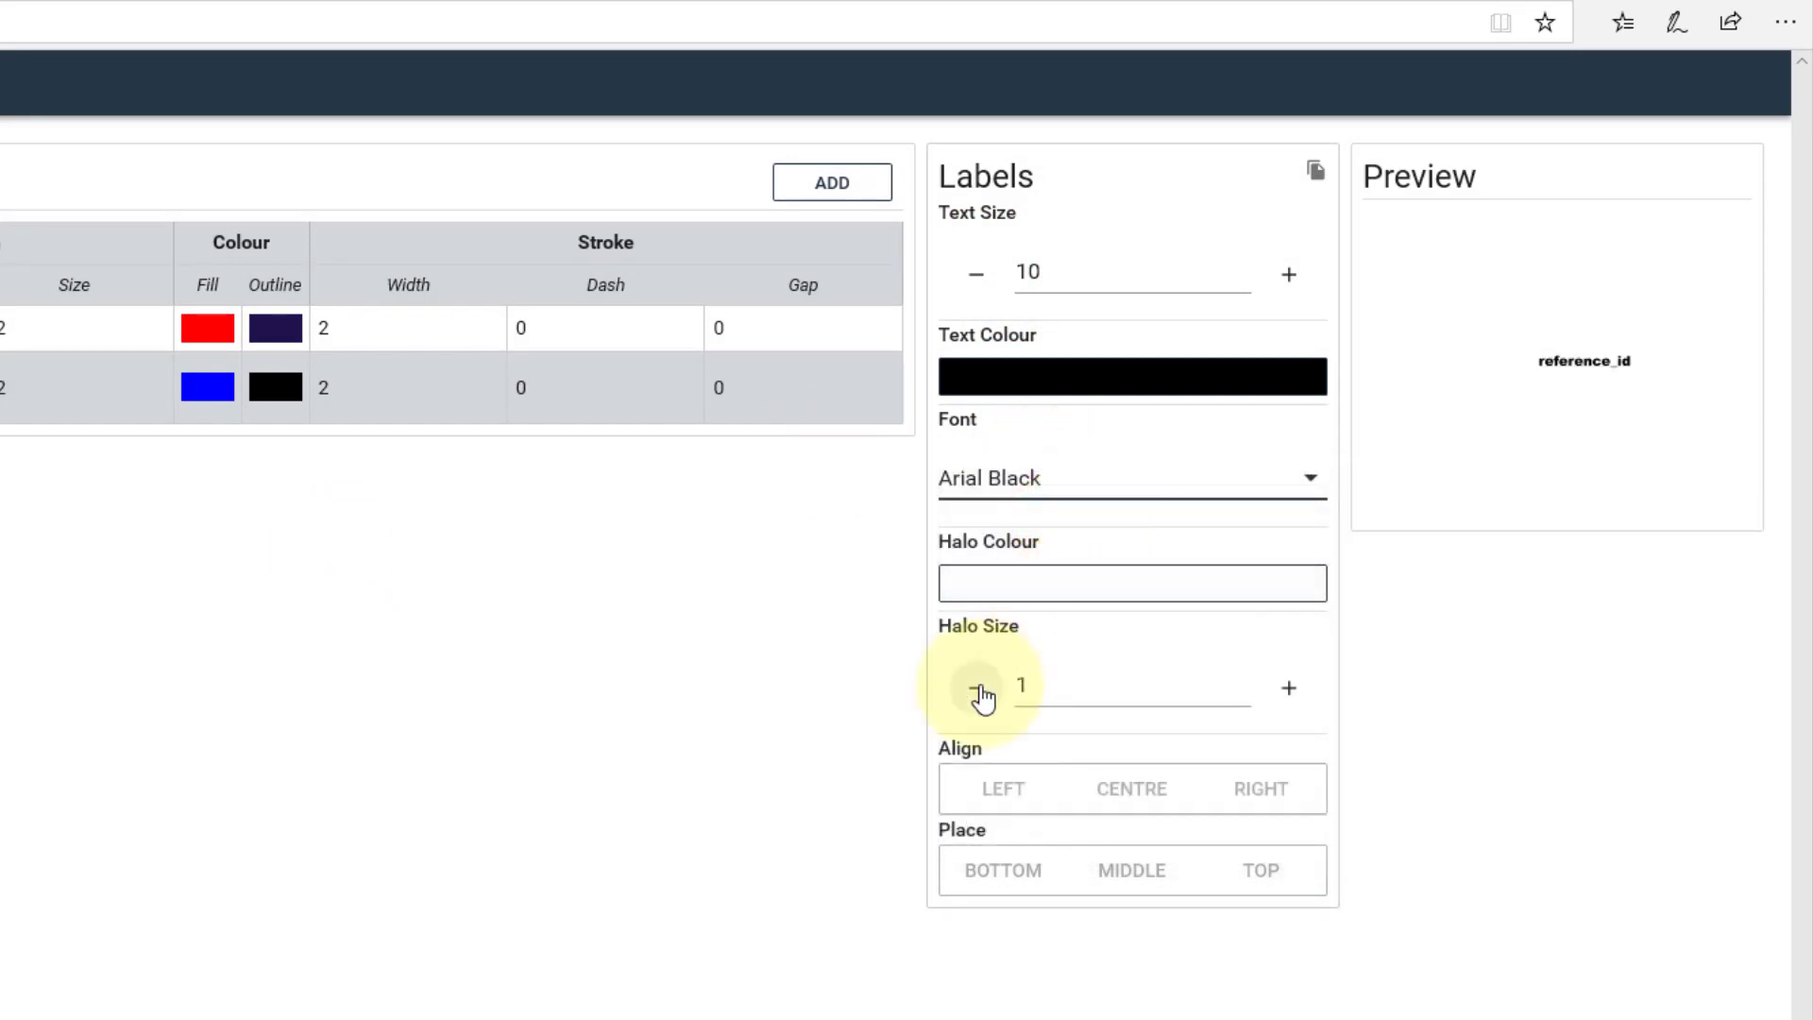
- Align the labels right with middle placement and a halo size of 1, and save the Bins style
{"action": "left_click", "coordinate": [1246, 791]}
{"action": "left_click", "coordinate": [1133, 869]}
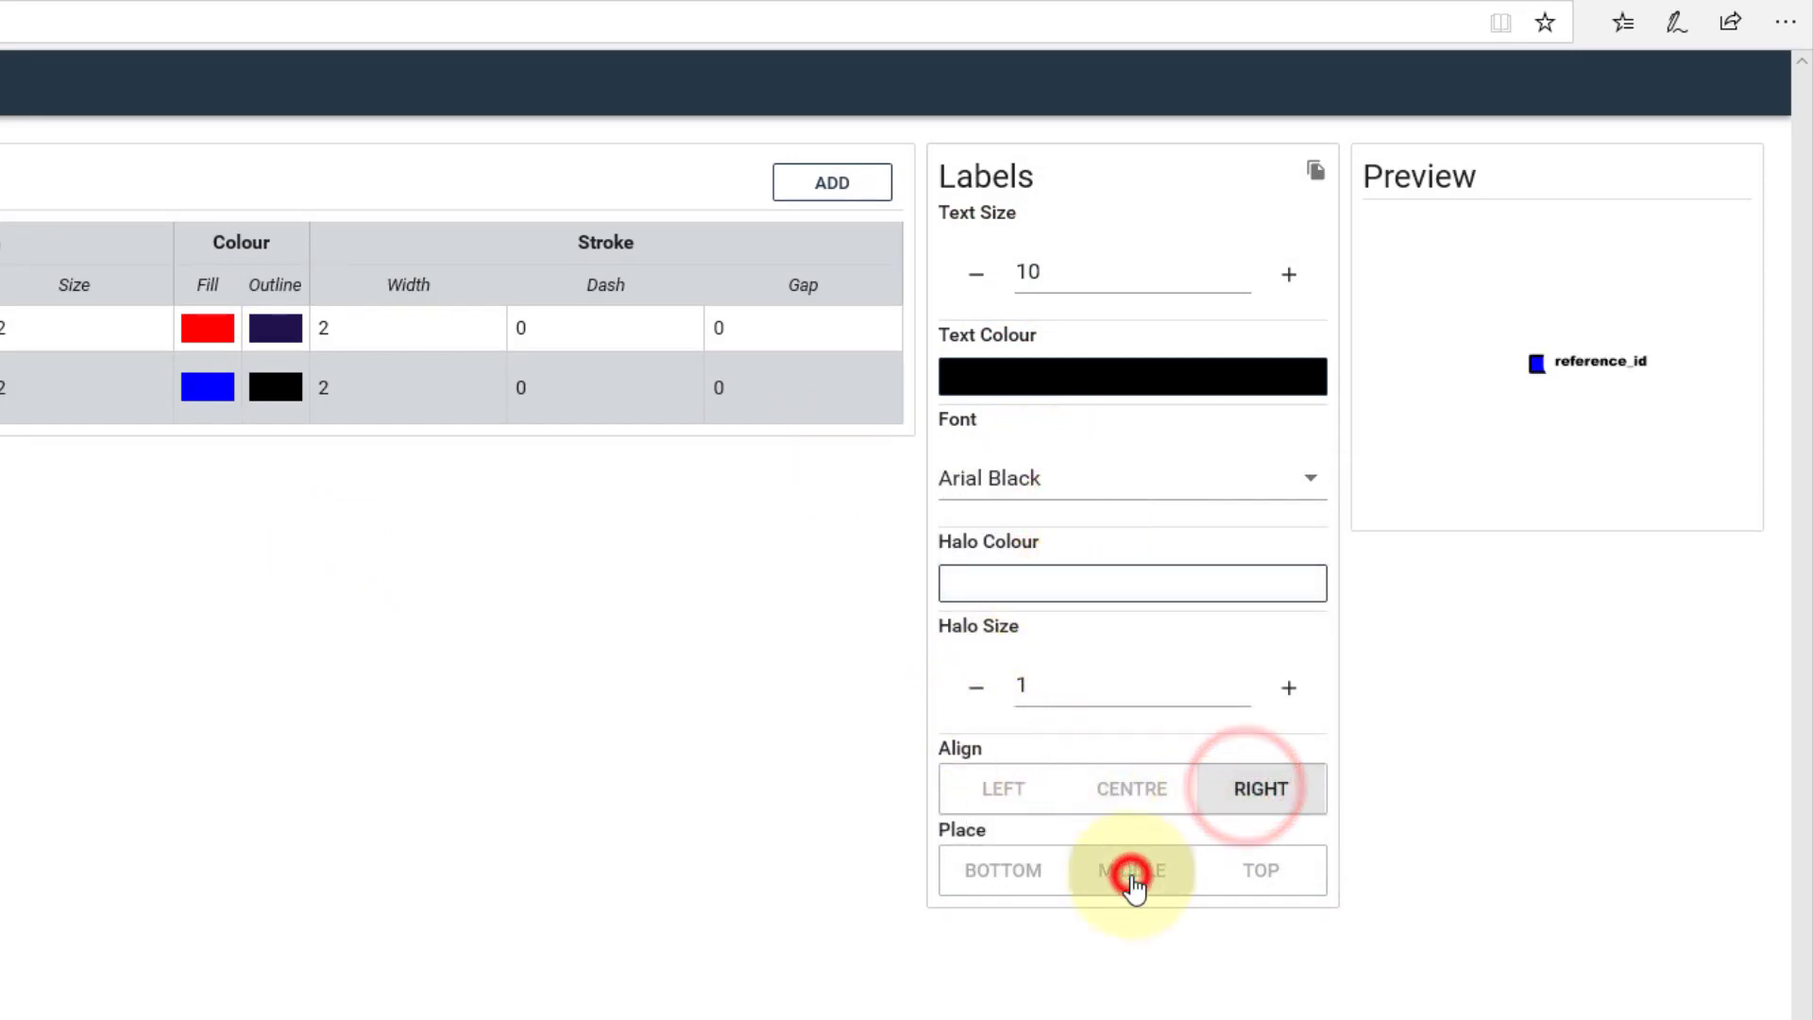
{"action": "left_click", "coordinate": [978, 689]}
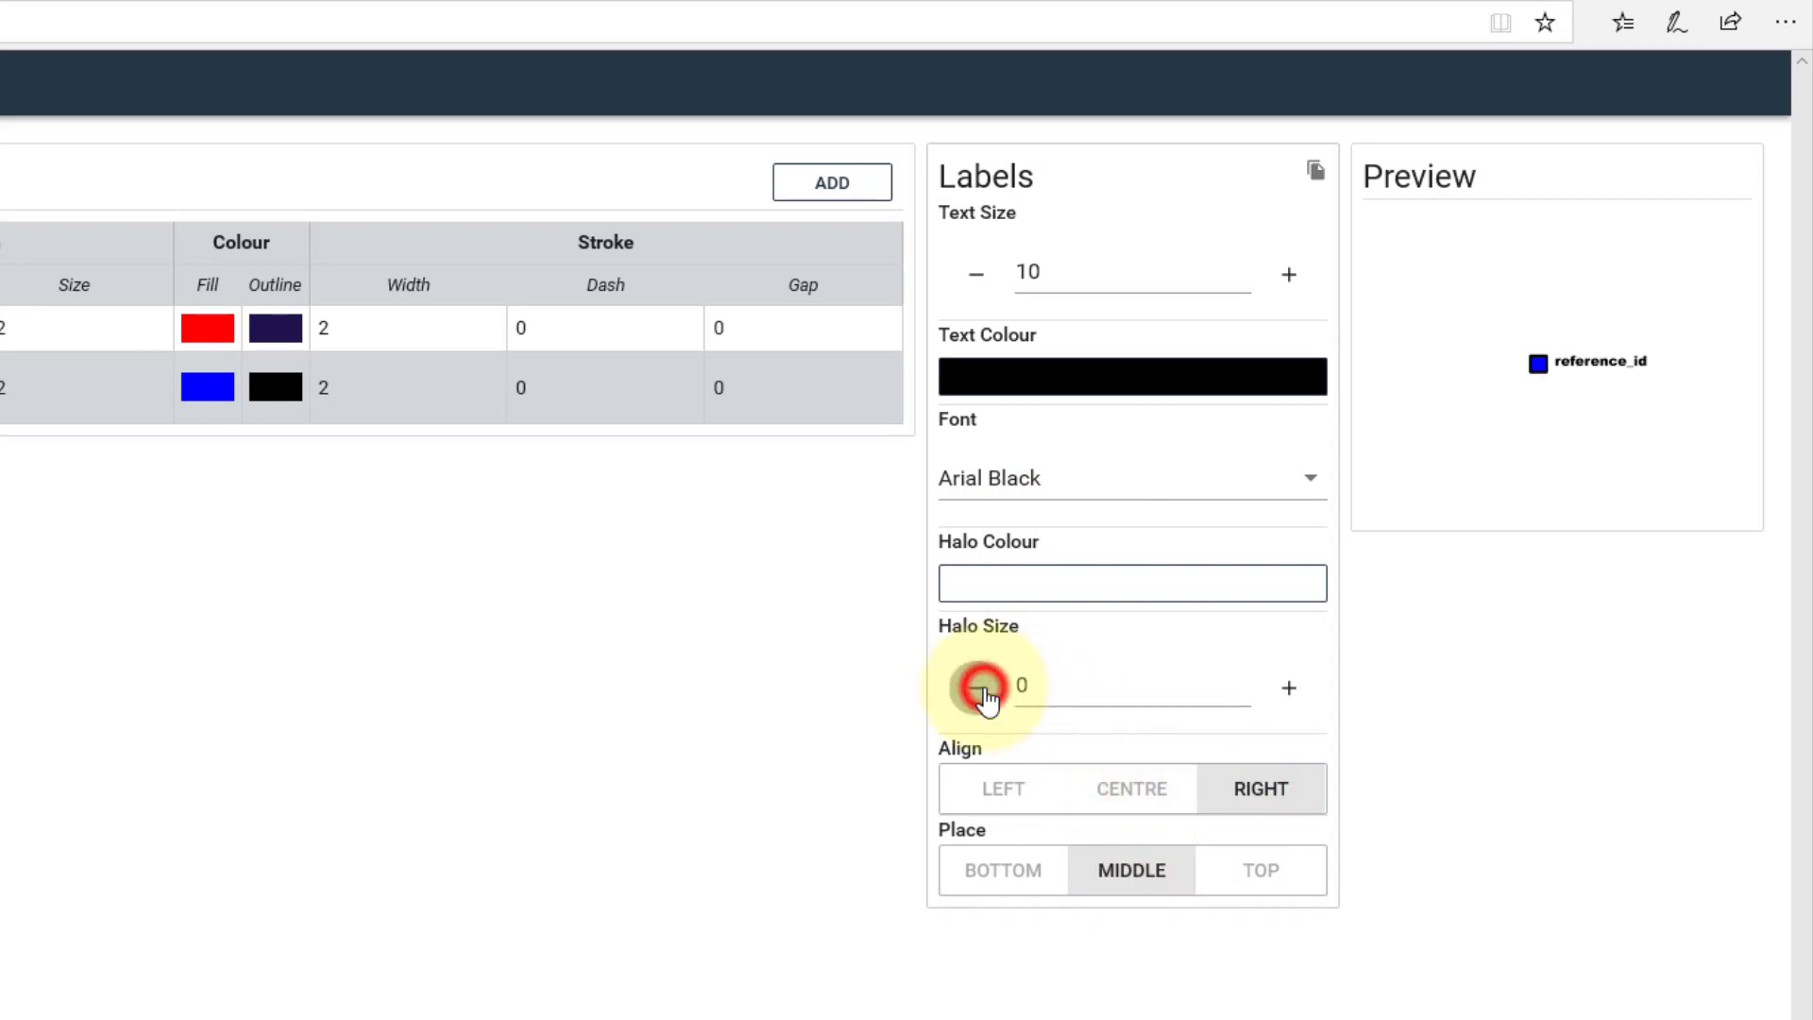
{"action": "left_click", "coordinate": [1286, 690]}
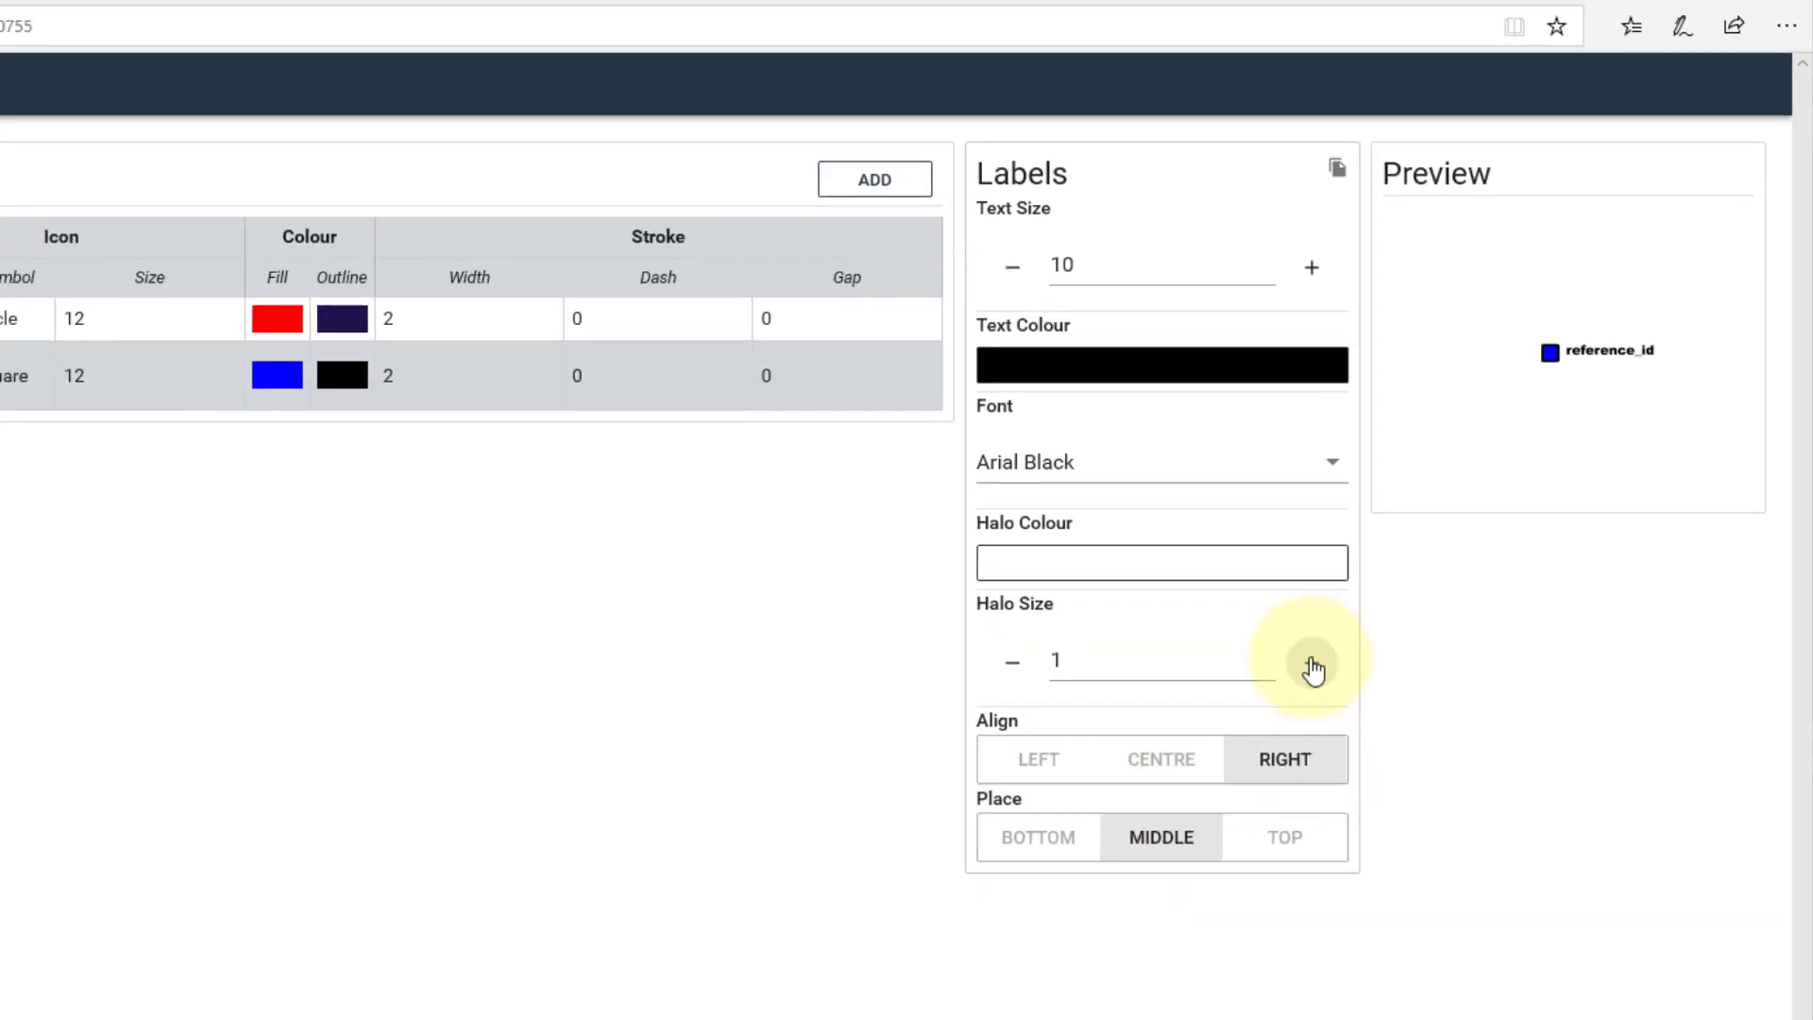
{"action": "left_click", "coordinate": [1724, 969]}
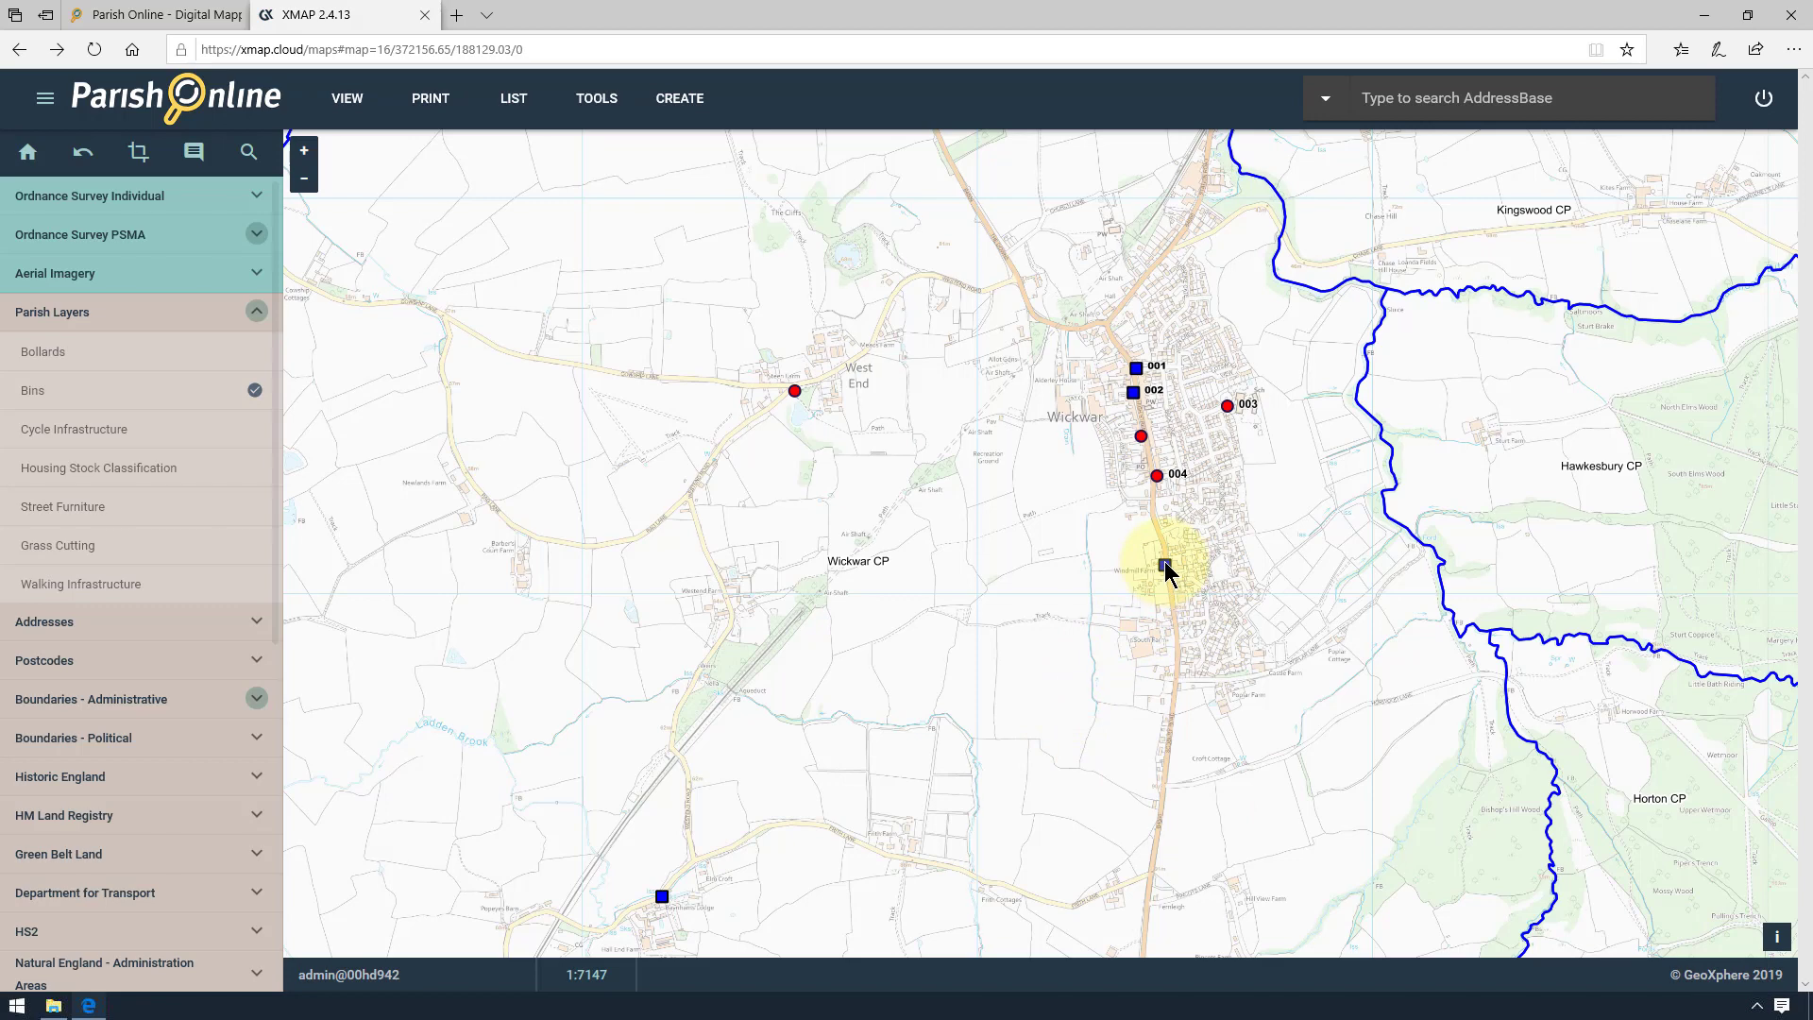
- Change the Theme of the blue square bin beside Windmill Farm to Dog Waste and save the feature
{"action": "scroll", "coordinate": [1171, 564], "scroll_direction": "up", "scroll_amount": 1}
{"action": "scroll", "coordinate": [1181, 563], "scroll_direction": "up", "scroll_amount": 1}
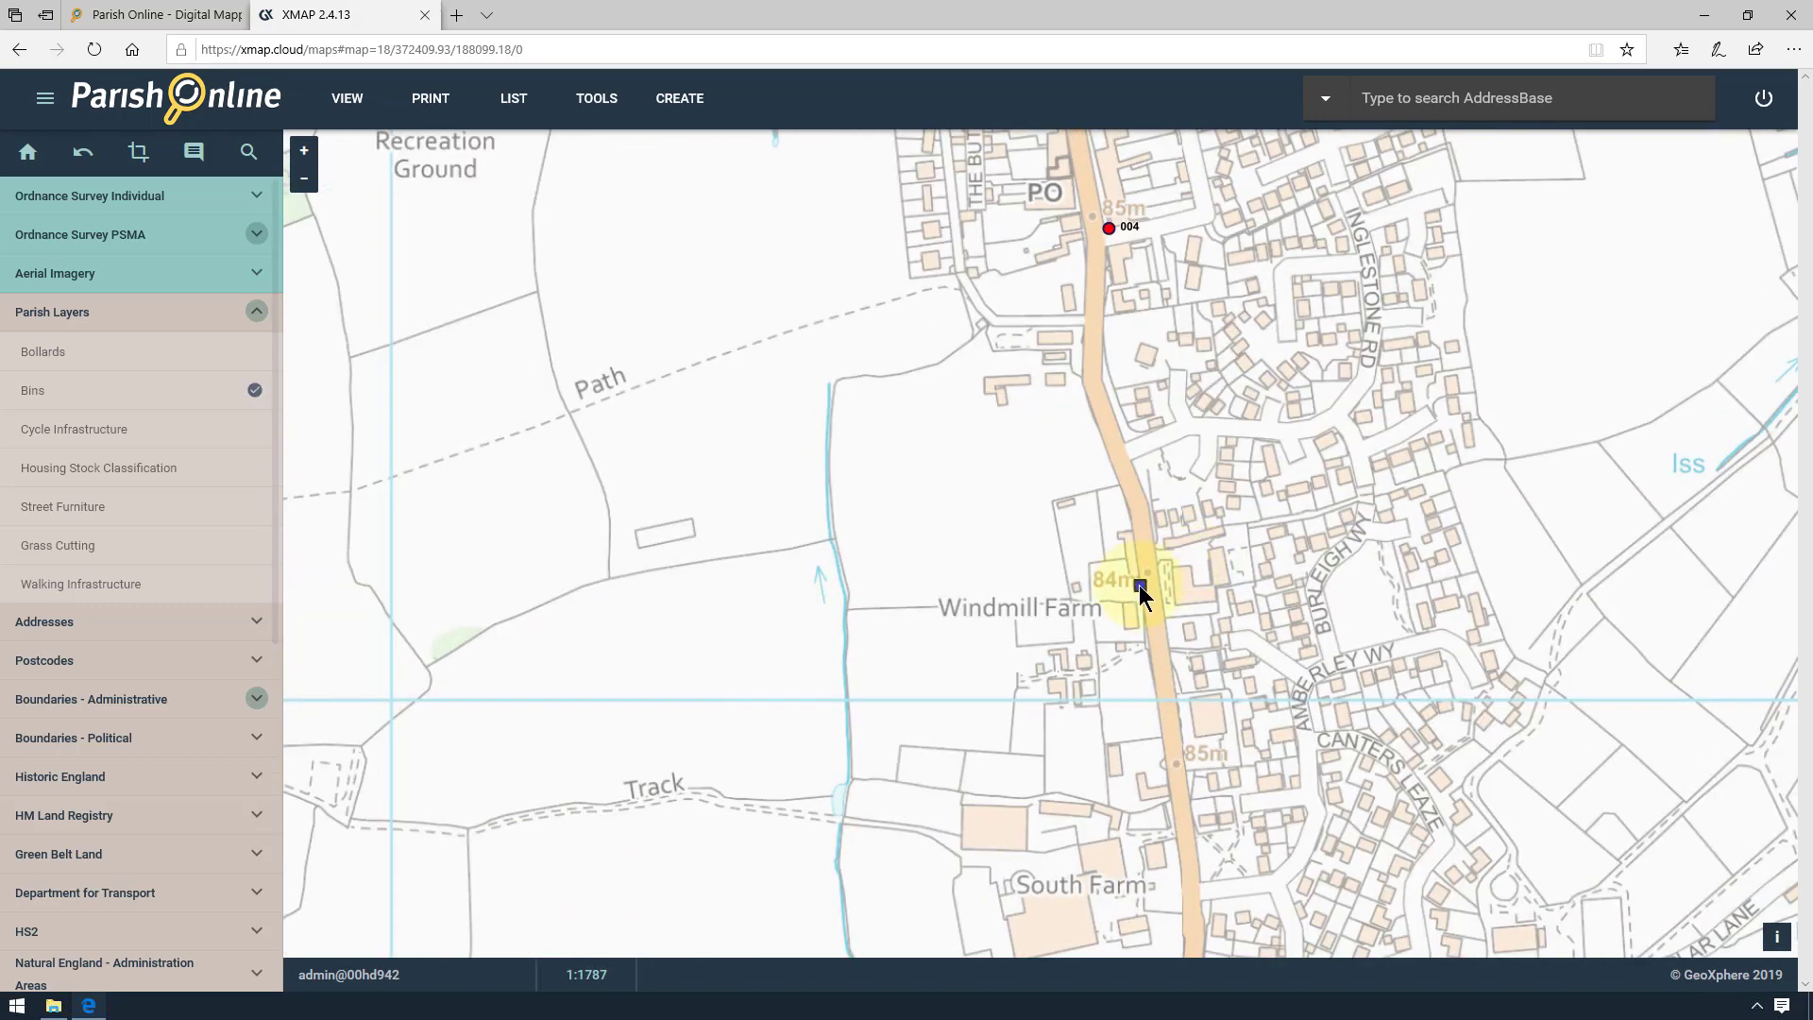
{"action": "left_click", "coordinate": [1138, 585]}
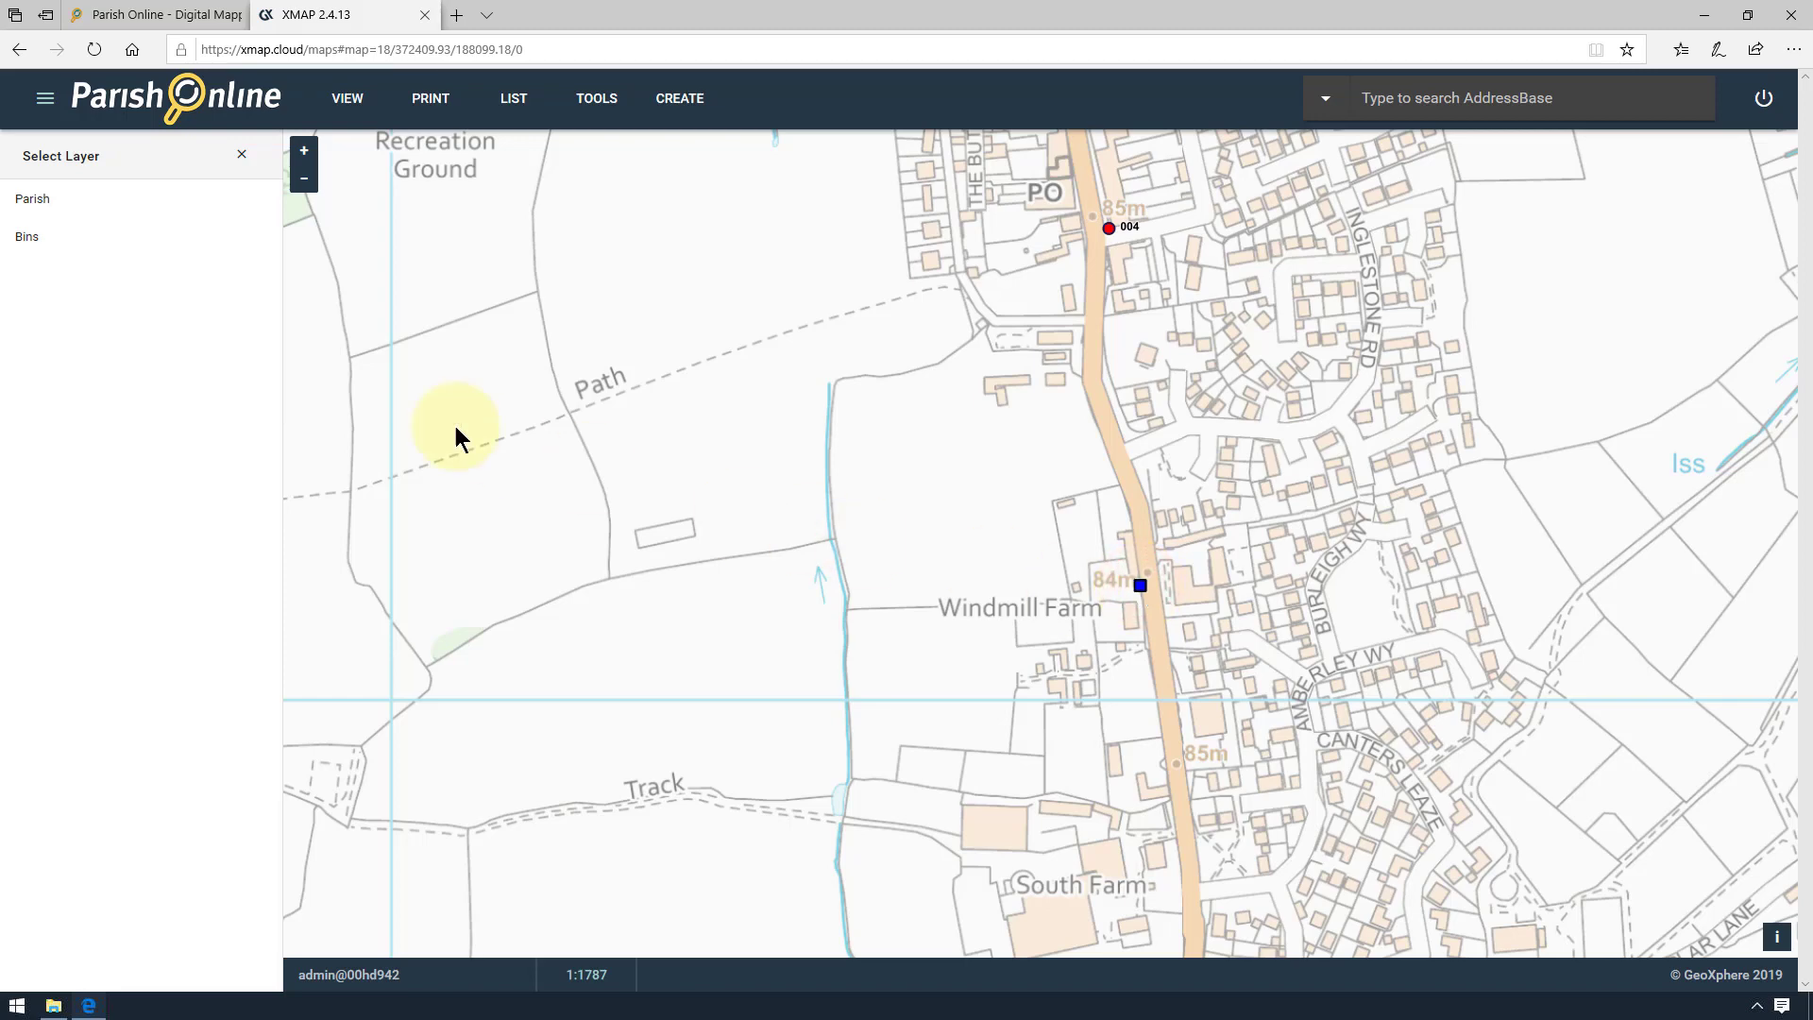
{"action": "left_click", "coordinate": [100, 237]}
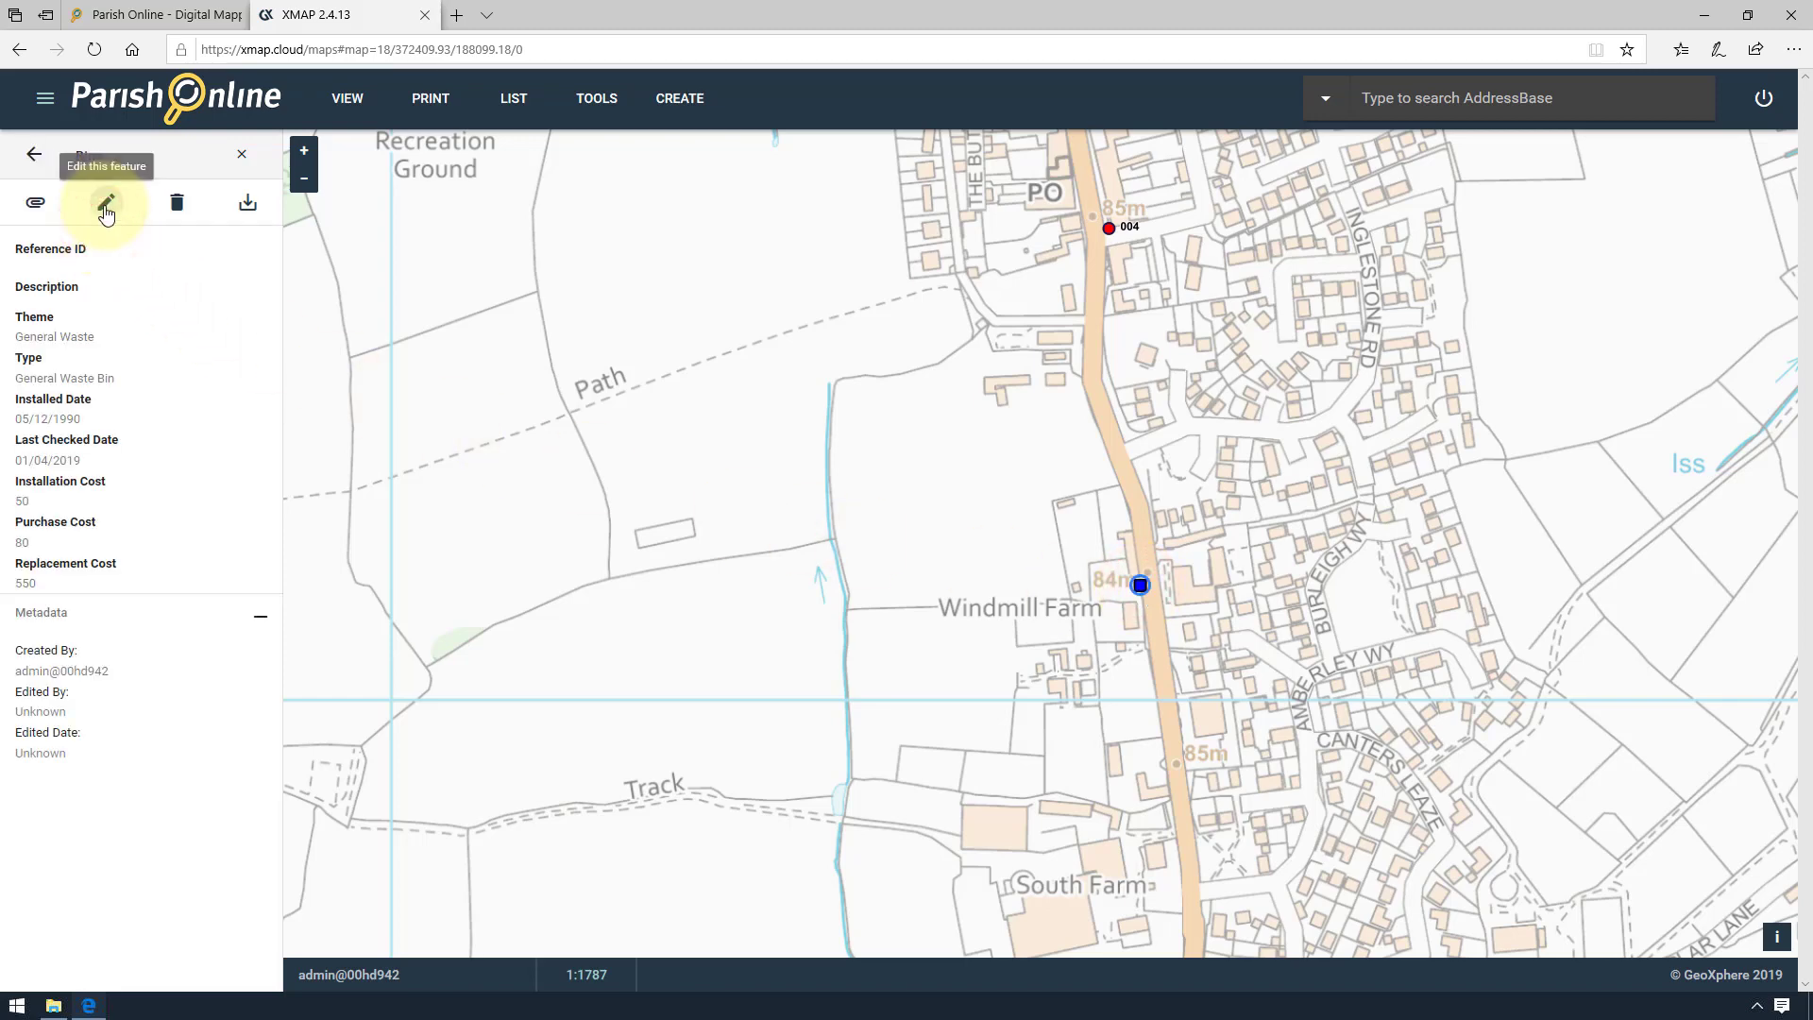
{"action": "left_click", "coordinate": [103, 206]}
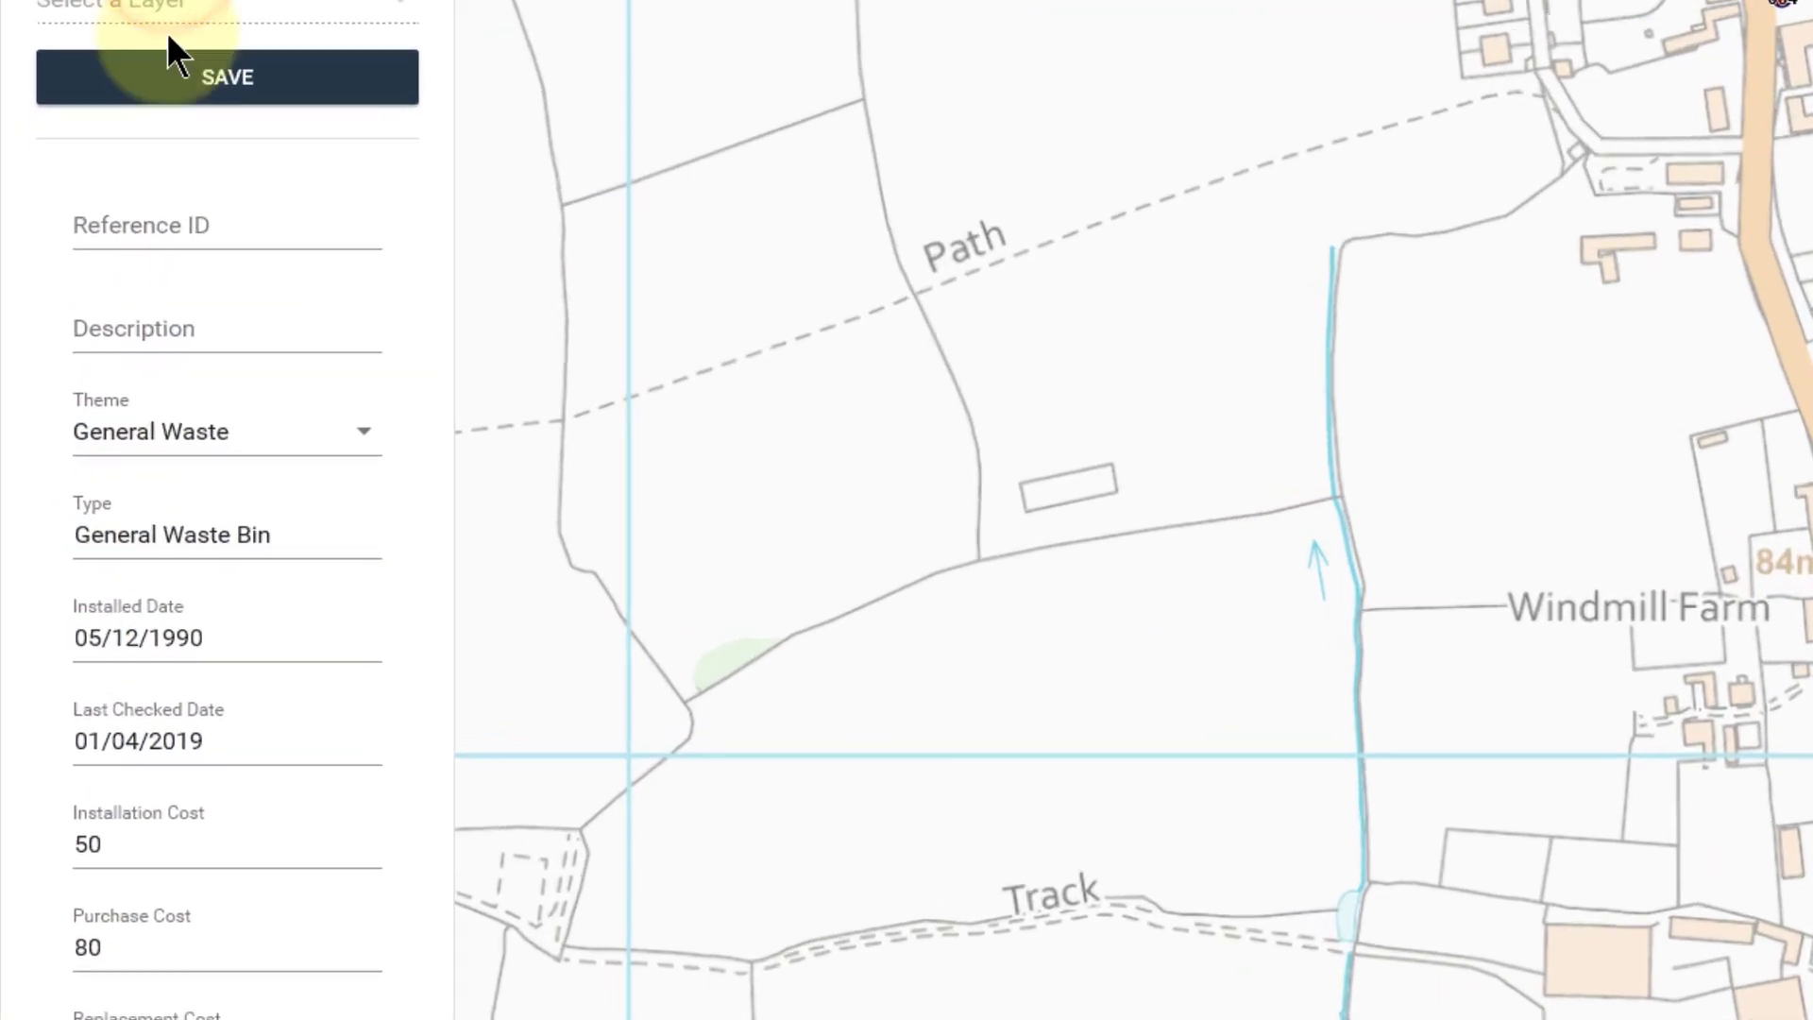
{"action": "left_click", "coordinate": [314, 424]}
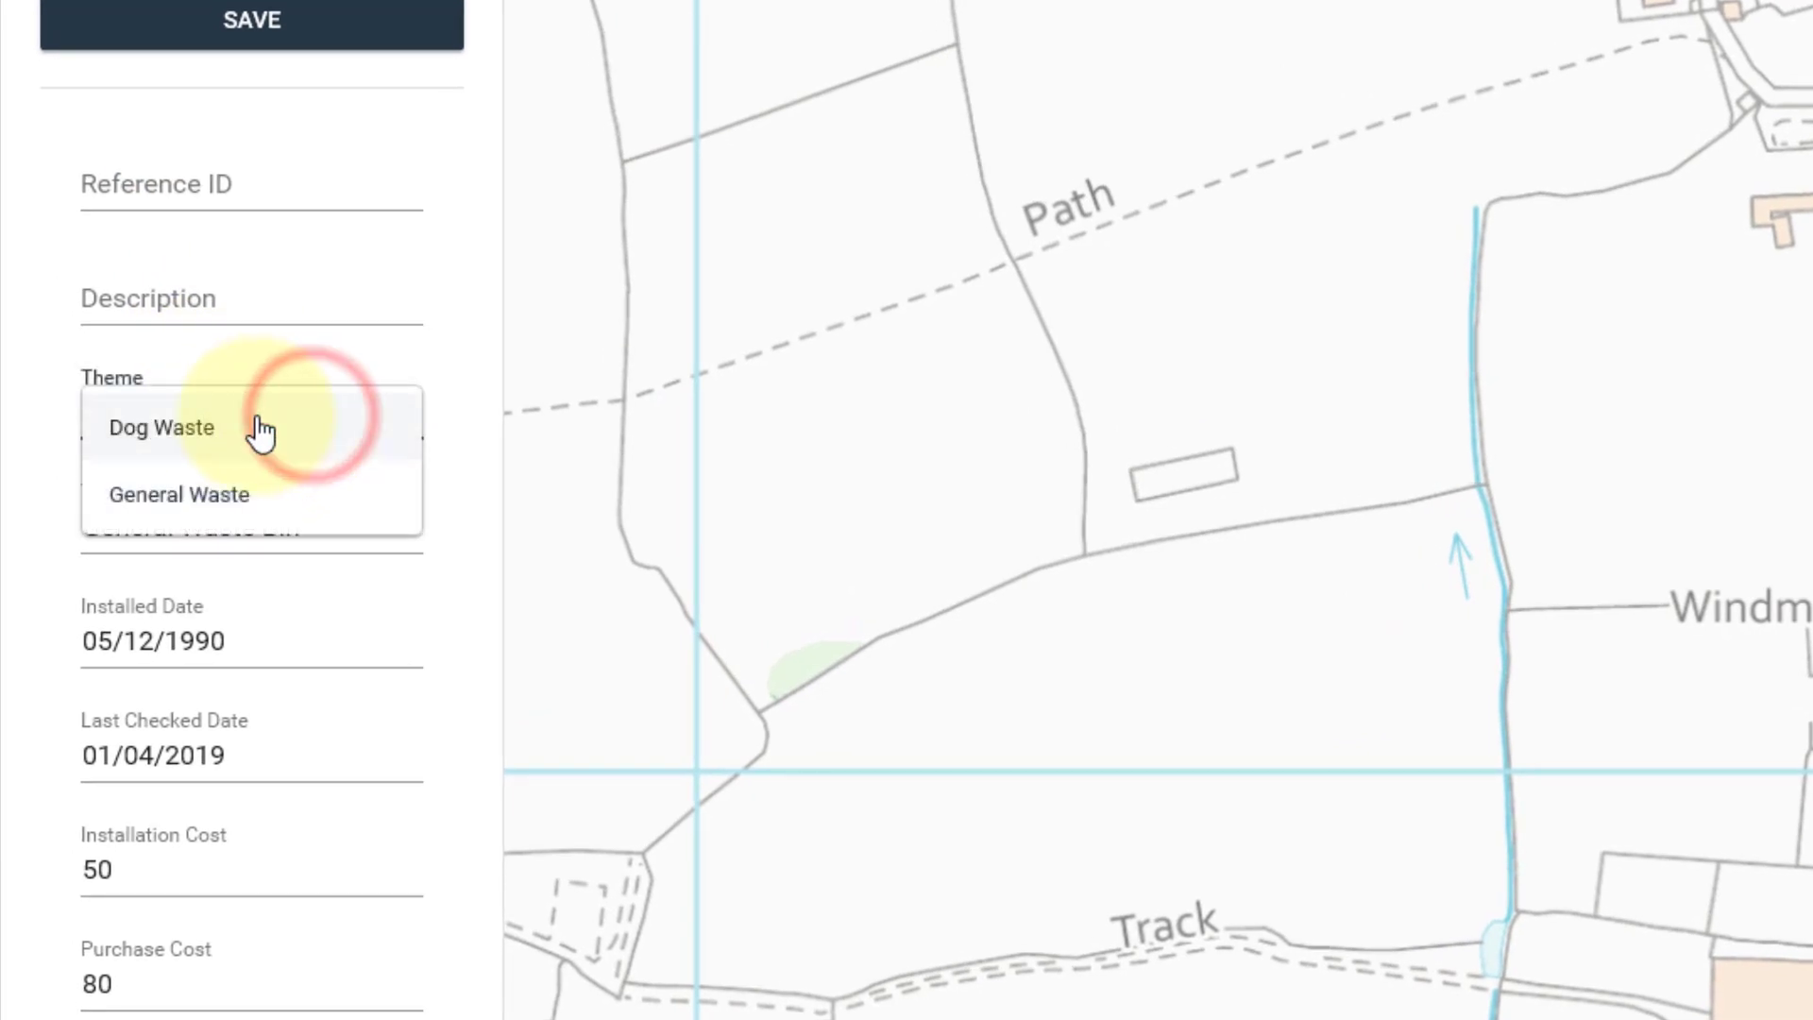
{"action": "left_click", "coordinate": [222, 443]}
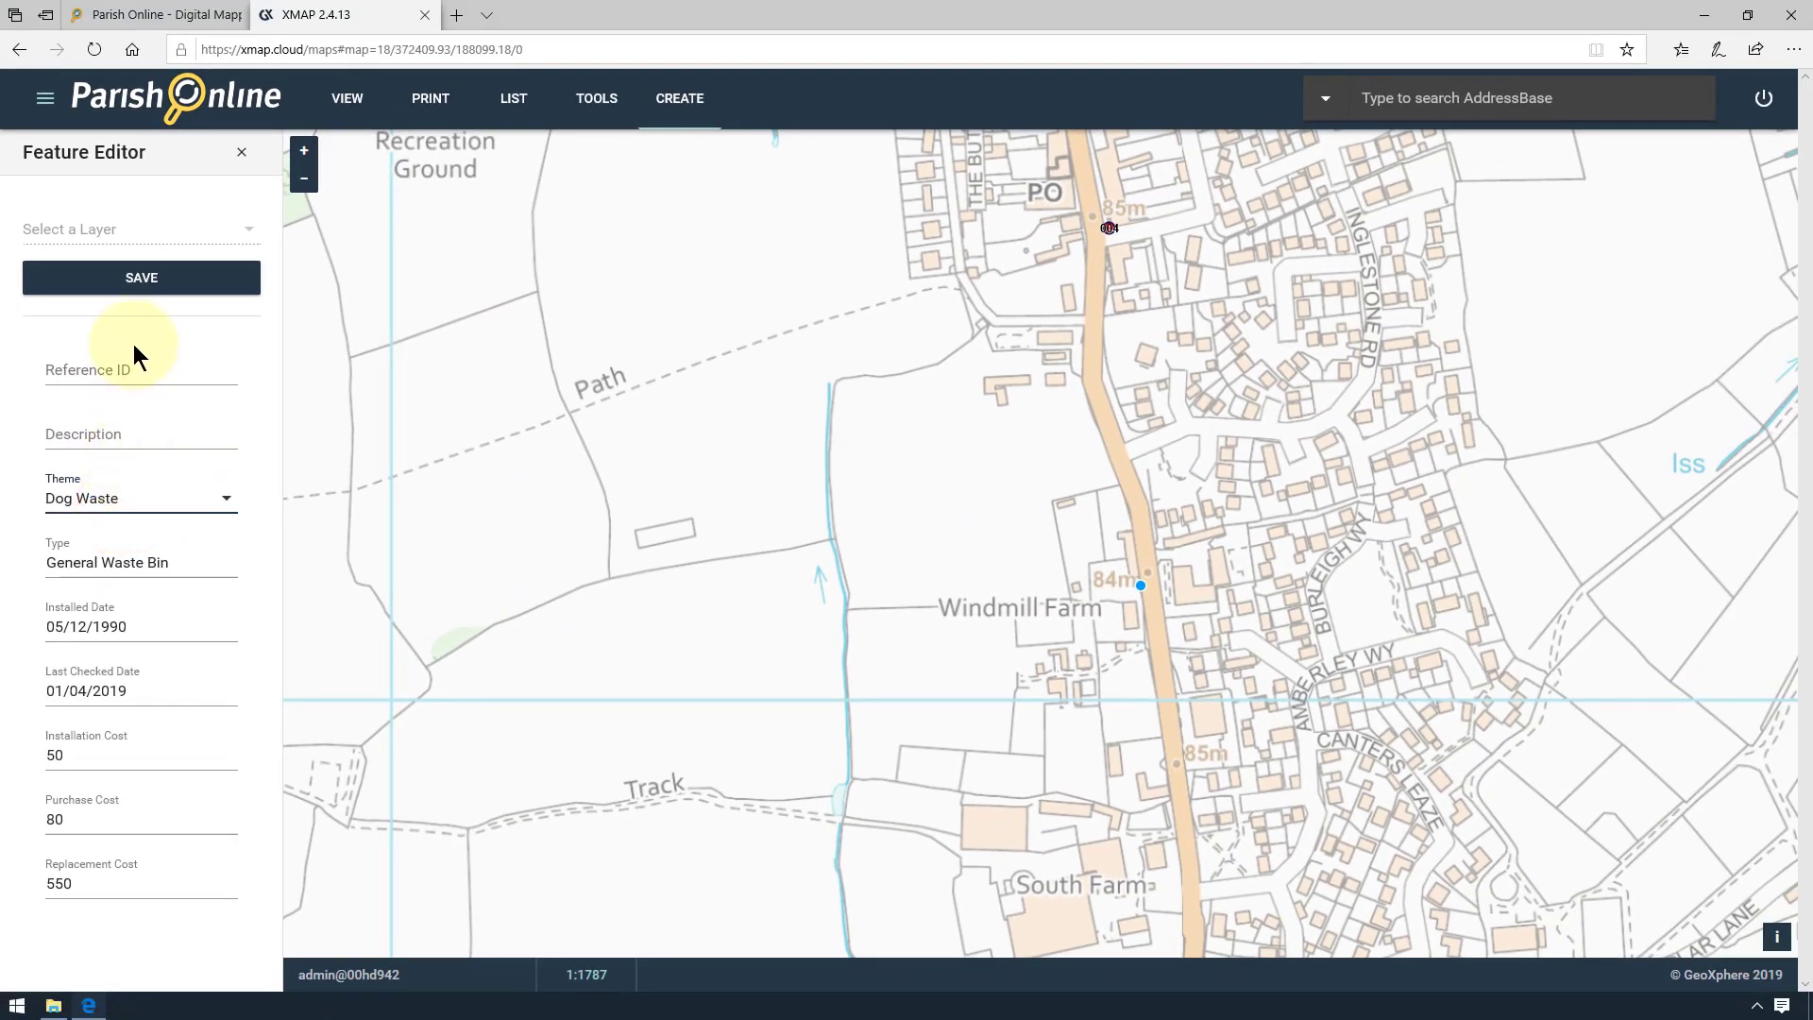
{"action": "left_click", "coordinate": [226, 66]}
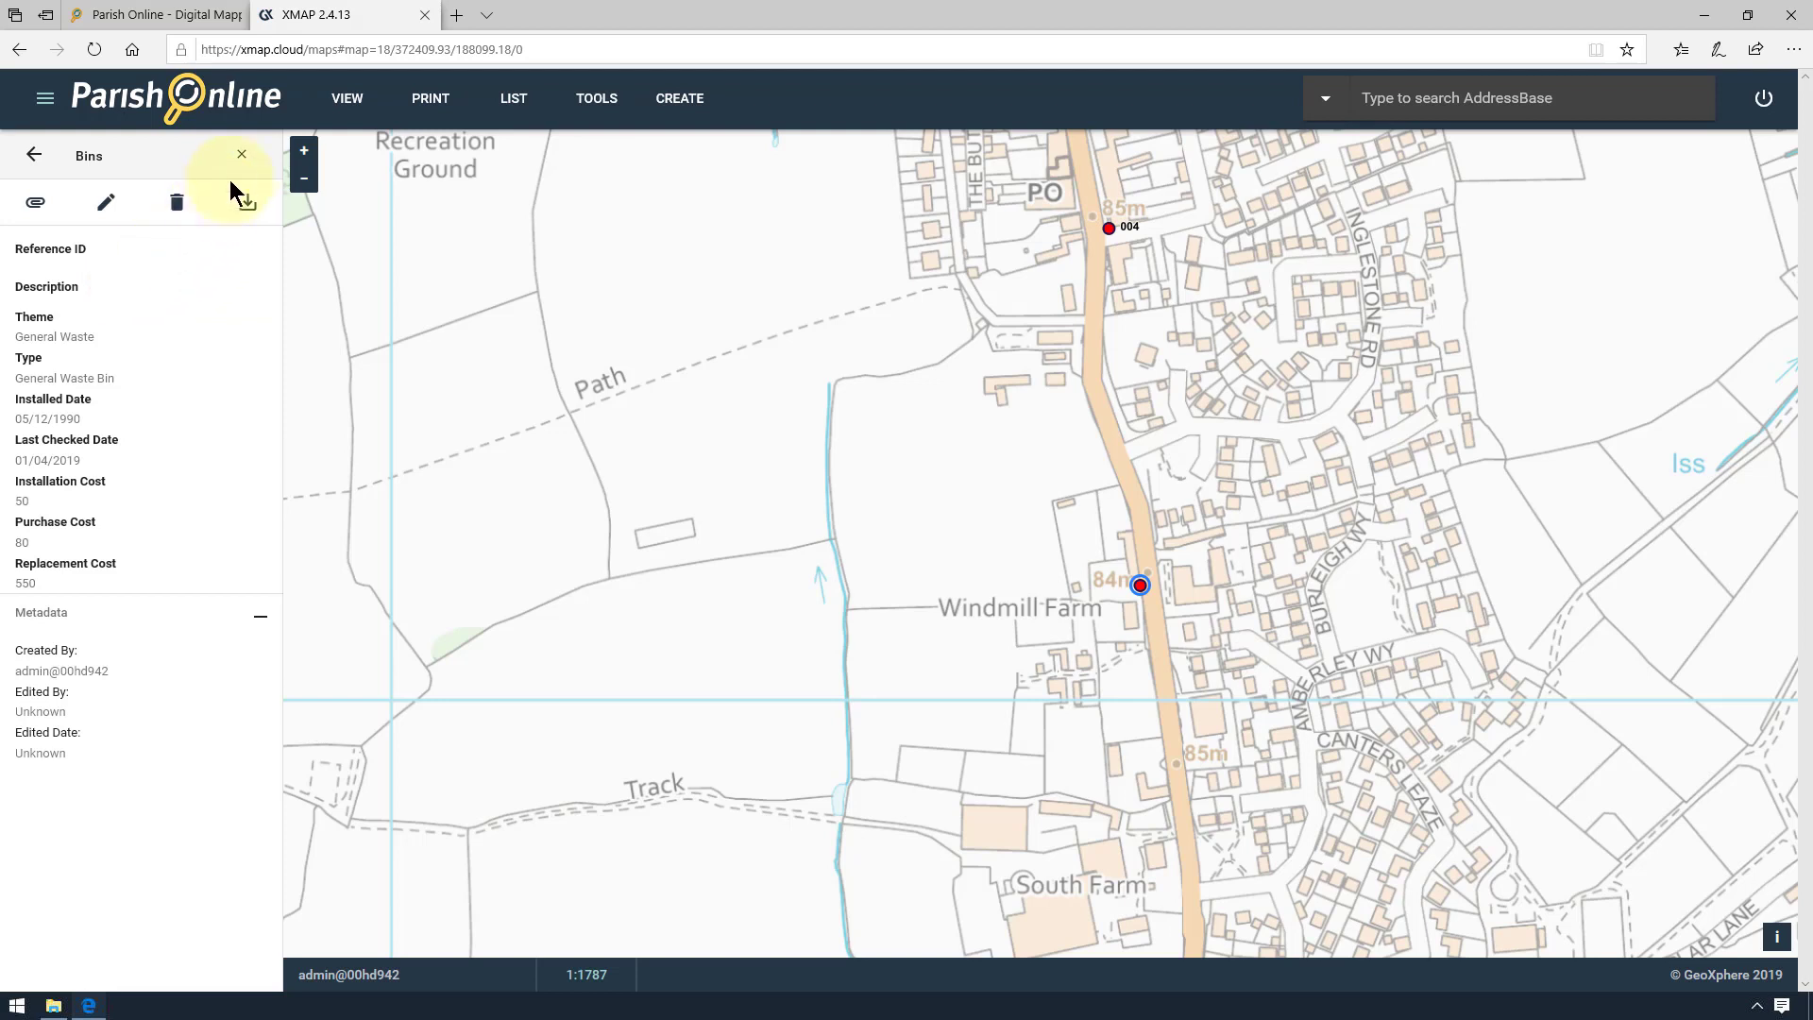
{"action": "left_click", "coordinate": [243, 157]}
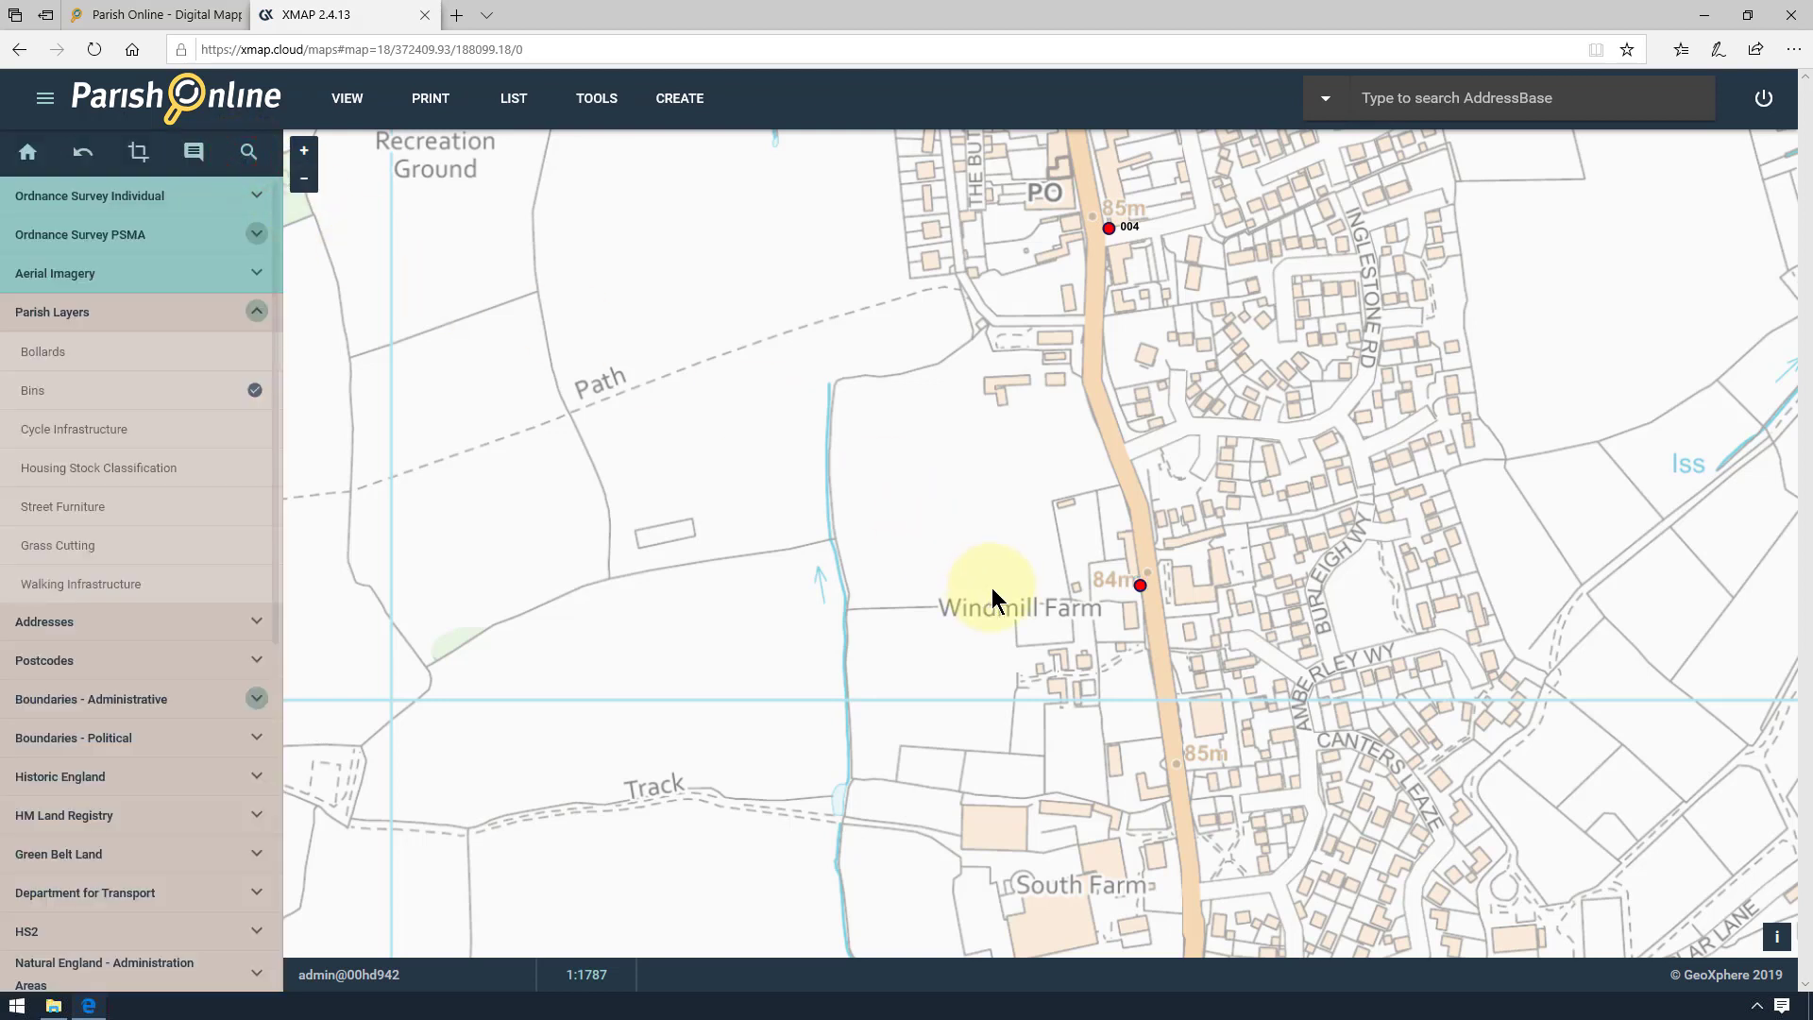
- Set the Windmill Farm bin's Theme back to General Waste and save the feature
{"action": "left_click", "coordinate": [1139, 586]}
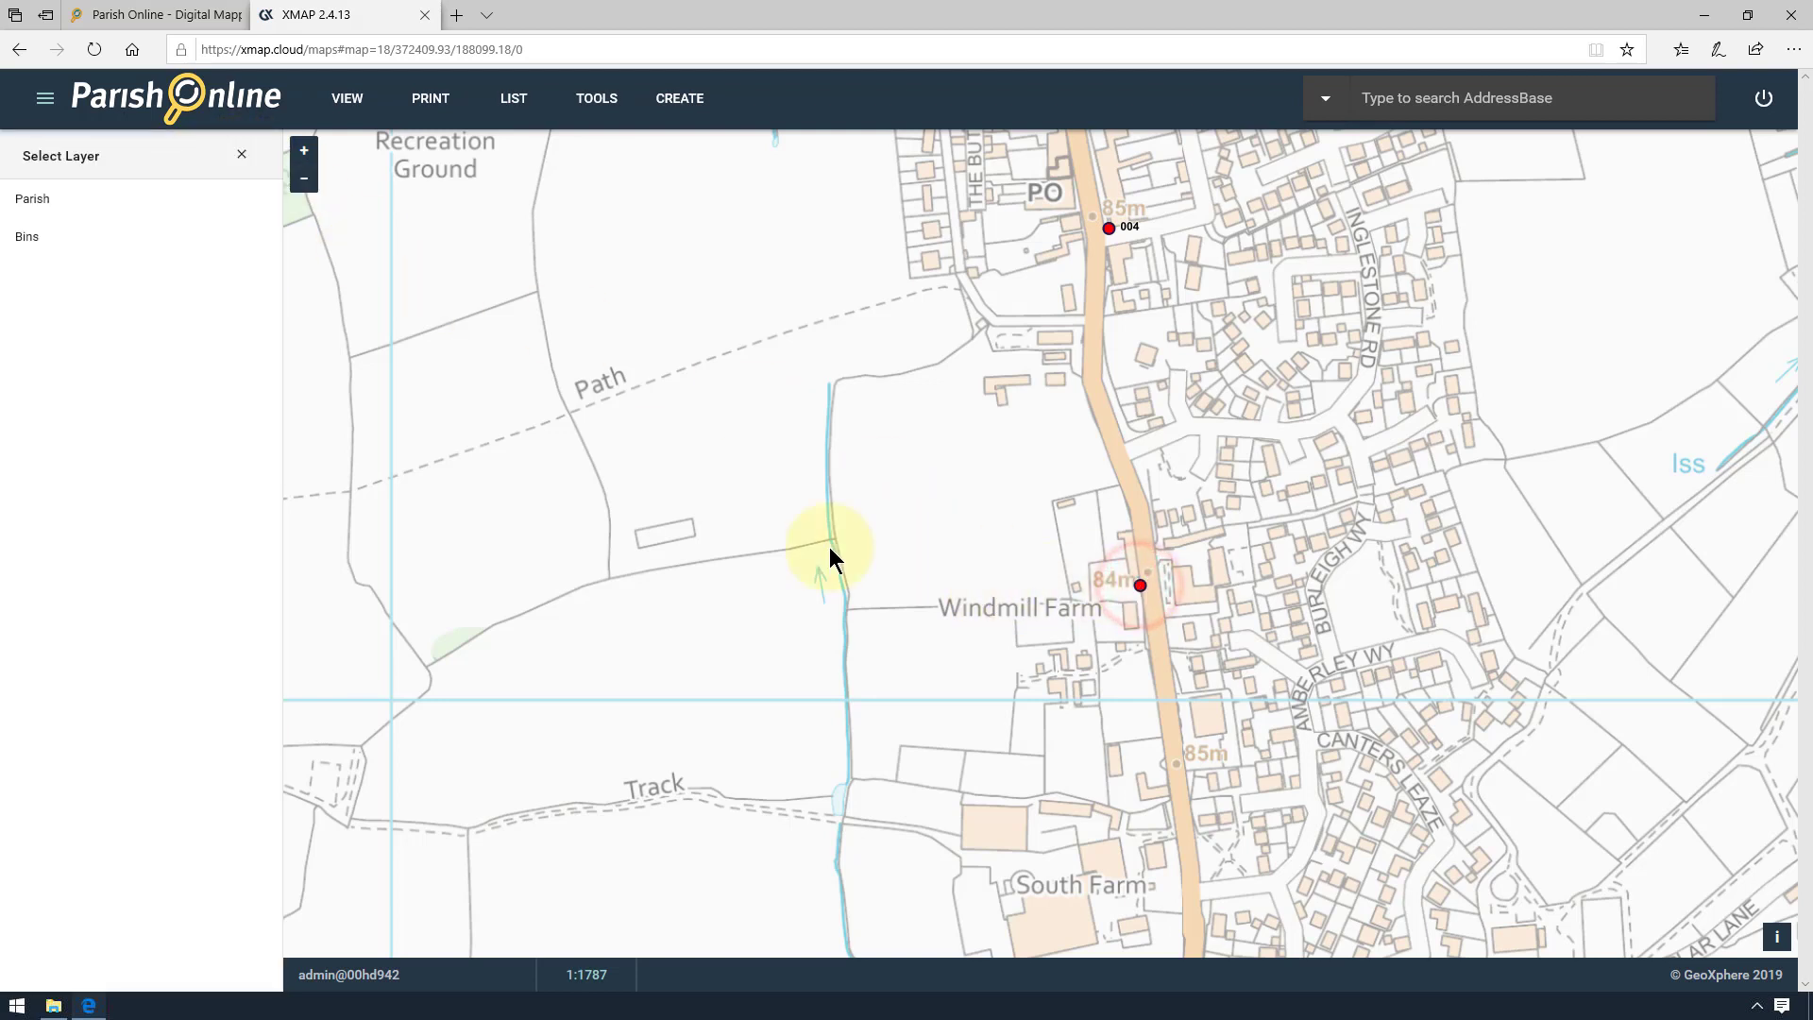
{"action": "left_click", "coordinate": [121, 240]}
{"action": "left_click", "coordinate": [106, 202]}
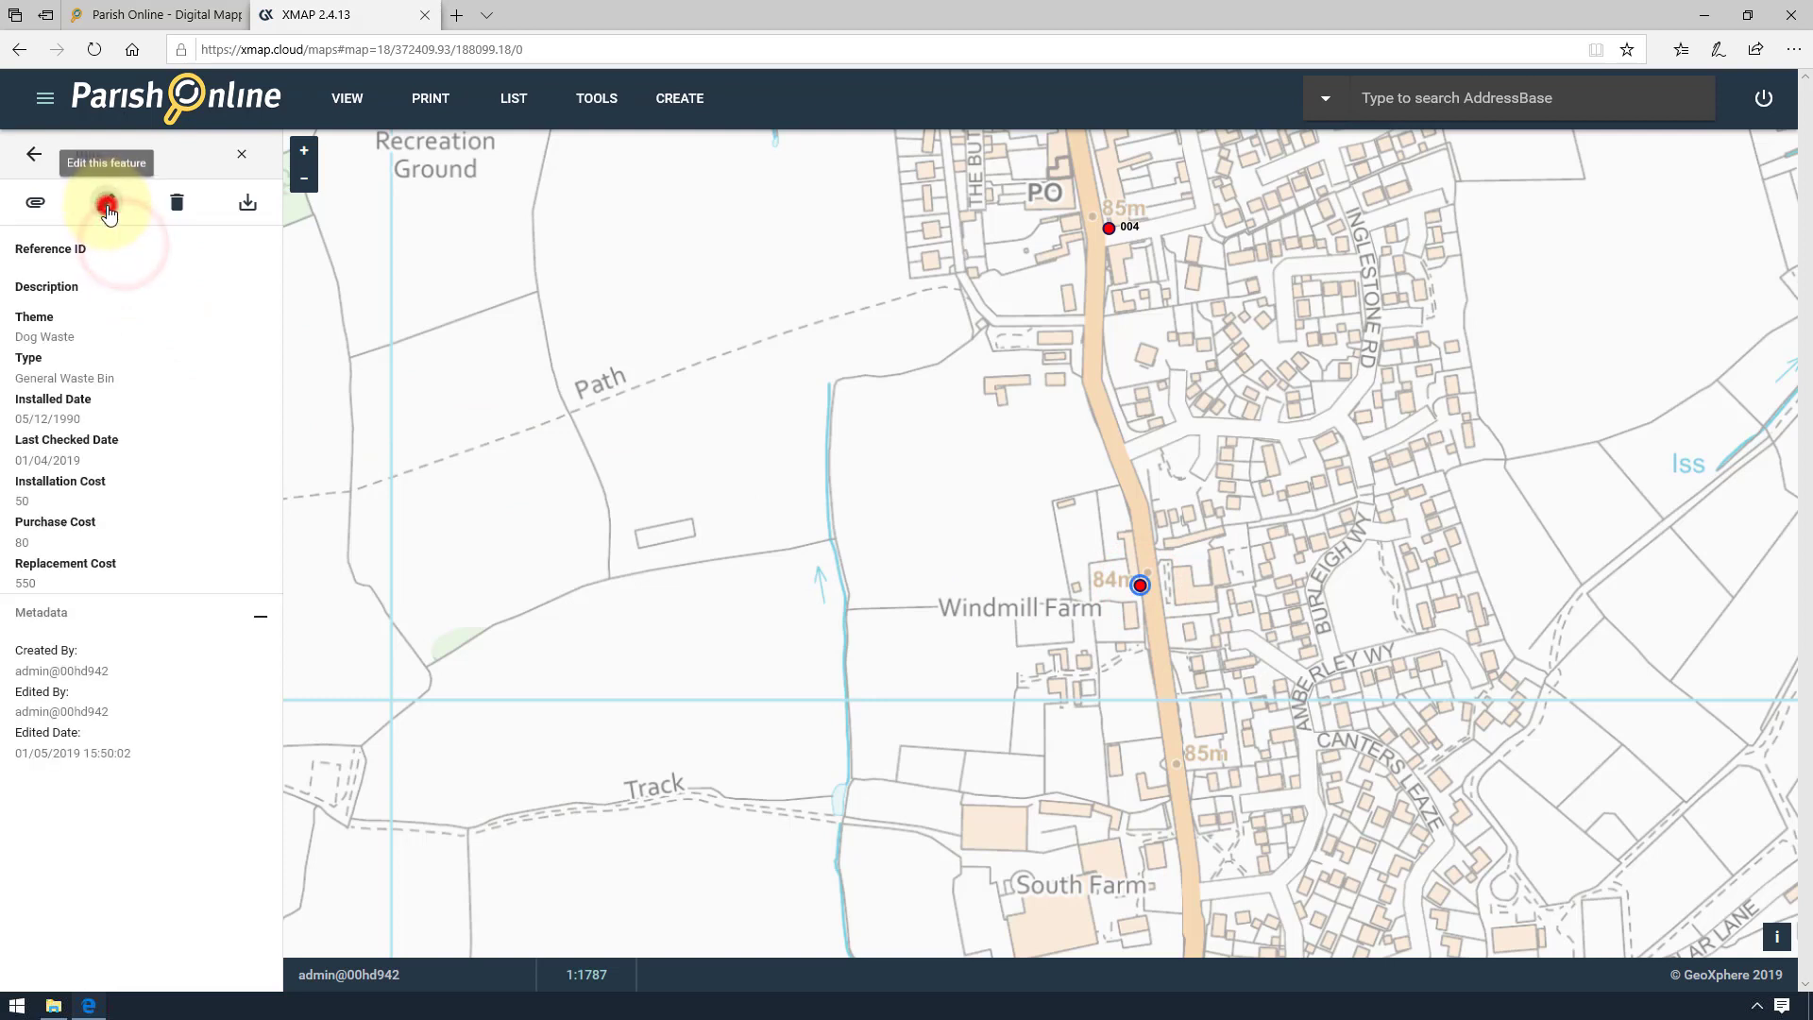
{"action": "left_click", "coordinate": [170, 505]}
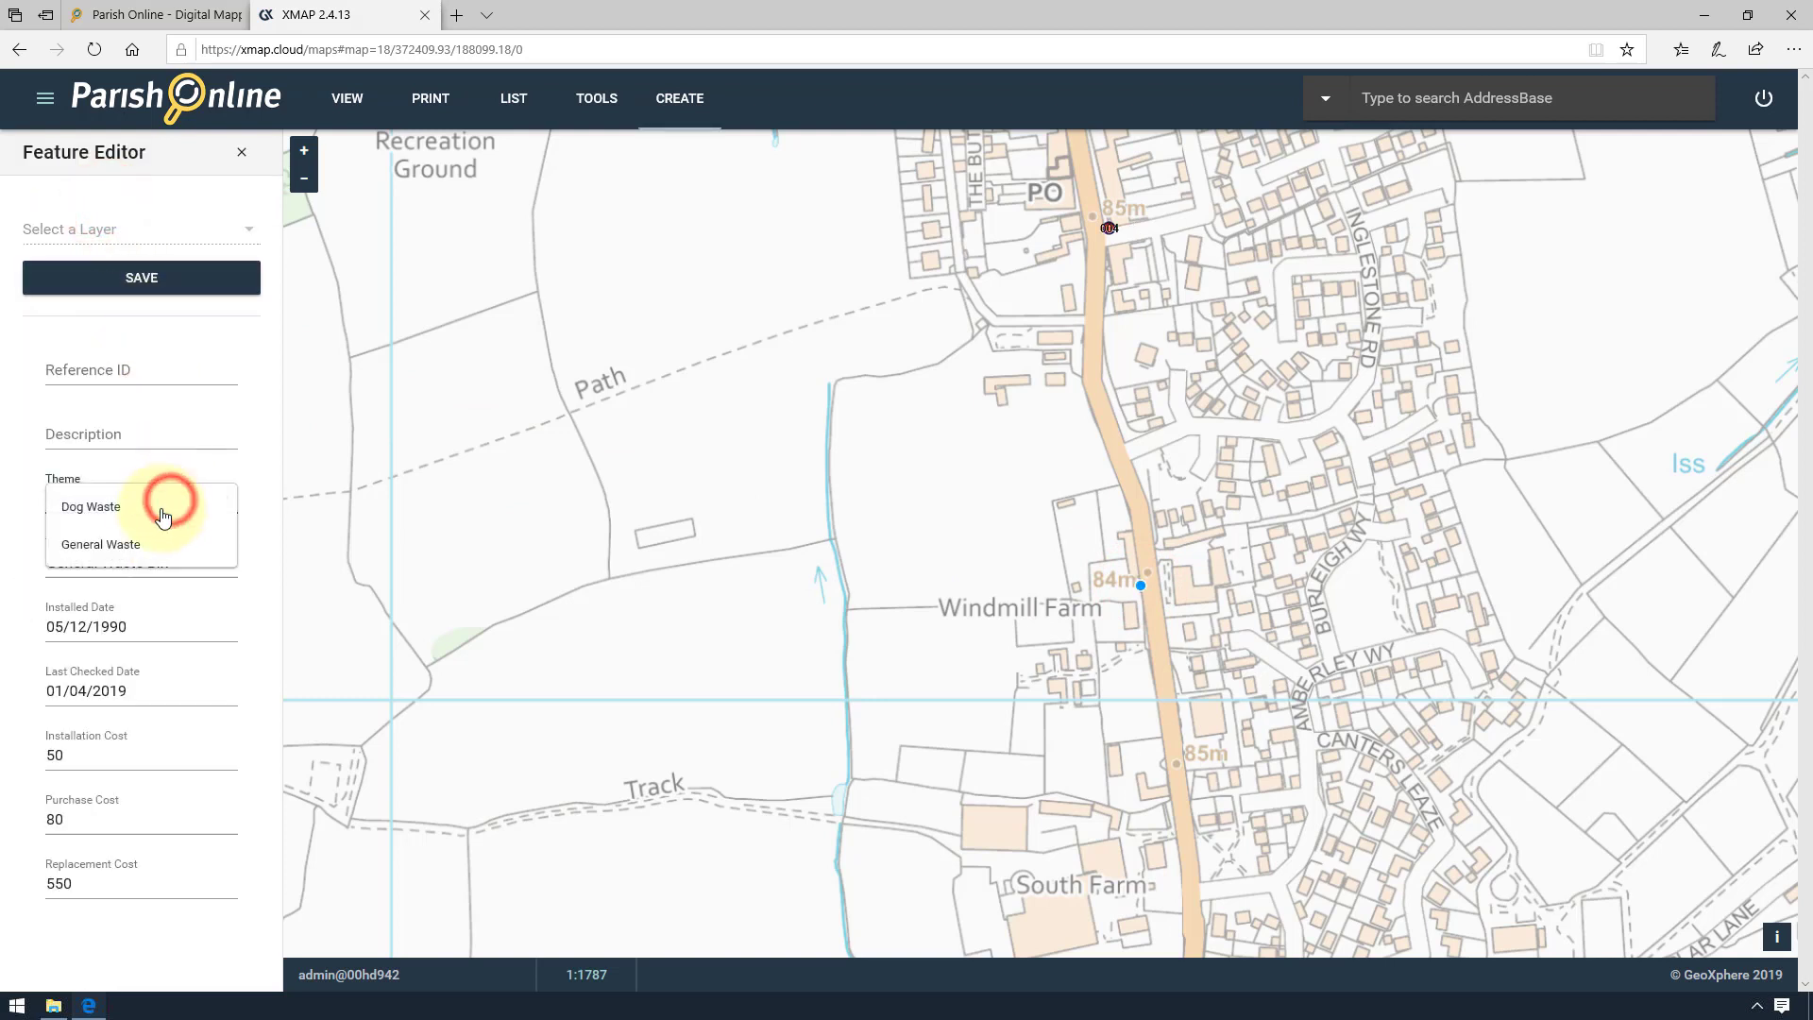
{"action": "left_click", "coordinate": [133, 538]}
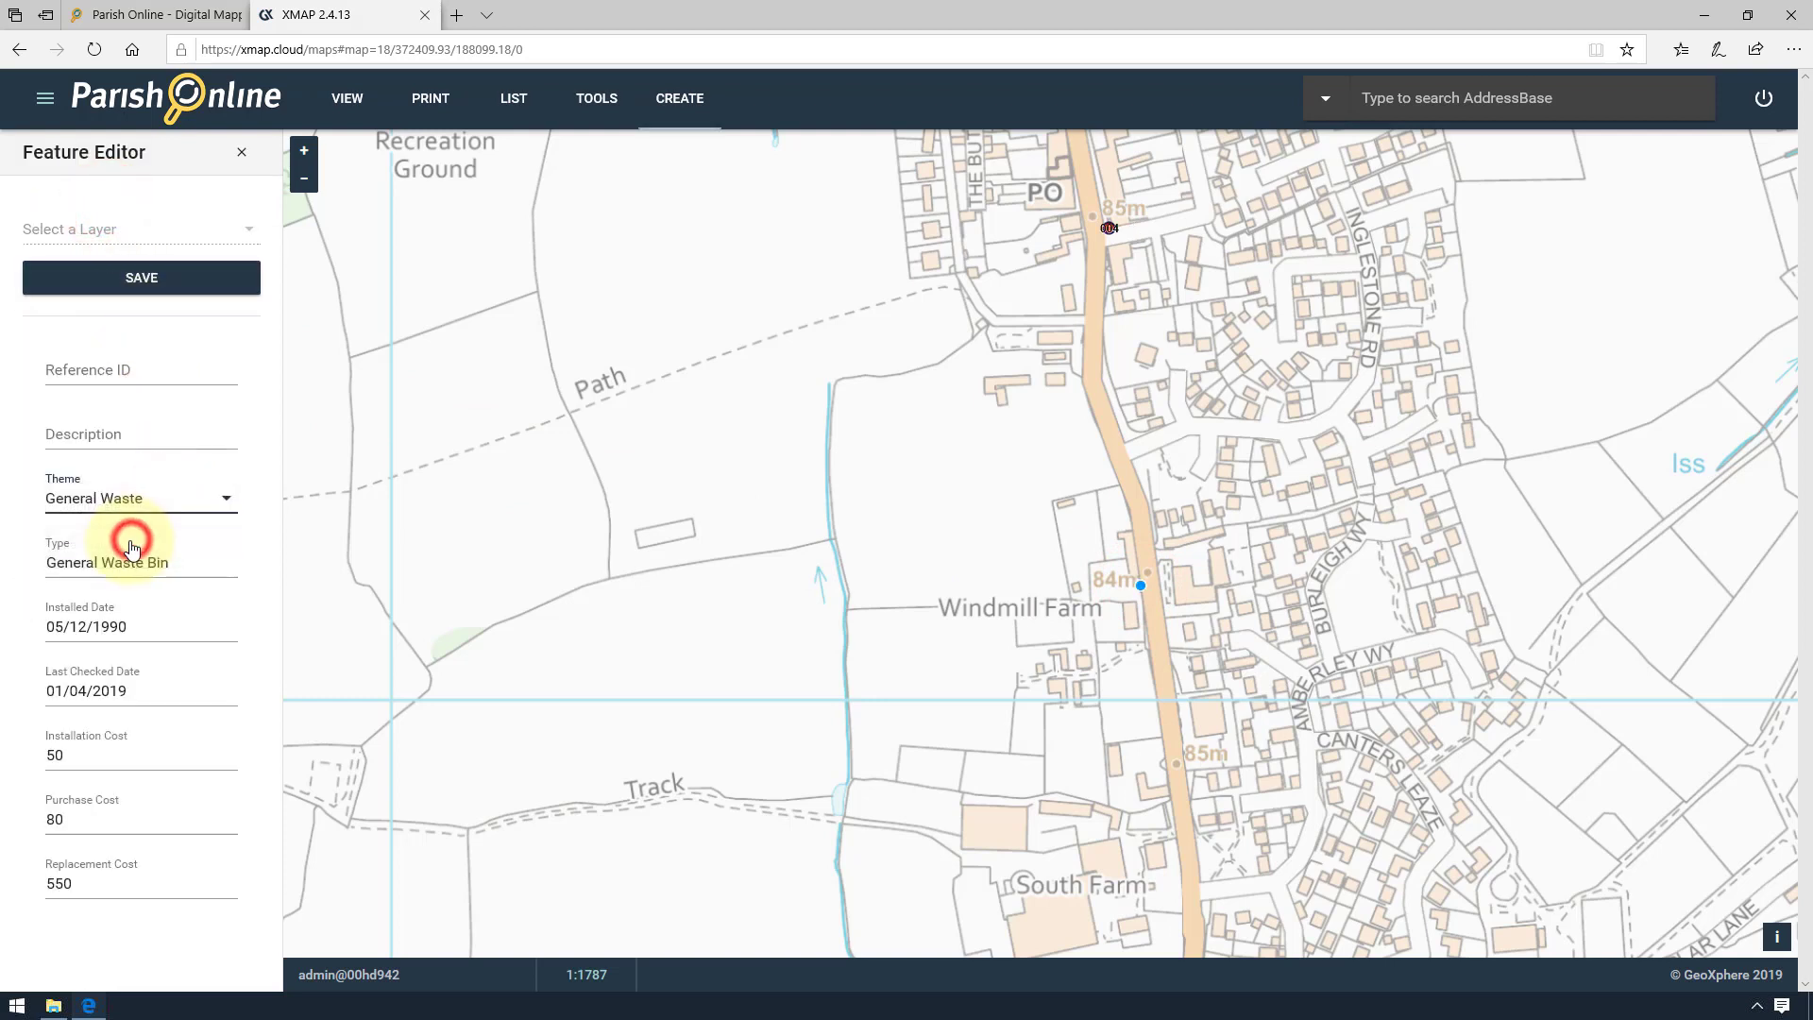
{"action": "left_click", "coordinate": [137, 279]}
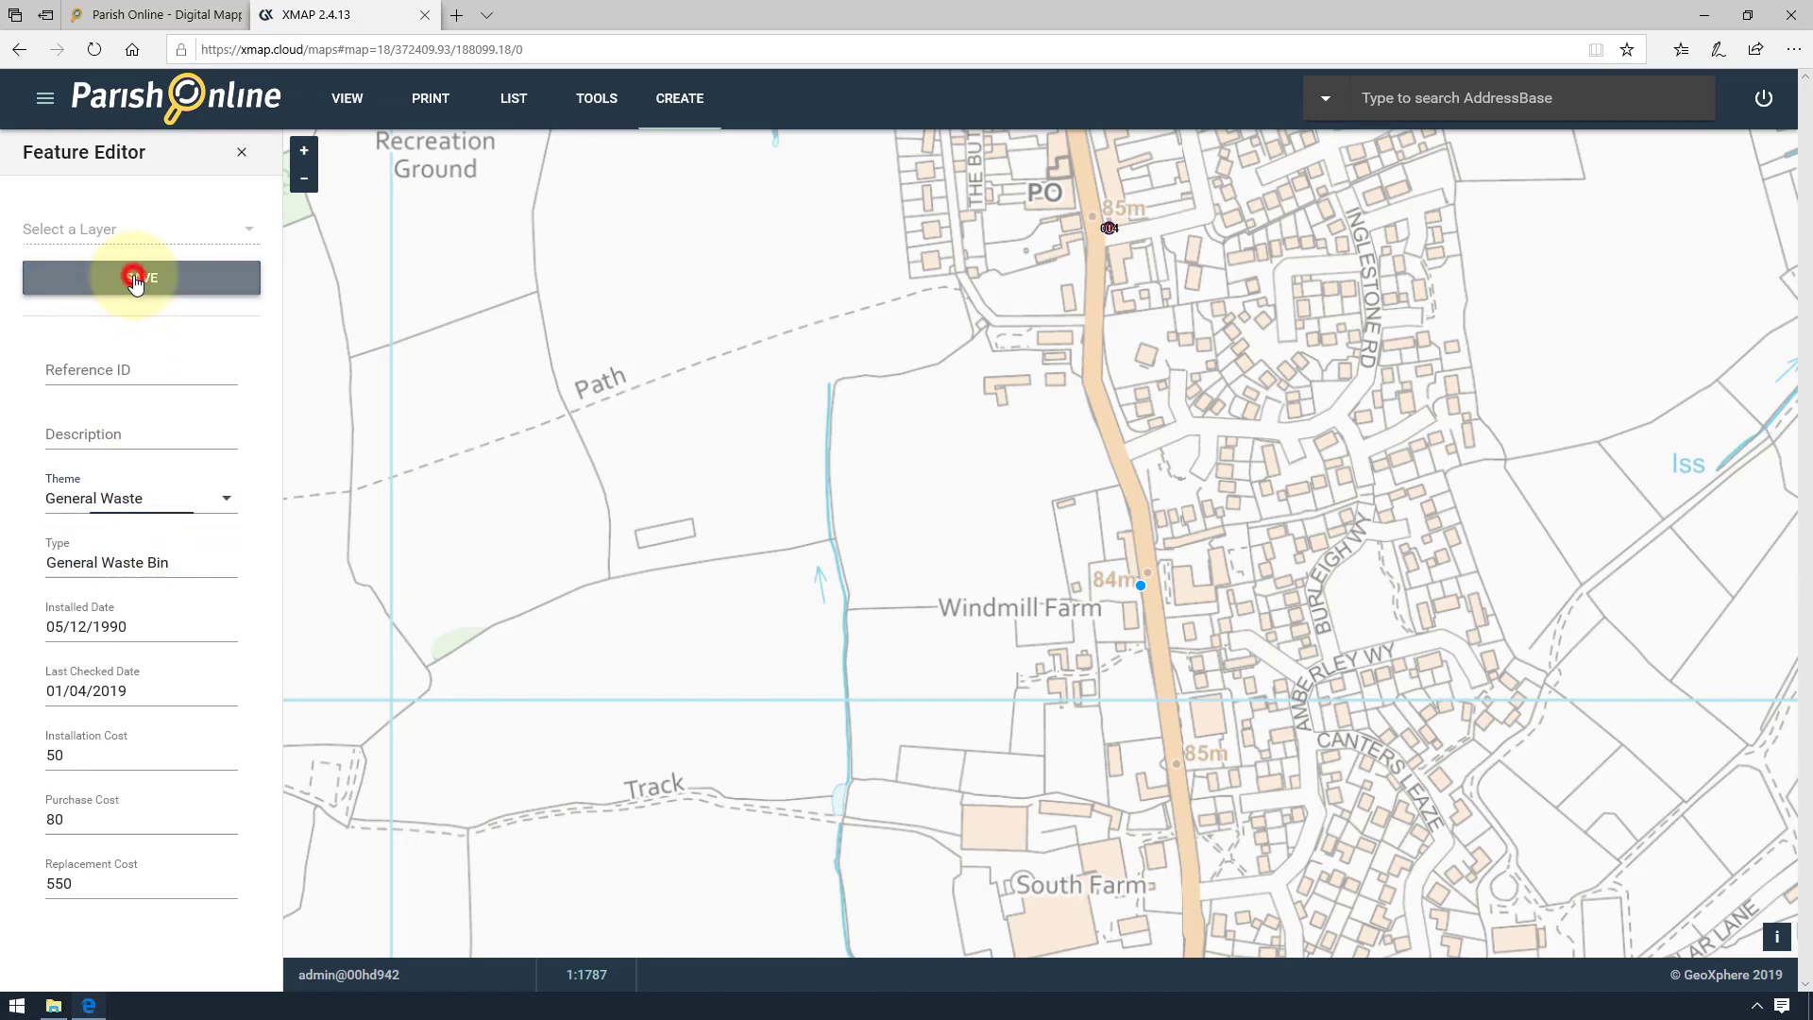
{"action": "left_click", "coordinate": [246, 155]}
- Turn off the Bins layer and display the Grass Cutting layer, focusing on the grass areas around the car park
{"action": "scroll", "coordinate": [805, 601], "scroll_direction": "down", "scroll_amount": 2}
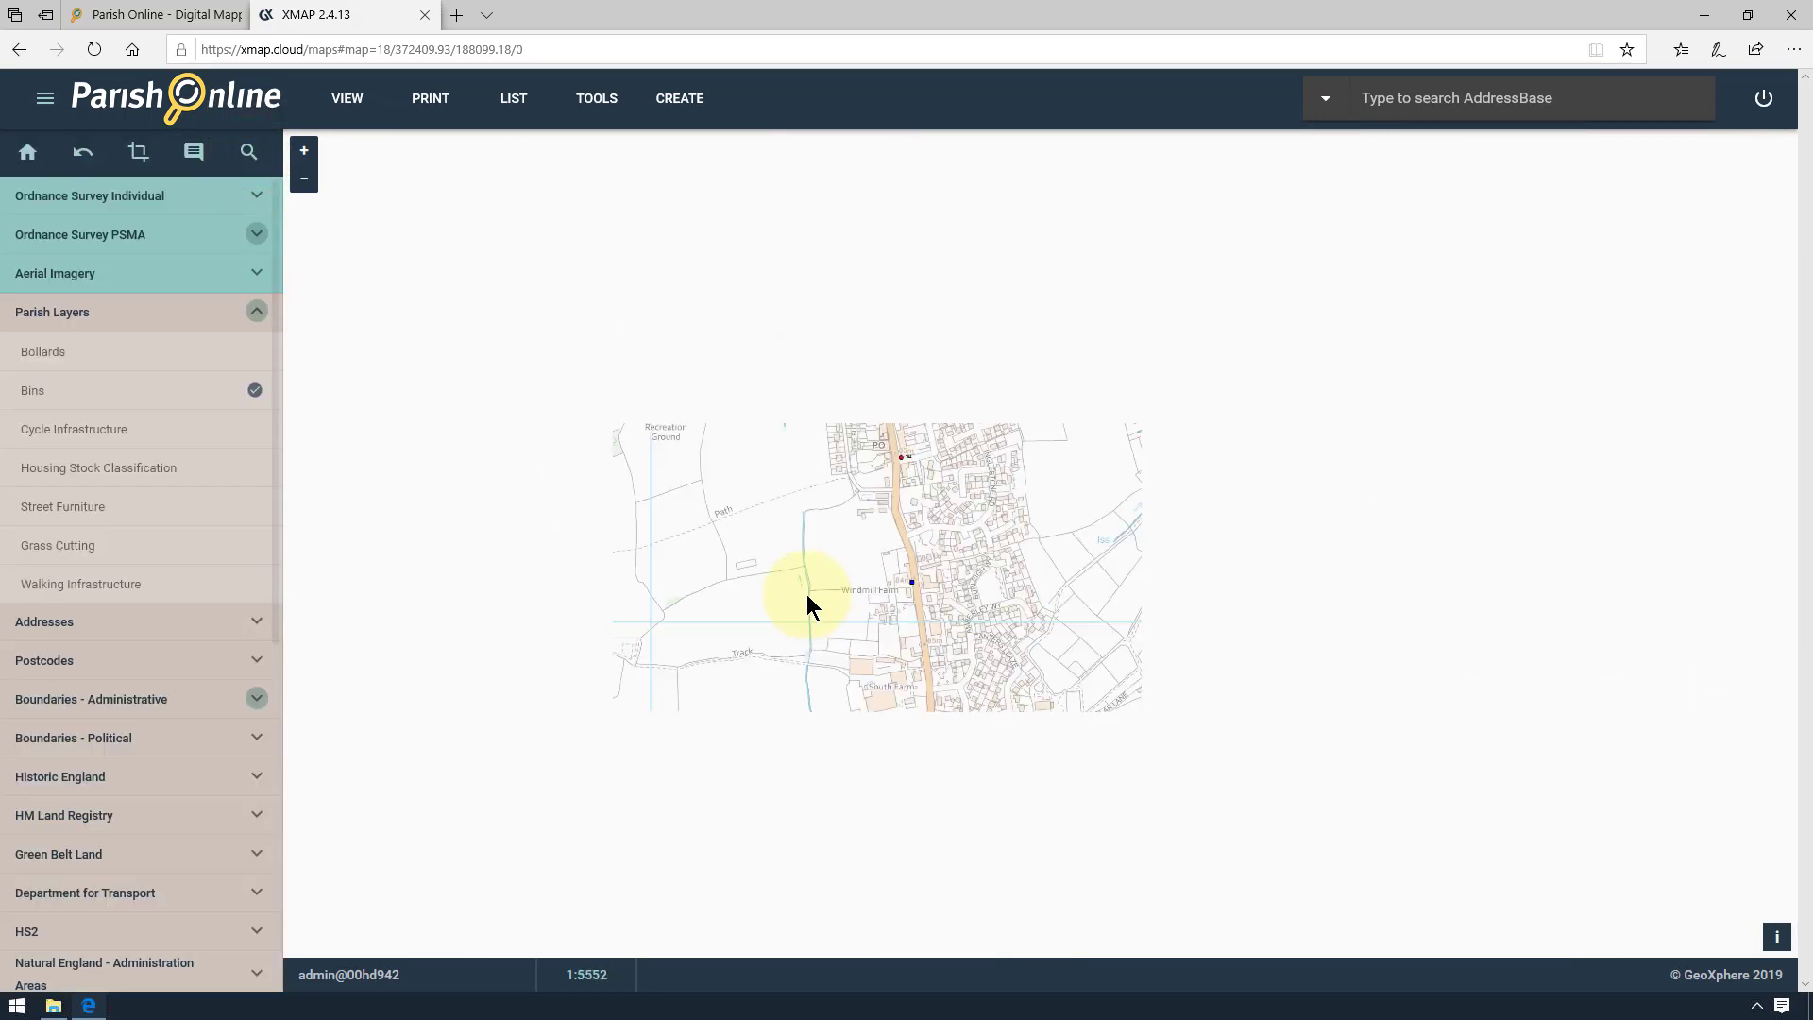
{"action": "left_click_drag", "start_coordinate": [793, 552], "coordinate": [973, 453]}
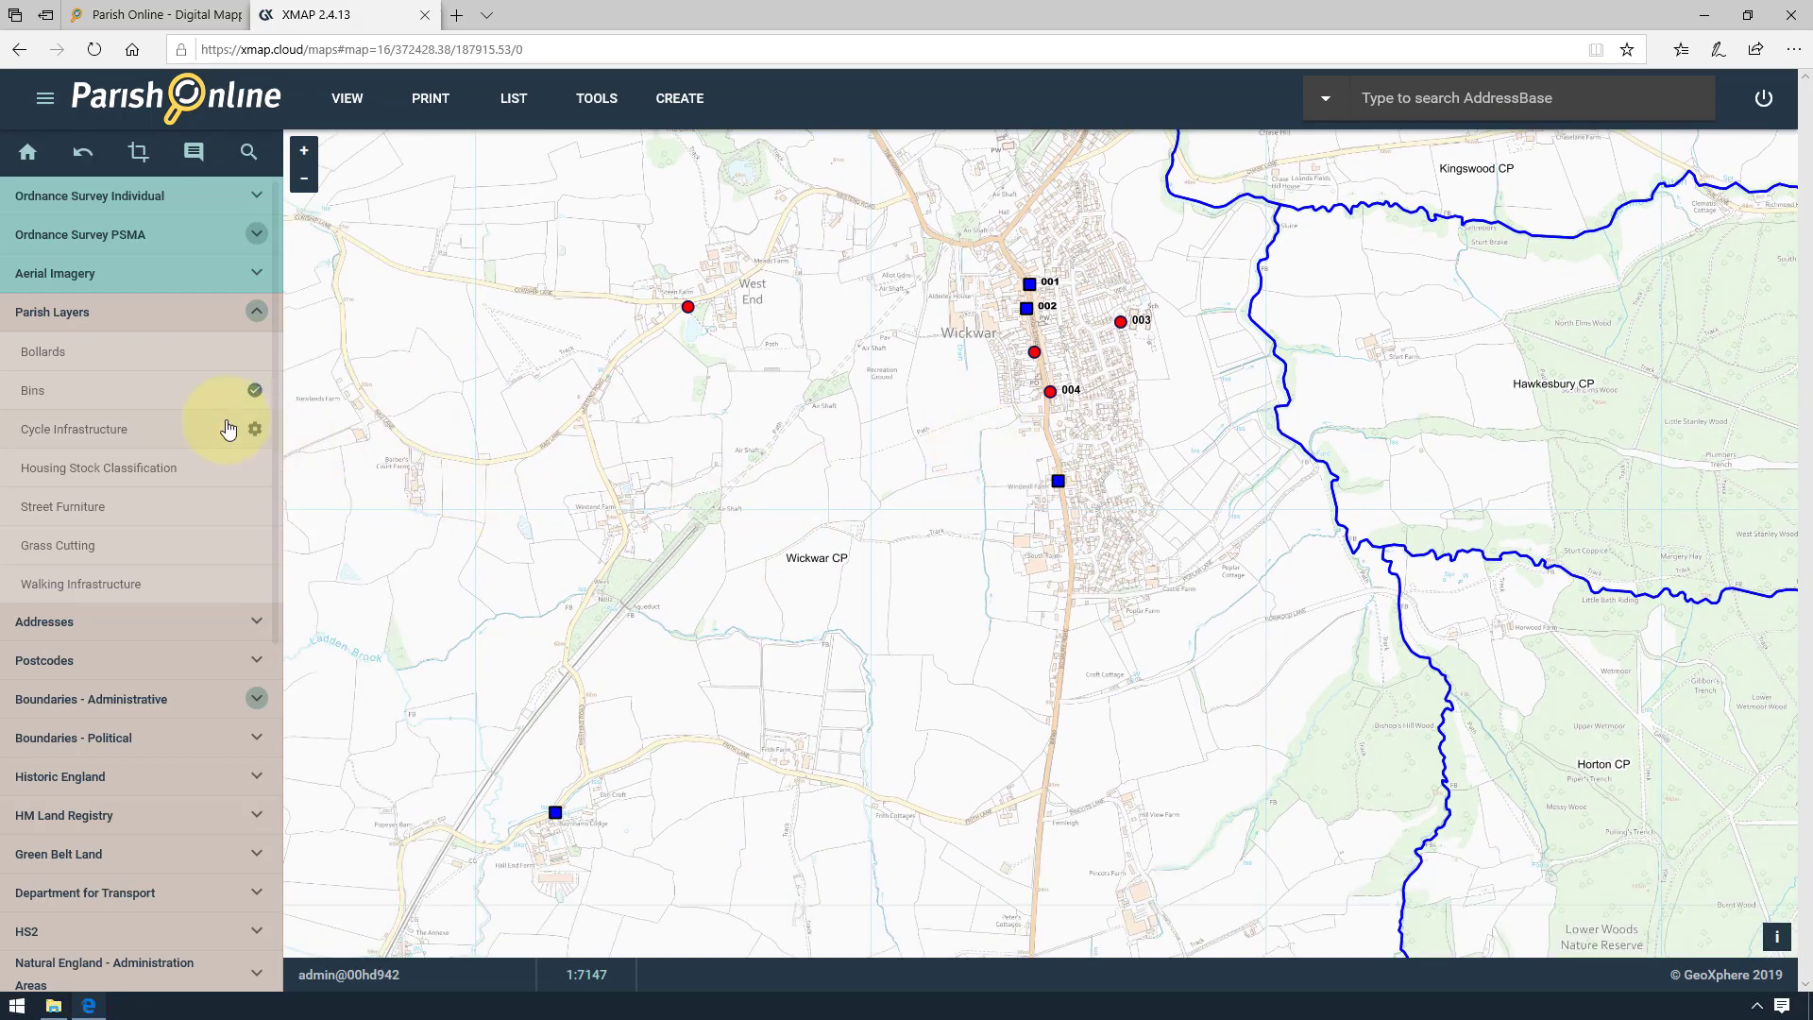
{"action": "left_click", "coordinate": [134, 393]}
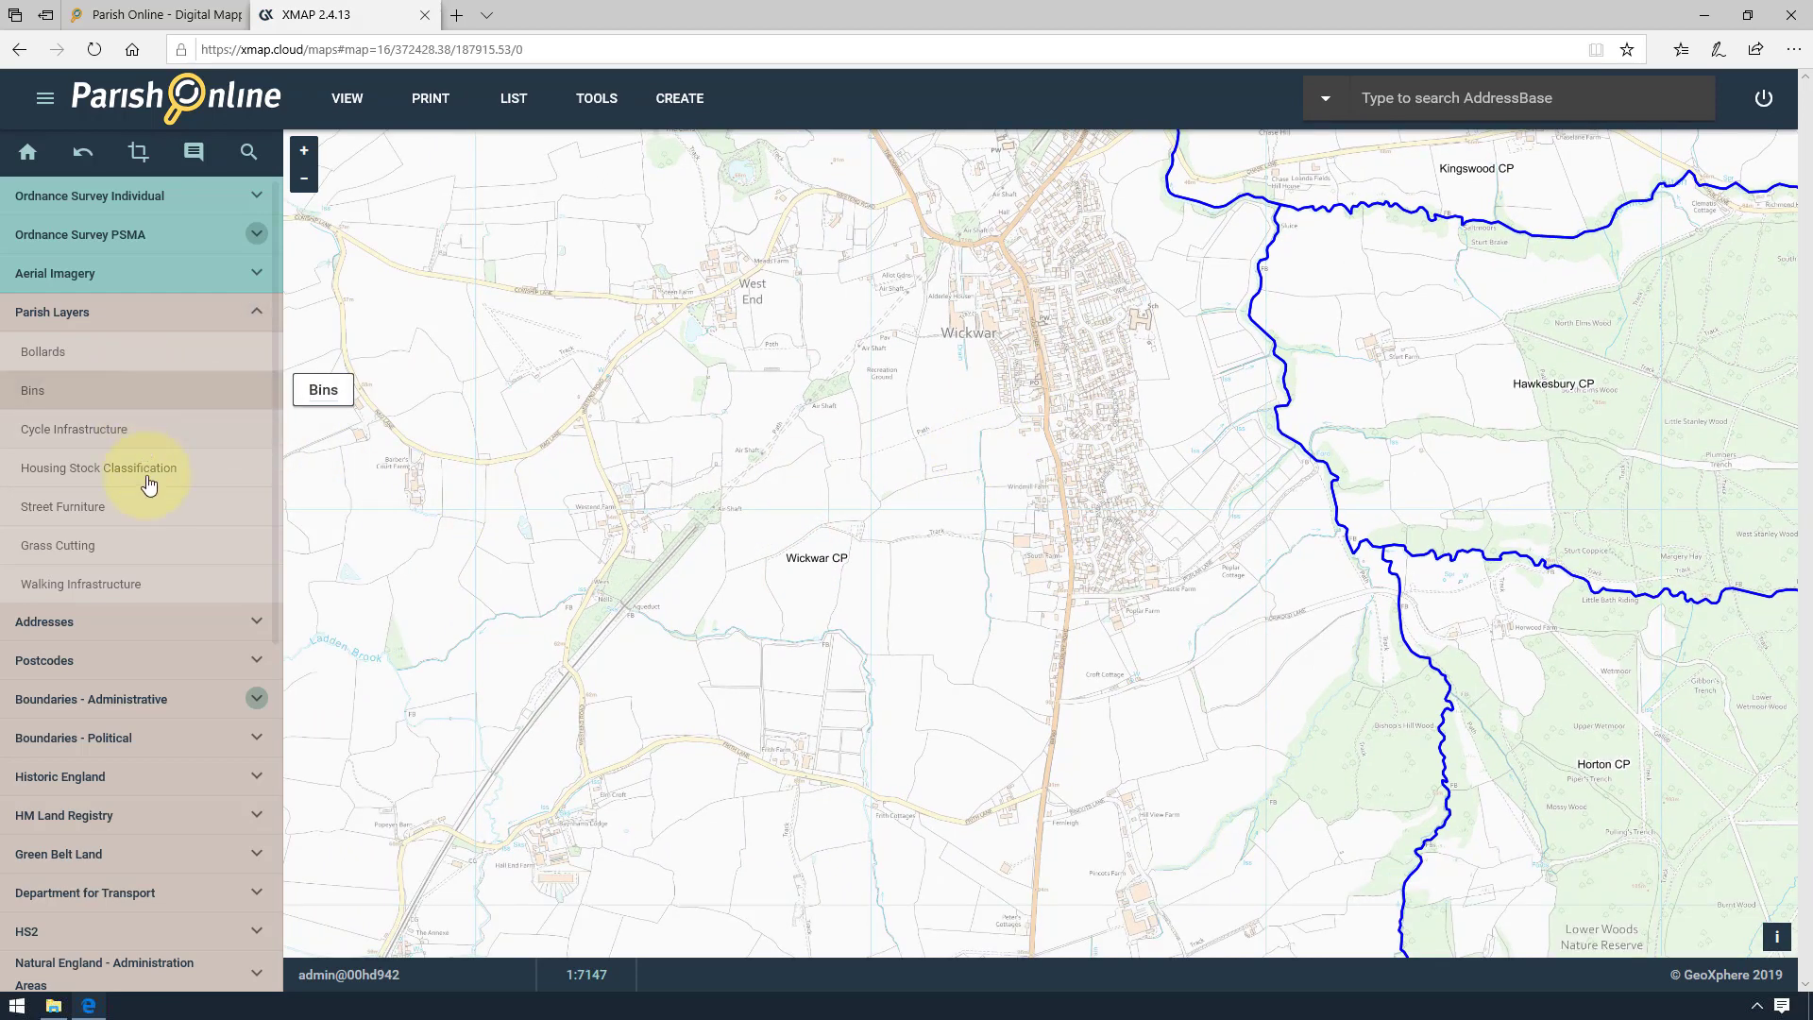
{"action": "left_click", "coordinate": [148, 542]}
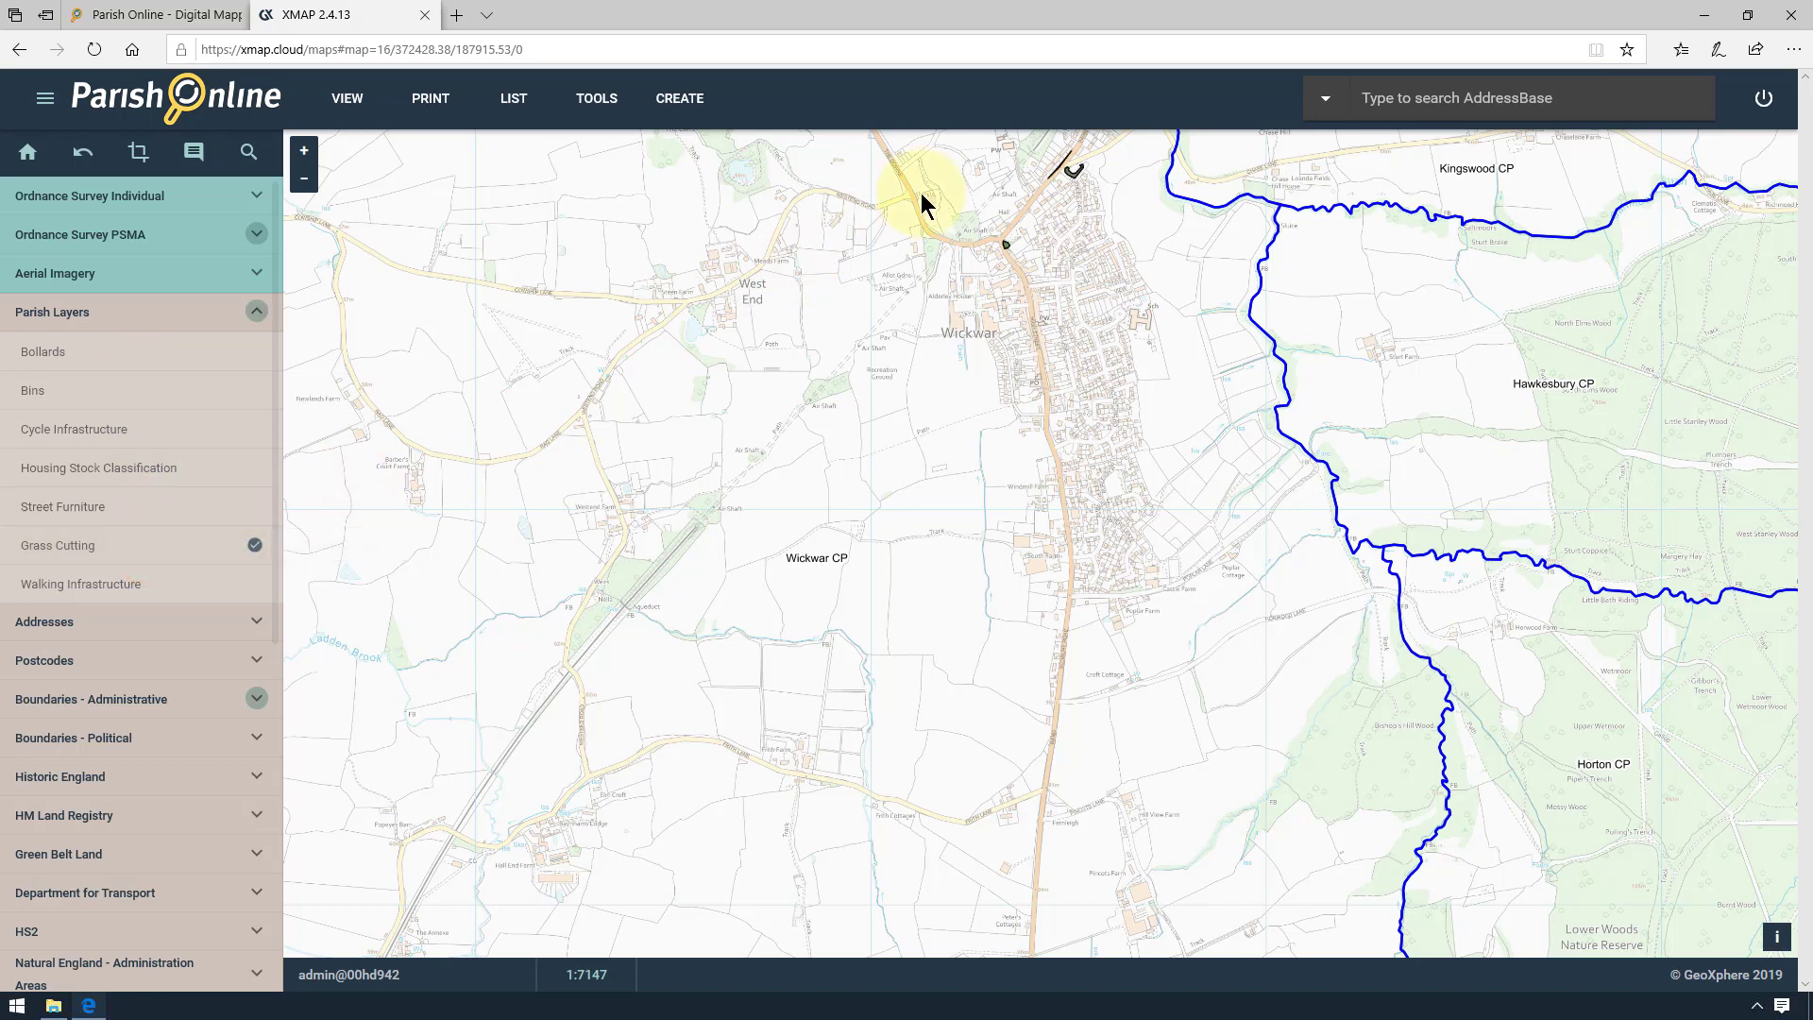
{"action": "scroll", "coordinate": [1062, 163], "scroll_direction": "up", "scroll_amount": 5}
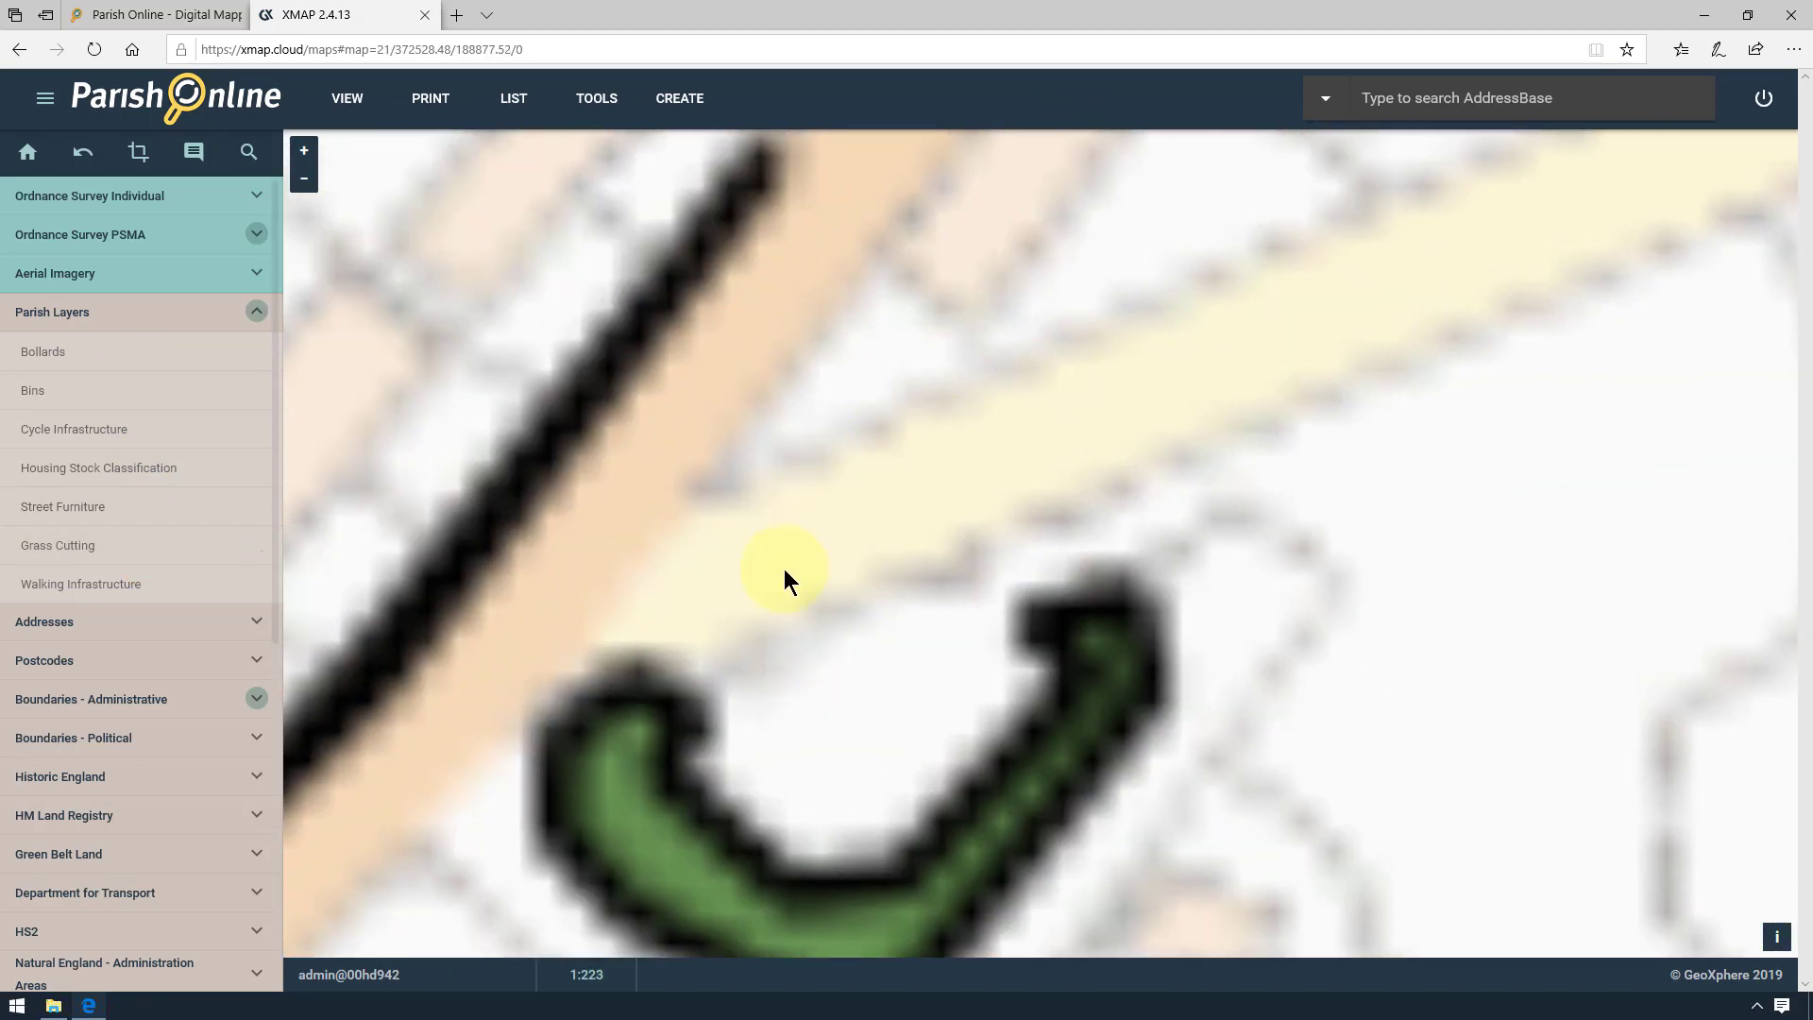
{"action": "left_click_drag", "start_coordinate": [784, 568], "coordinate": [970, 400]}
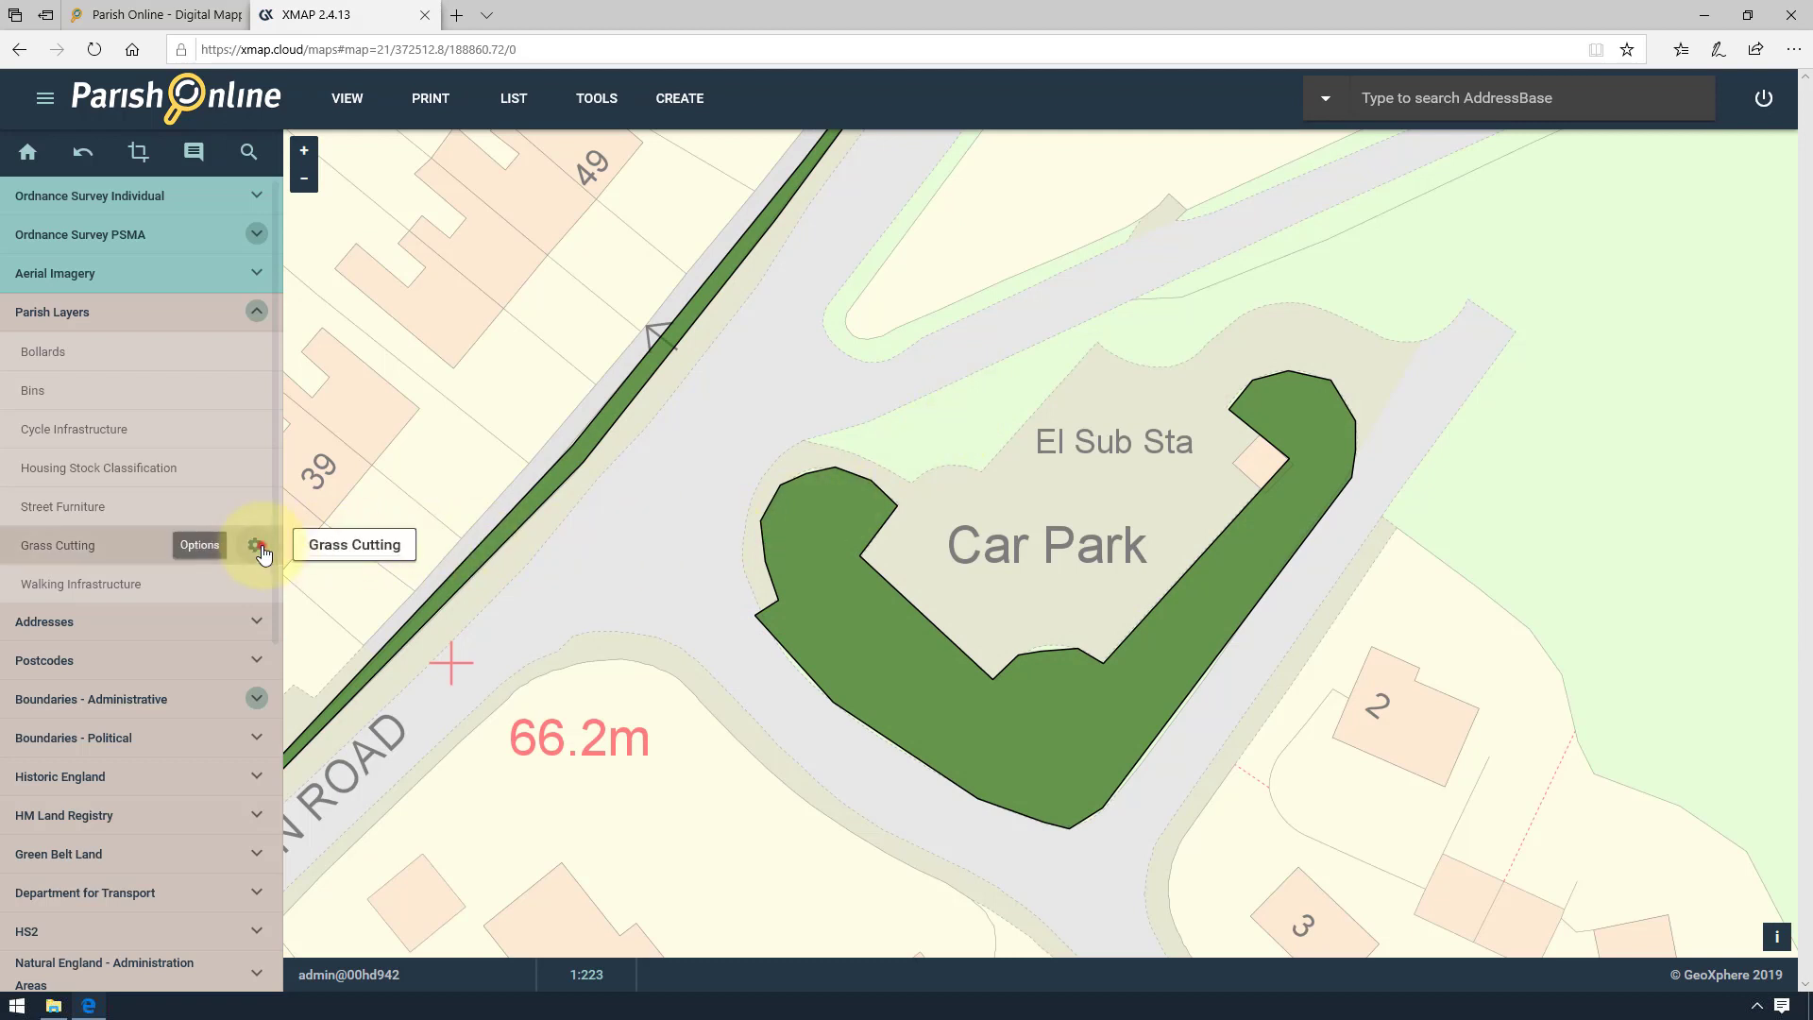
- Open the Grass Cutting layer's style and set its fill to bright green with an opacity of 50
{"action": "left_click", "coordinate": [255, 545]}
{"action": "left_click", "coordinate": [368, 641]}
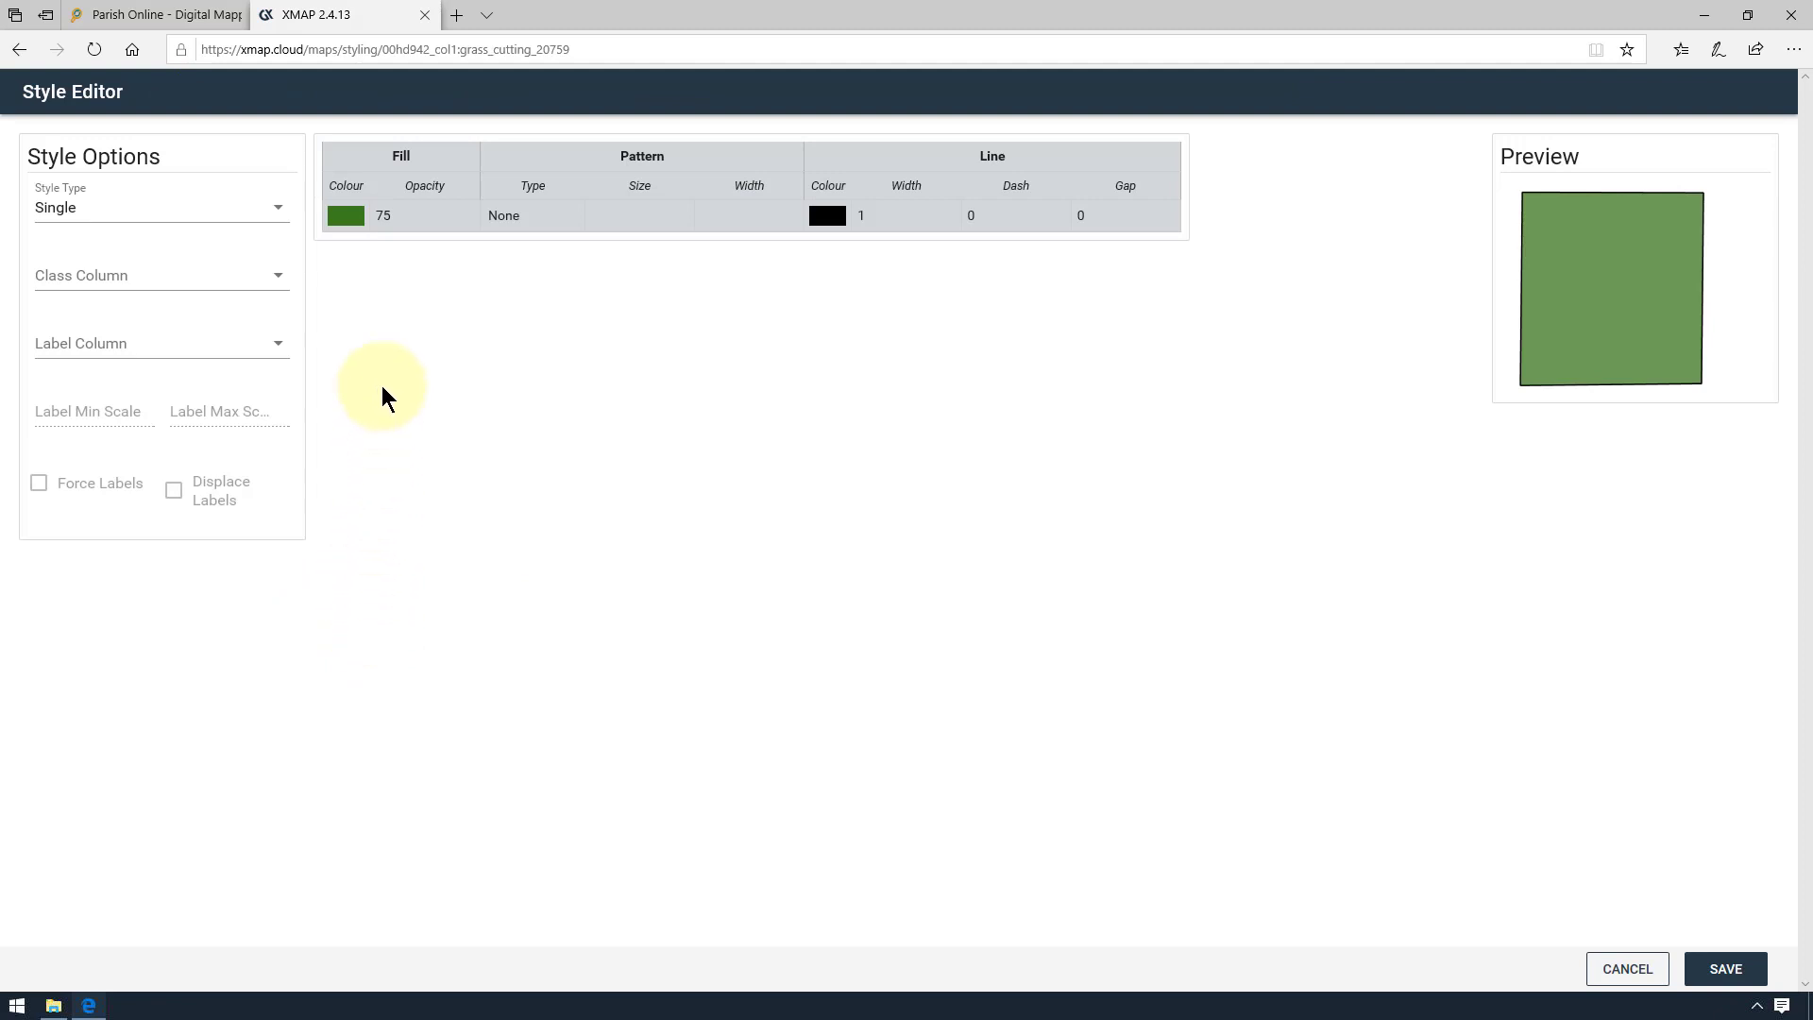
{"action": "left_click", "coordinate": [345, 216]}
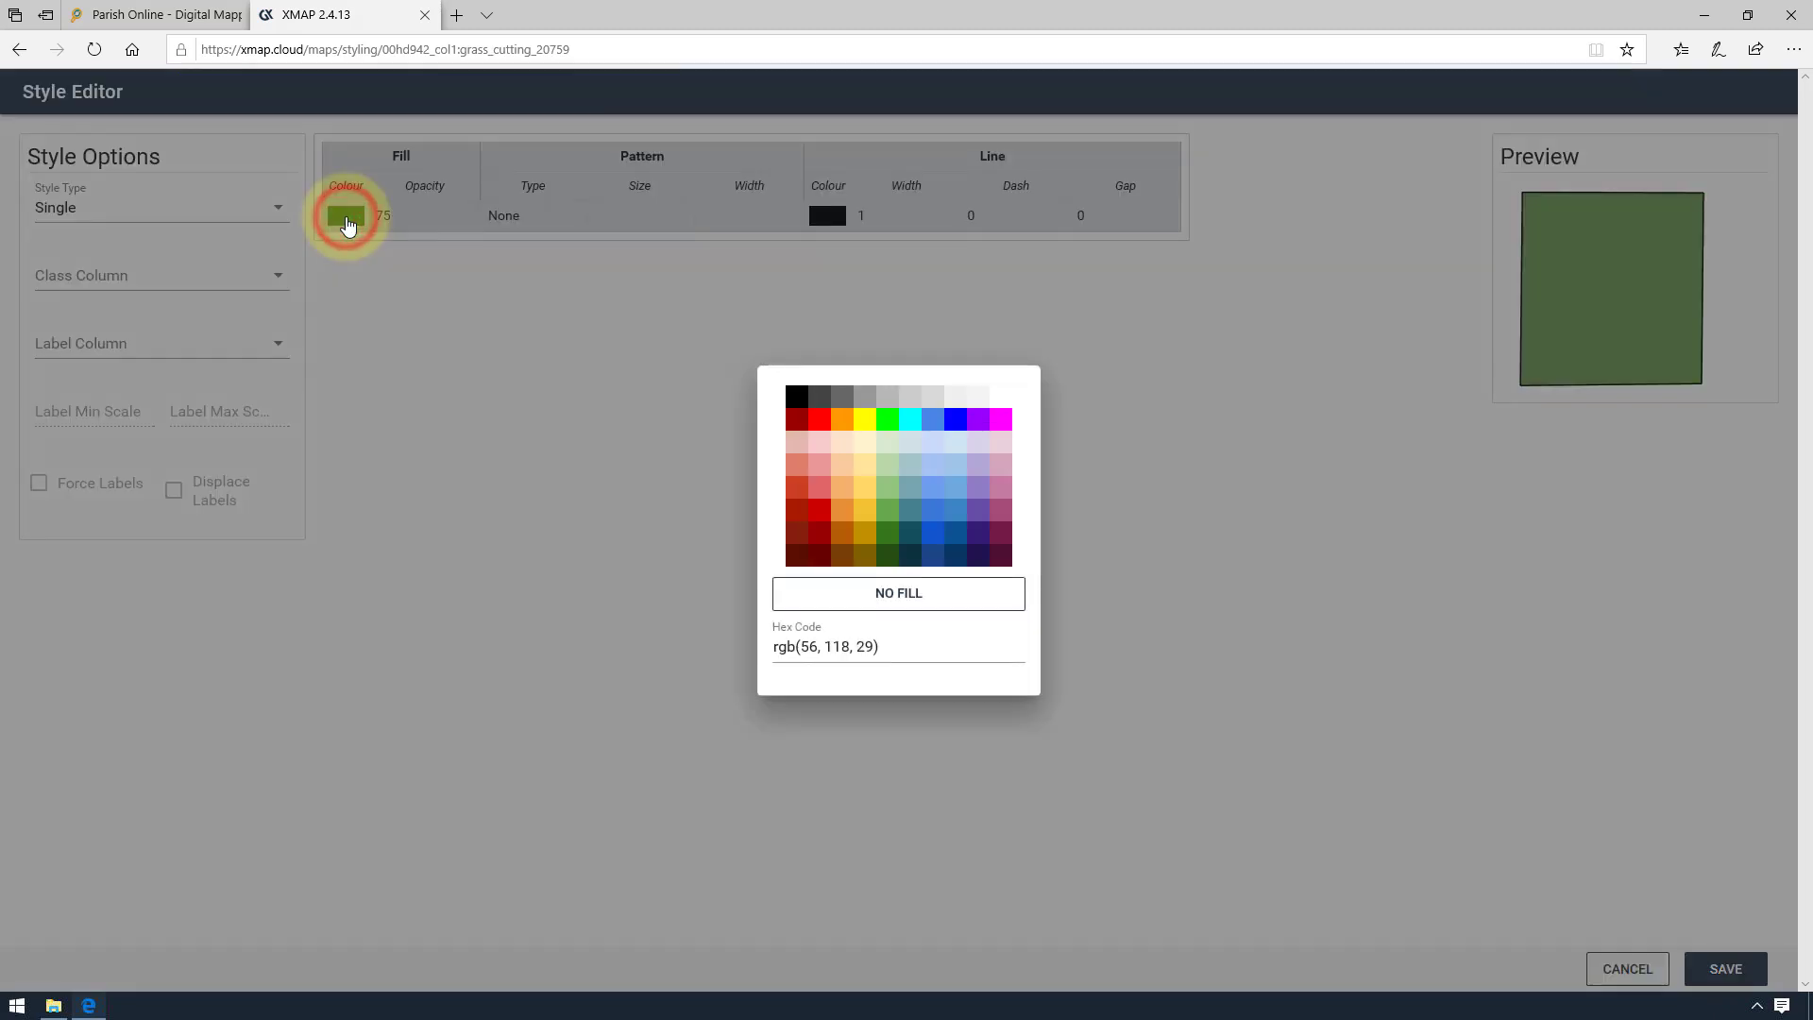
{"action": "left_click", "coordinate": [890, 422]}
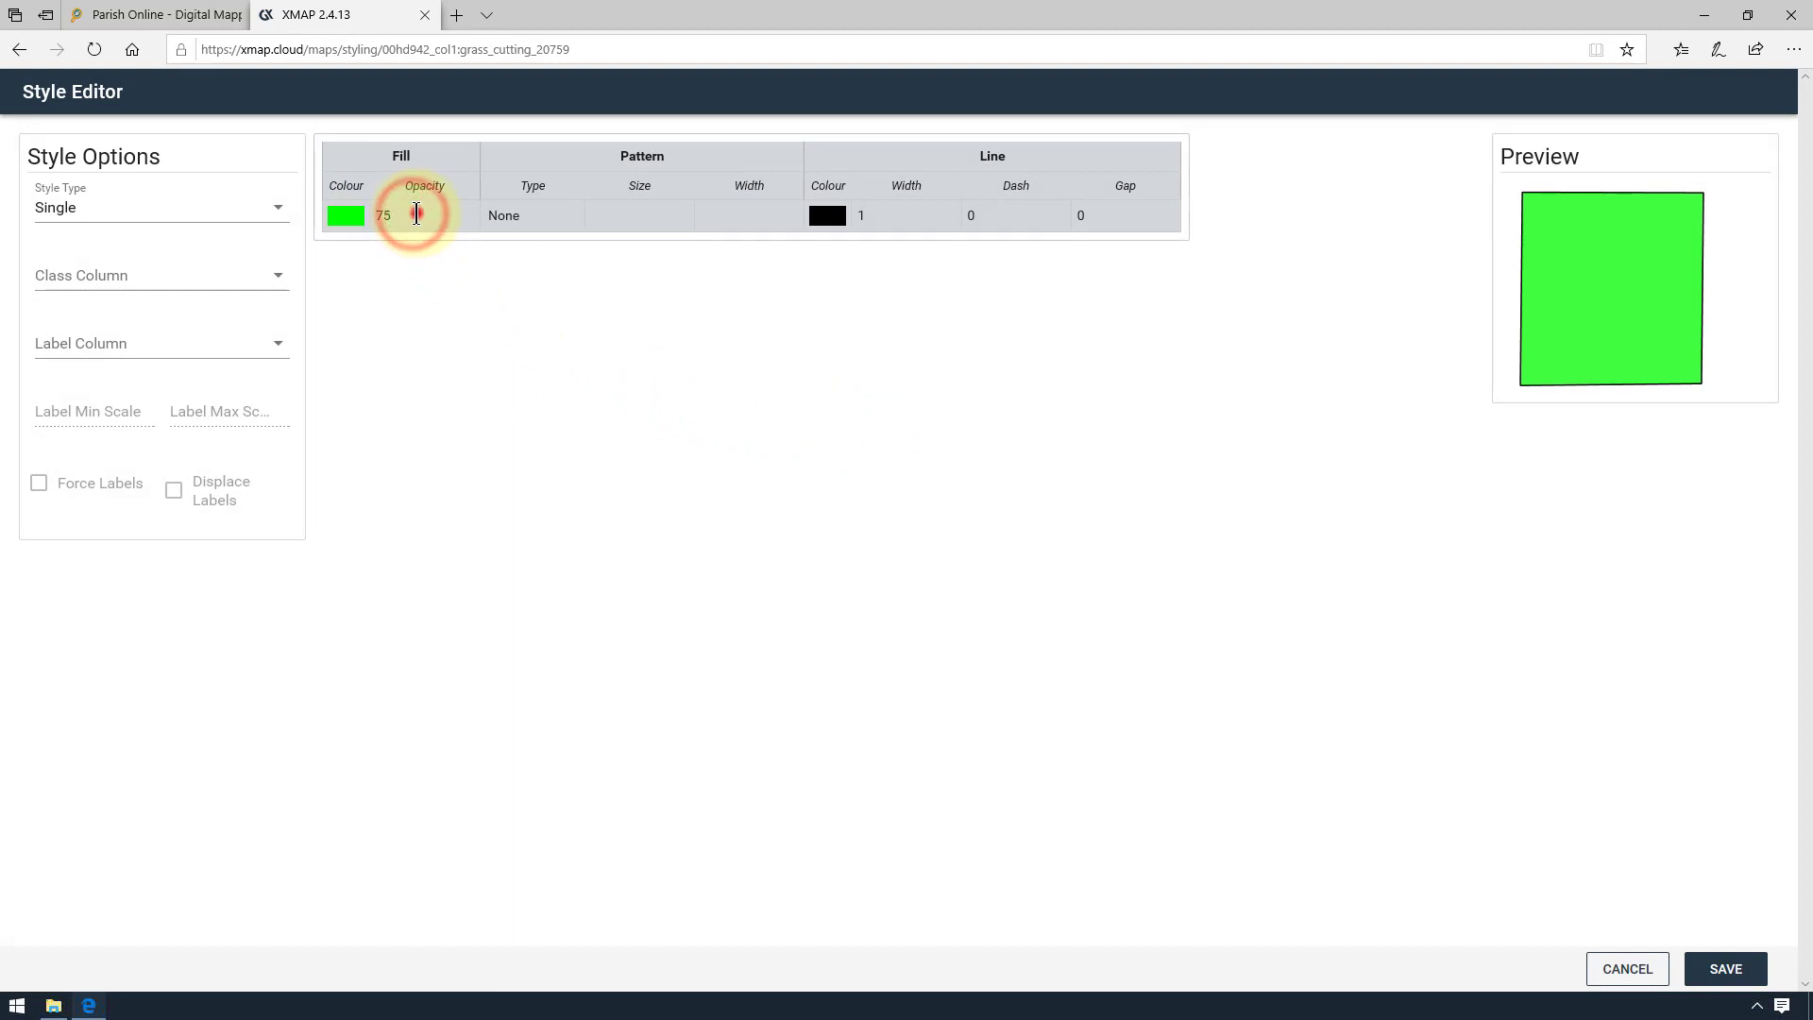
{"action": "double_click", "coordinate": [412, 216]}
{"action": "type", "text": "50"}
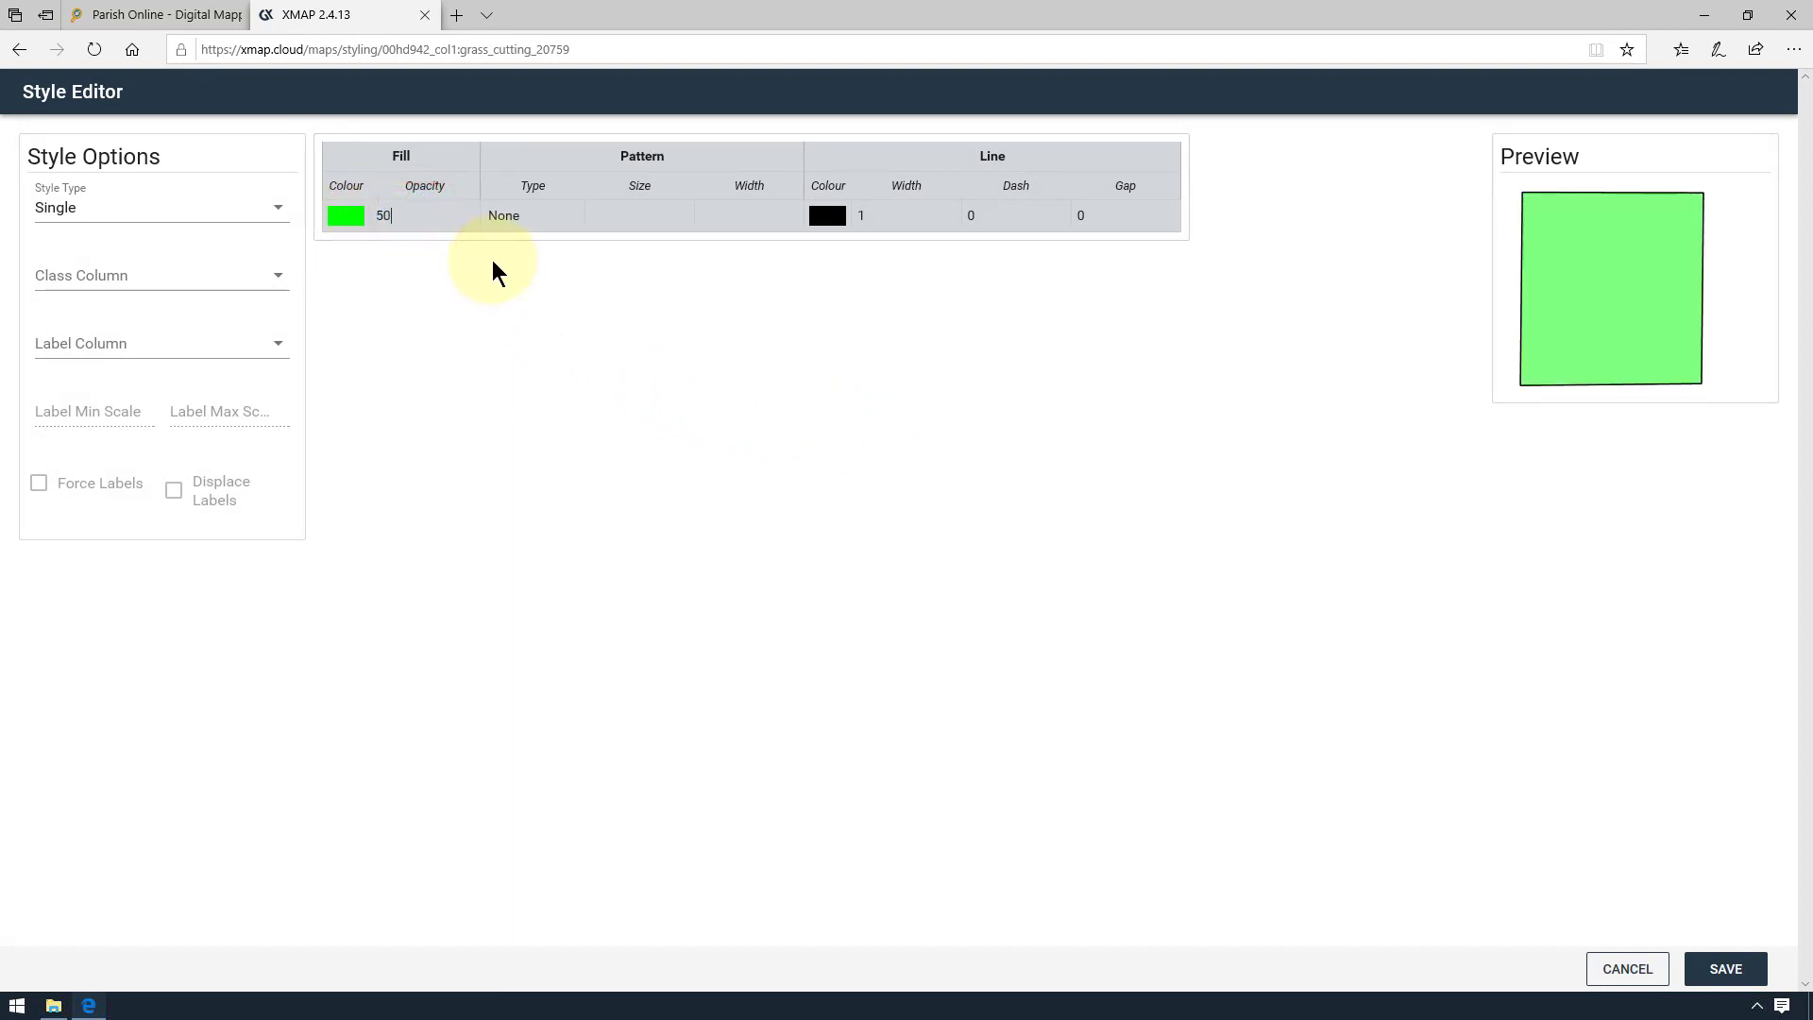
- Give the Grass Cutting fill a Diagonal 1 pattern with size 6 and width 2
{"action": "left_click", "coordinate": [531, 222]}
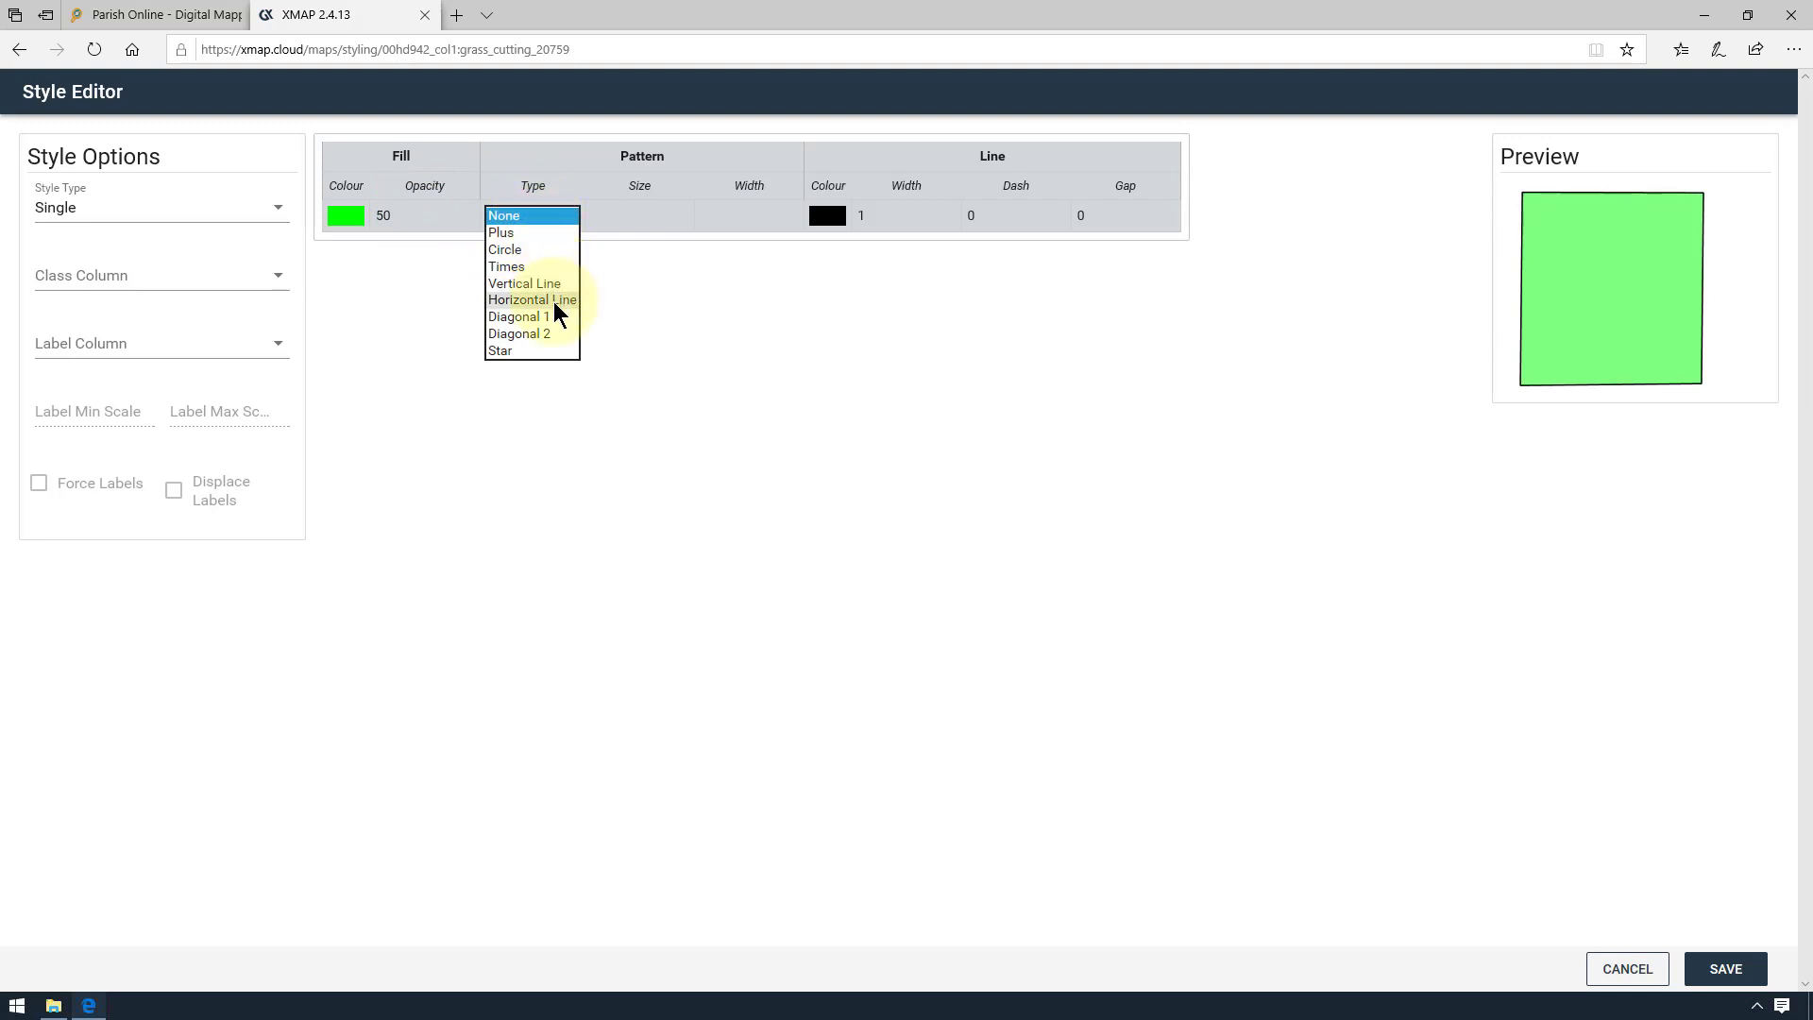
{"action": "left_click", "coordinate": [528, 317]}
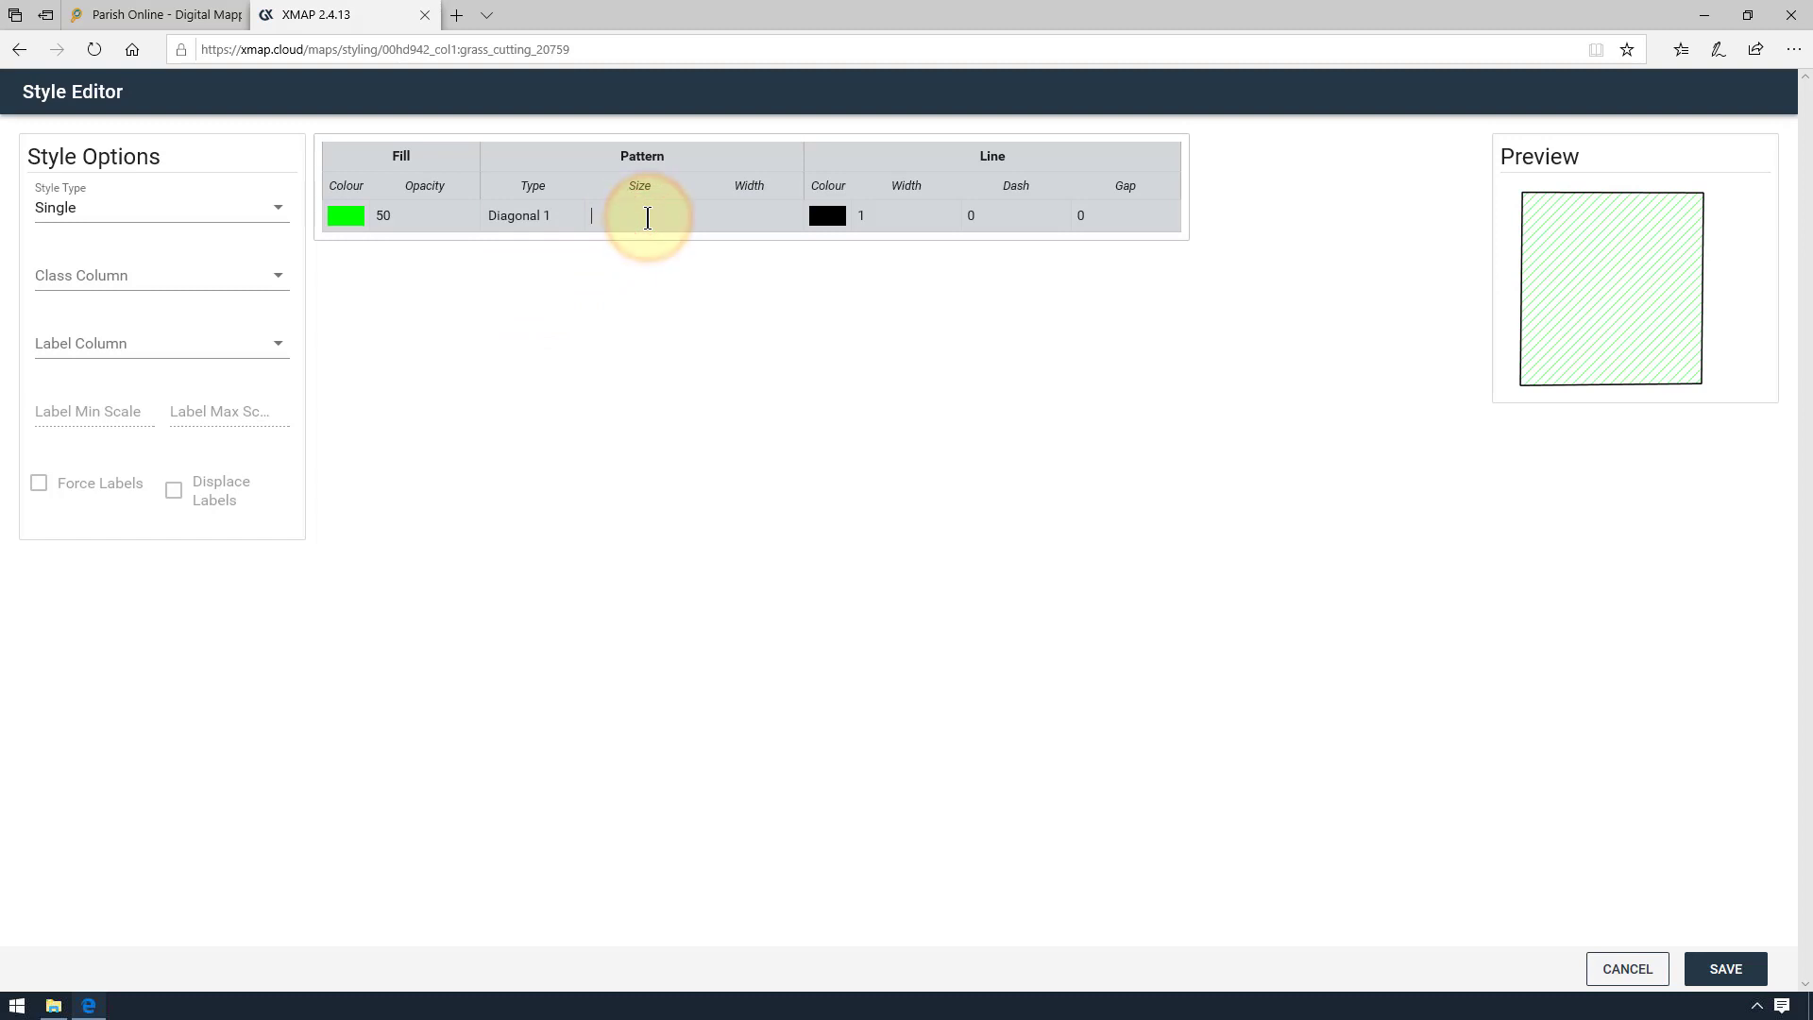
{"action": "type", "text": "6"}
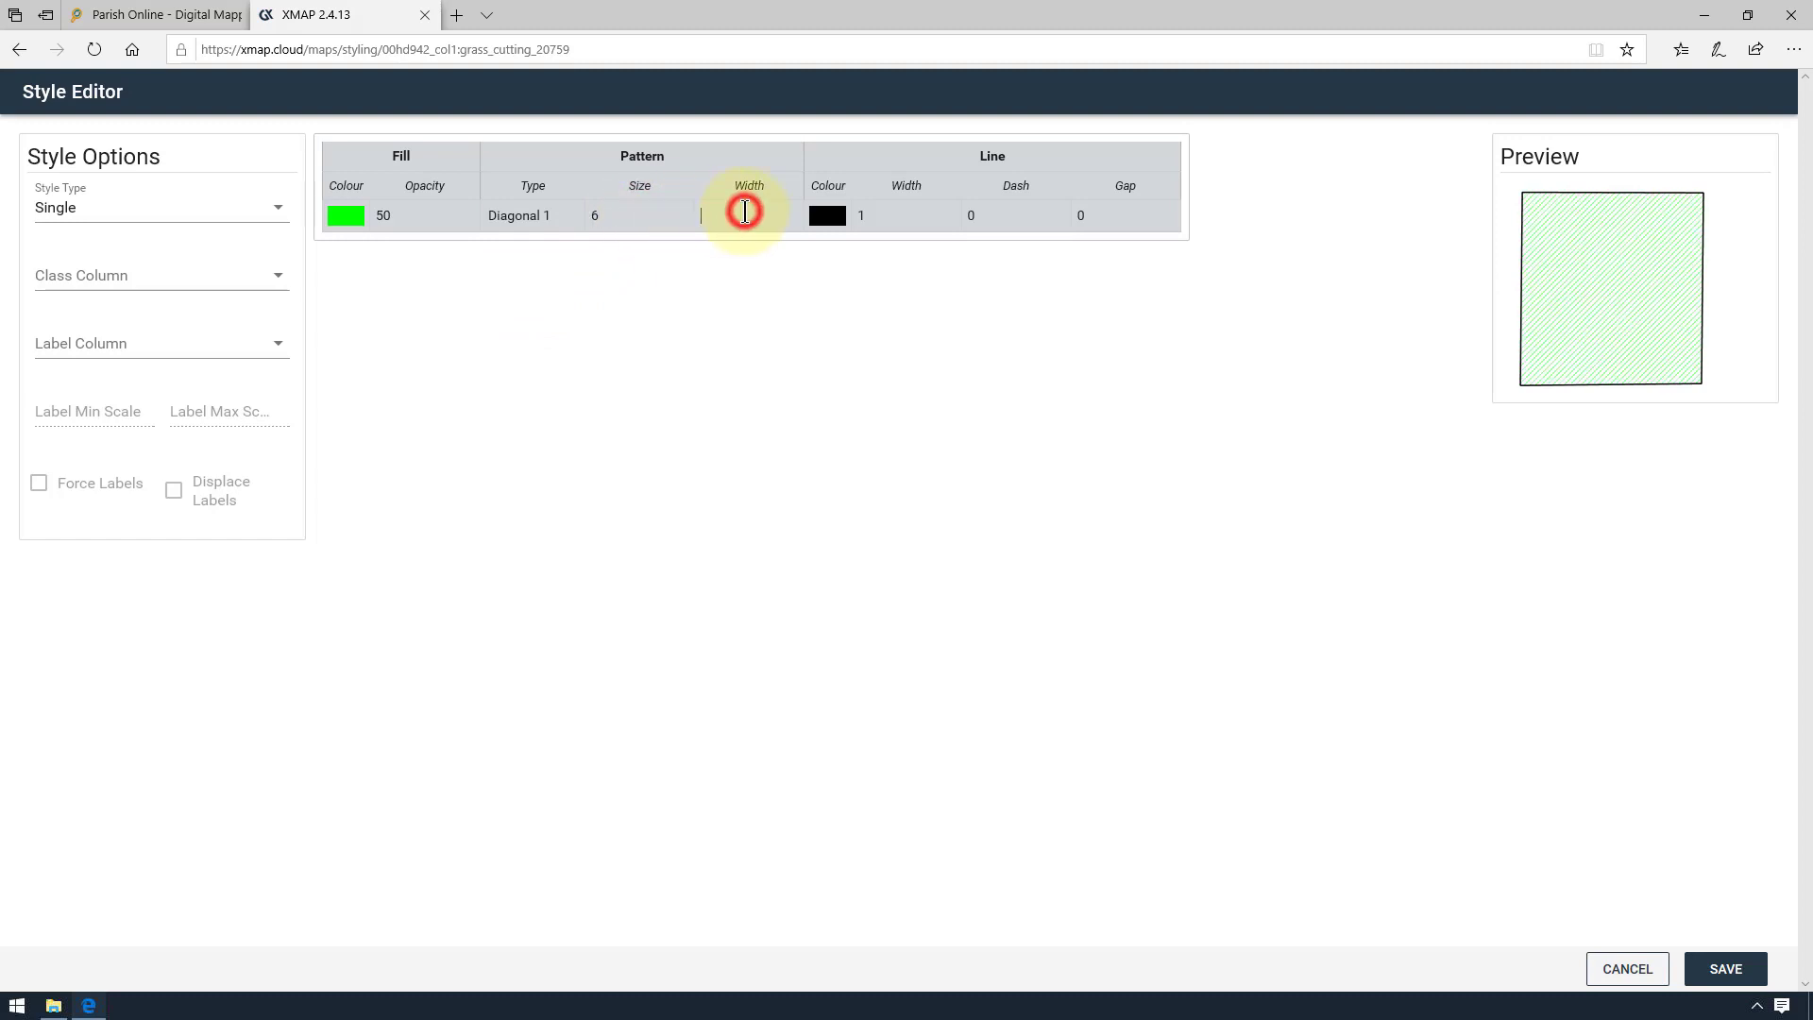
{"action": "type", "text": "2"}
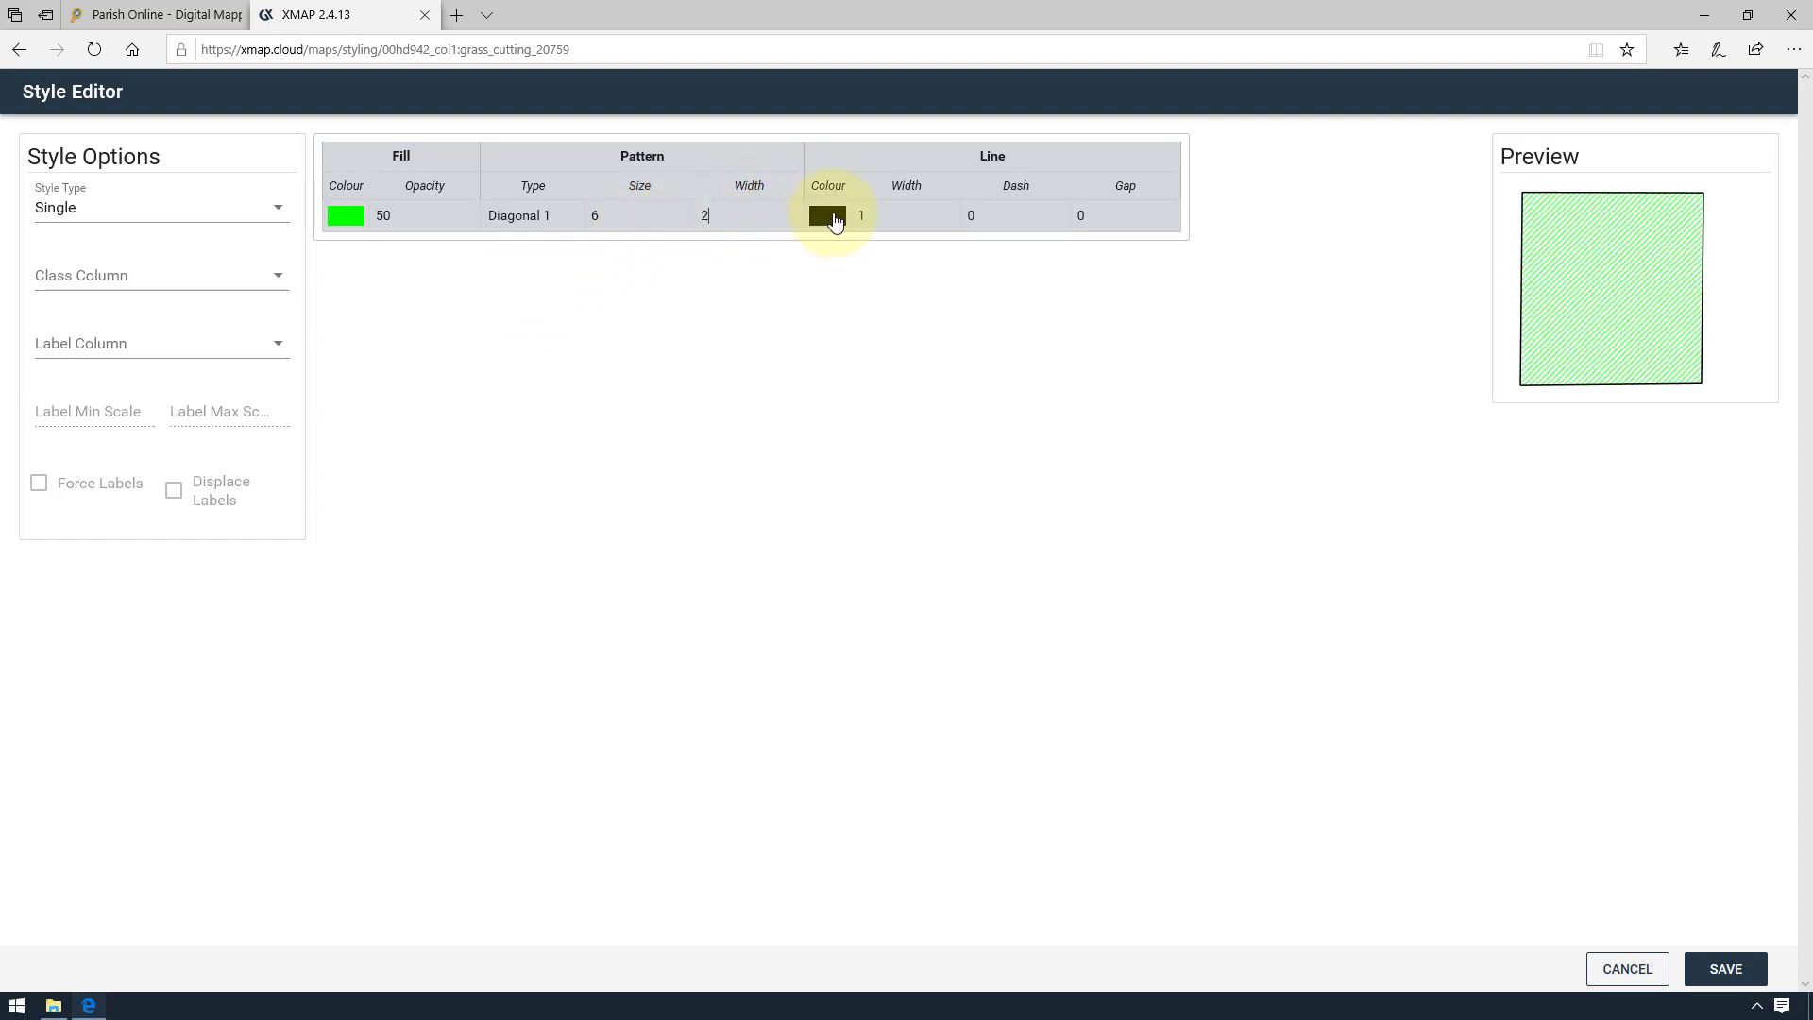
- Change the outline colour of the Grass Cutting areas to dark green and save the style
{"action": "left_click", "coordinate": [831, 216]}
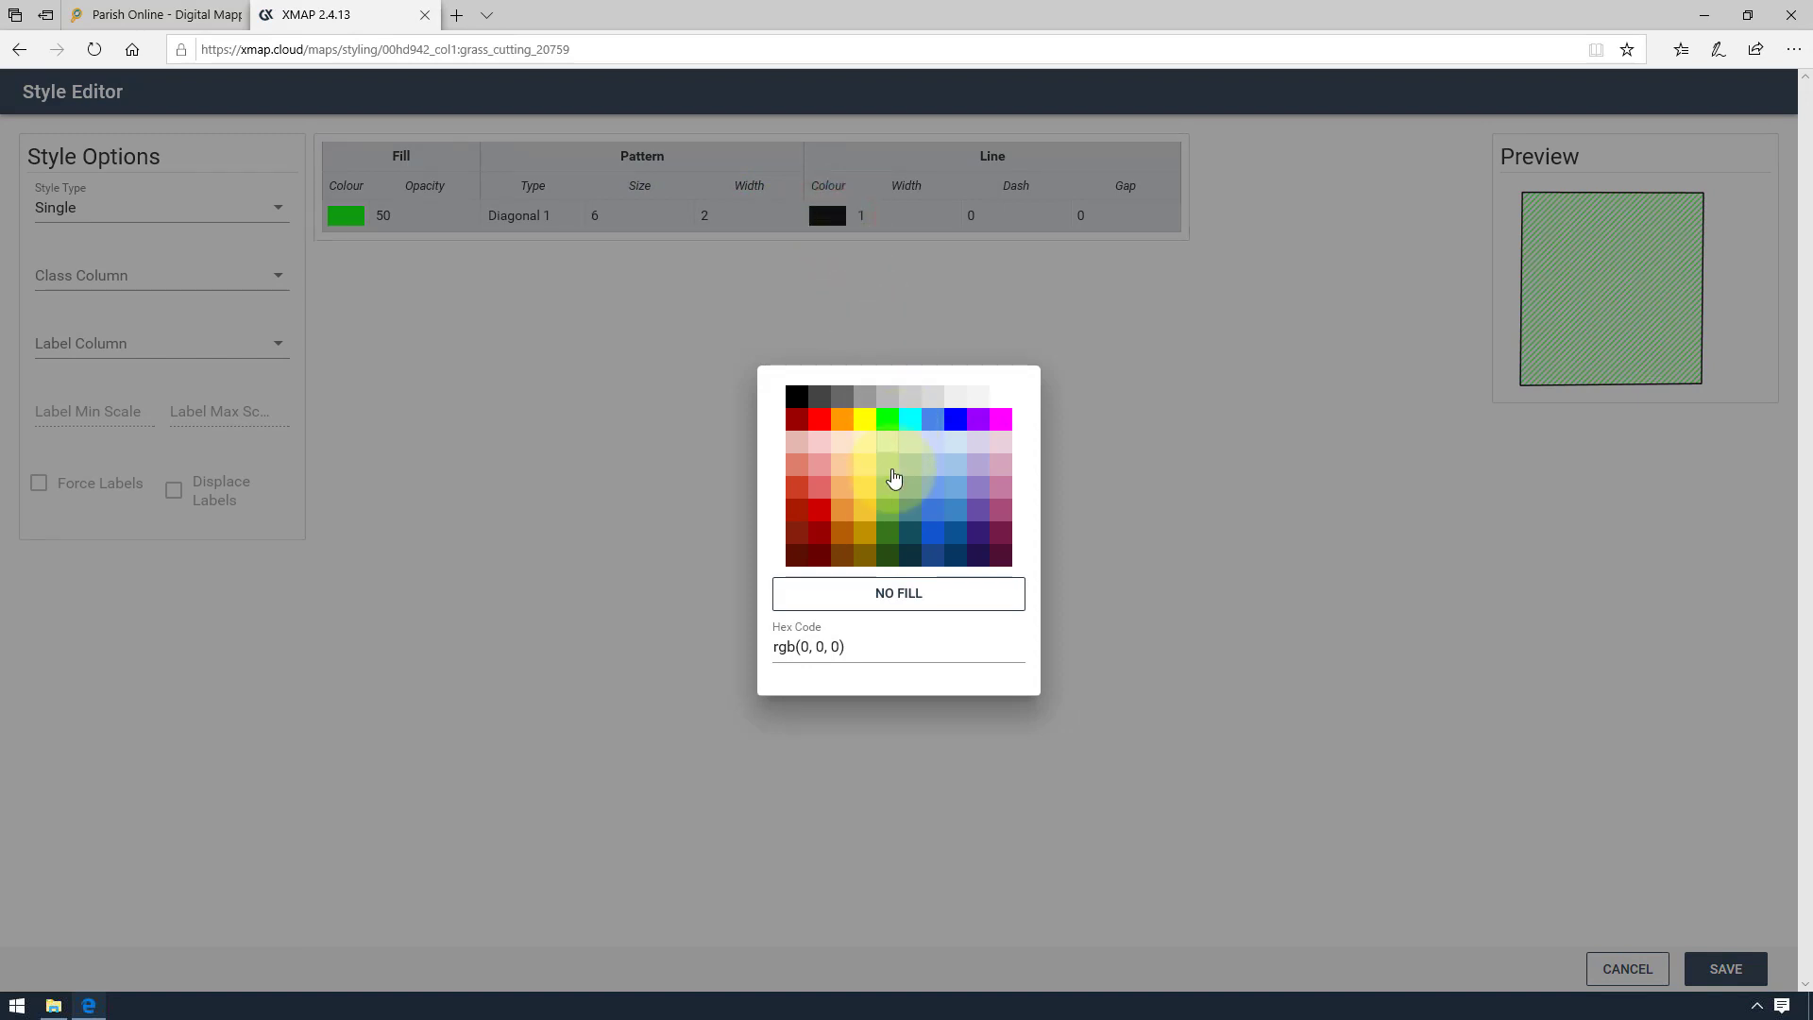
{"action": "left_click", "coordinate": [885, 557]}
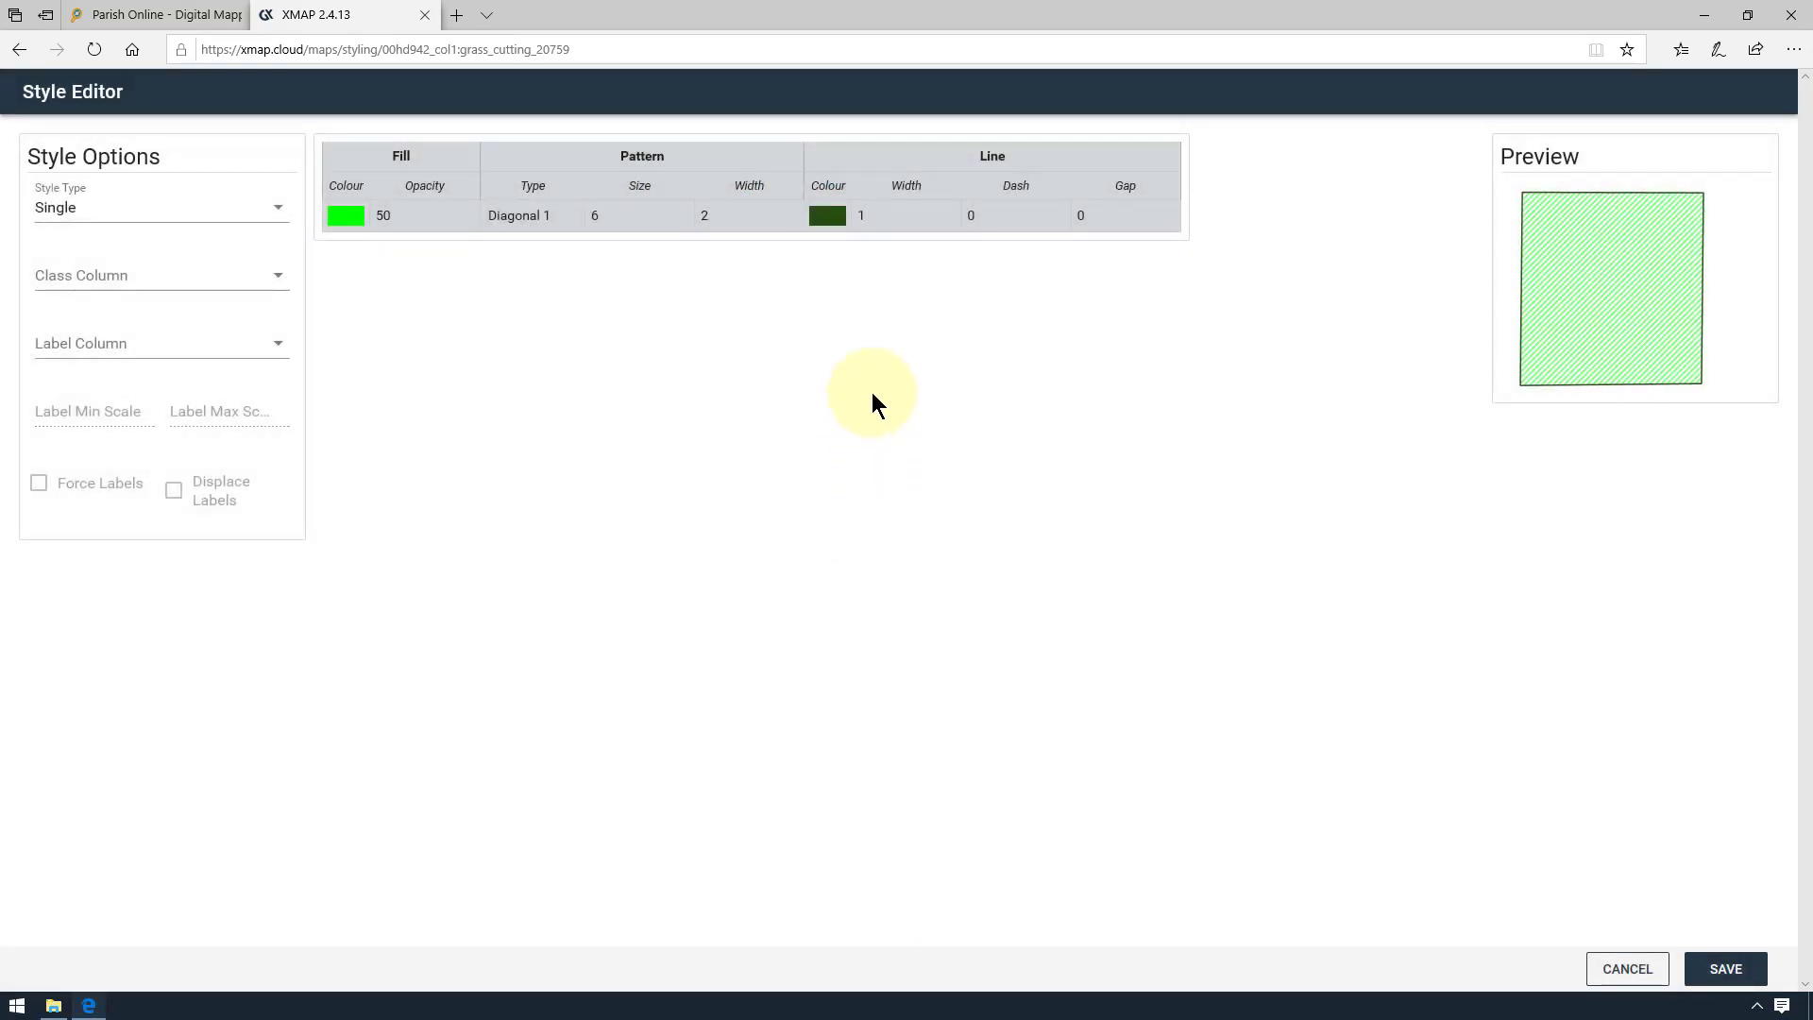
{"action": "left_click", "coordinate": [1717, 969]}
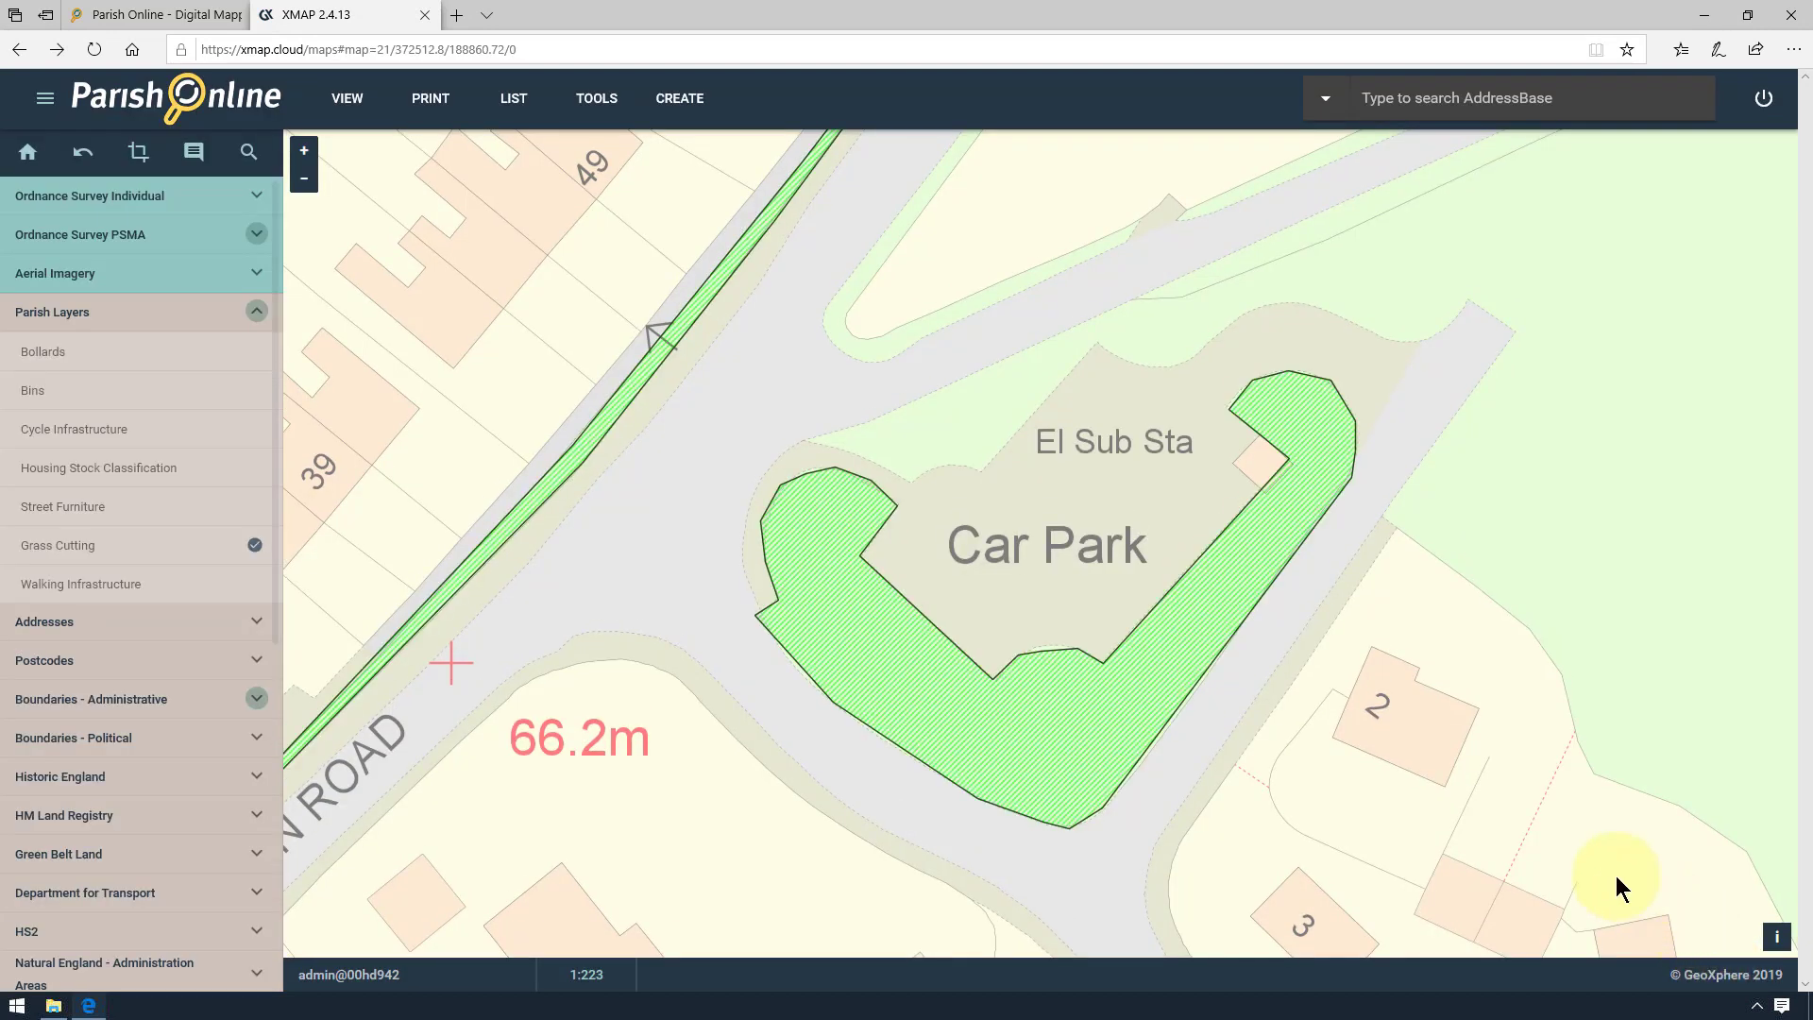
- Reopen the Grass Cutting layer's style and use the Name column for its labels
{"action": "left_click", "coordinate": [253, 540]}
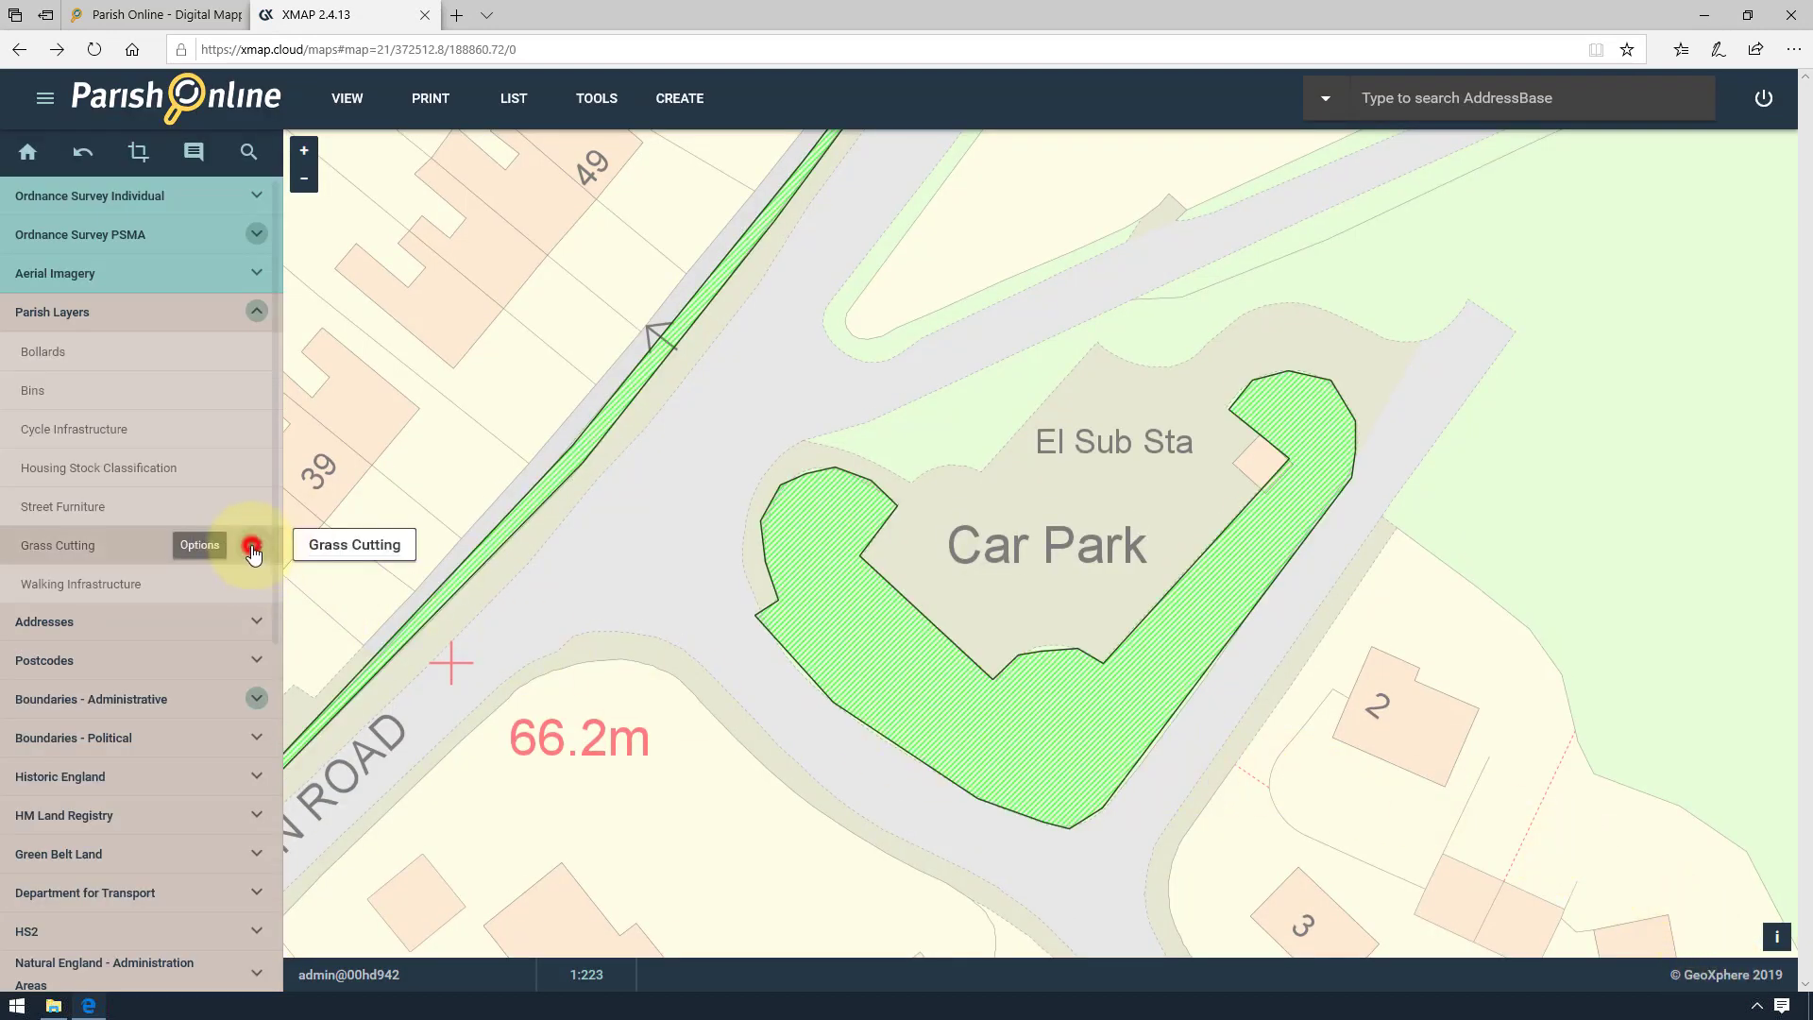
{"action": "left_click", "coordinate": [382, 645]}
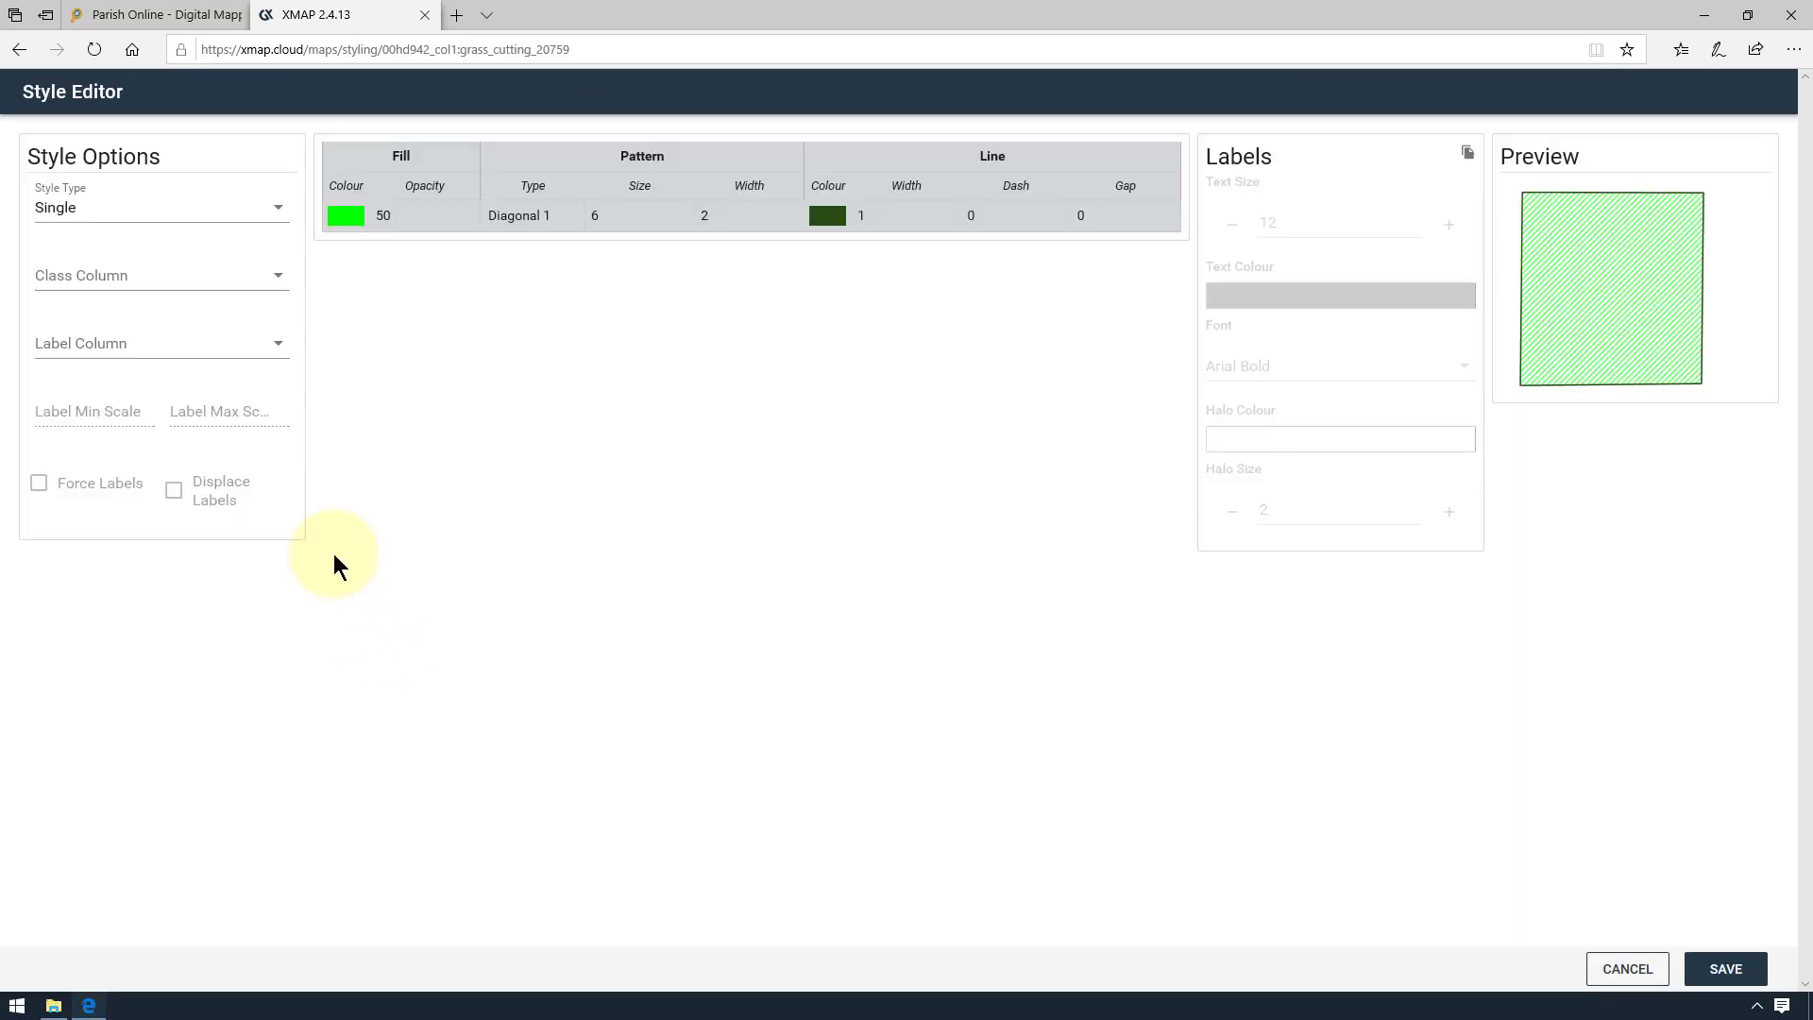
{"action": "left_click", "coordinate": [194, 353]}
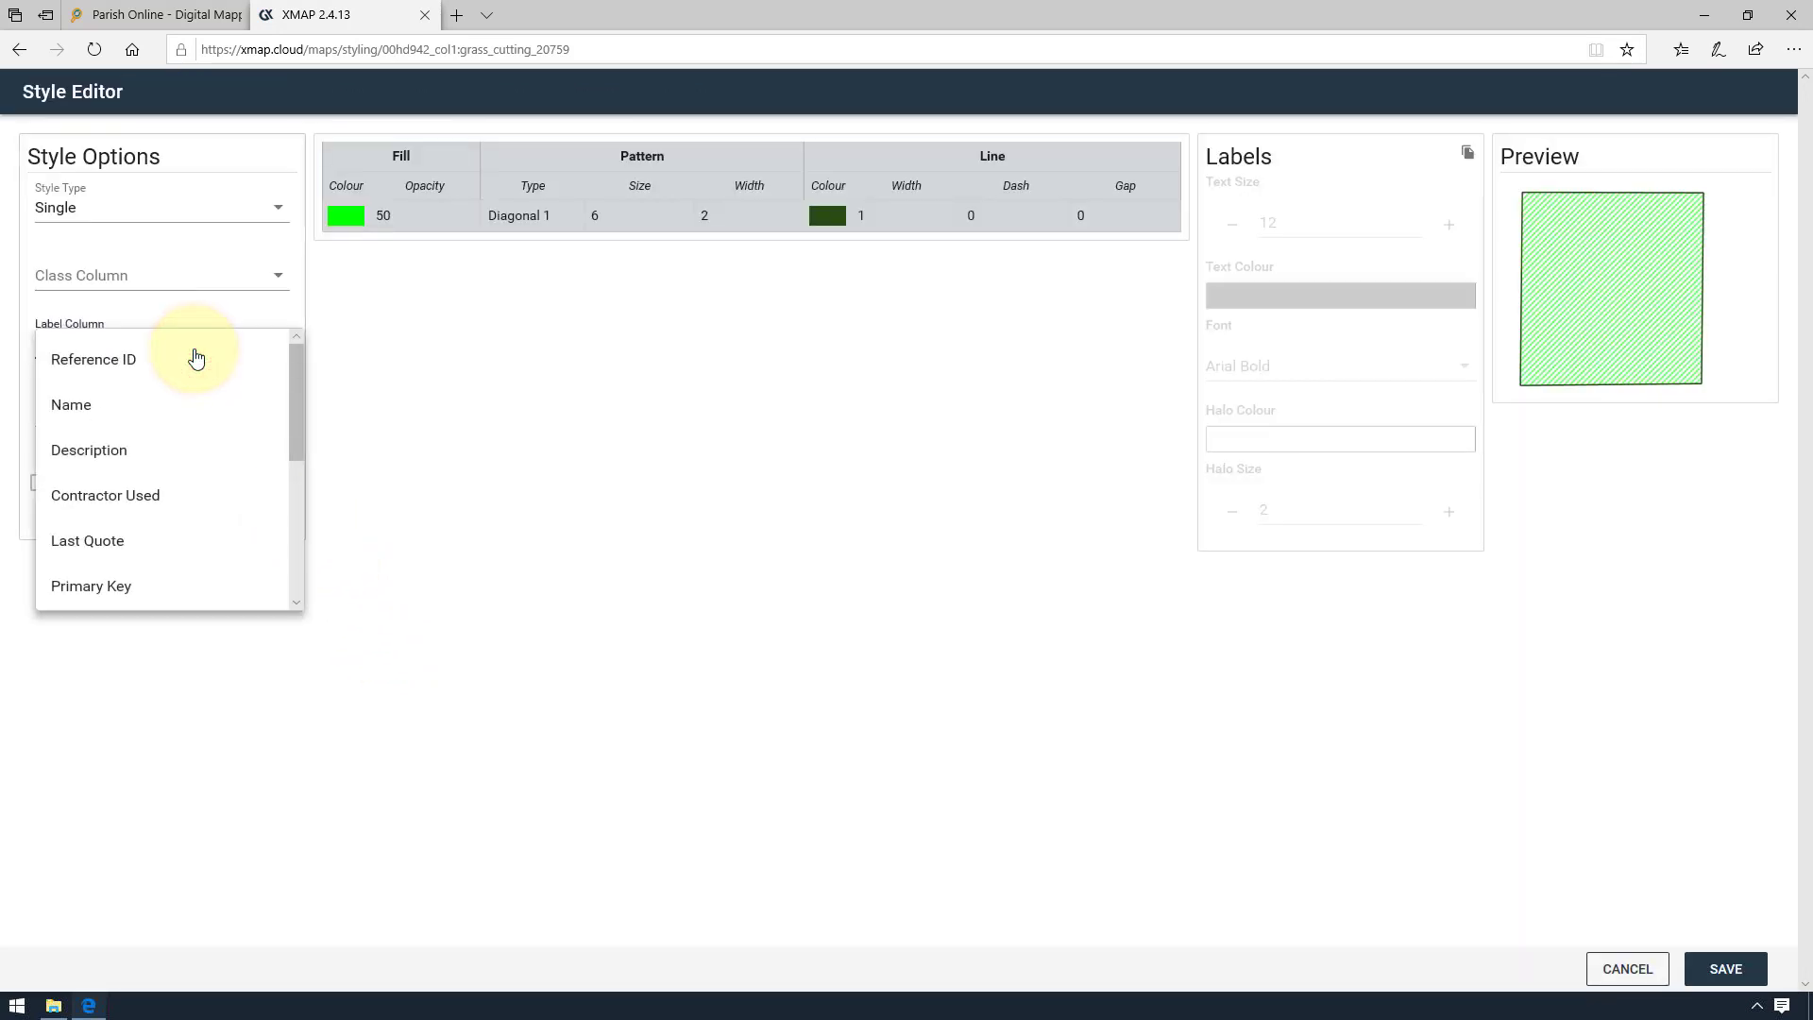
{"action": "left_click", "coordinate": [136, 410]}
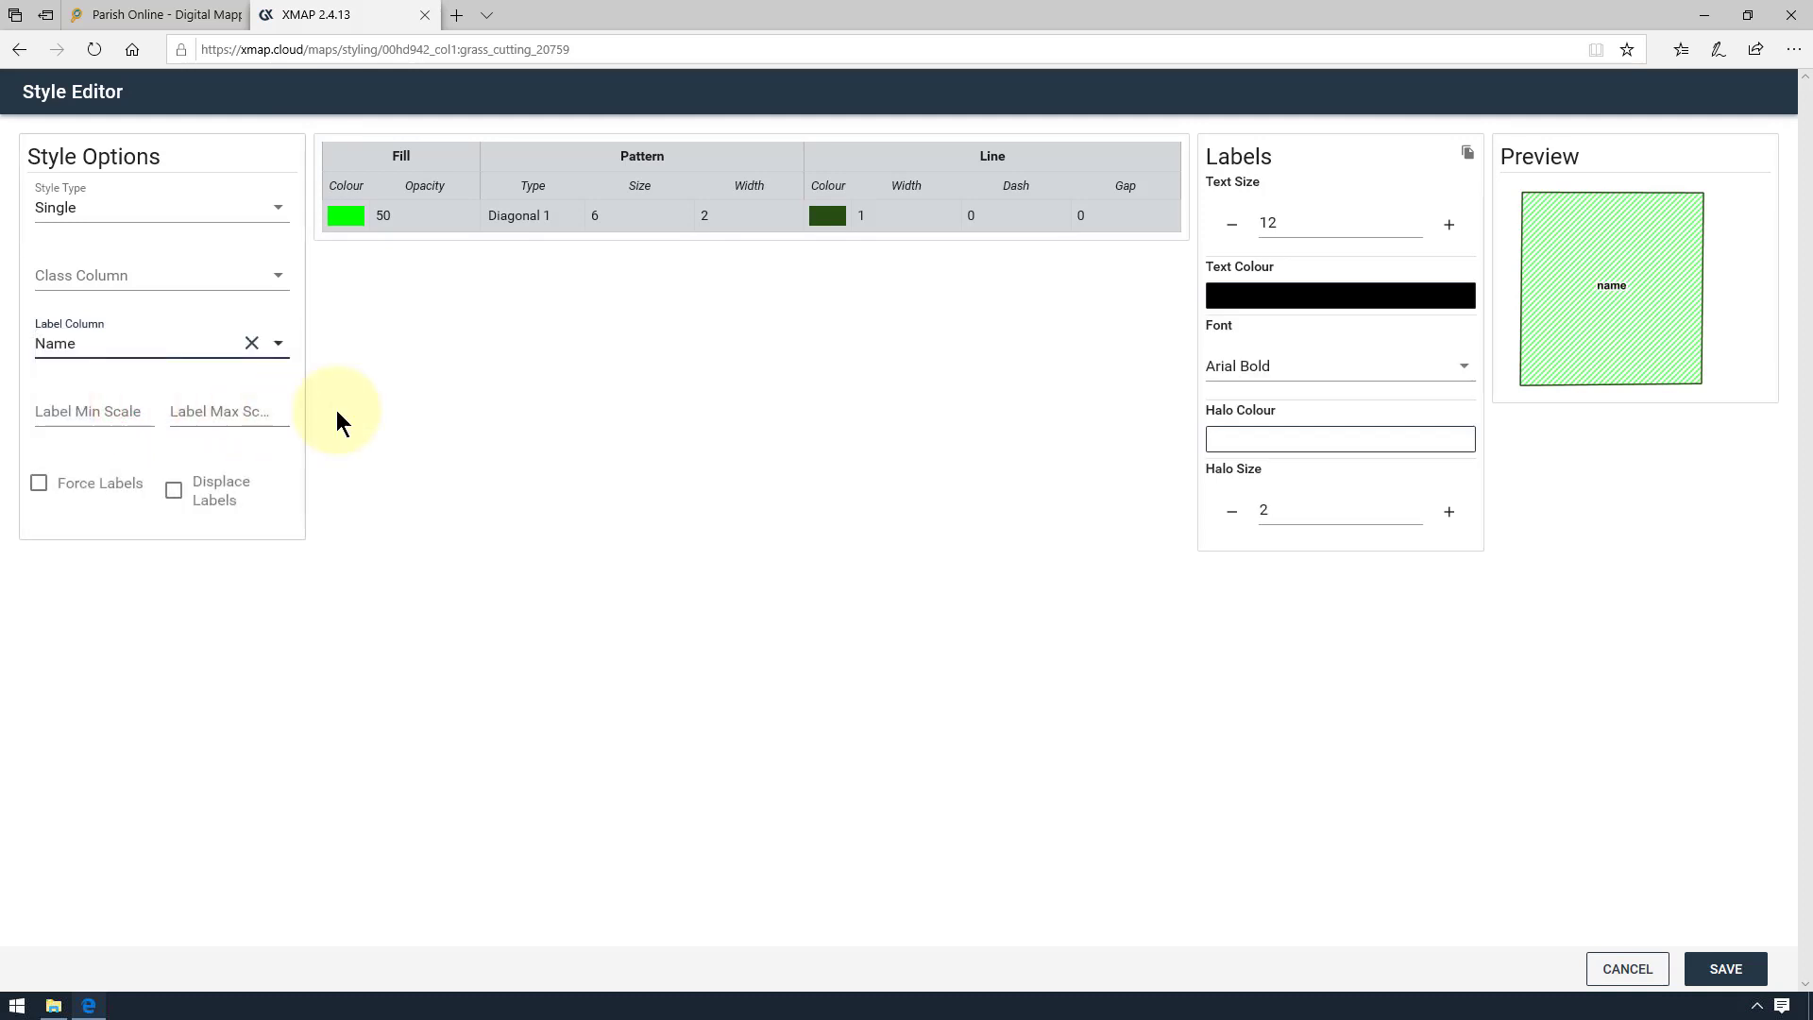
- Set the label text size to 14 and the halo size to 1, and save the style
{"action": "left_click", "coordinate": [1447, 227]}
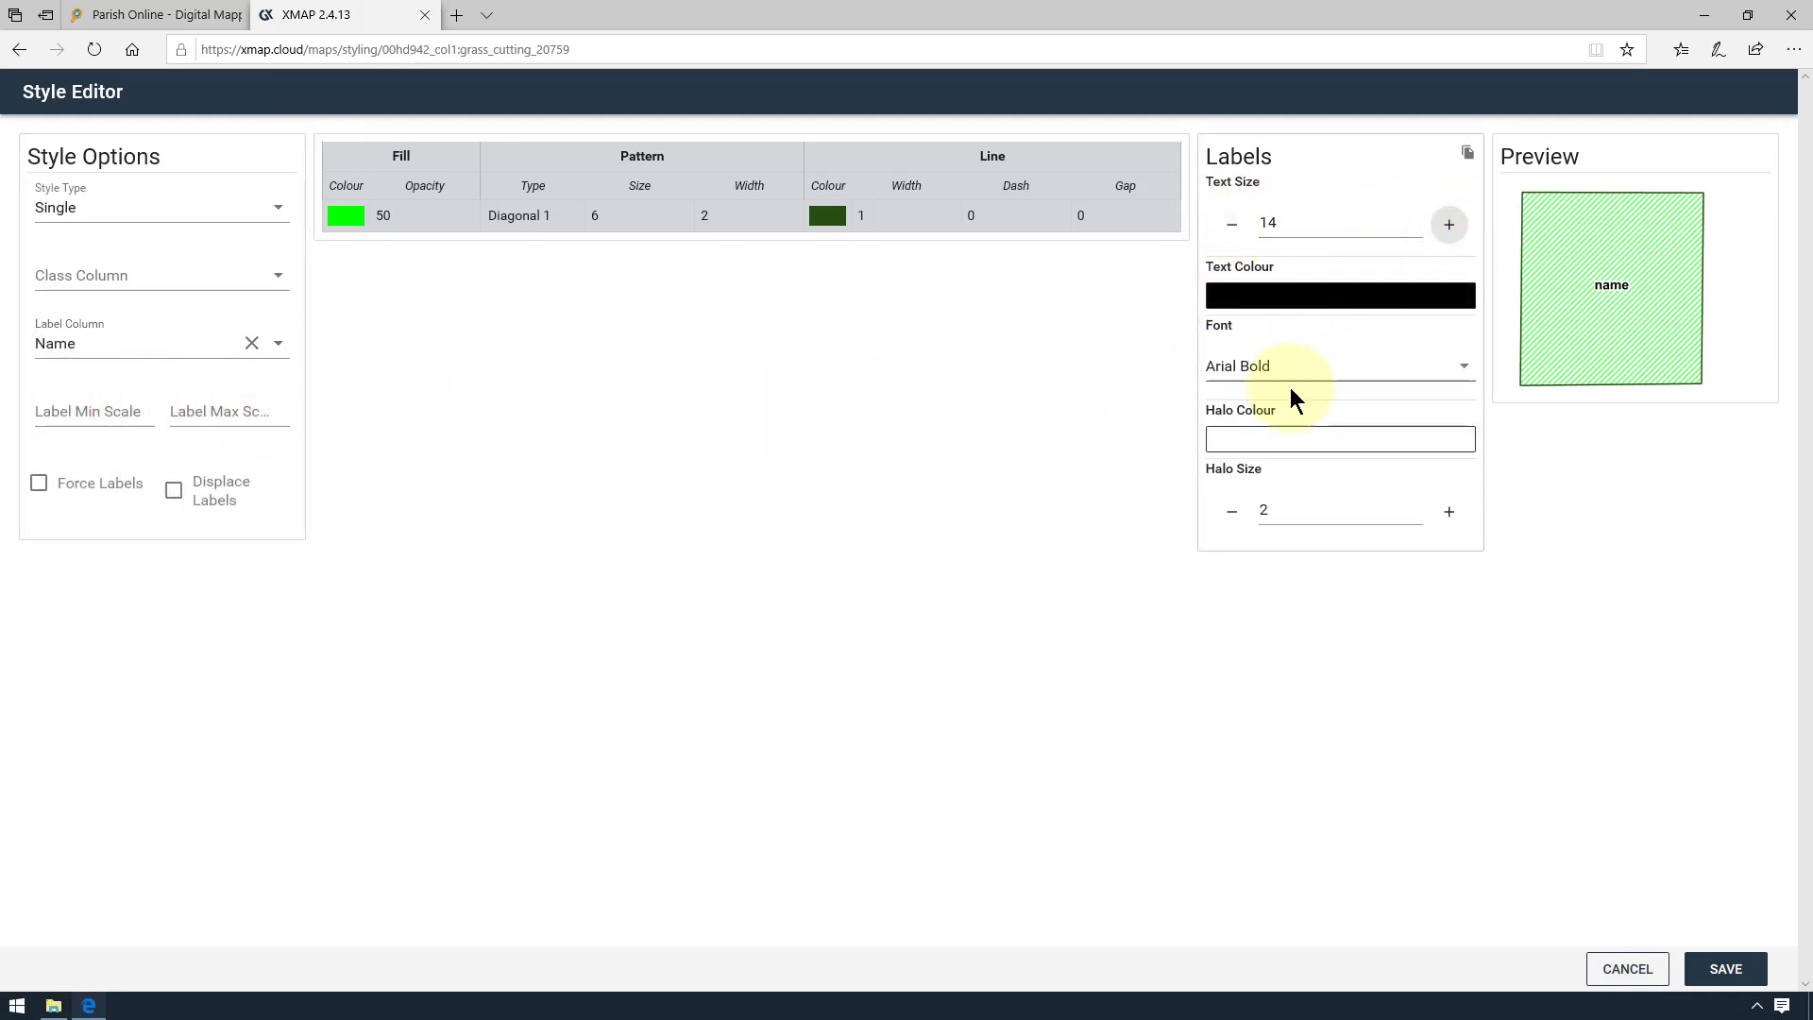
{"action": "left_click", "coordinate": [1228, 512]}
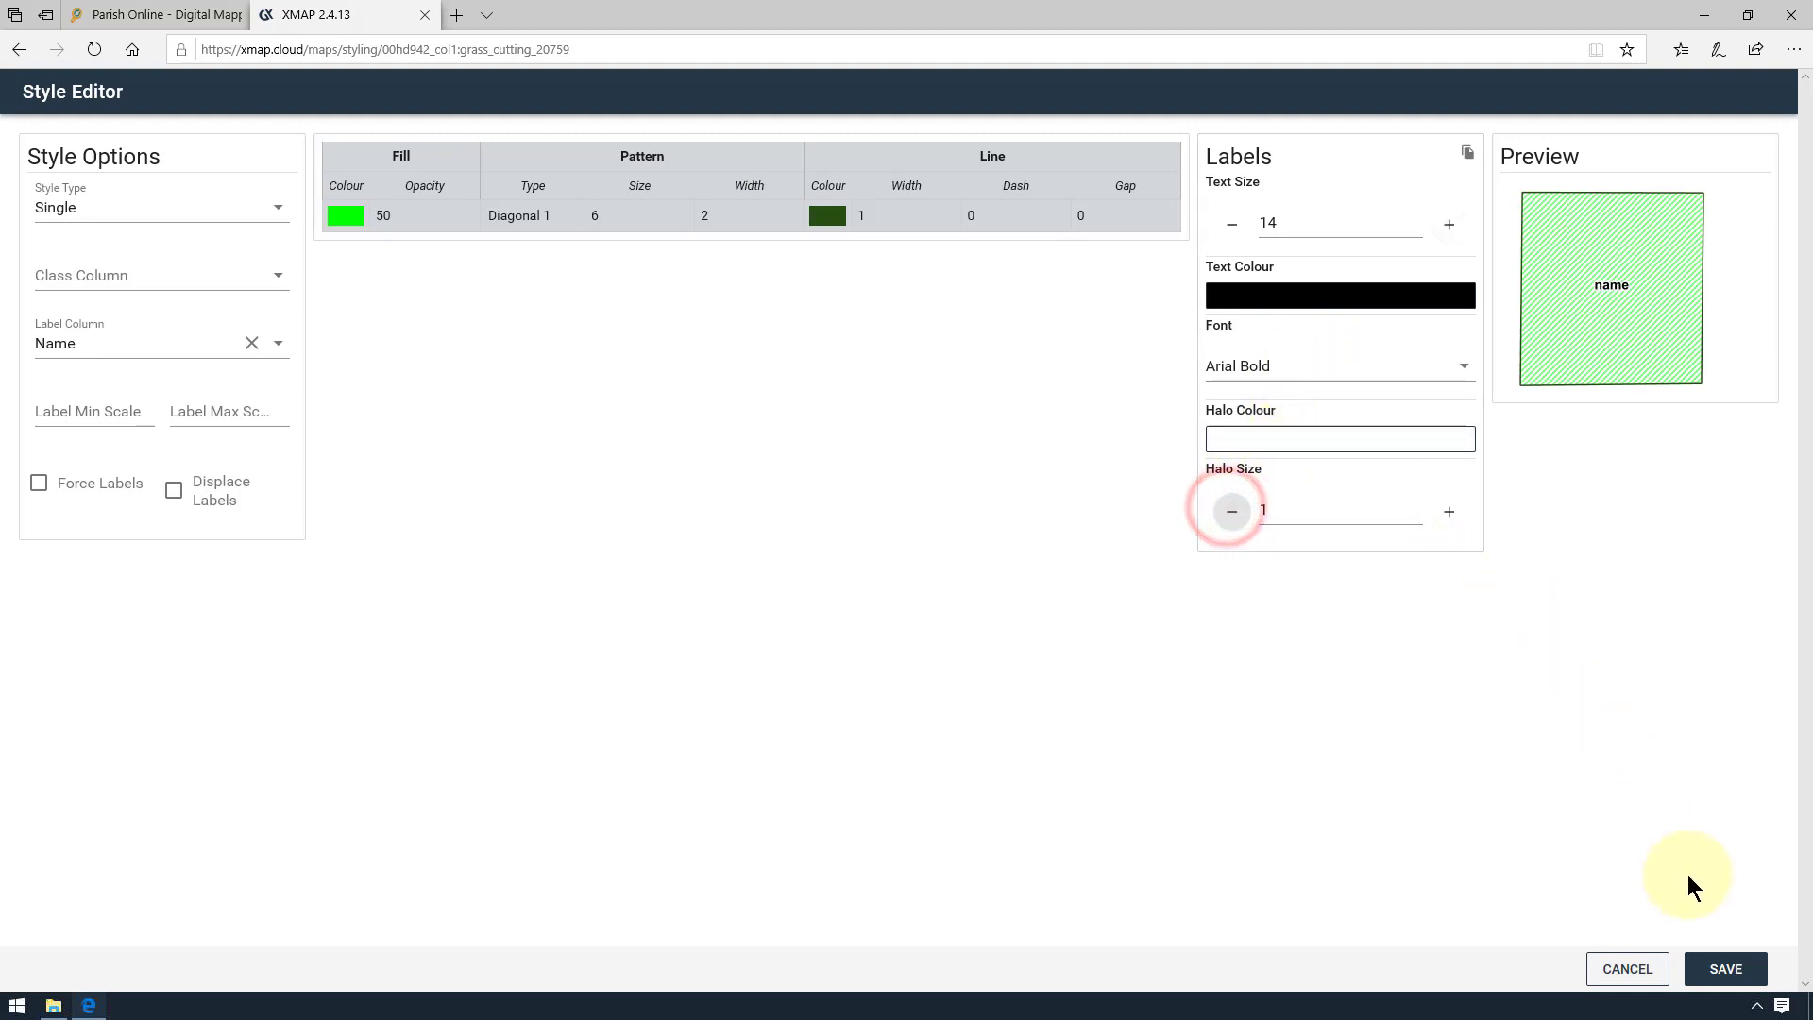
{"action": "left_click", "coordinate": [1724, 968]}
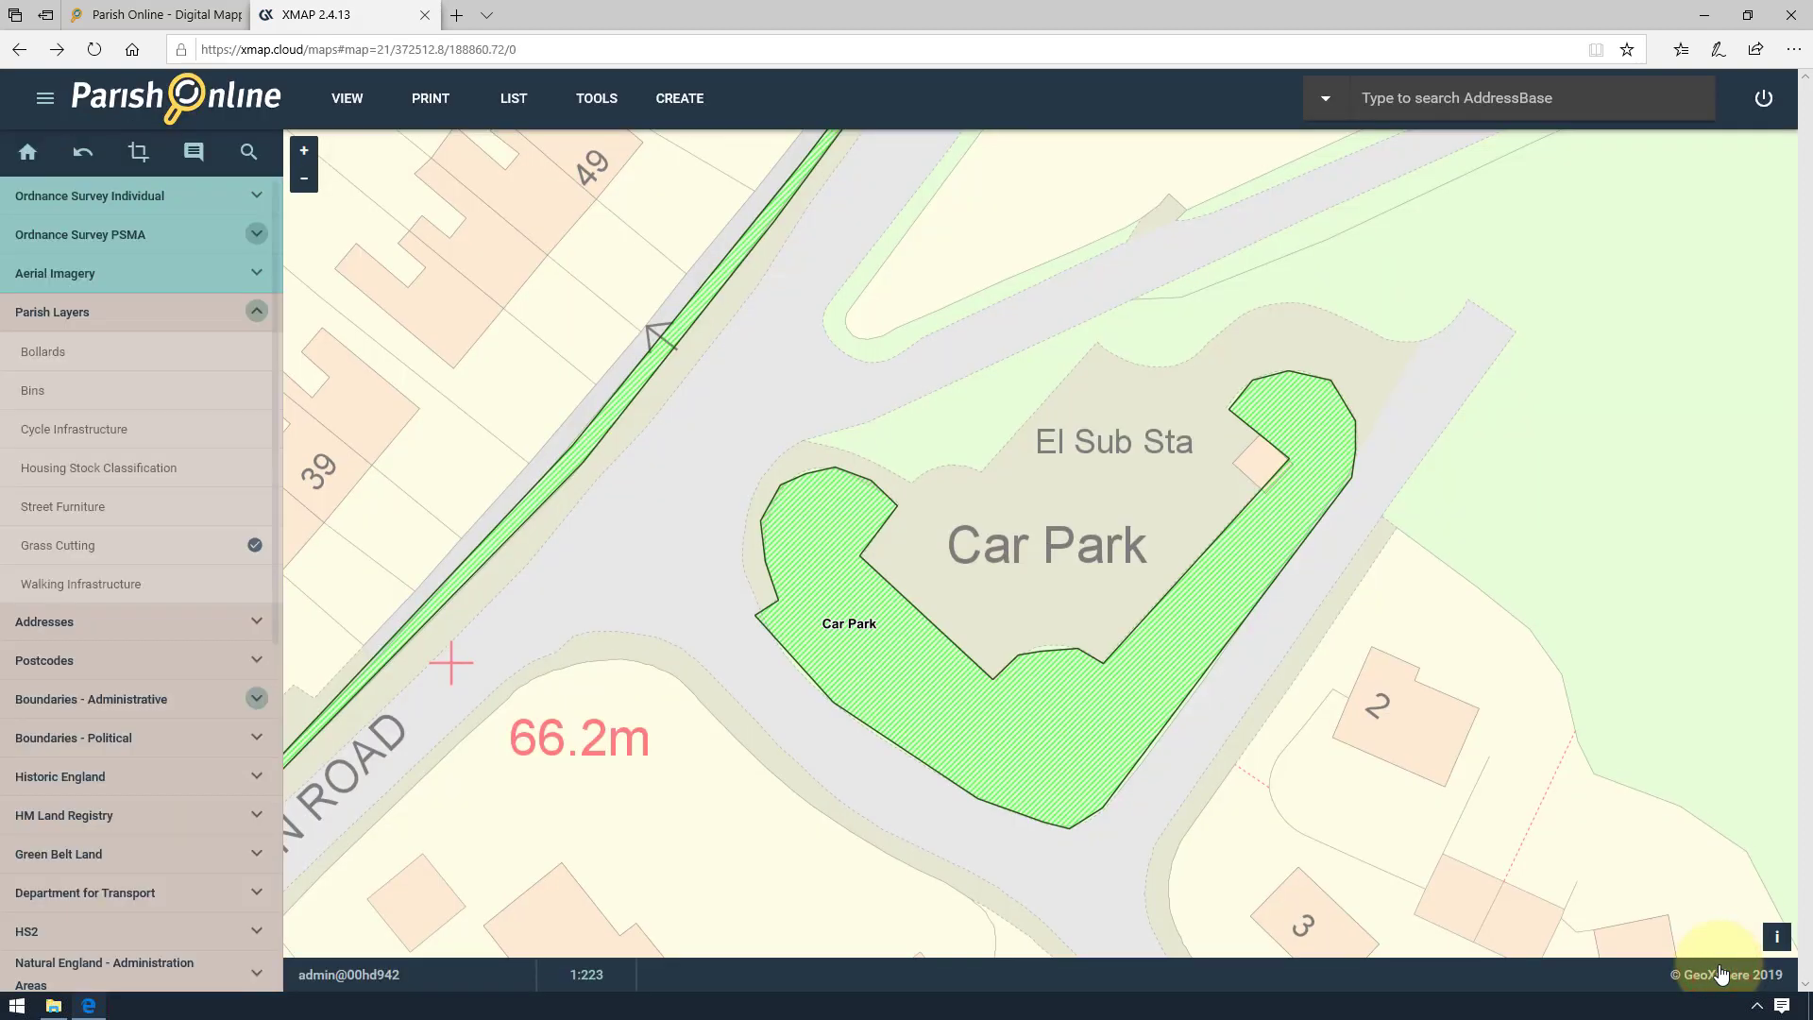